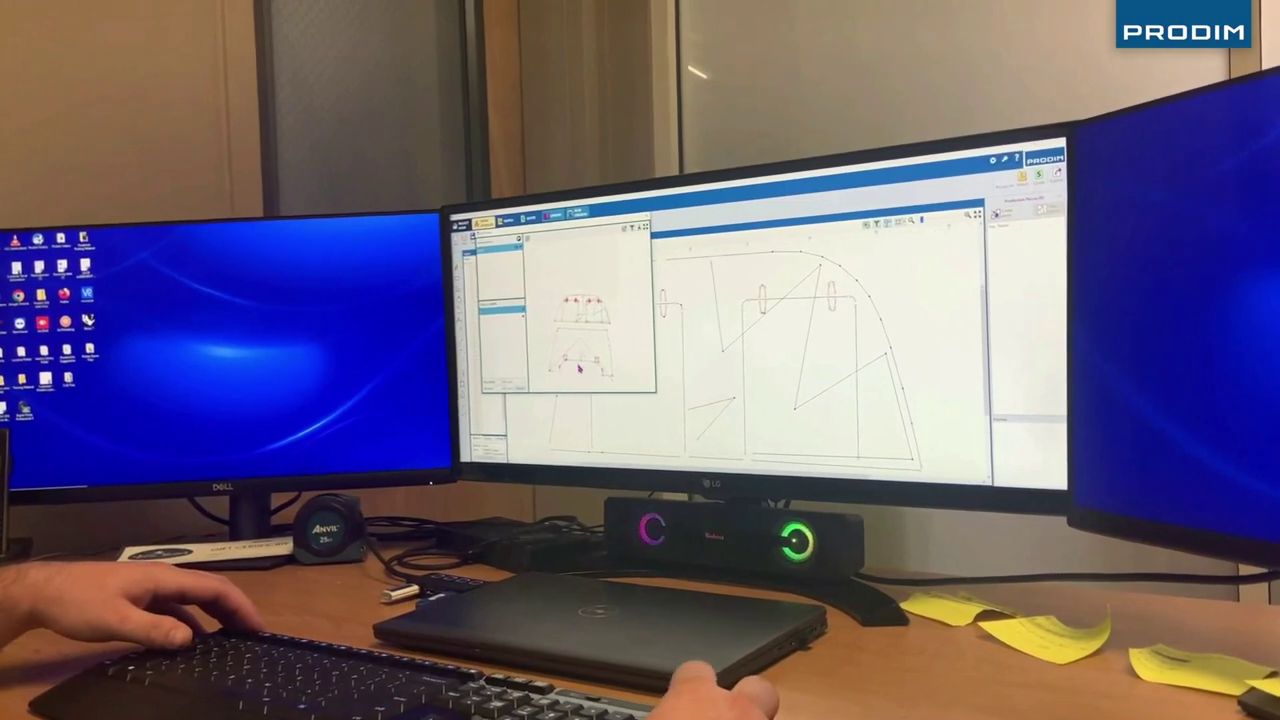
click(649, 216)
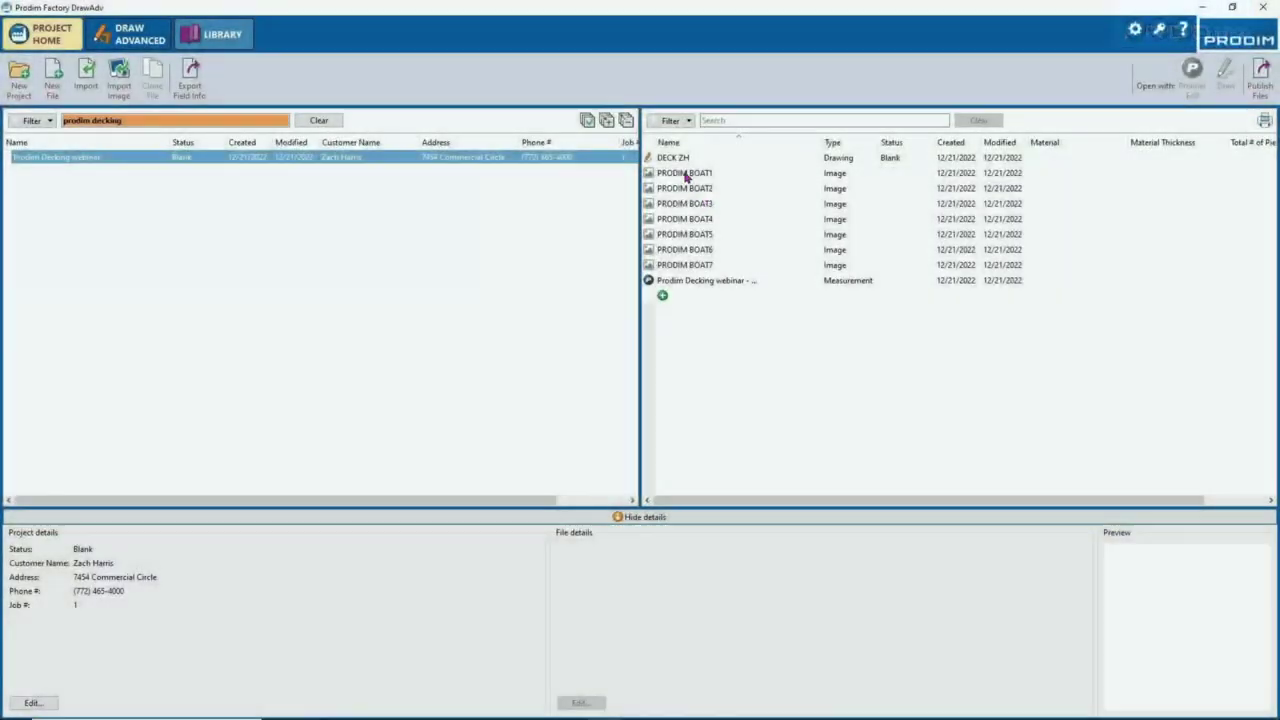
Preview the project's photos PRODIM BOAT1 through PRODIM BOAT7 one after another
click(686, 174)
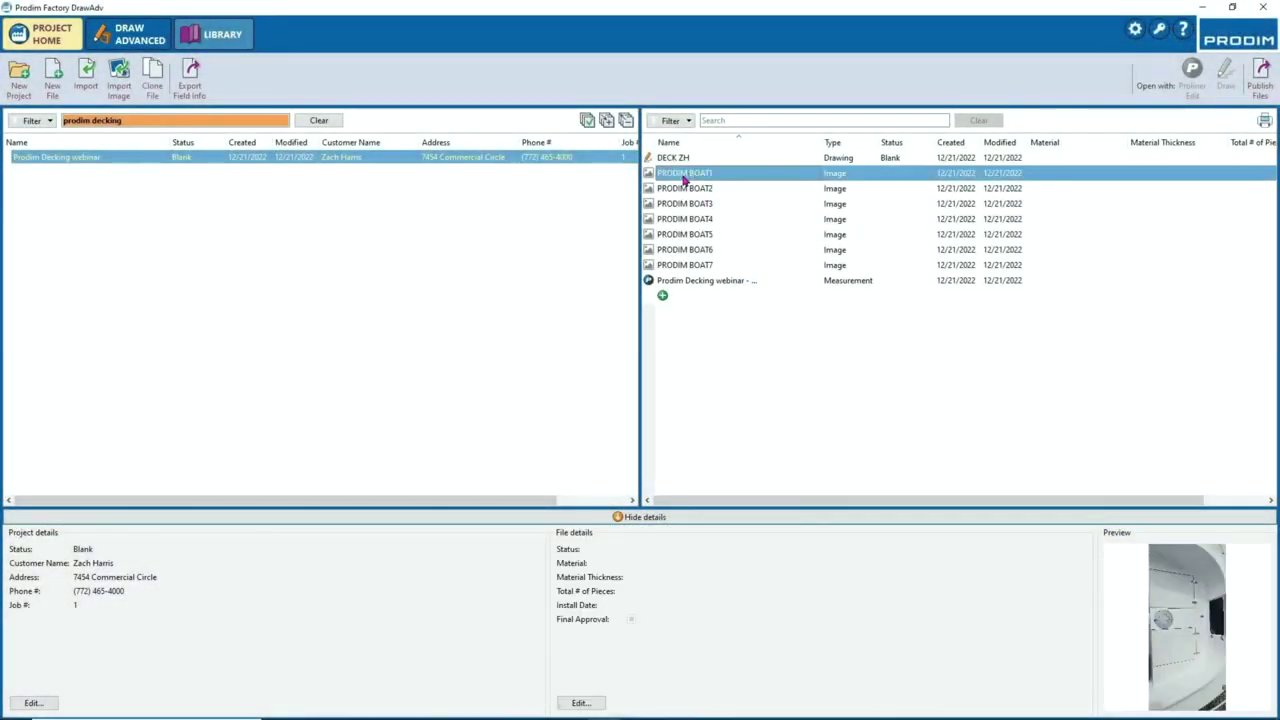
click(710, 189)
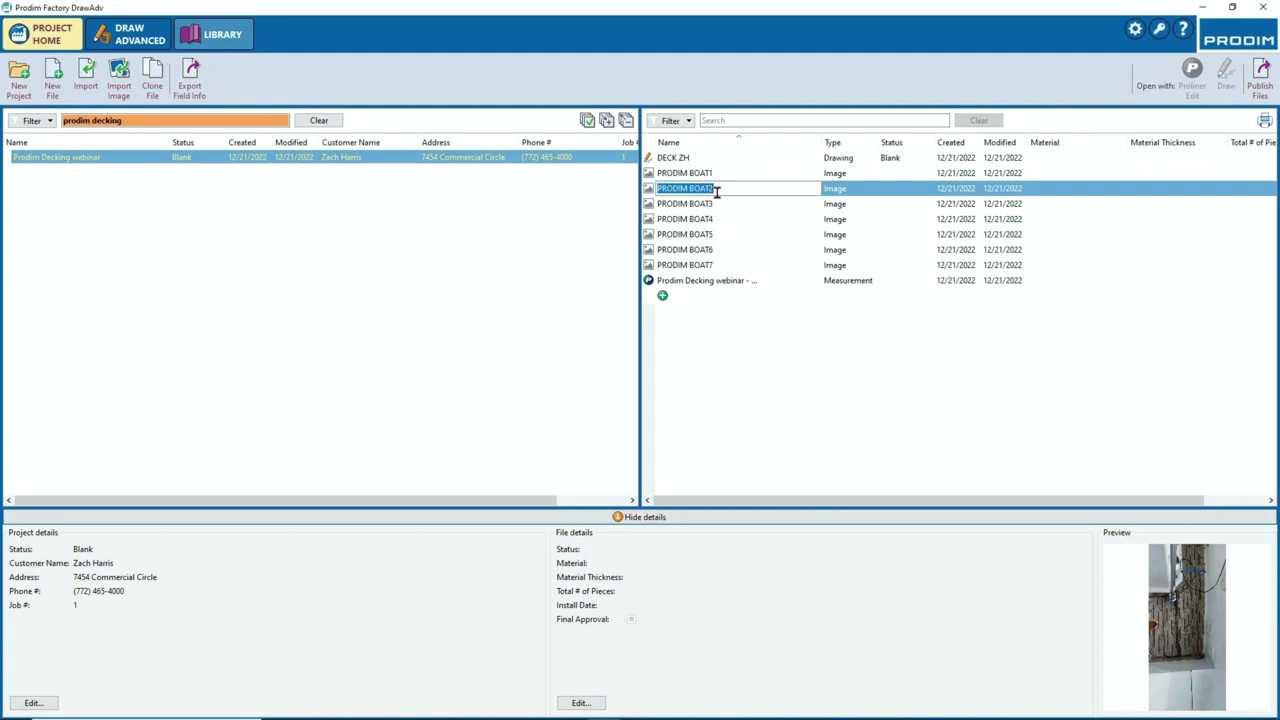
click(741, 206)
click(715, 221)
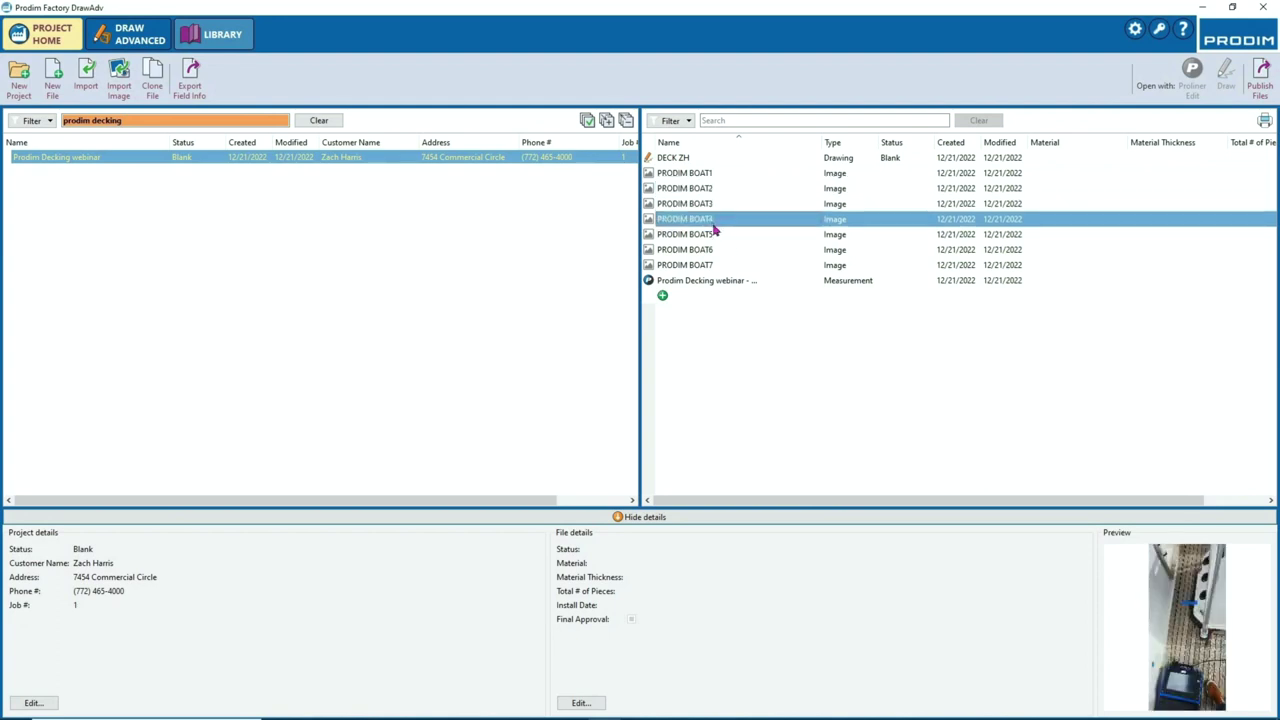
click(710, 236)
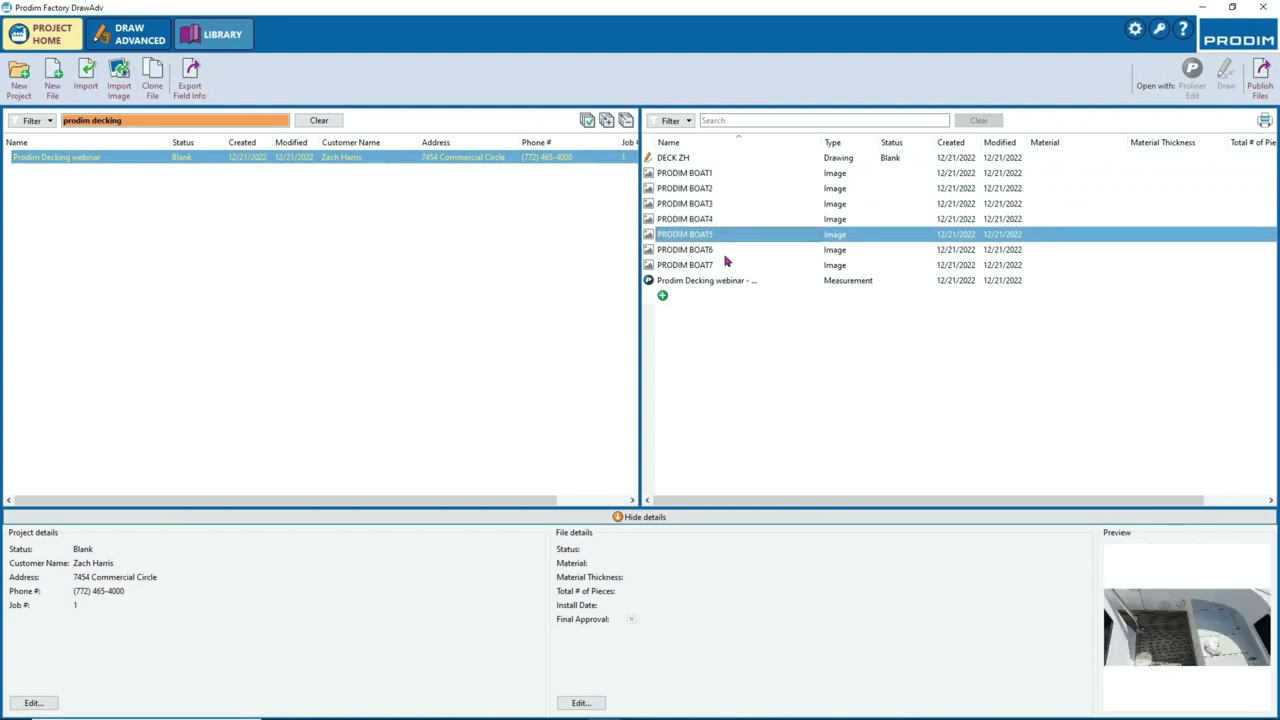
click(728, 252)
click(729, 267)
Open the PRODIM BOAT2 image at full size, examine the deck photo, and close it
right_click(720, 190)
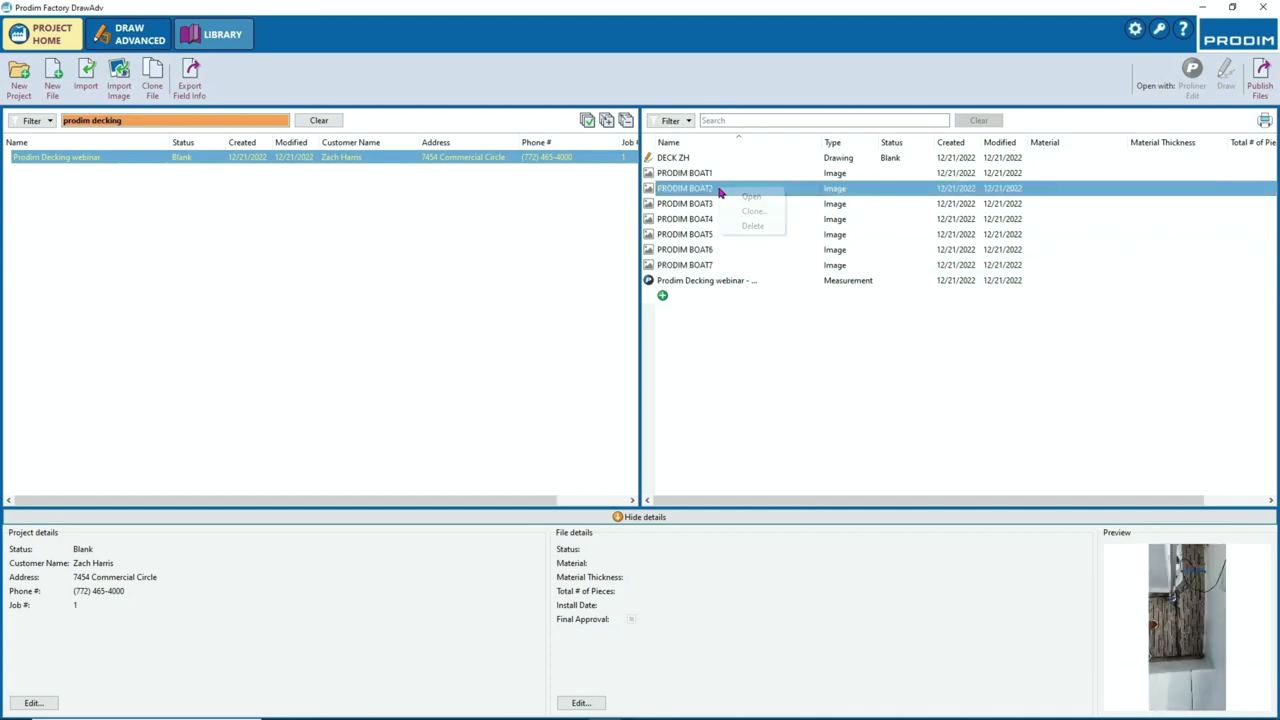
click(750, 196)
drag(680, 527, 962, 711)
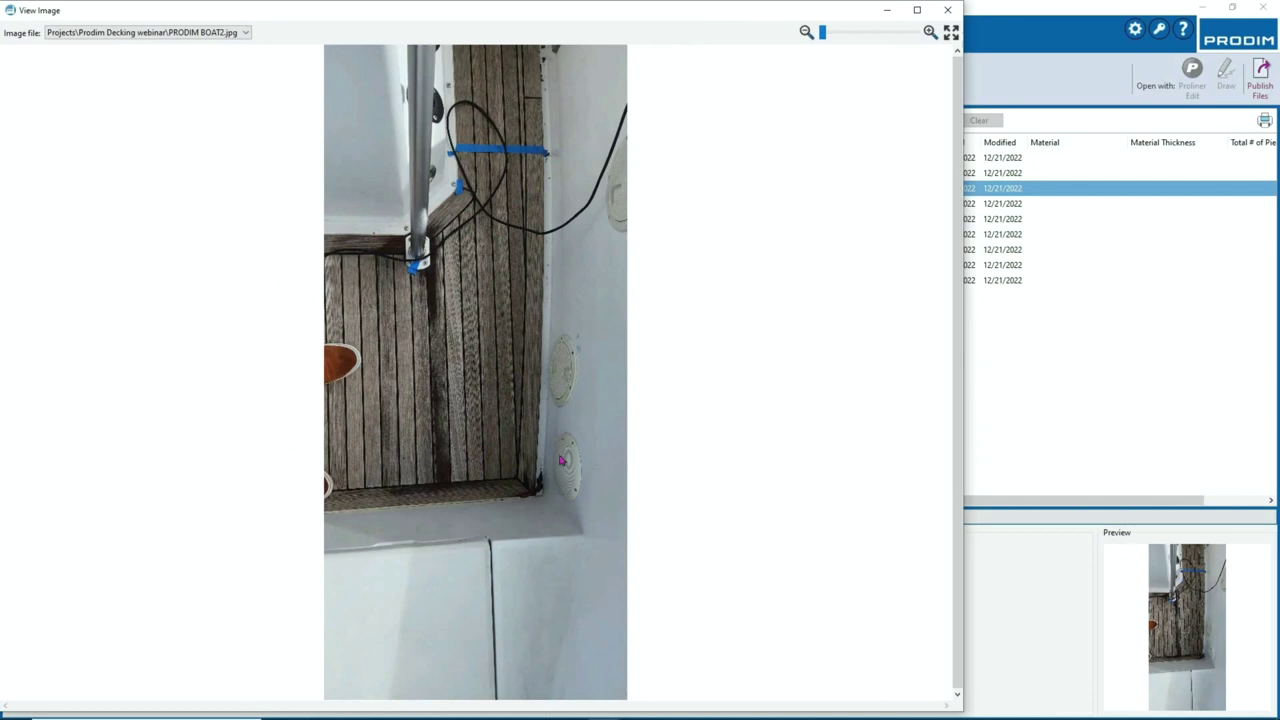
click(951, 10)
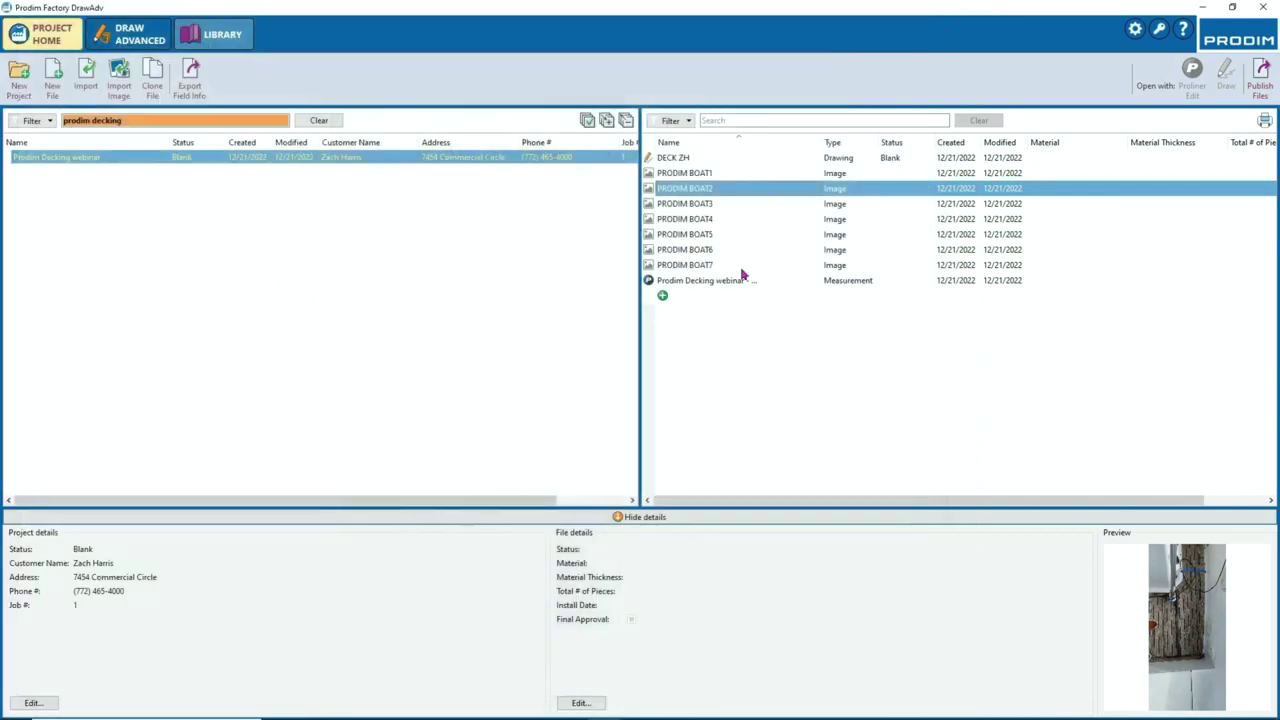
Open the PRODIM BOAT7 image at full size, examine the bow hatches and hinges, and close it
click(722, 237)
click(715, 268)
right_click(724, 268)
click(762, 274)
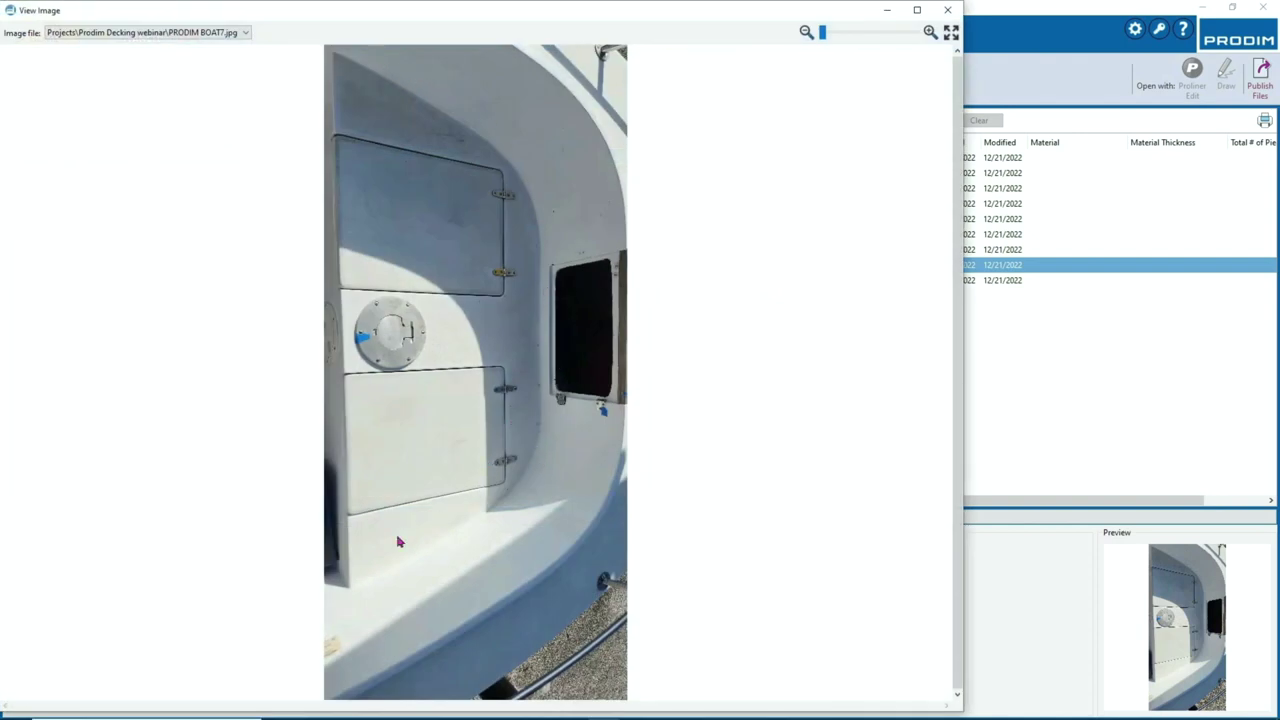
click(948, 10)
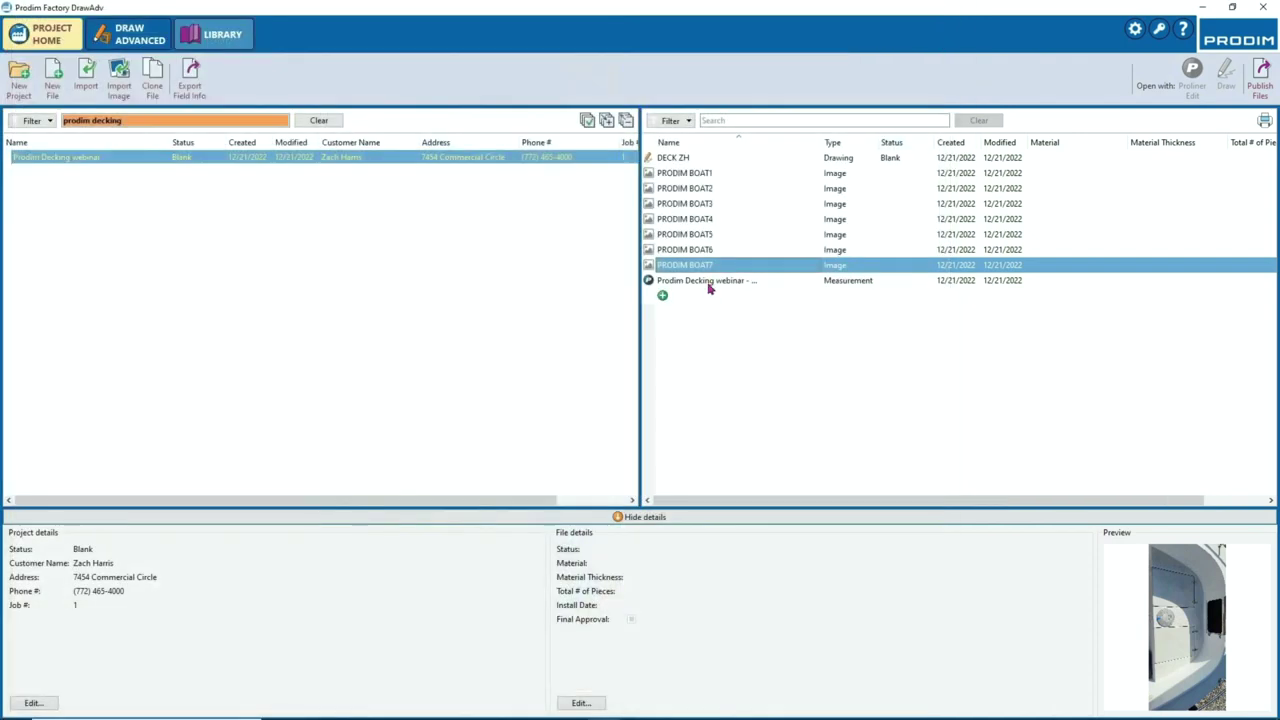
Open the Prodim Decking webinar measurement for drawing and inspect it in the 2D3D measurement view
click(708, 283)
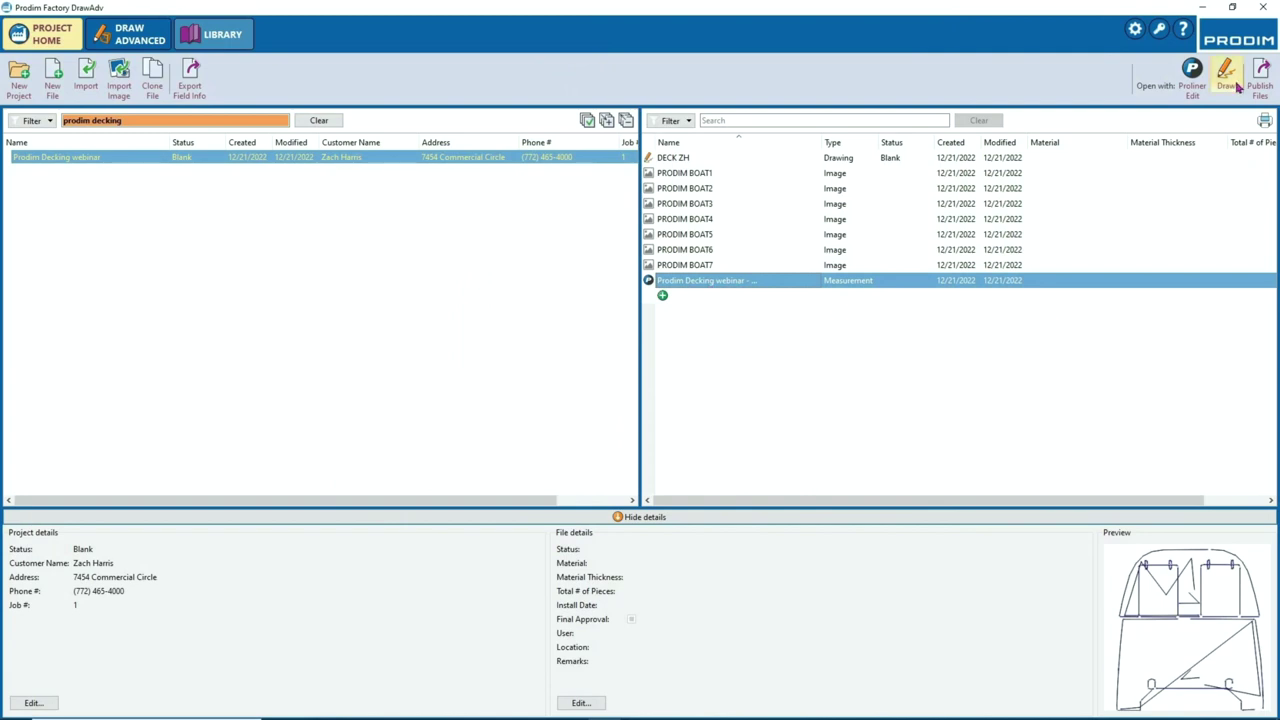
click(1226, 78)
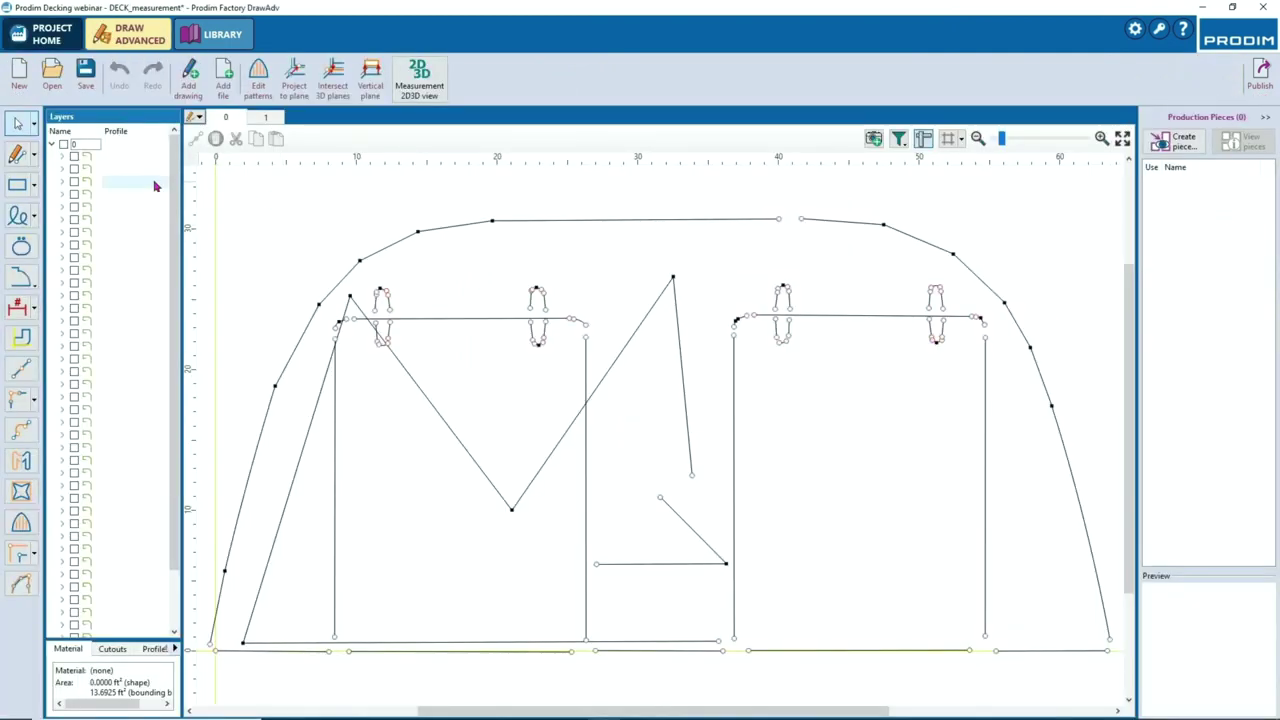
click(419, 78)
middle_drag(495, 380, 495, 358)
drag(497, 346, 507, 188)
drag(389, 336, 378, 457)
Rename plane 1 as Main Deck and plane 0 as Bow Deck, then close the 2D3D view
click(62, 307)
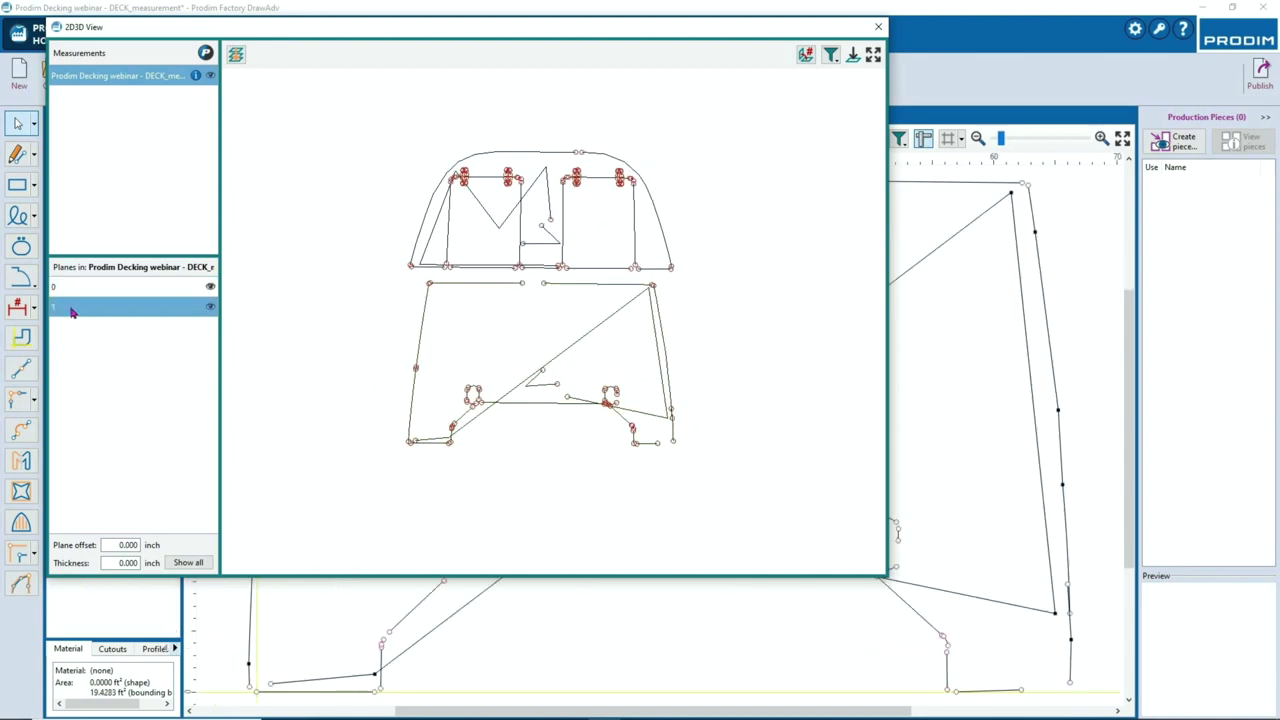
click(62, 307)
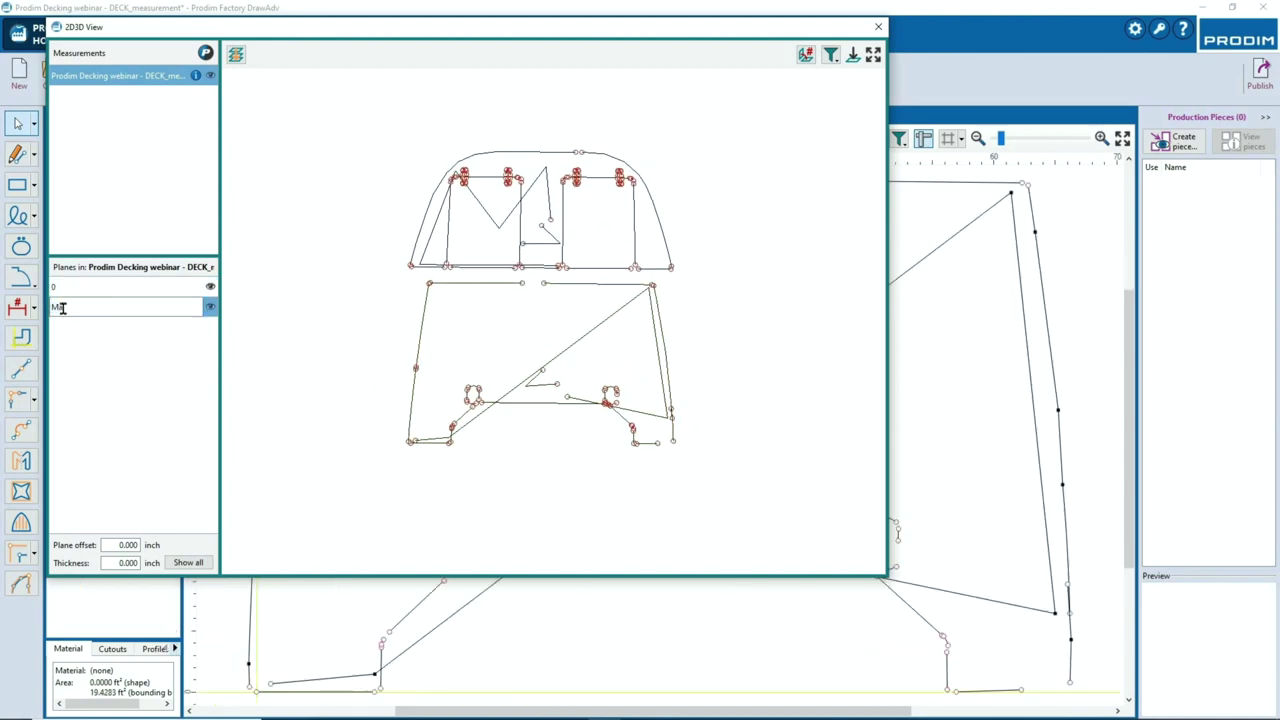
click(100, 377)
click(73, 288)
click(69, 288)
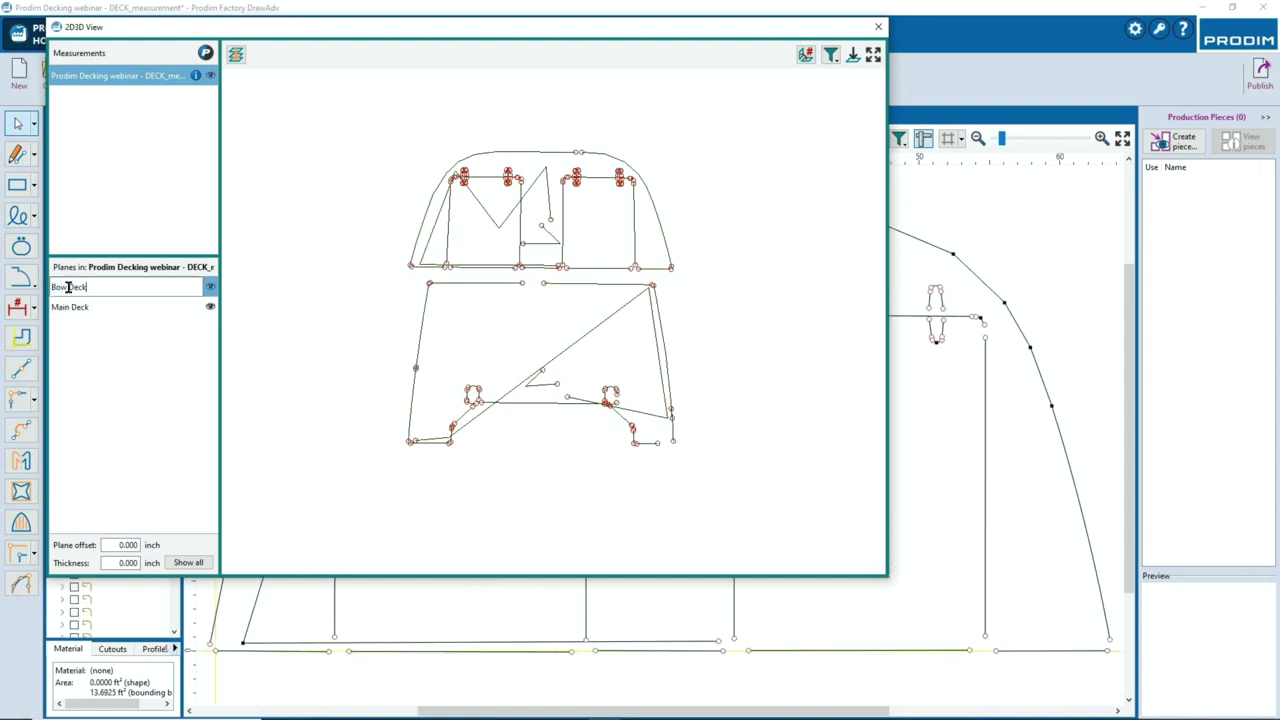
key(Return)
mouse_move(432, 303)
mouse_down()
mouse_move(714, 298)
mouse_move(565, 296)
mouse_up()
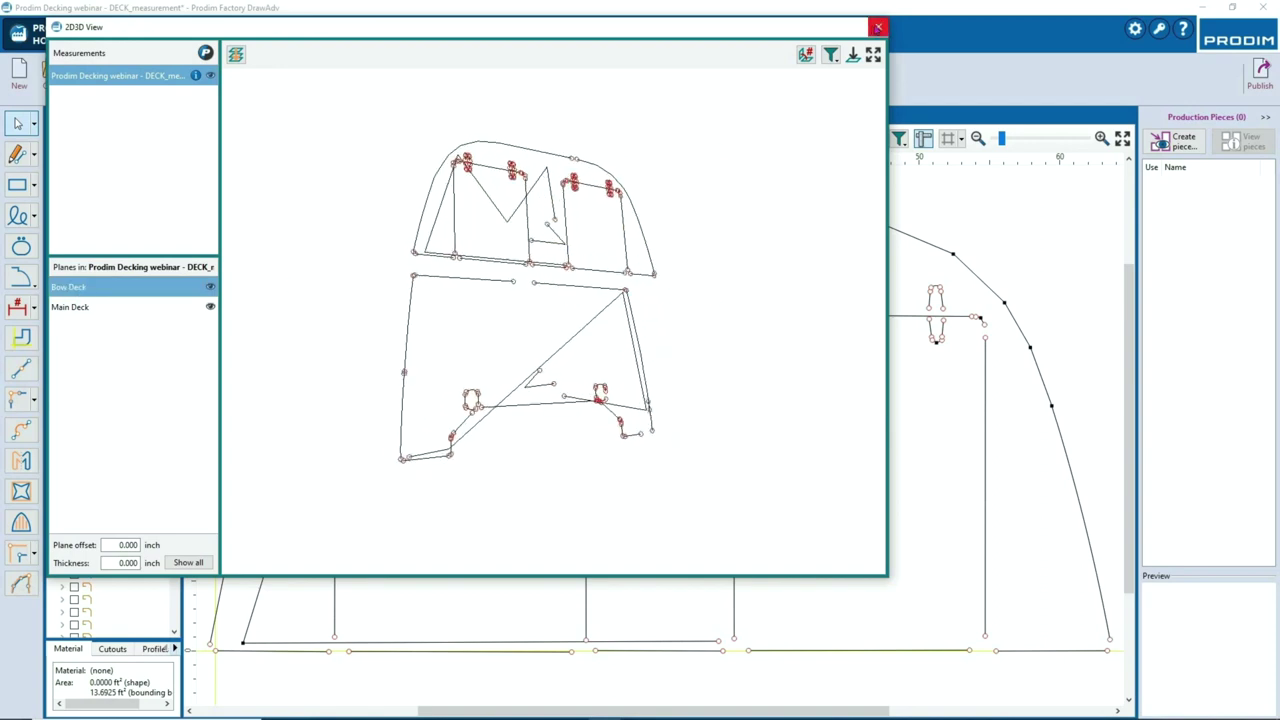
click(878, 27)
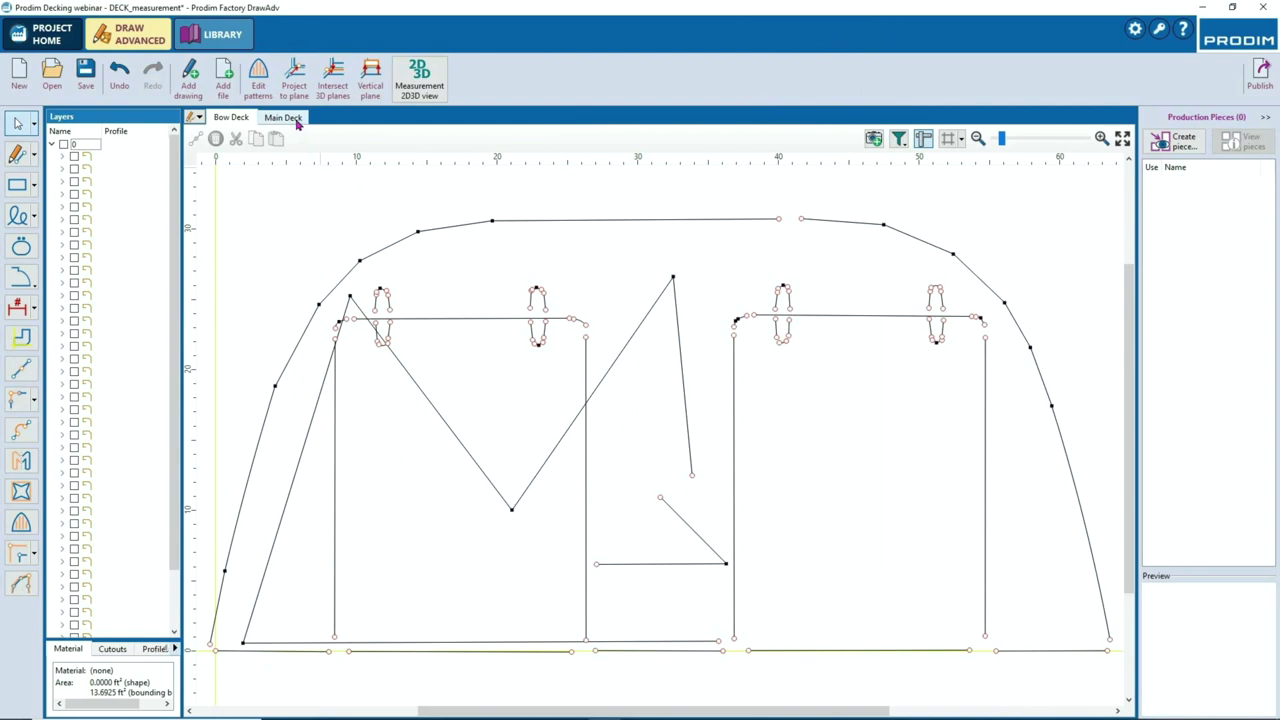
In the Bow Deck drawing, widen the layer list to show the contour names and delete the zigzag Contour 1
click(290, 118)
click(228, 118)
drag(184, 226, 222, 226)
middle_drag(440, 238, 441, 325)
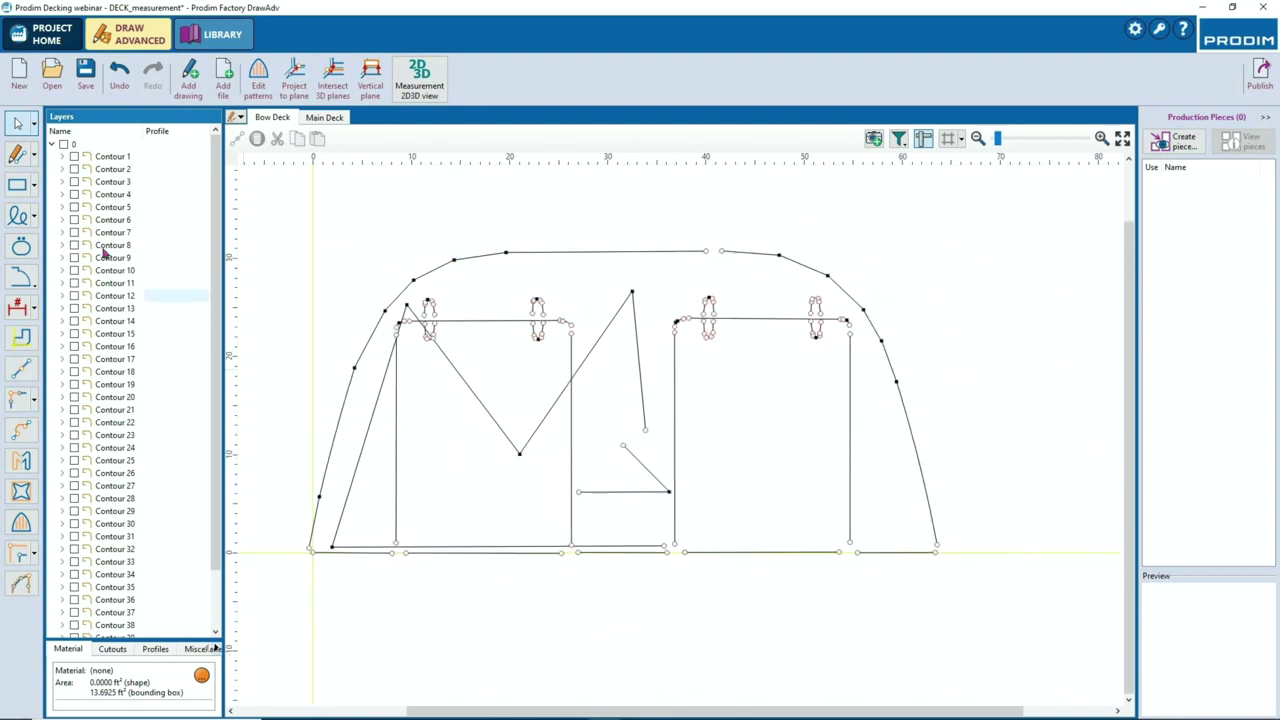
click(75, 157)
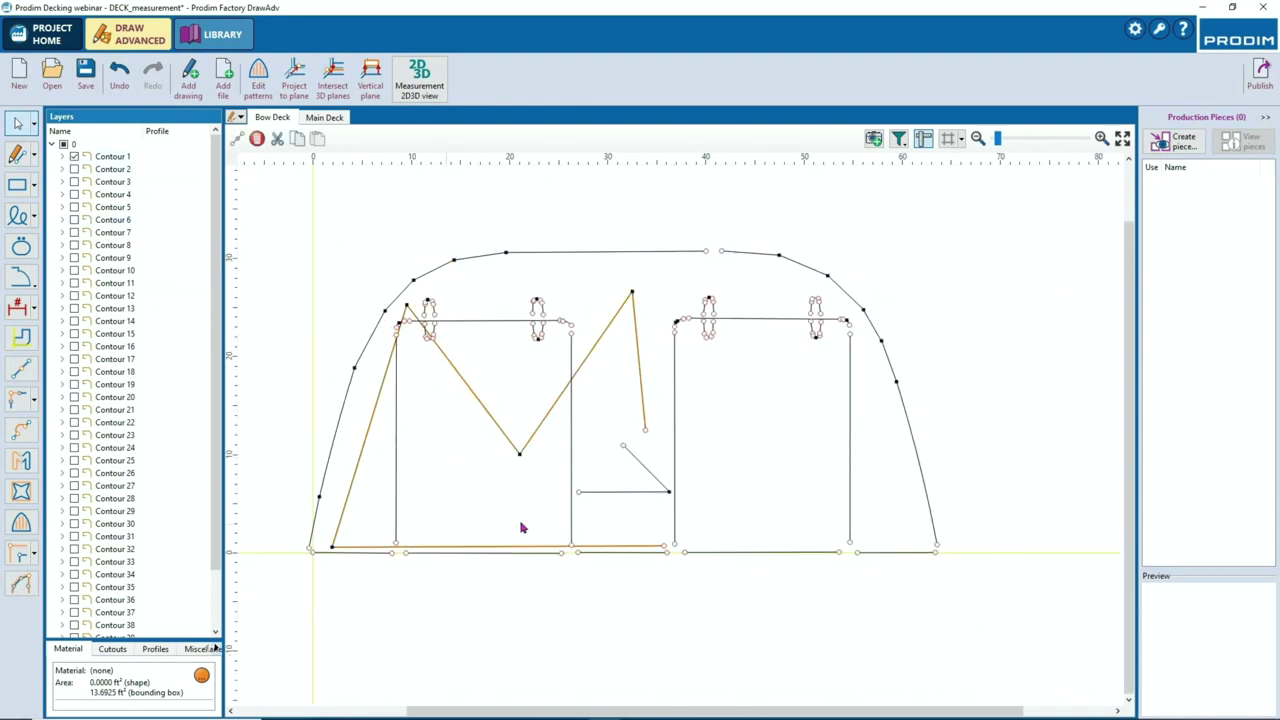
key(Delete)
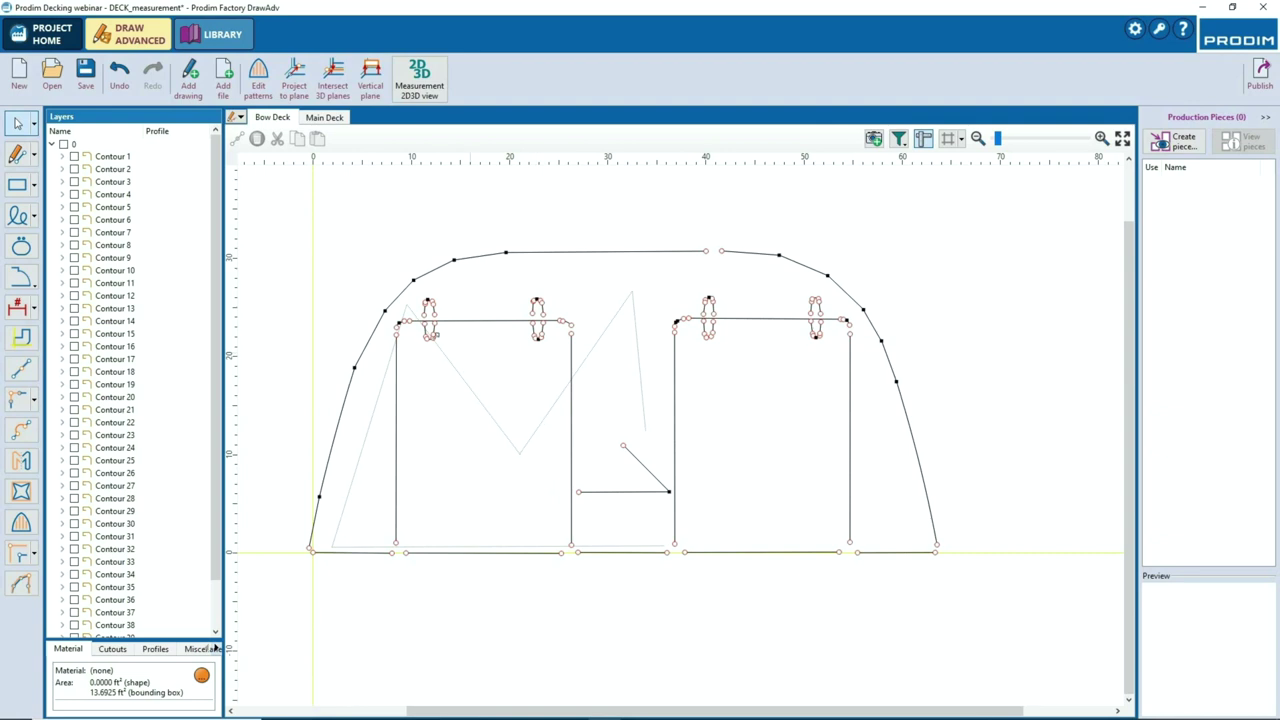
Delete the left hatch's upper-left corner curve and the end arcs of its left hinge
scroll(396, 323, up, 8)
drag(372, 294, 590, 409)
key(Delete)
scroll(493, 377, up, 2)
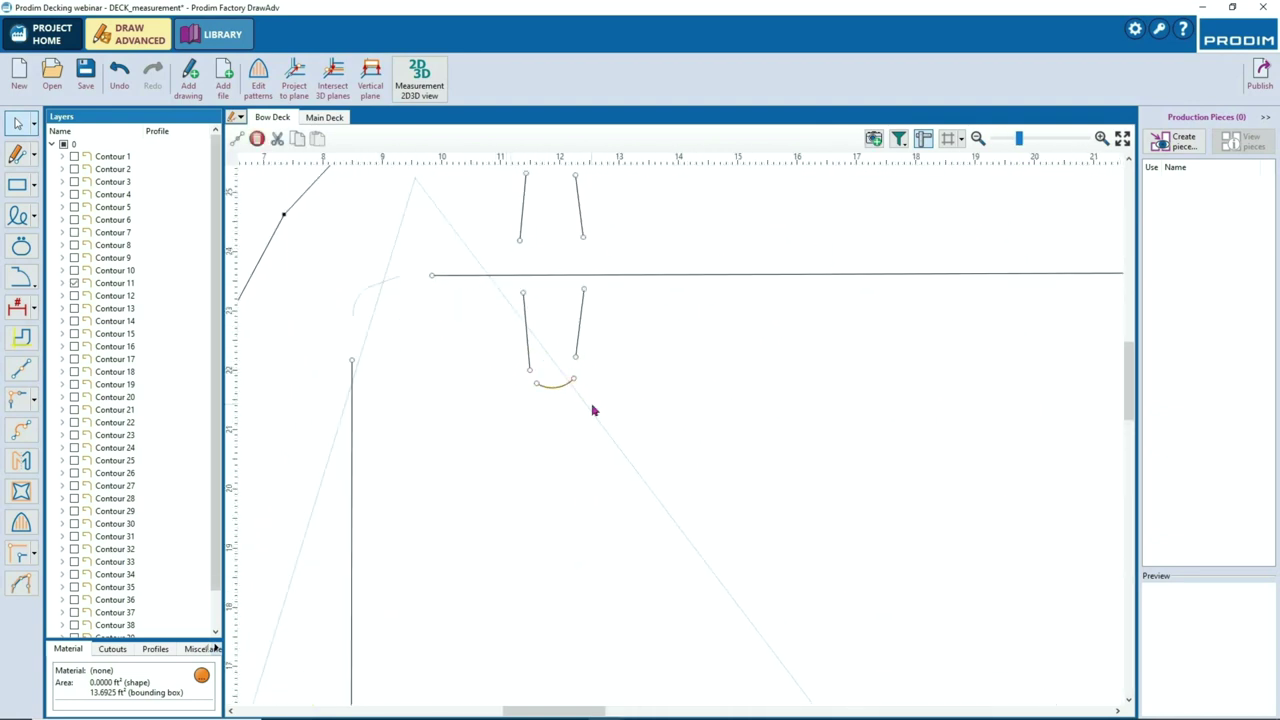
key(Delete)
middle_drag(649, 349, 642, 492)
drag(491, 253, 612, 332)
key(Delete)
Delete the left hatch's upper-right corner curve and the end arcs of its right hinge
scroll(700, 327, down, 2)
middle_drag(806, 347, 421, 317)
drag(641, 231, 828, 410)
key(Delete)
key(Delete)
drag(595, 424, 709, 472)
key(Delete)
Delete the measured curve at the right hatch's upper-left corner
scroll(703, 457, down, 4)
middle_drag(808, 446, 634, 412)
scroll(713, 408, up, 2)
drag(676, 359, 742, 420)
key(Delete)
Delete the right hatch's upper-right corner curve and the end arcs of its right hinge
scroll(785, 425, down, 2)
middle_drag(842, 427, 571, 400)
scroll(748, 354, up, 6)
drag(739, 349, 799, 434)
key(Delete)
drag(602, 440, 674, 474)
key(Delete)
drag(595, 269, 684, 323)
key(Delete)
Delete the upper and lower end arcs of the right hatch's left hinge
scroll(645, 345, down, 4)
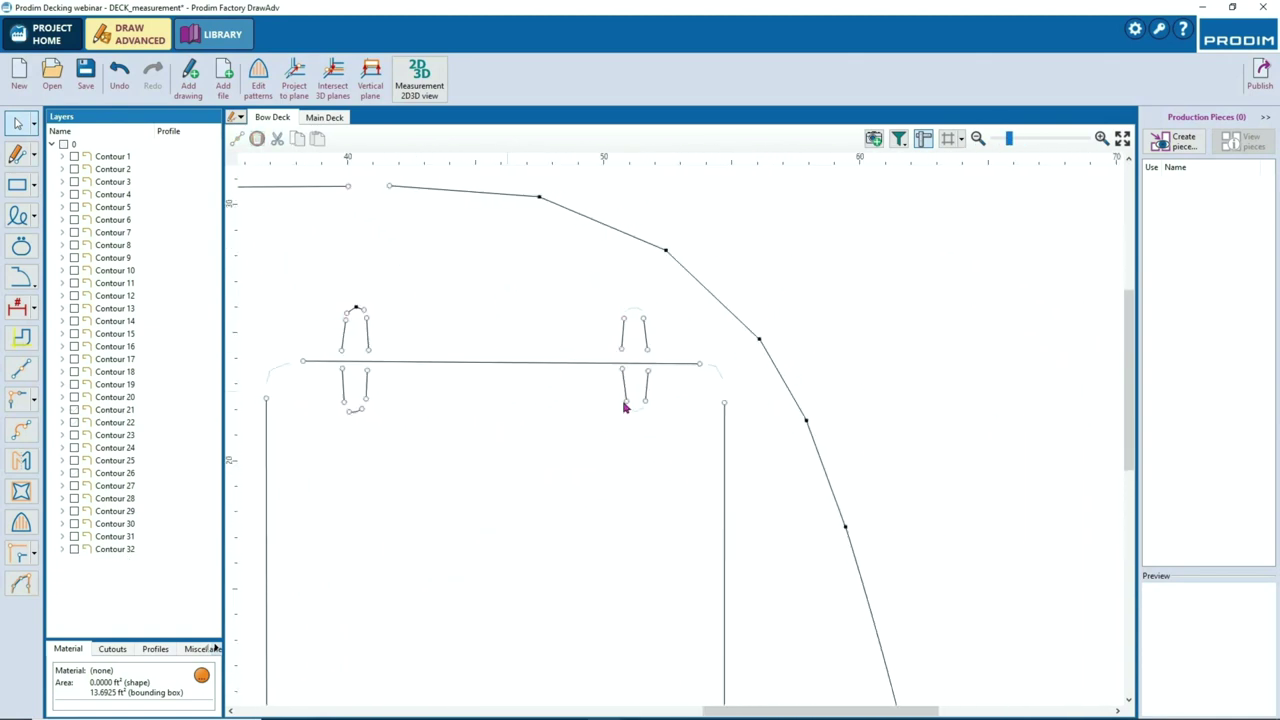
middle_drag(626, 406, 872, 440)
scroll(597, 440, up, 3)
click(600, 453)
key(Delete)
drag(569, 283, 642, 331)
key(Delete)
scroll(625, 349, down, 6)
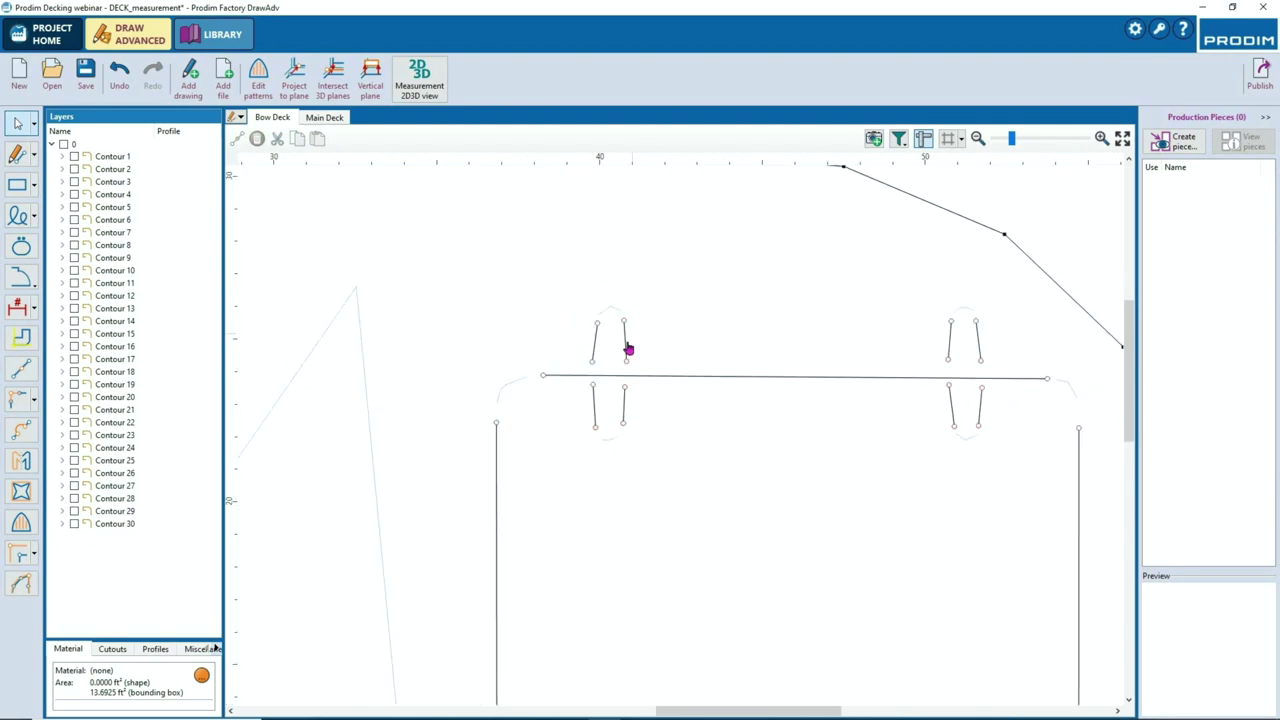
mouse_move(490, 513)
middle_down()
mouse_move(513, 402)
mouse_move(671, 432)
middle_up()
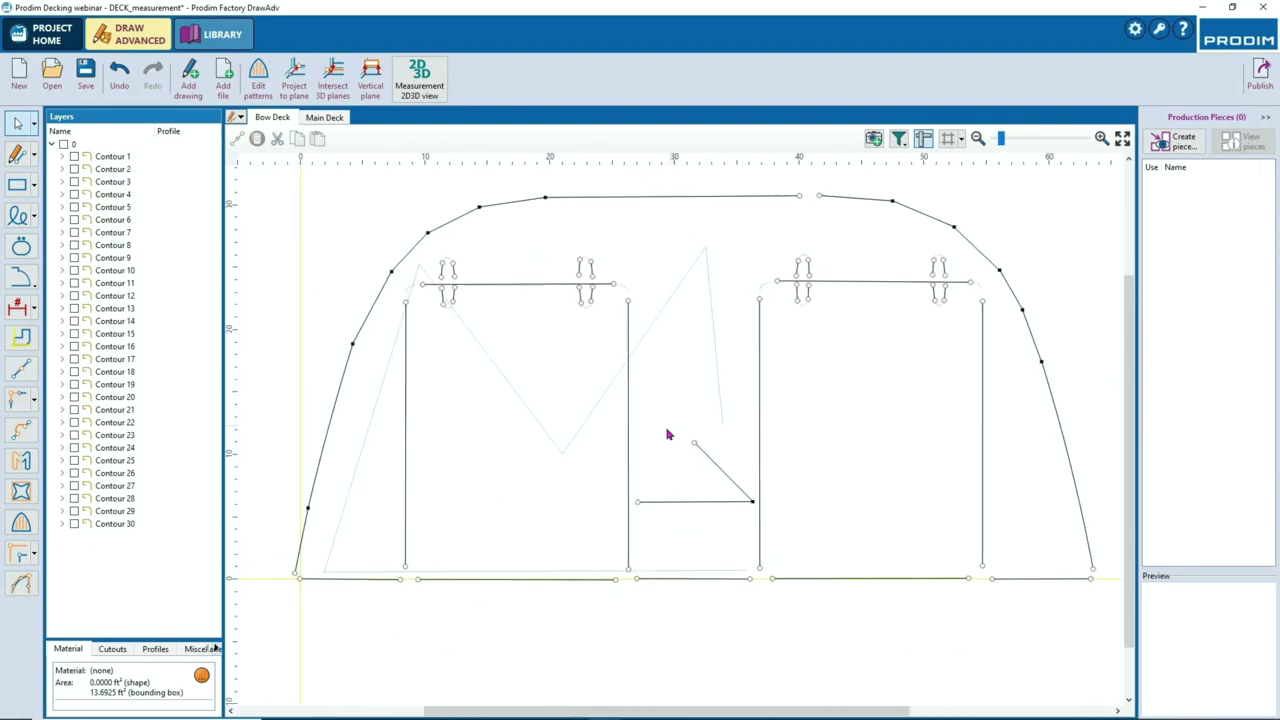
Trim the outer deck curve and the baseline segments to meet at the lower-left and lower-right corners
click(14, 402)
scroll(300, 578, up, 5)
click(352, 518)
click(400, 549)
scroll(416, 546, down, 5)
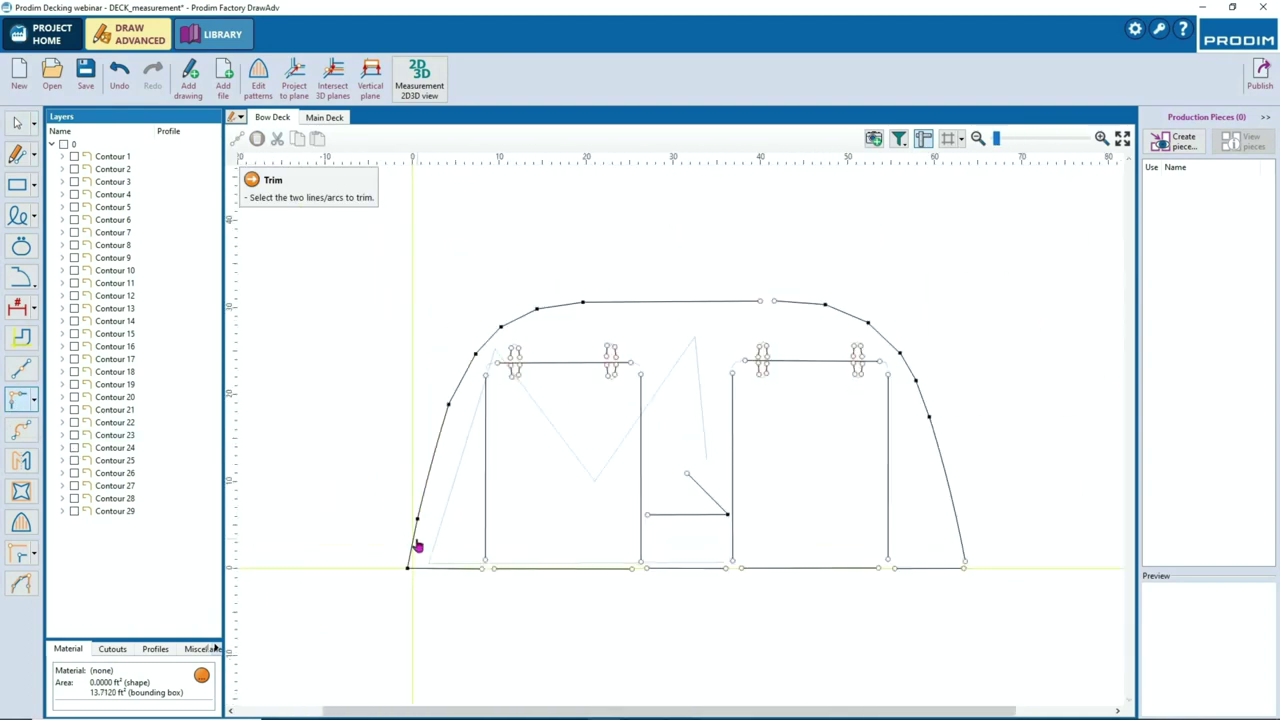
scroll(892, 577, up, 5)
click(890, 568)
click(905, 534)
scroll(920, 564, down, 5)
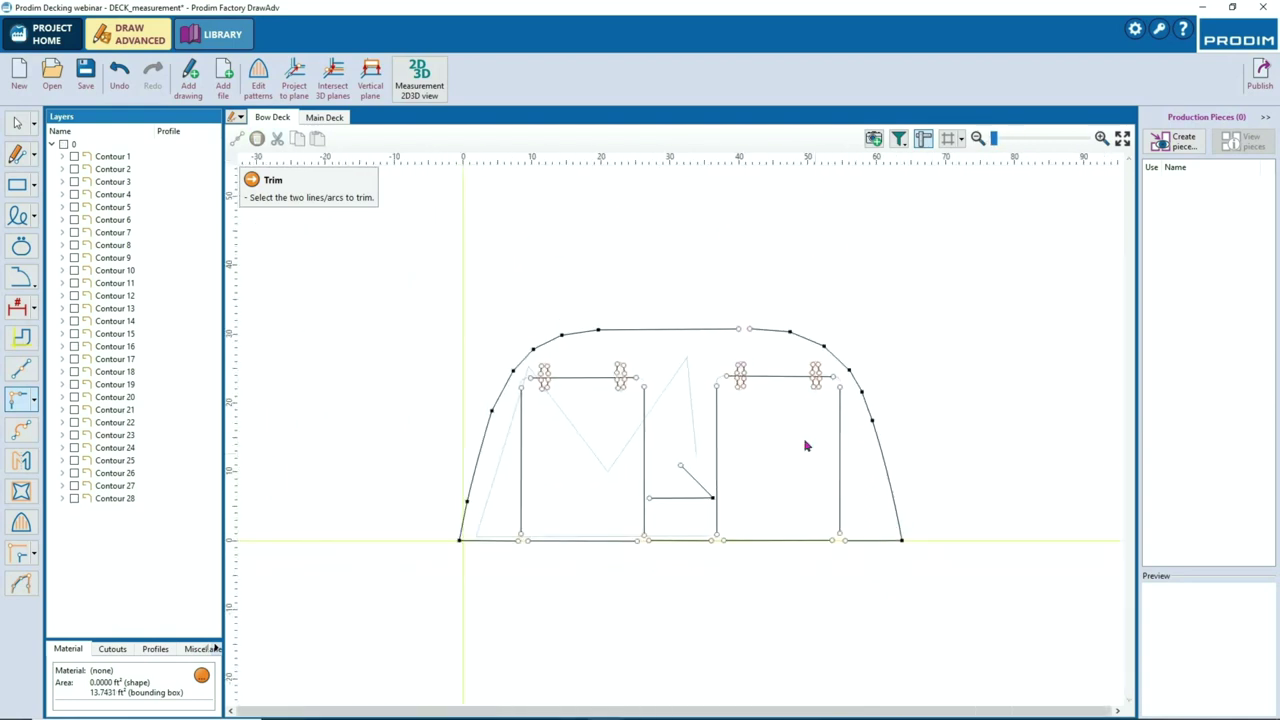
Fillet the left hatch's upper-left corner with a radius of 0.75 inch
click(33, 402)
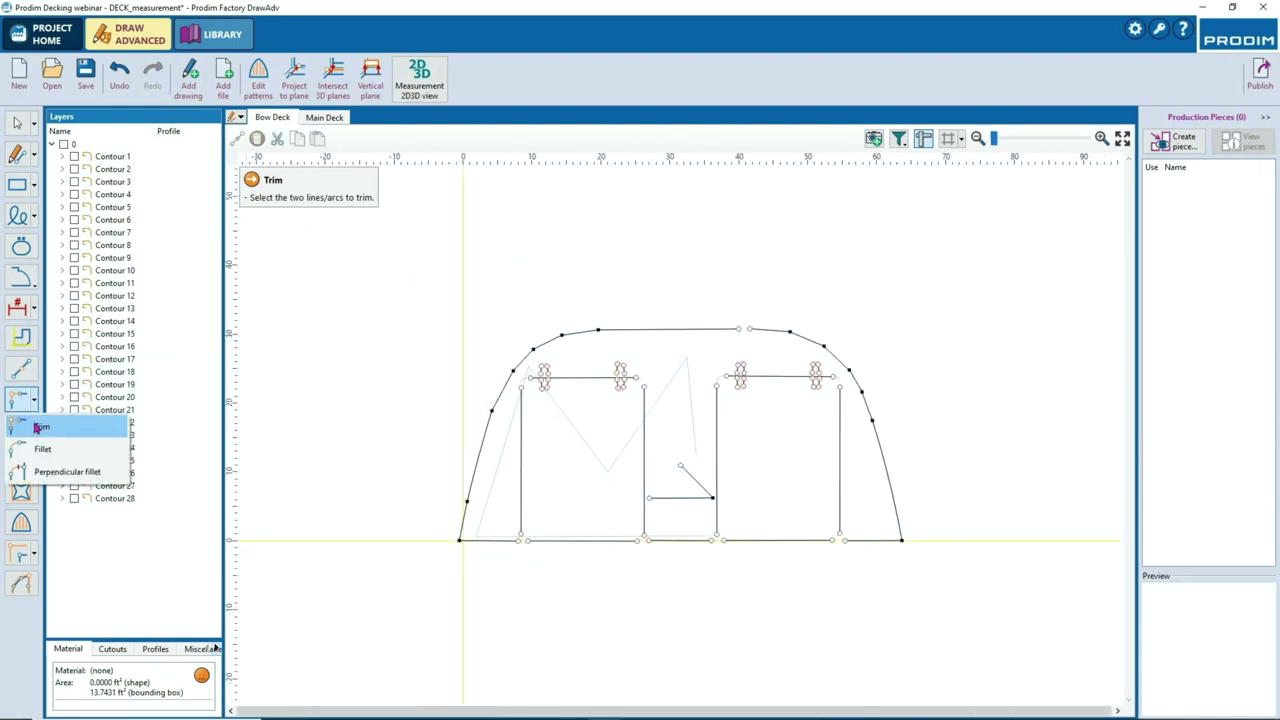
click(43, 449)
scroll(528, 363, up, 5)
scroll(533, 350, up, 2)
click(649, 332)
click(509, 466)
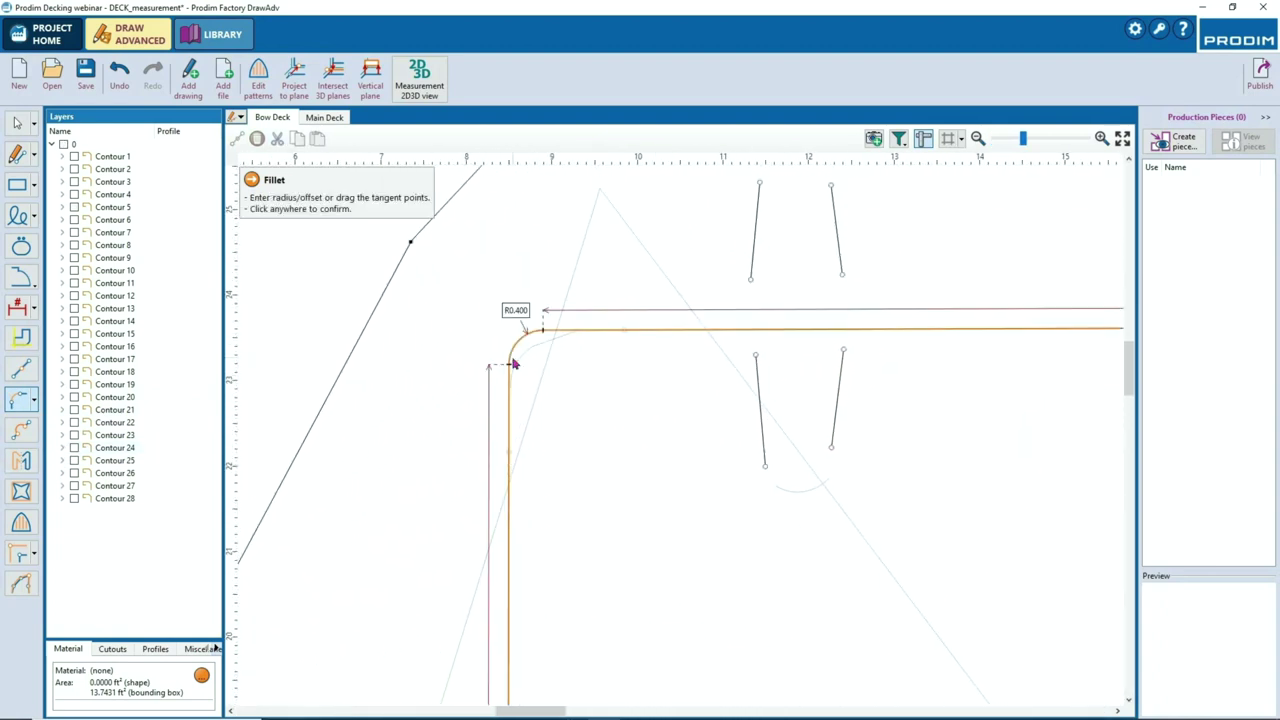
drag(509, 370, 509, 392)
click(533, 313)
text(0.75)
key(Return)
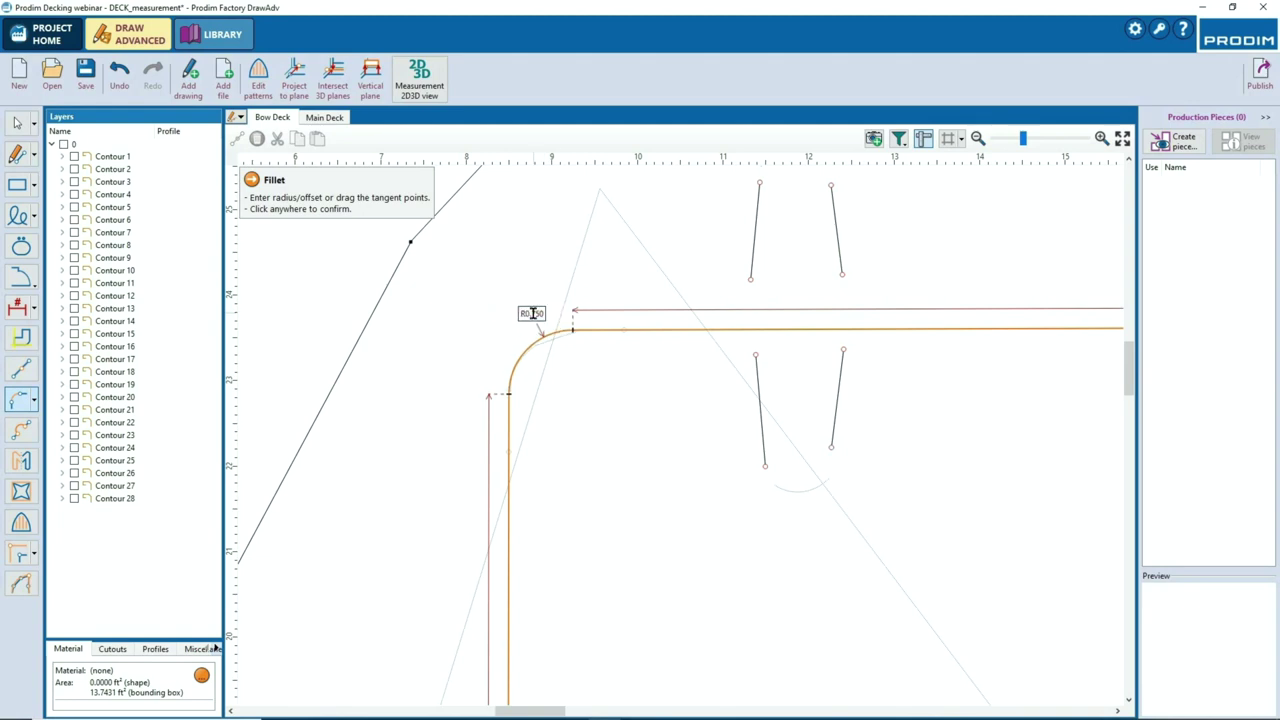
Fillet the left hatch's upper-right corner with a 0.75 inch radius
scroll(574, 389, down, 6)
middle_drag(838, 432, 576, 459)
scroll(524, 414, up, 6)
click(535, 426)
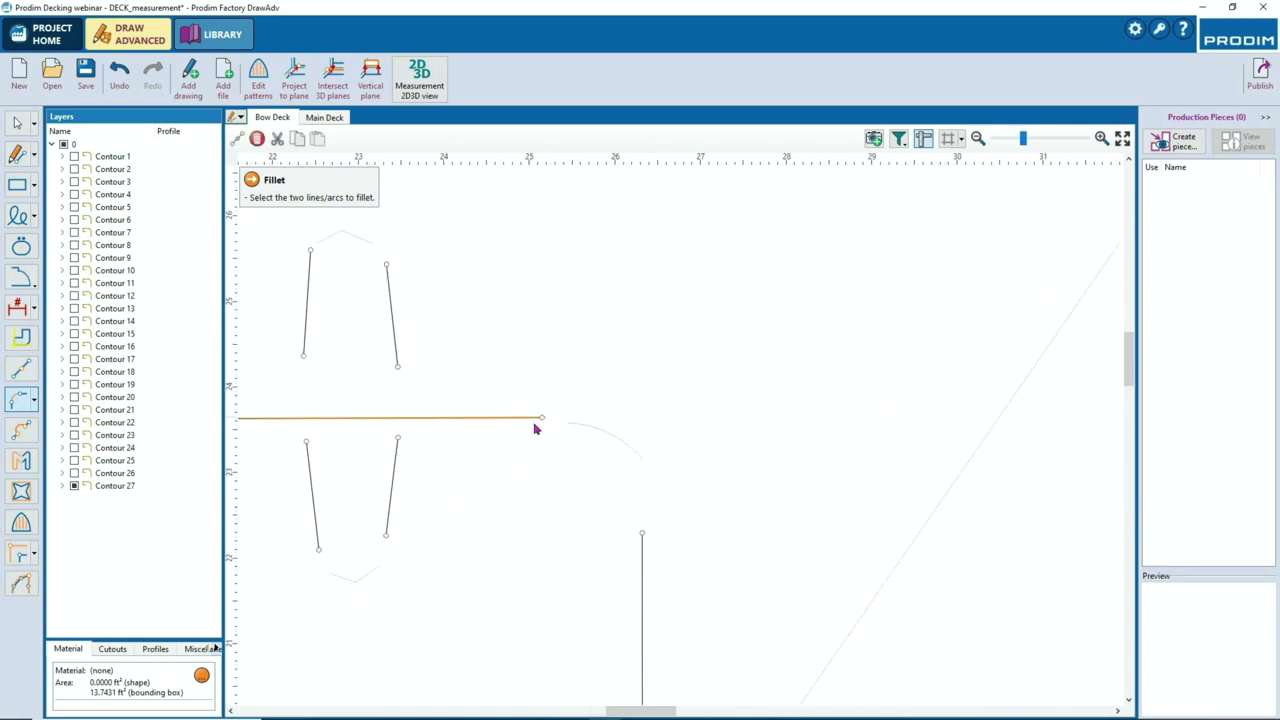
click(641, 554)
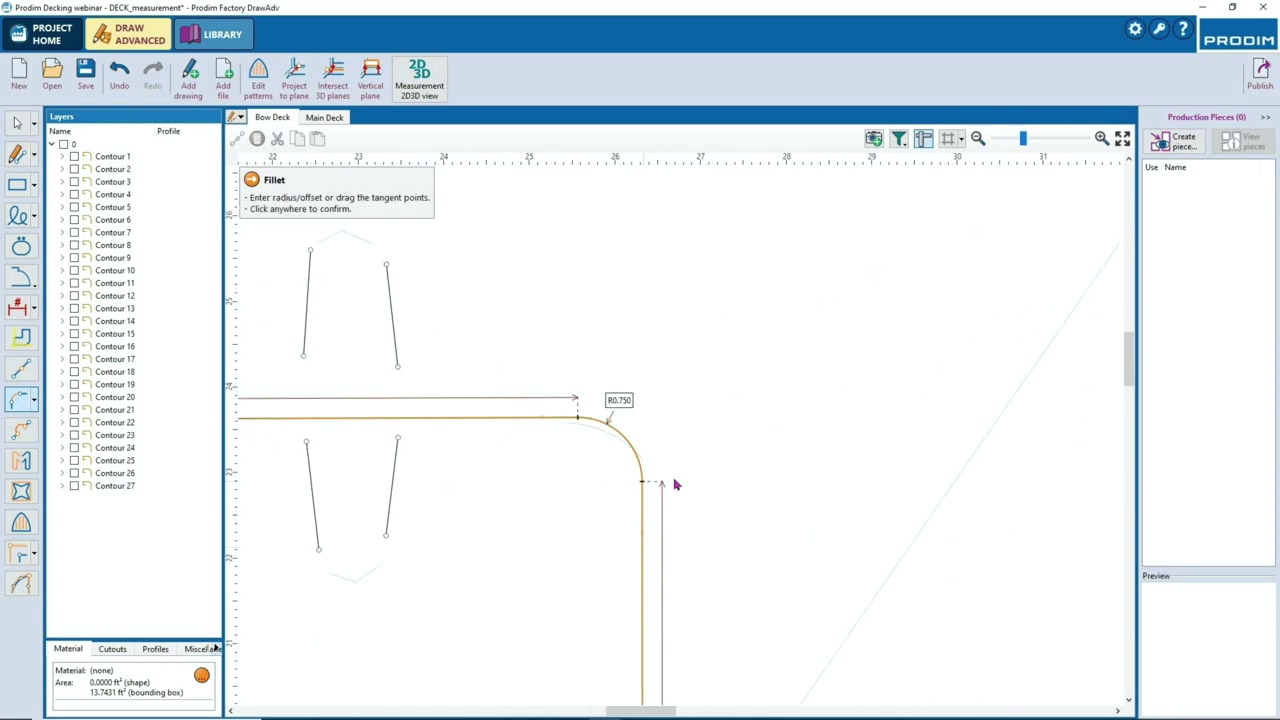
click(678, 484)
Fillet the right hatch's upper-left corner between its left and top edges, using a radius of 0.85 inch
scroll(720, 477, down, 8)
middle_drag(893, 484, 700, 480)
scroll(700, 480, up, 6)
click(696, 480)
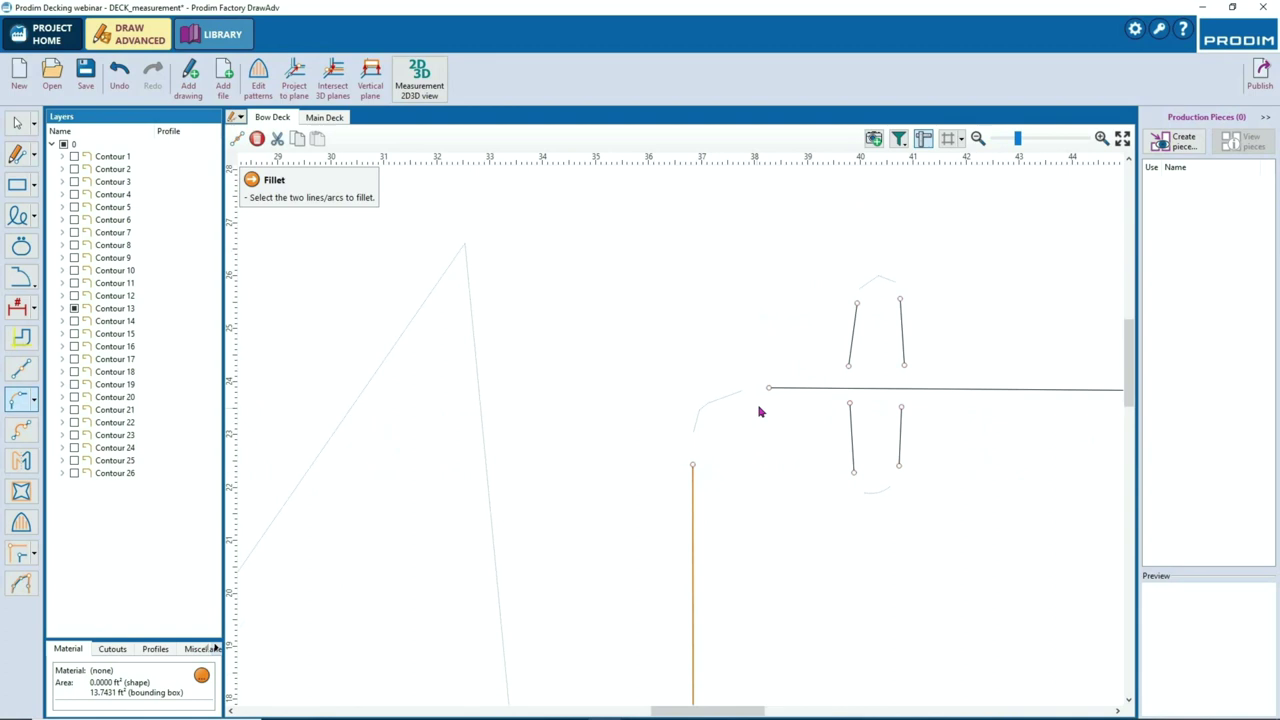
click(771, 396)
middle_drag(745, 425, 709, 455)
scroll(640, 463, up, 3)
click(695, 371)
key(BackSpace)
text(.85)
key(Return)
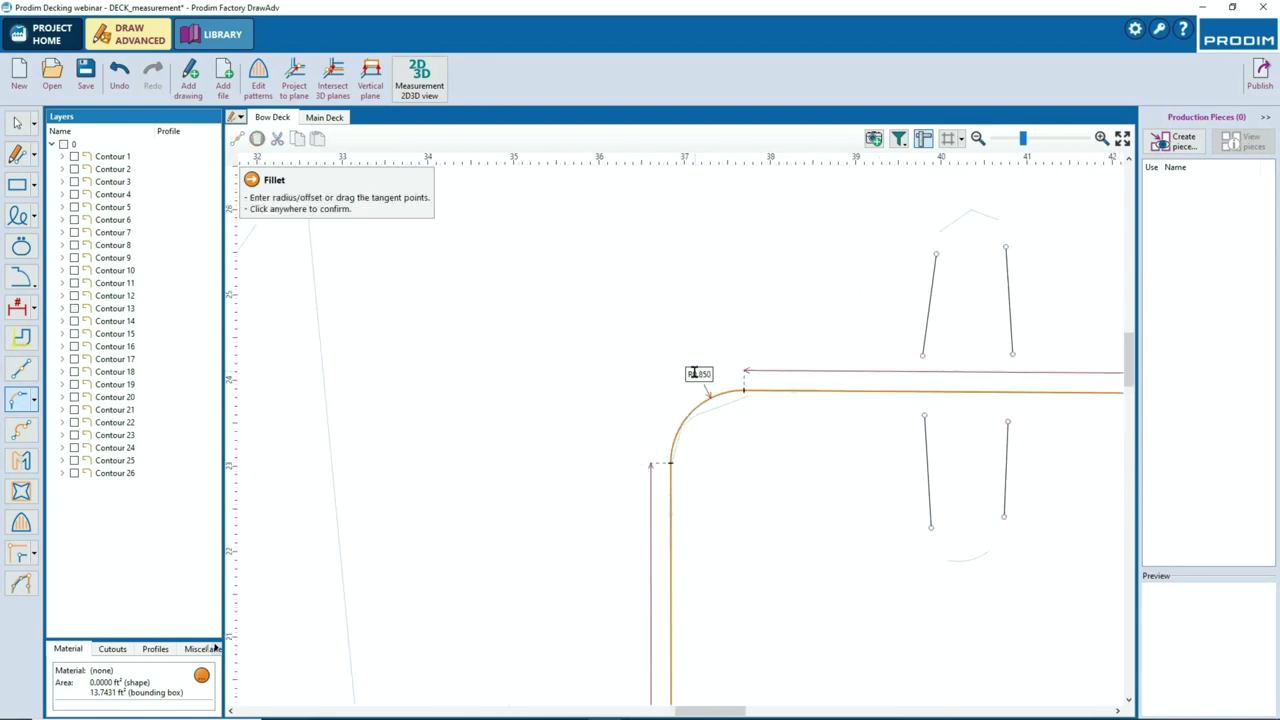
Change the radius of the right hatch's upper-left fillet to 0.9 inch and apply it
click(697, 374)
key(BackSpace)
text(0.9)
key(Return)
click(699, 381)
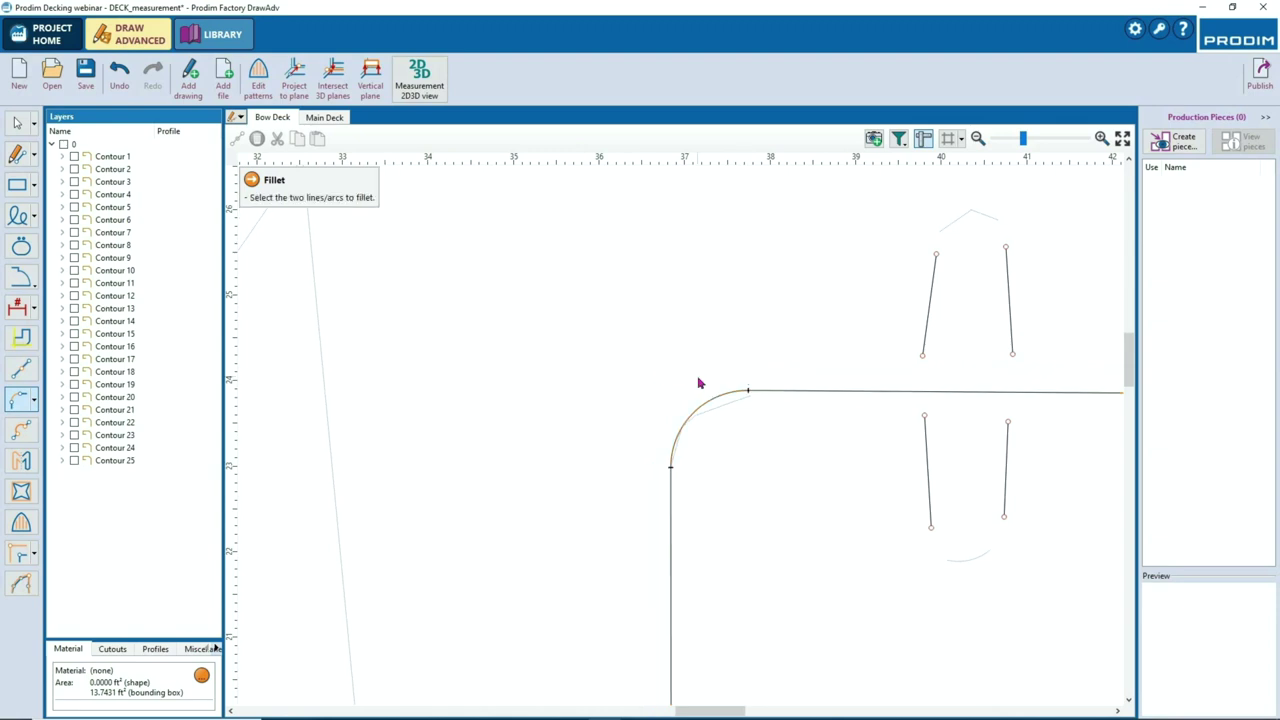
Fillet the right hatch's upper-right corner between its top and right edges with a radius of about 0.7 inch
scroll(695, 390, down, 6)
middle_drag(988, 410, 745, 394)
scroll(745, 383, up, 3)
click(745, 372)
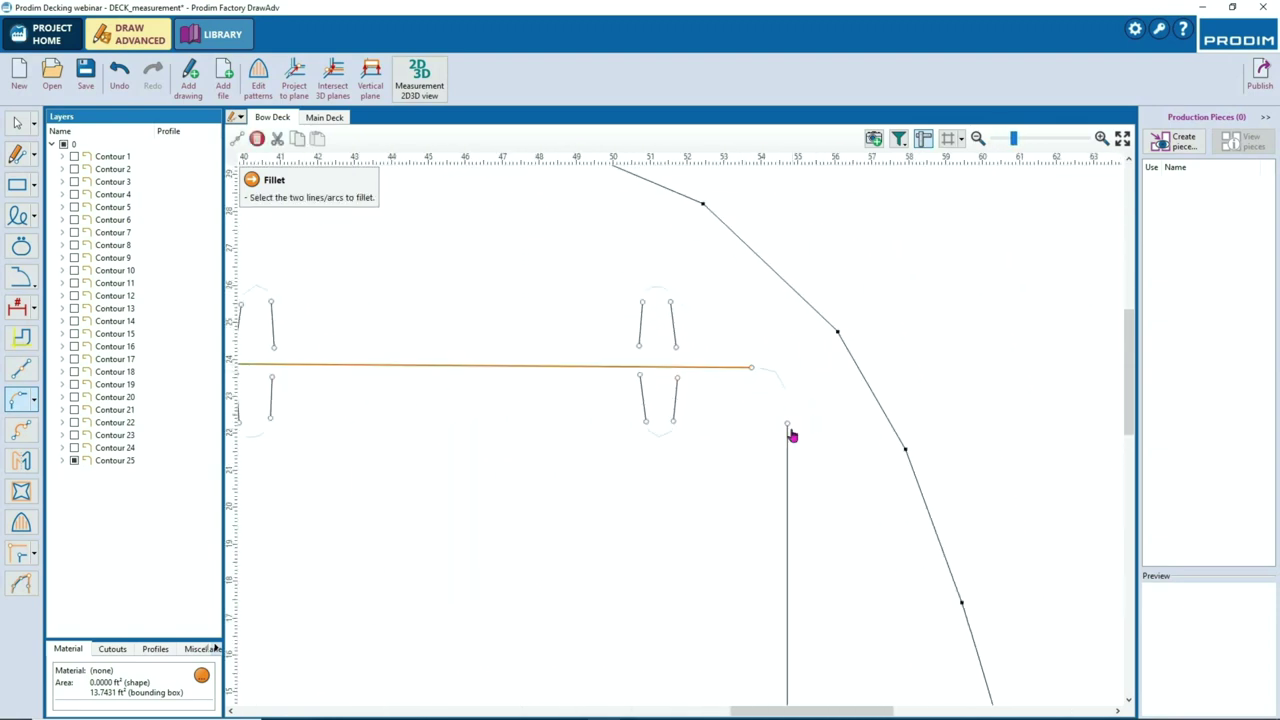
click(789, 434)
scroll(788, 420, up, 4)
drag(797, 400, 795, 395)
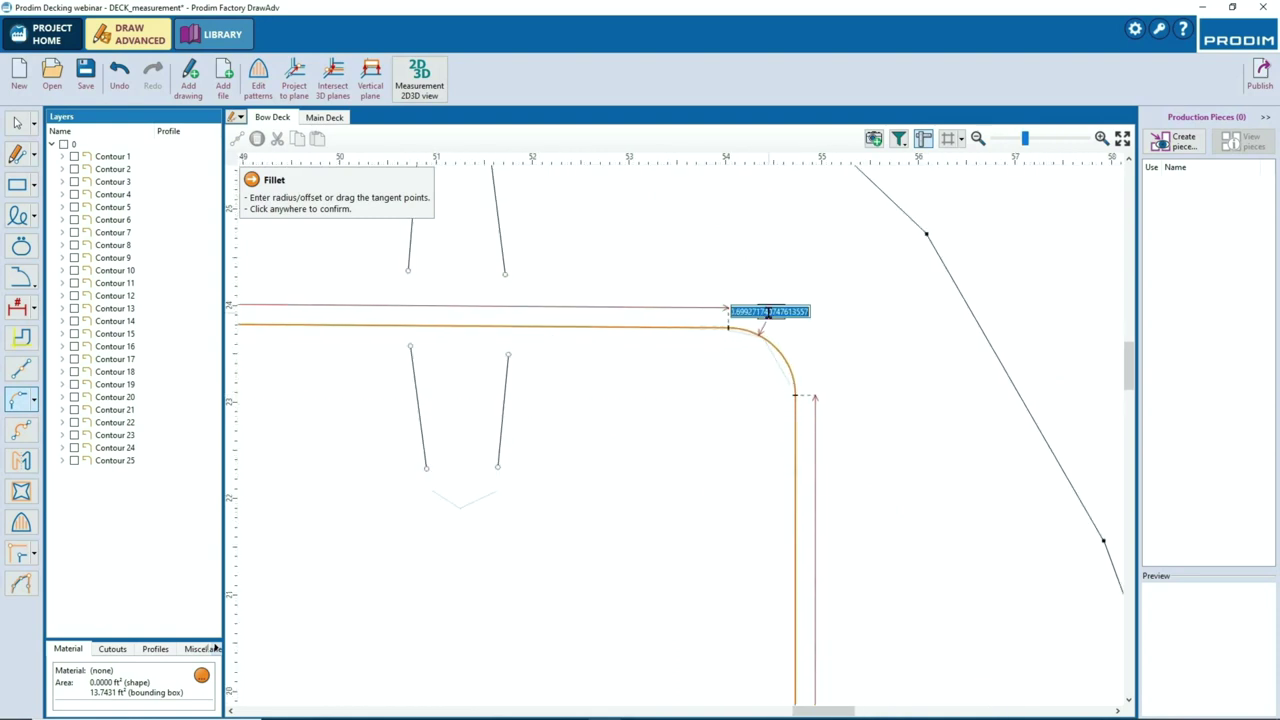
click(770, 319)
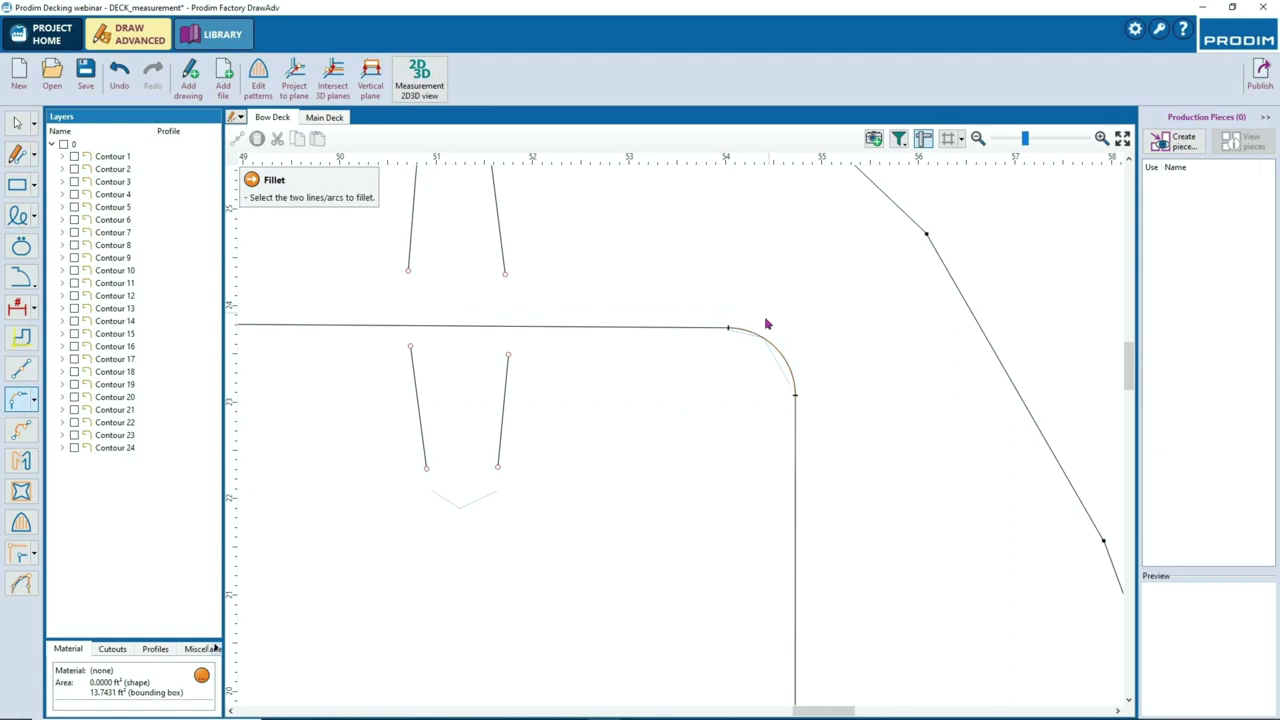
Round the top of the upper hinge outline near the right hatch's right corner, entering a 0.45 inch radius and adjusting the tangent point
scroll(766, 320, down, 3)
click(565, 249)
click(609, 252)
scroll(618, 236, down, 2)
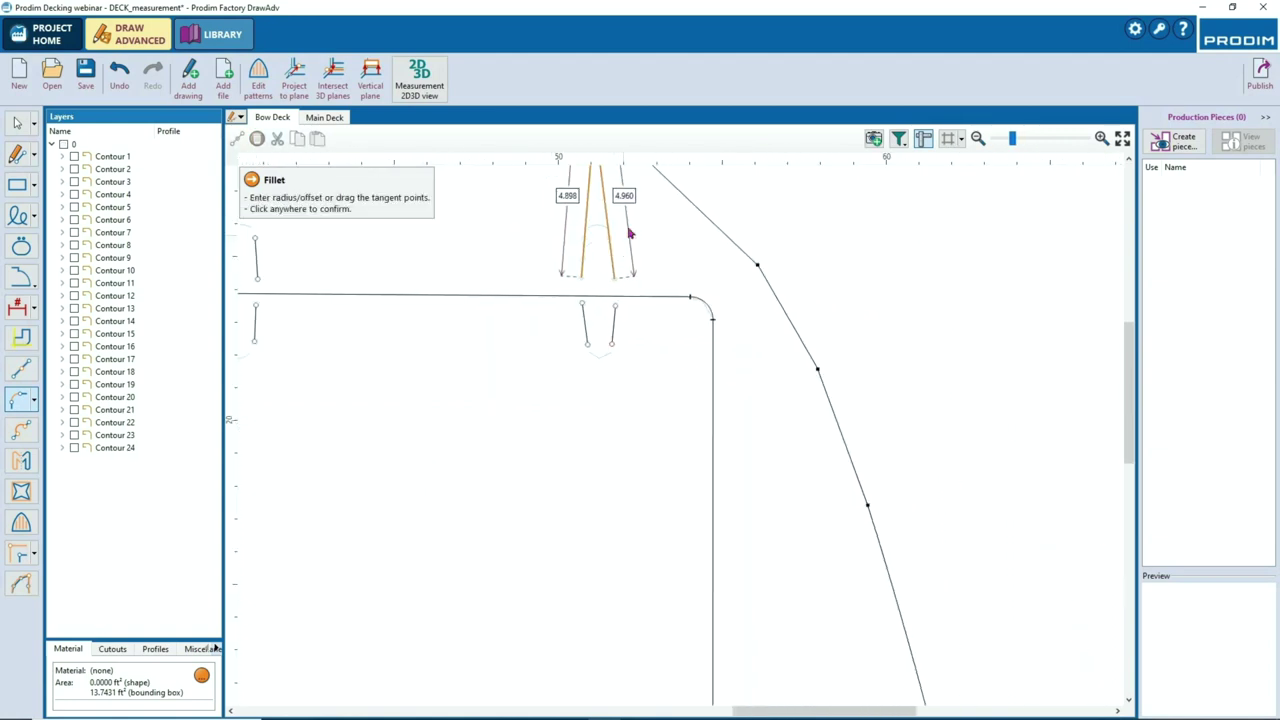
middle_drag(629, 230, 654, 347)
click(623, 210)
text(.45)
key(Return)
scroll(600, 335, up, 7)
drag(679, 414, 668, 351)
click(769, 372)
Round the bottom of the lower hinge outline near the right hatch's right corner with a radius of about 0.36 inch
scroll(651, 557, down, 2)
click(622, 608)
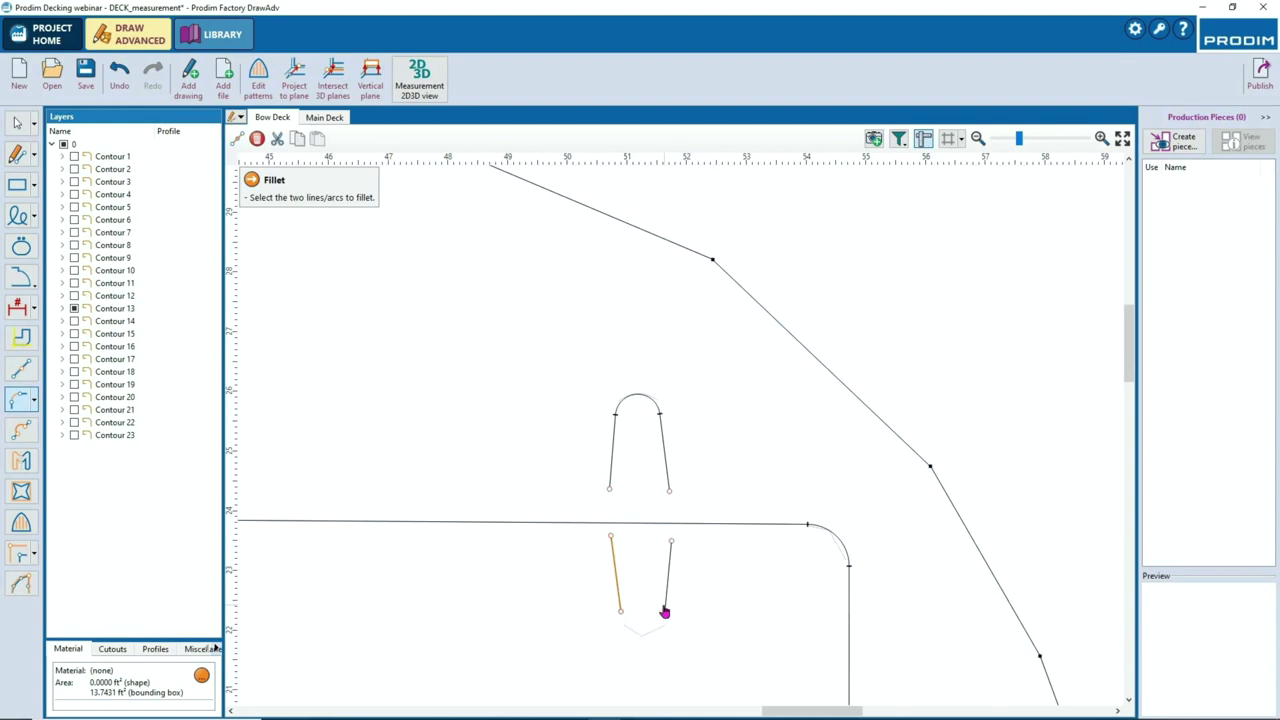
click(665, 612)
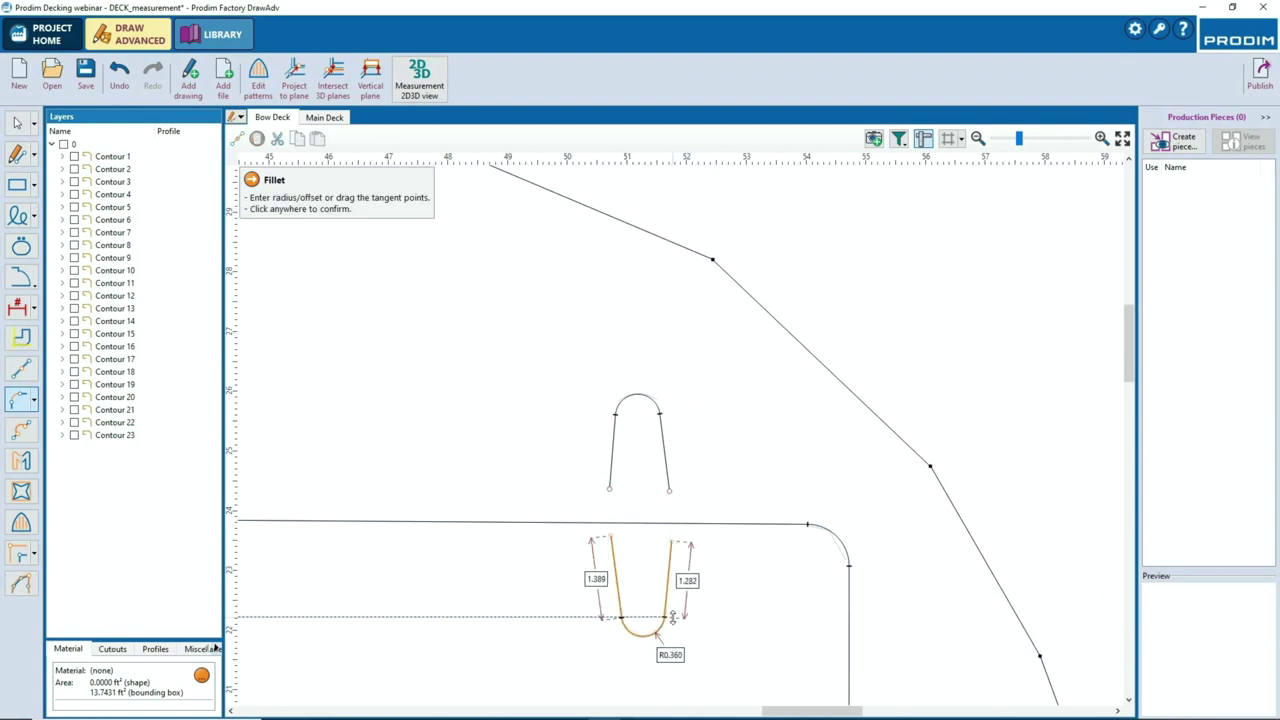
click(676, 618)
Round the bottom of the lower hinge outline near the right hatch's left corner with a radius of about 0.42 inch
scroll(722, 618, down, 2)
middle_drag(403, 604, 689, 554)
scroll(692, 555, up, 2)
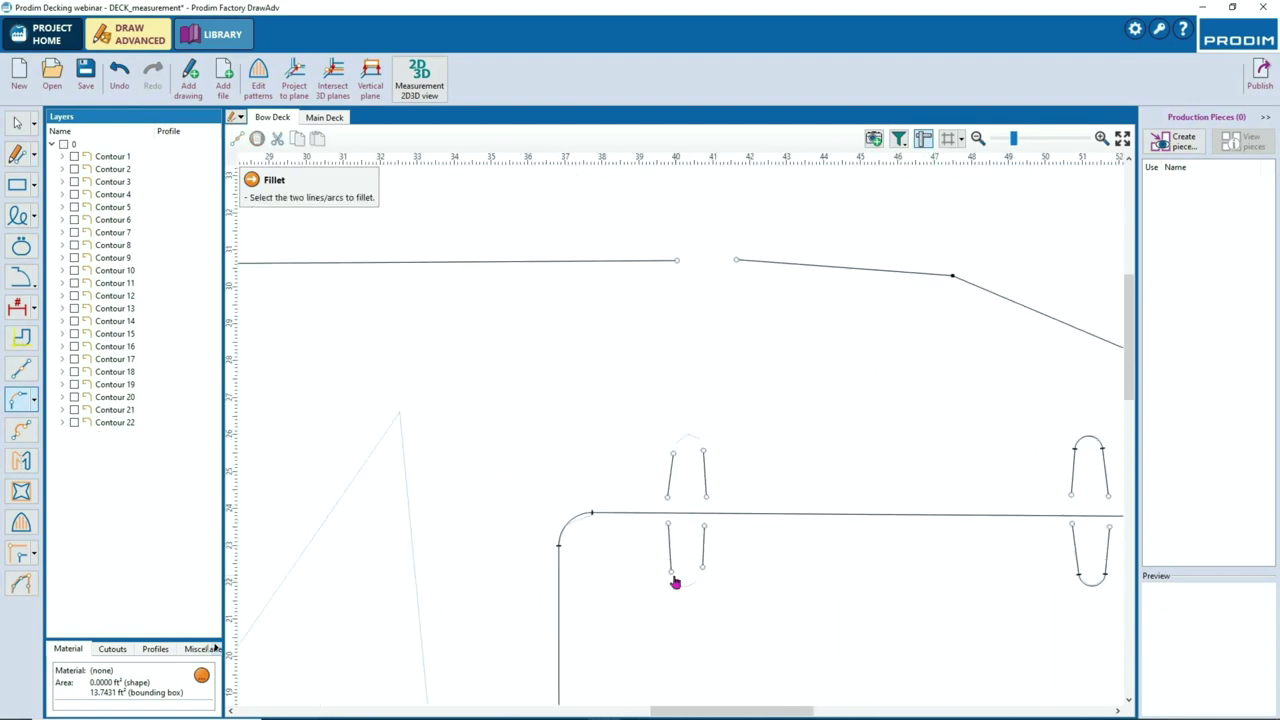
click(704, 574)
click(673, 580)
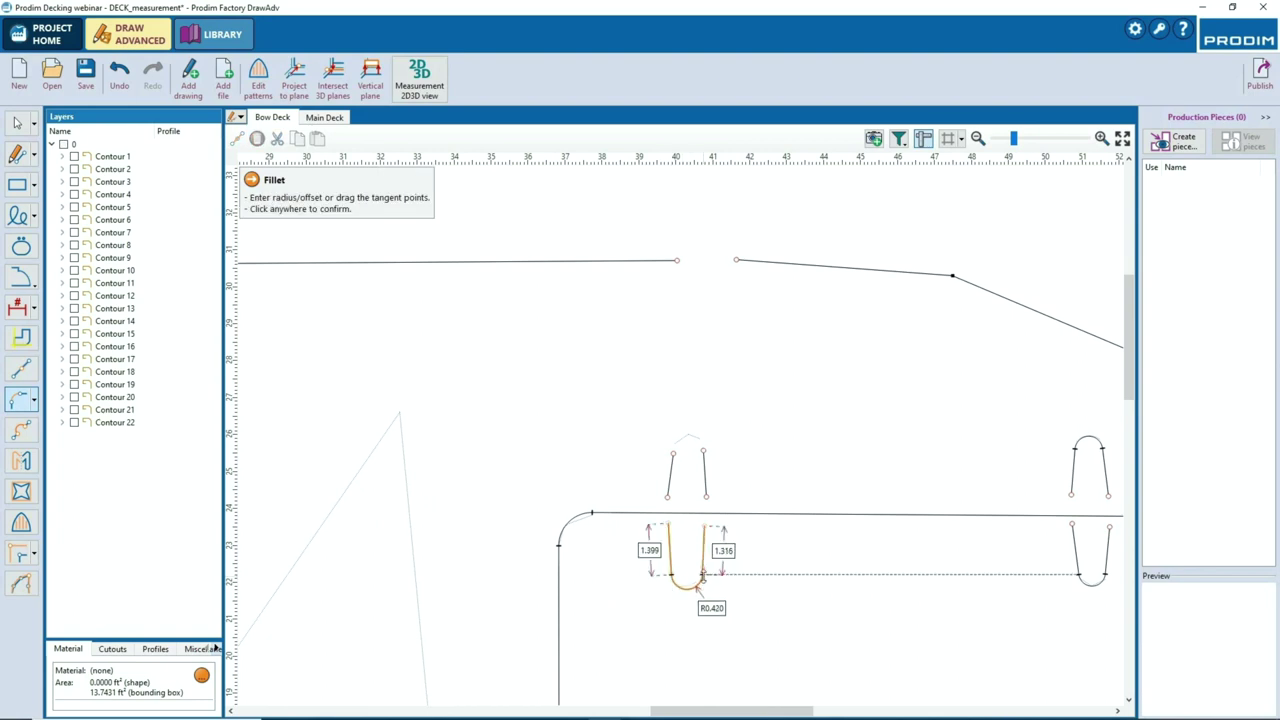
click(746, 575)
Fillet the top of the upper hinge outline near the right hatch's left corner, fitting the tangent point to the measured end
click(672, 466)
click(704, 461)
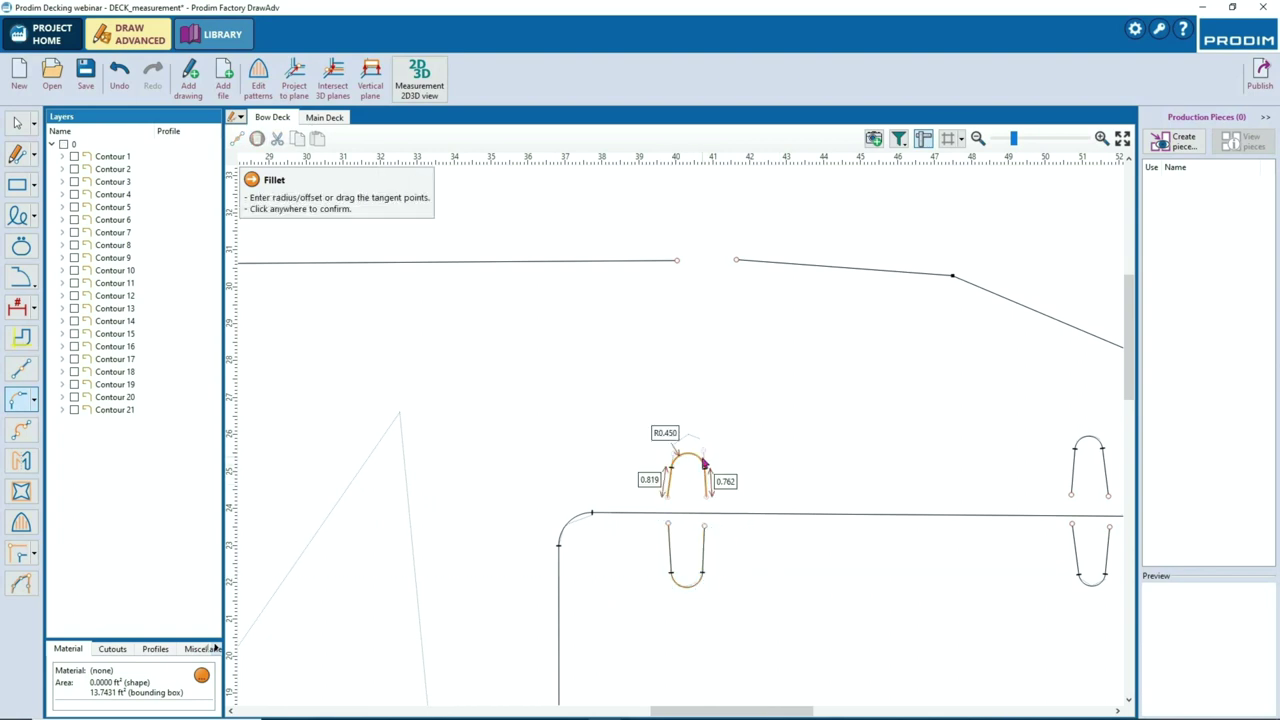
drag(704, 467, 703, 446)
click(798, 462)
Fillet the top of the upper hinge outline near the left hatch's right corner, following the measured end
scroll(796, 464, down, 3)
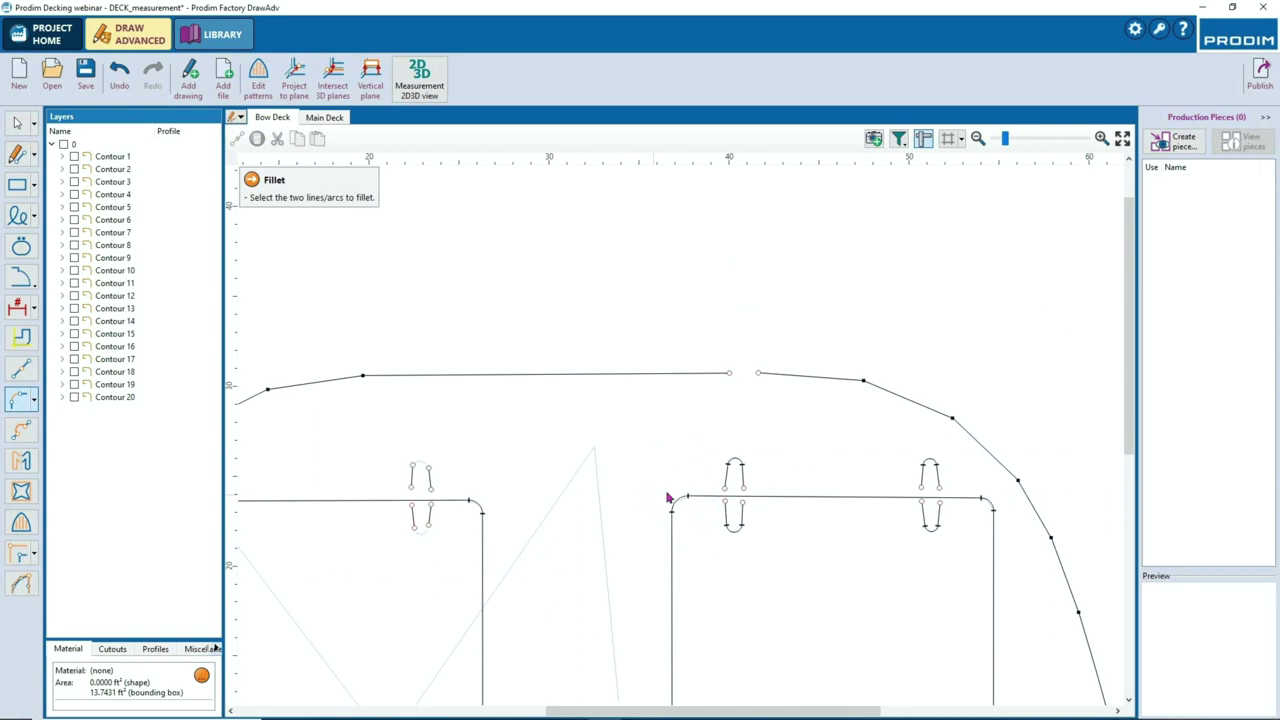
middle_drag(472, 508, 781, 507)
scroll(718, 468, up, 2)
click(725, 474)
click(748, 467)
drag(748, 467, 746, 467)
click(818, 494)
Fillet the bottom of the lower hinge outline near the left hatch's right corner, following the measured end
scroll(725, 540, up, 1)
click(726, 541)
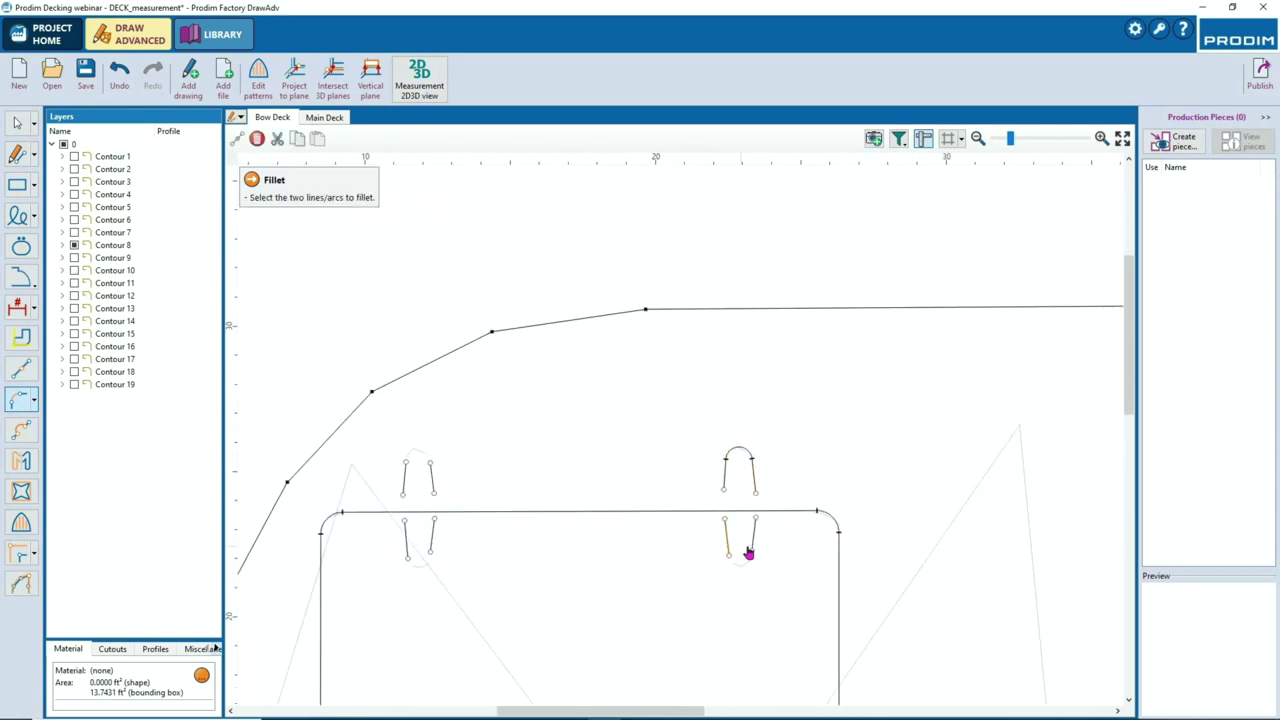
click(750, 548)
drag(753, 545, 754, 555)
click(796, 579)
Fillet the bottom of the lower hinge outline near the left hatch's left corner, fitting the tangent point to the measured end
scroll(785, 570, down, 5)
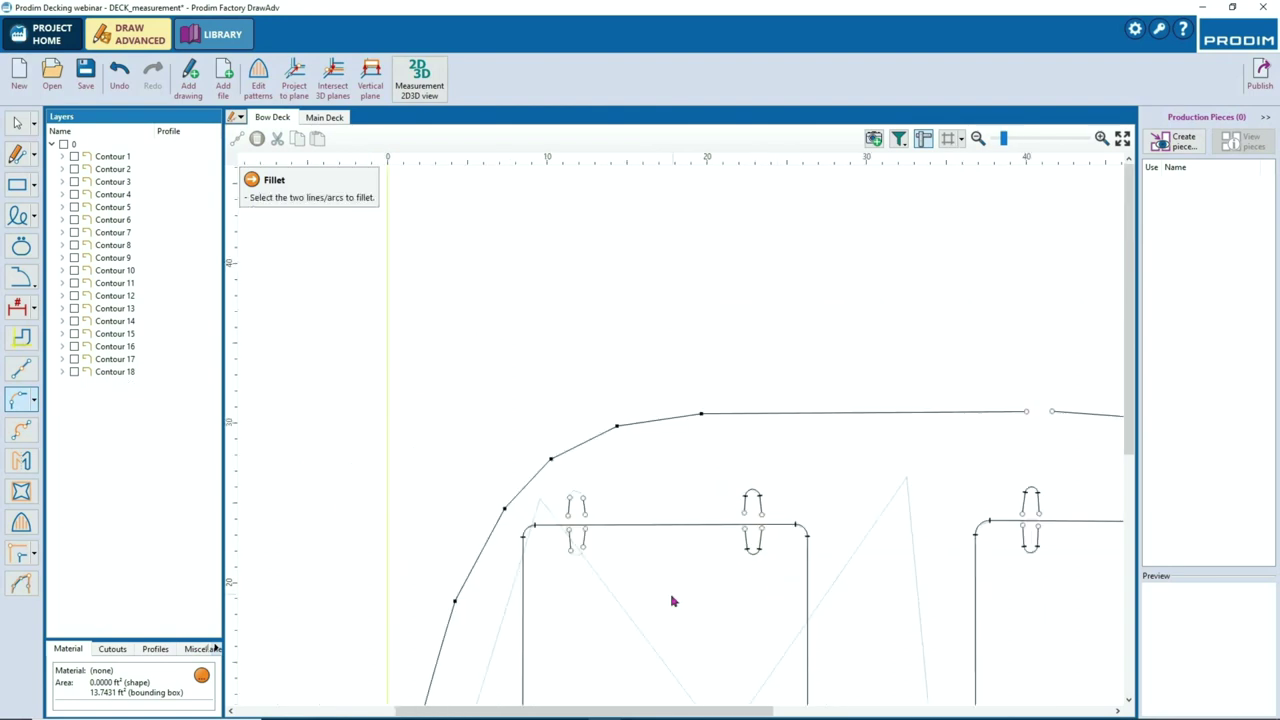
middle_drag(579, 557, 690, 543)
scroll(690, 543, up, 4)
click(679, 539)
click(698, 527)
scroll(692, 541, up, 3)
drag(708, 499, 705, 529)
click(784, 549)
Round the top of the upper hinge outline near the left hatch's left corner with a radius of about 0.41 inch
click(665, 386)
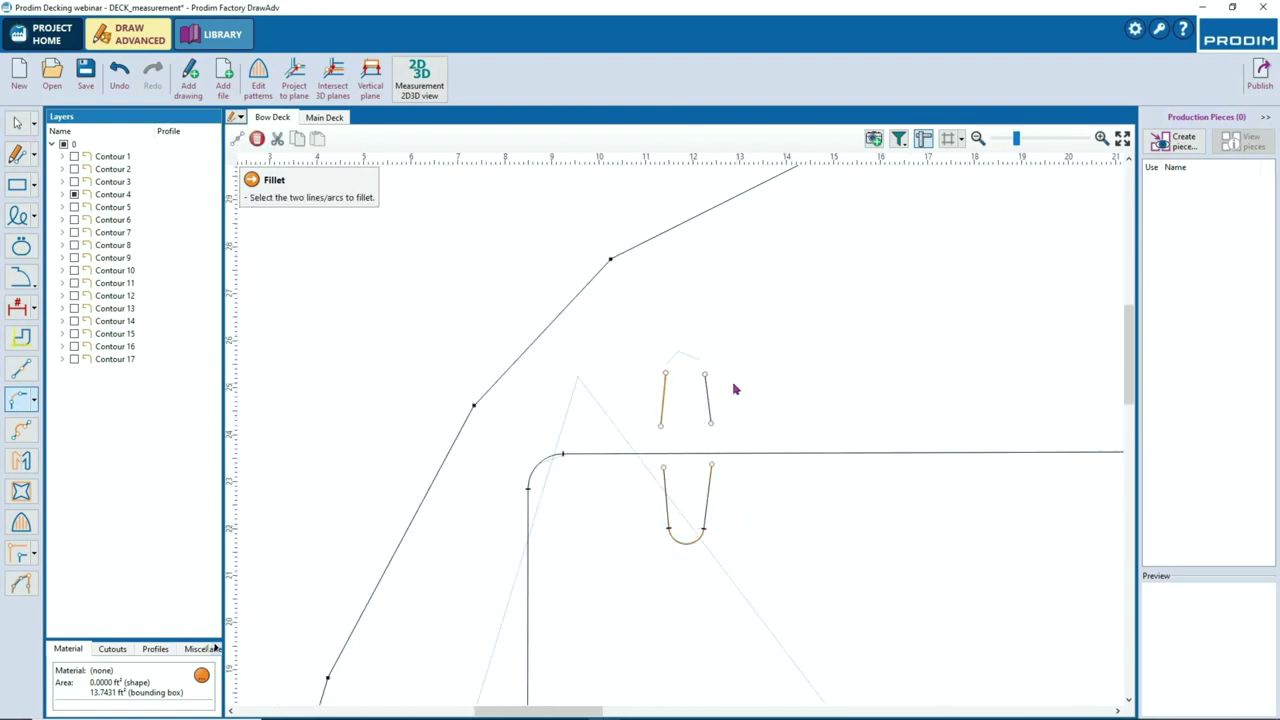
click(707, 386)
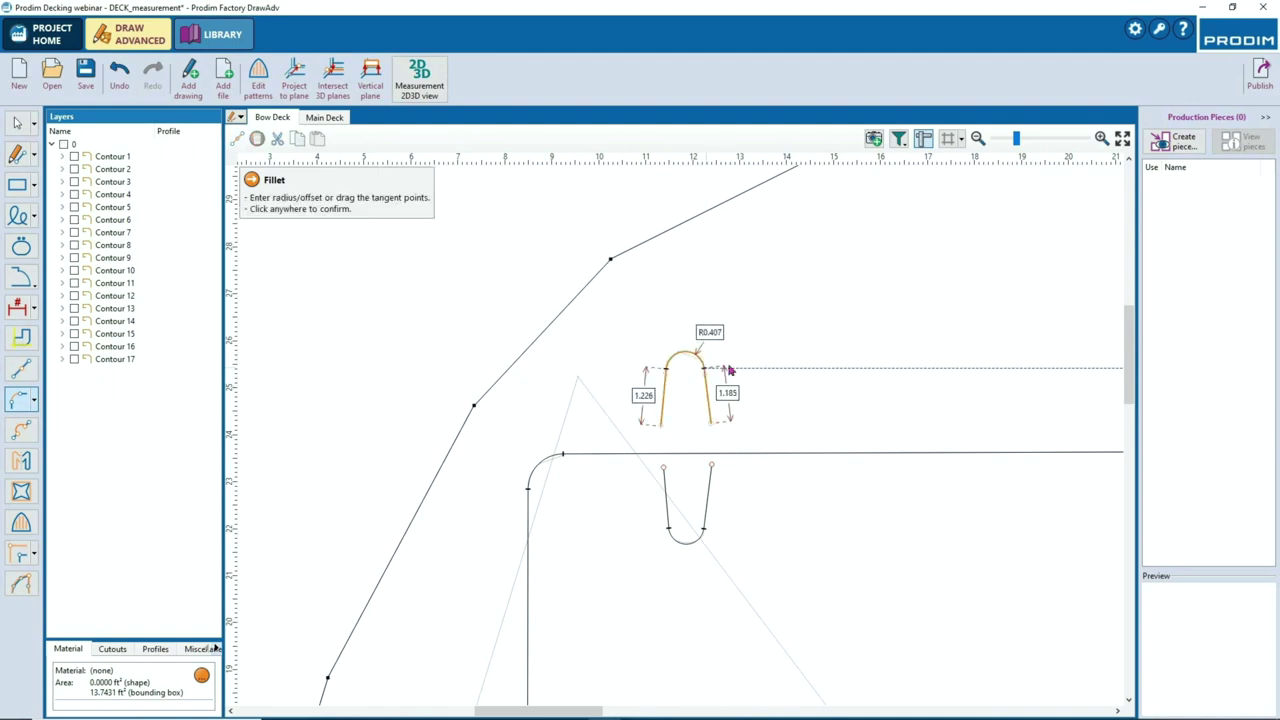
click(829, 380)
Draw an arc through the three measured points between the hatches and set its angle to 360 degrees to form a circle
scroll(823, 403, down, 5)
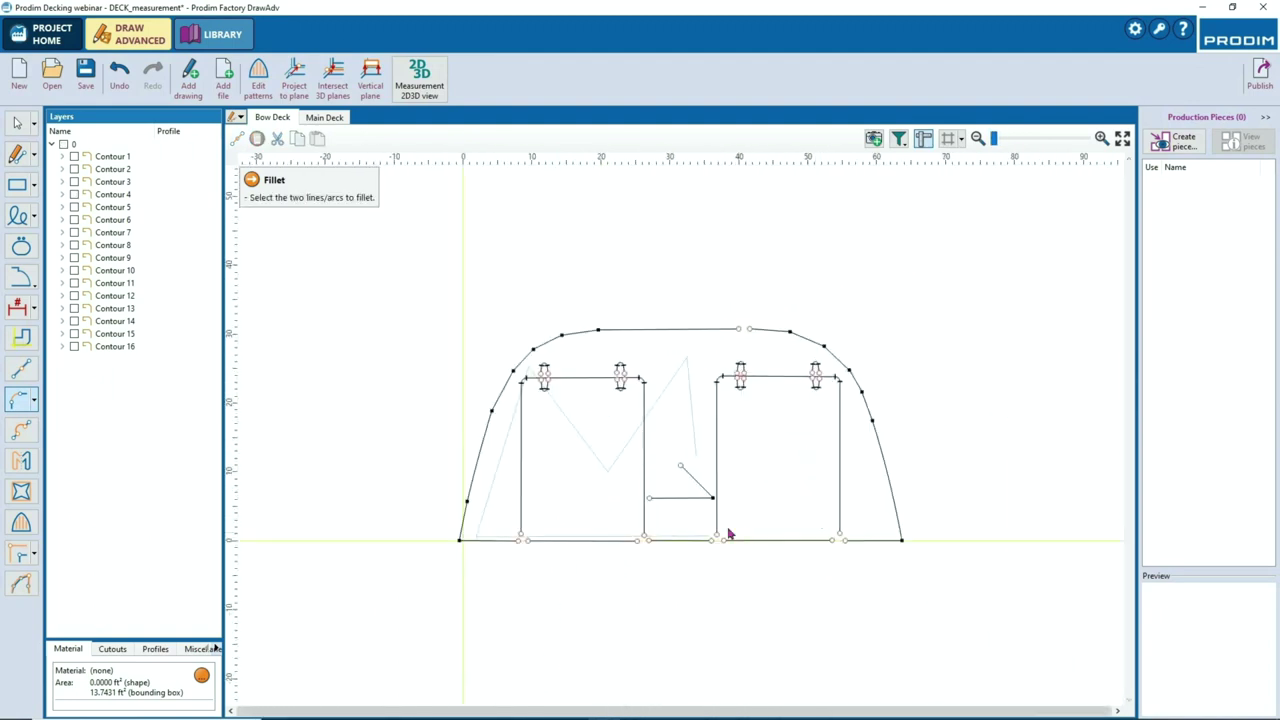
key(Escape)
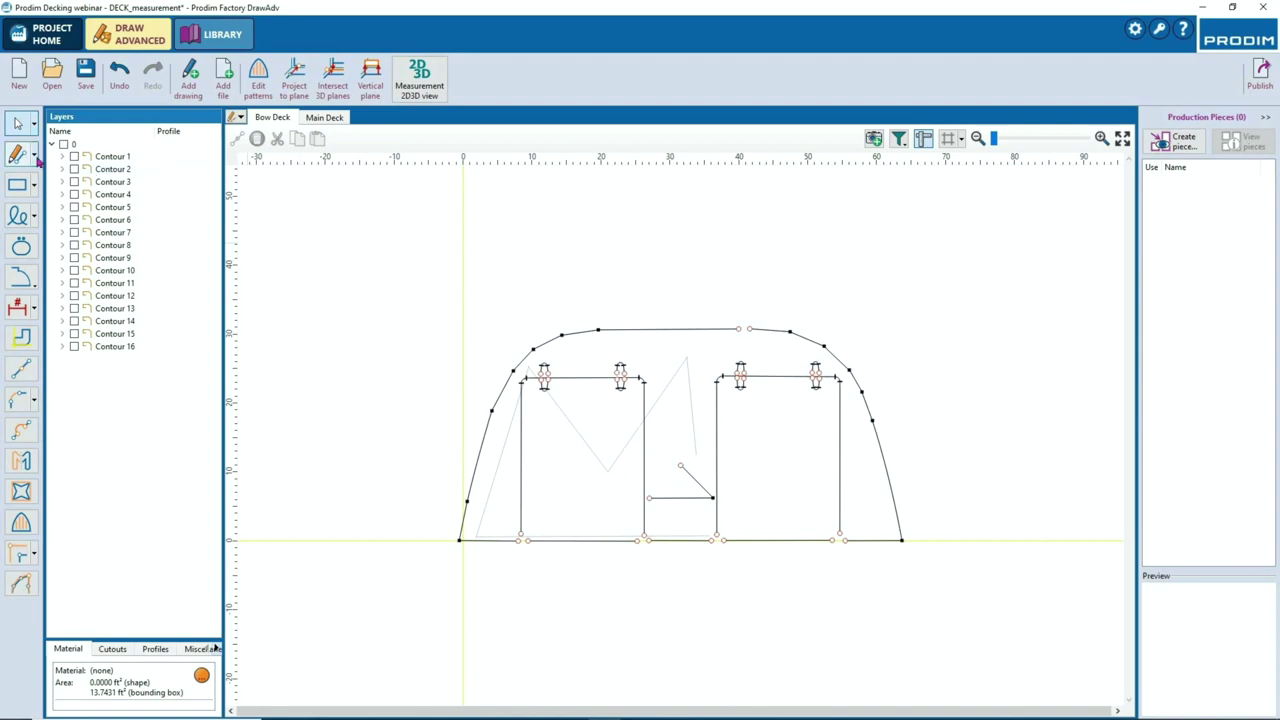
click(35, 157)
click(58, 200)
scroll(646, 490, up, 1)
click(650, 515)
click(731, 515)
click(690, 474)
click(702, 522)
text(360)
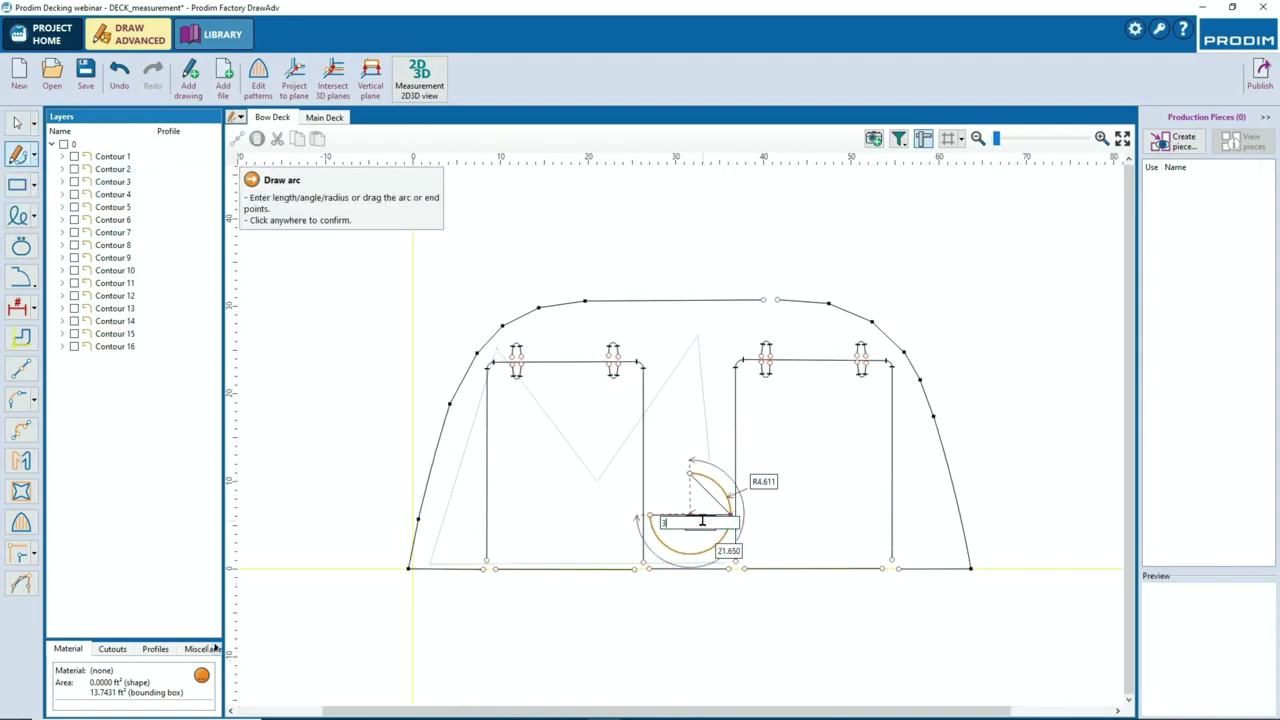
key(Return)
key(Escape)
Delete the measured line contour inside the circle and the broken line segments along the deck's bottom edge
click(702, 514)
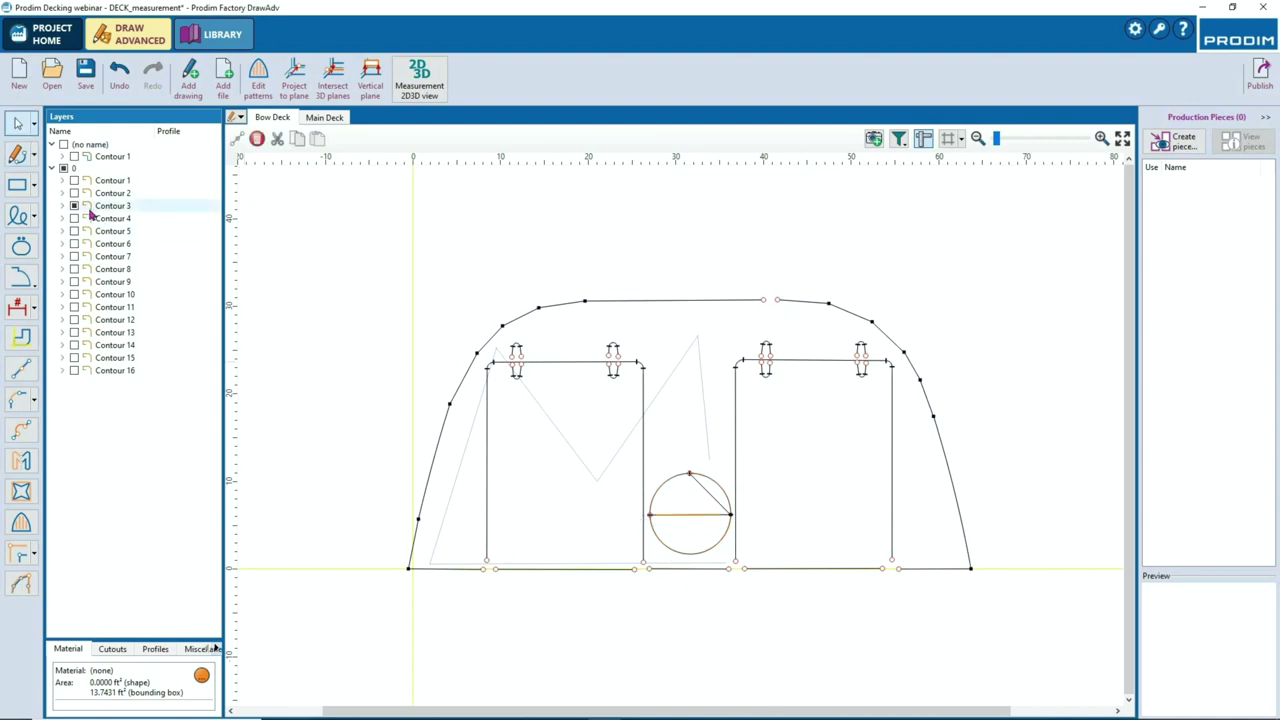
key(Delete)
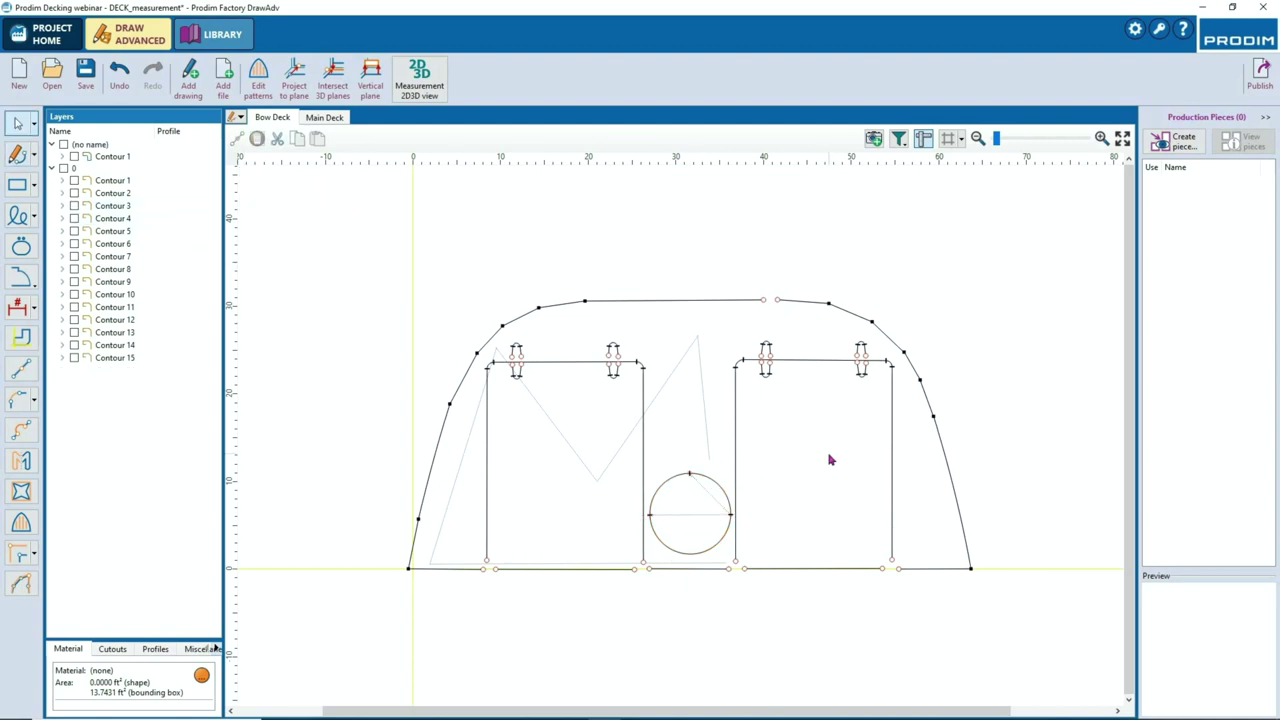
click(467, 568)
key(Delete)
click(587, 570)
key(Delete)
click(666, 570)
key(Delete)
click(787, 570)
key(Delete)
click(919, 569)
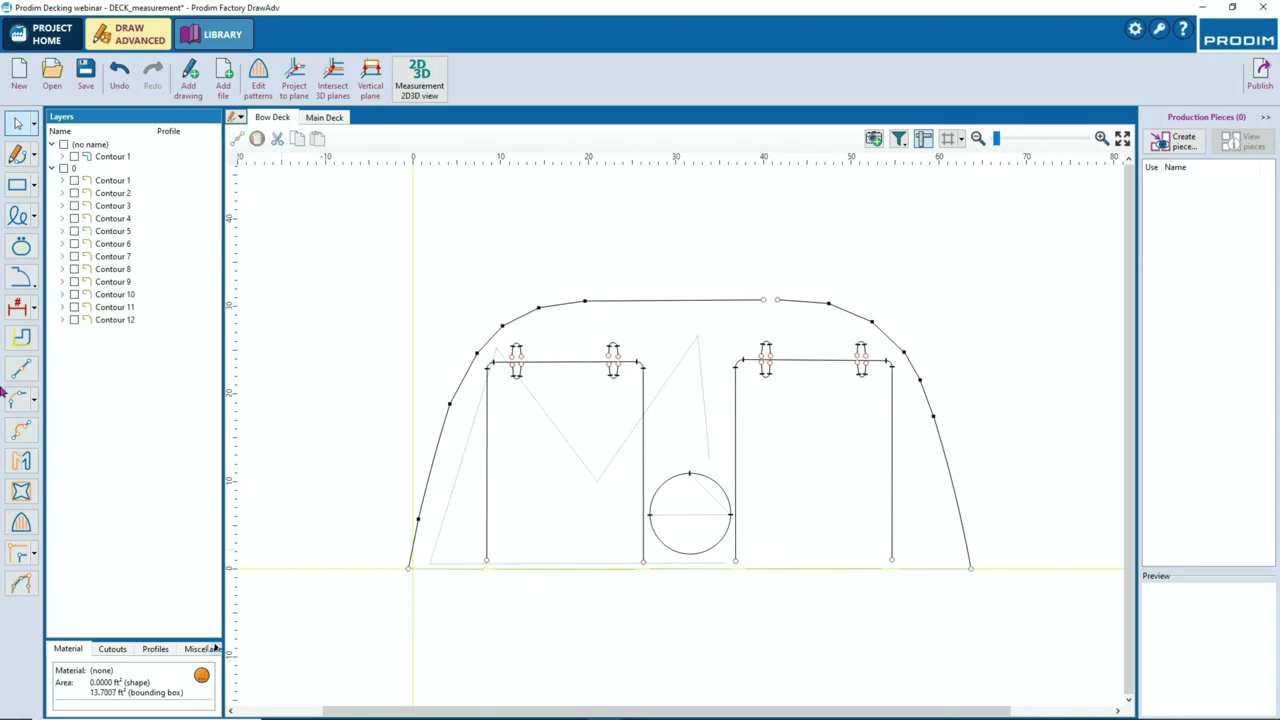
Draw one straight line along the deck's bottom edge between the two open ends of the outer outline
click(34, 155)
click(50, 181)
click(410, 570)
click(972, 570)
click(852, 648)
Try to fillet the deck outline's upper-right corner from the top line to the right side with a 14.35 inch radius
scroll(852, 648, up, 1)
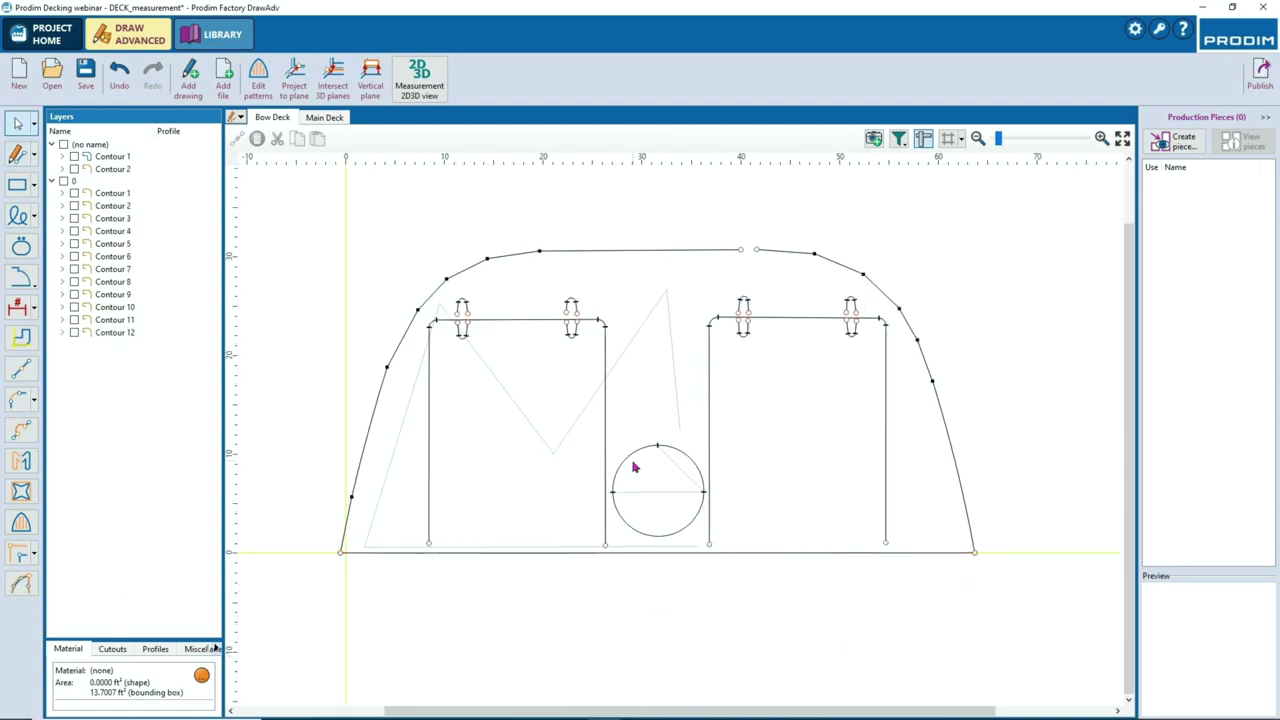
click(31, 403)
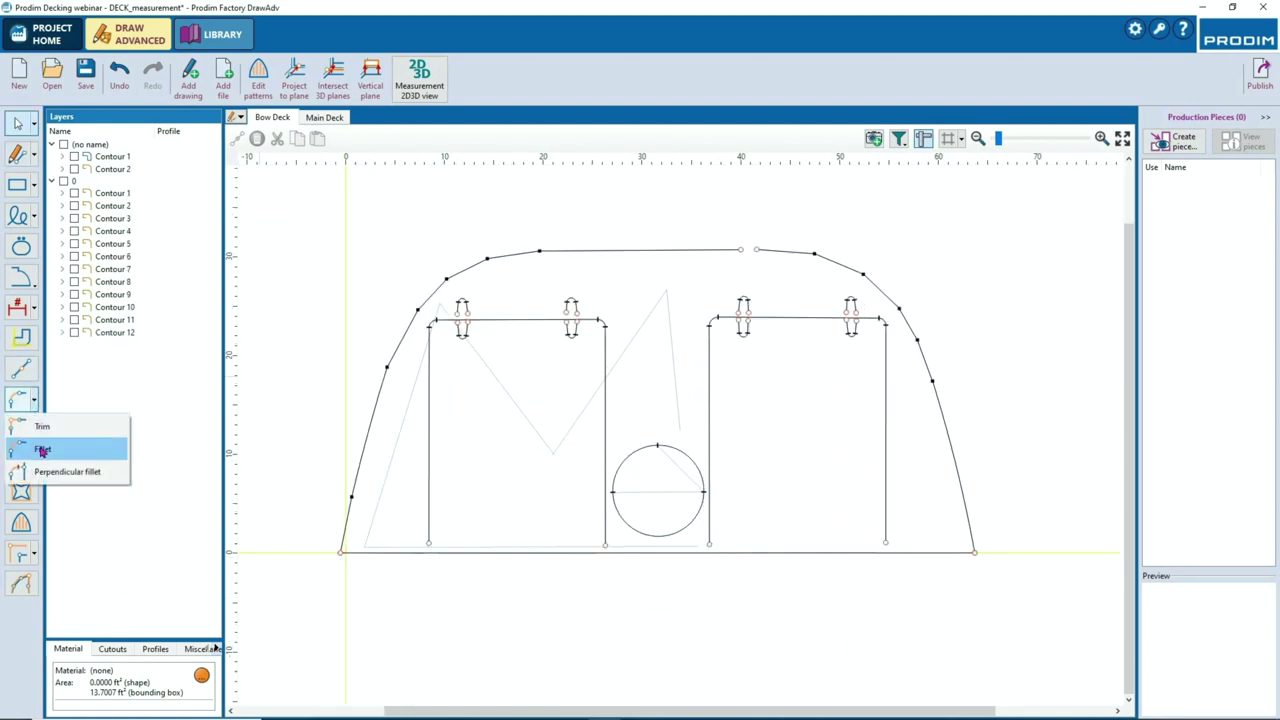
click(43, 451)
scroll(722, 261, up, 2)
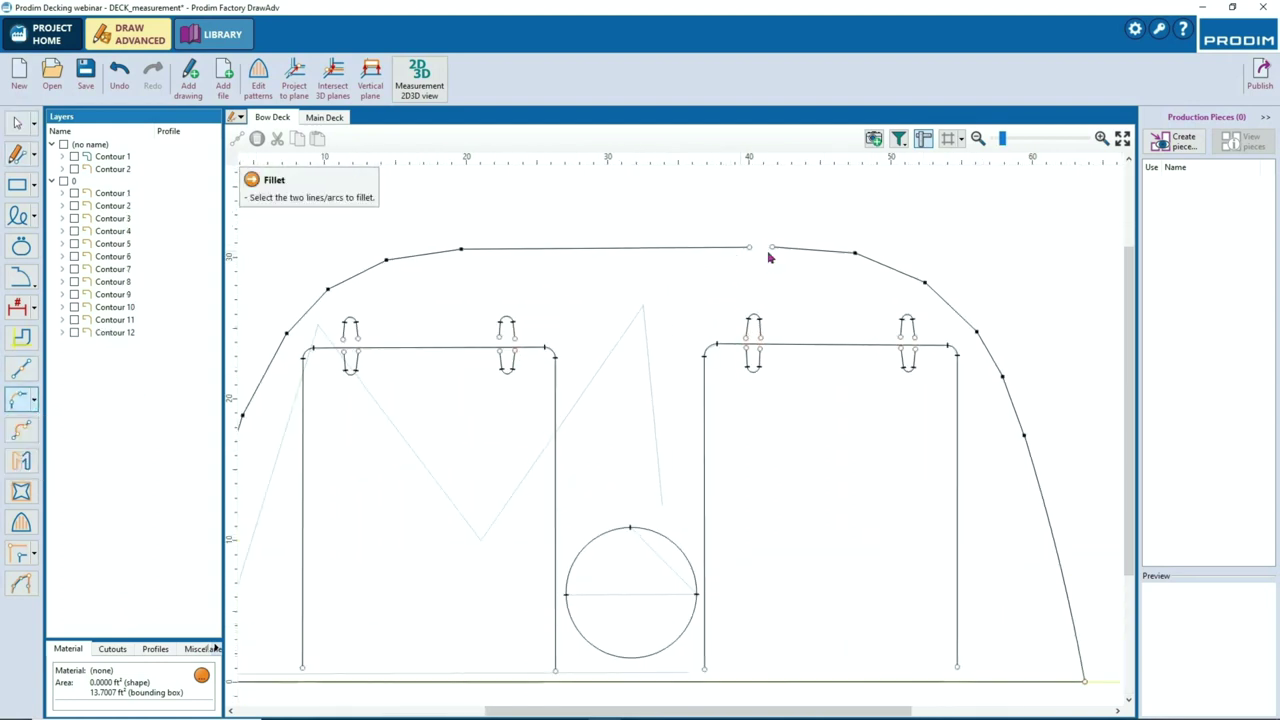
click(854, 258)
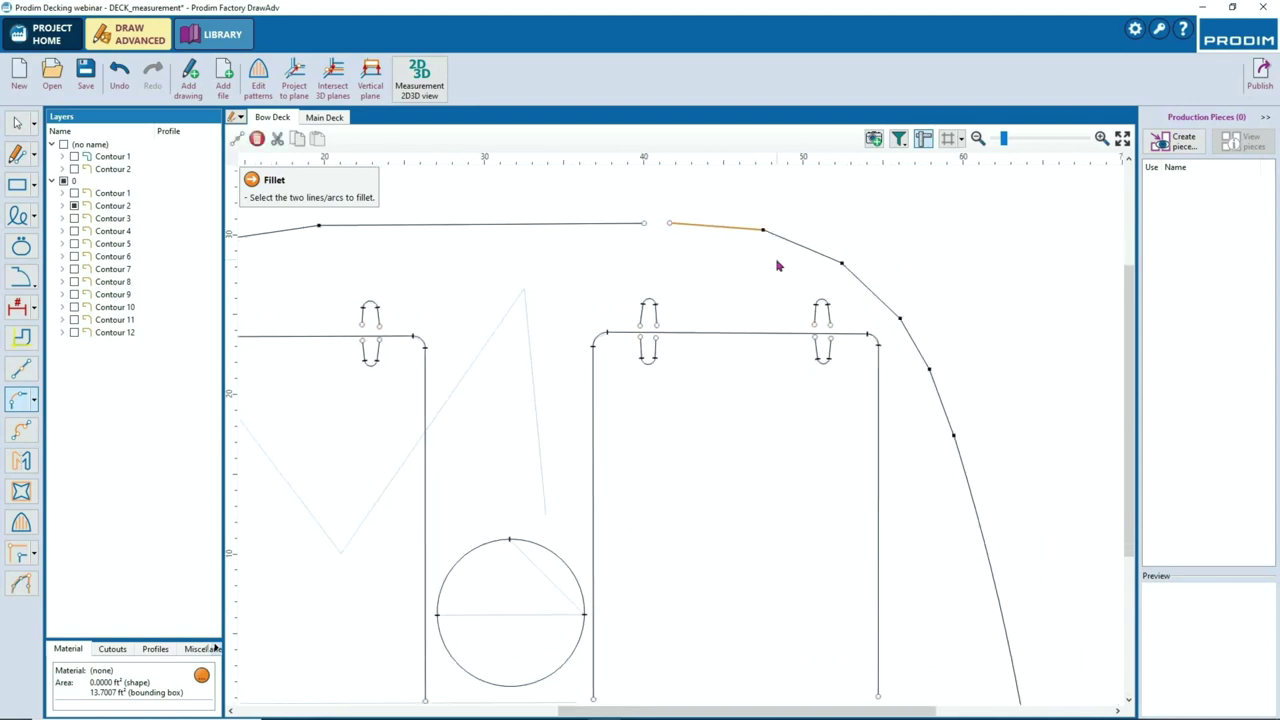
click(939, 403)
drag(884, 240, 941, 374)
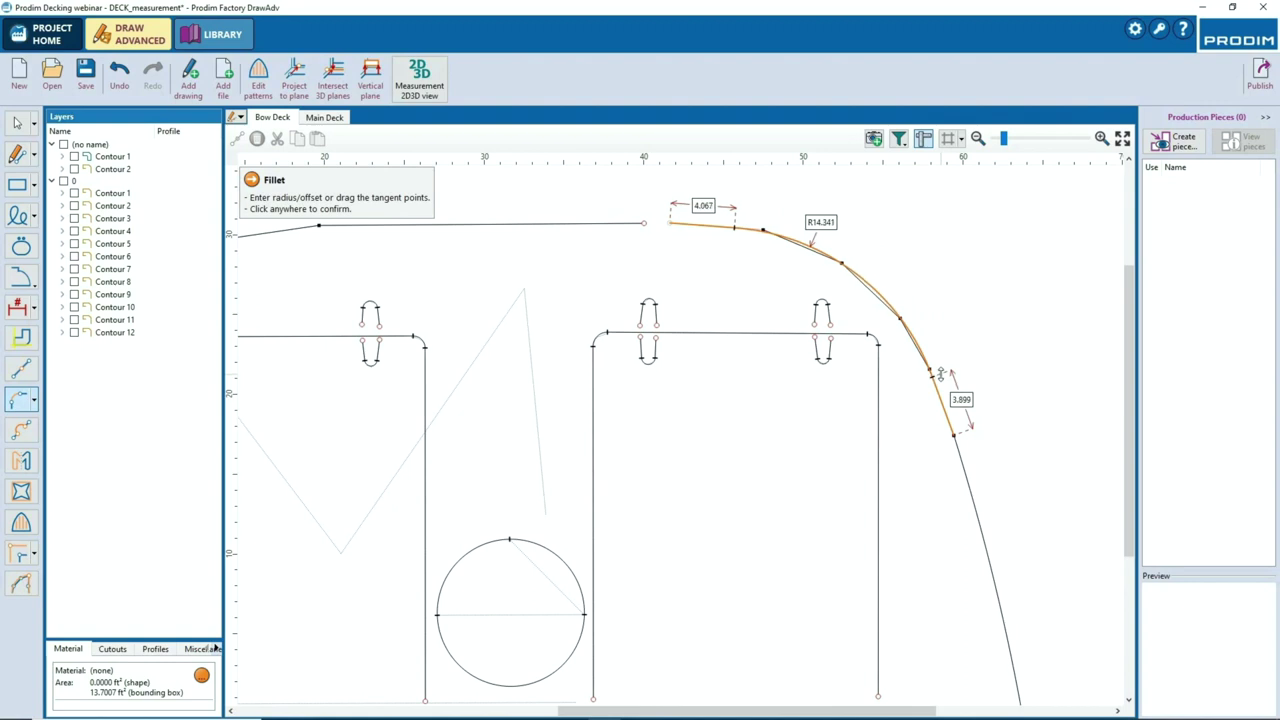
click(828, 224)
text(14.35)
key(Return)
Delete the short intermediate segments of the deck outline's upper-right corner
click(797, 261)
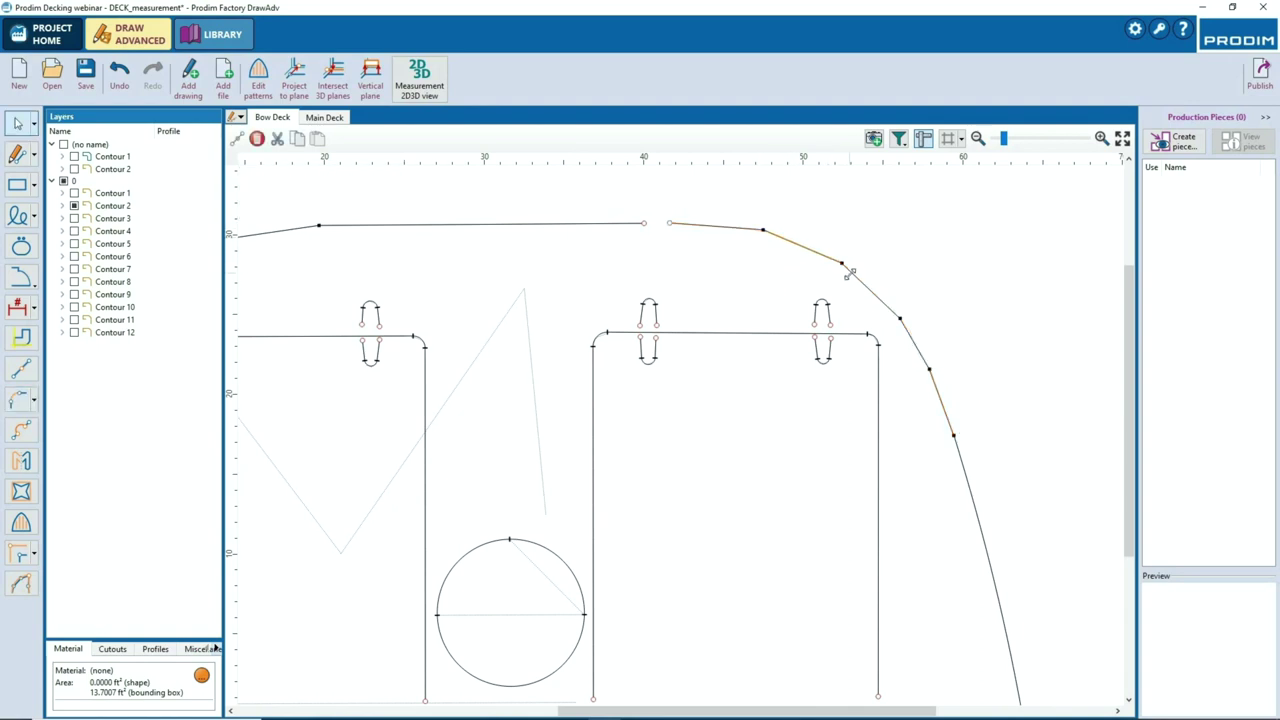
click(911, 336)
key(Delete)
Fillet the deck outline's upper-right corner between the remaining right-side segment and the top segment
right_click(956, 329)
click(969, 341)
click(935, 386)
click(754, 229)
click(911, 217)
Fillet the junction below the deck outline's upper-right arc, extending the tangent point down the right side
scroll(918, 244, down, 3)
middle_drag(932, 364, 771, 326)
scroll(769, 325, up, 1)
click(769, 325)
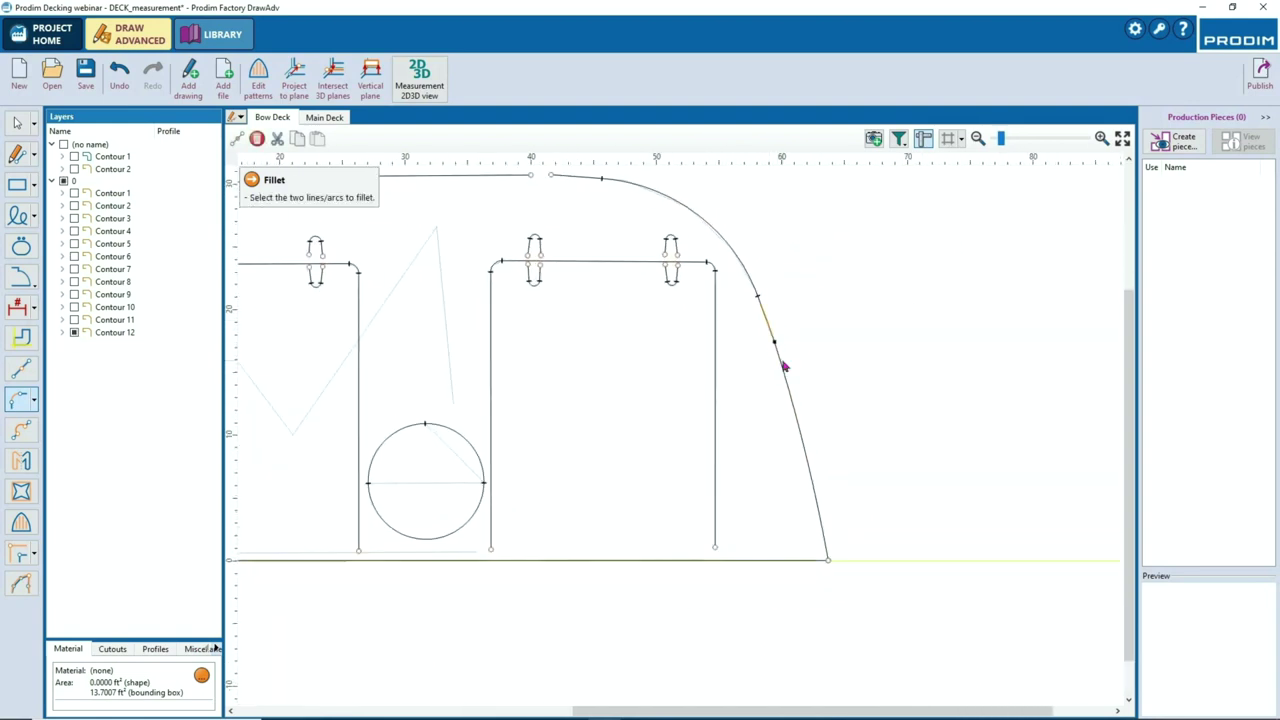
click(784, 367)
drag(778, 354, 803, 449)
click(897, 315)
Delete the two short intermediate segments of the deck outline's upper-left corner
scroll(738, 337, down, 1)
scroll(738, 342, down, 1)
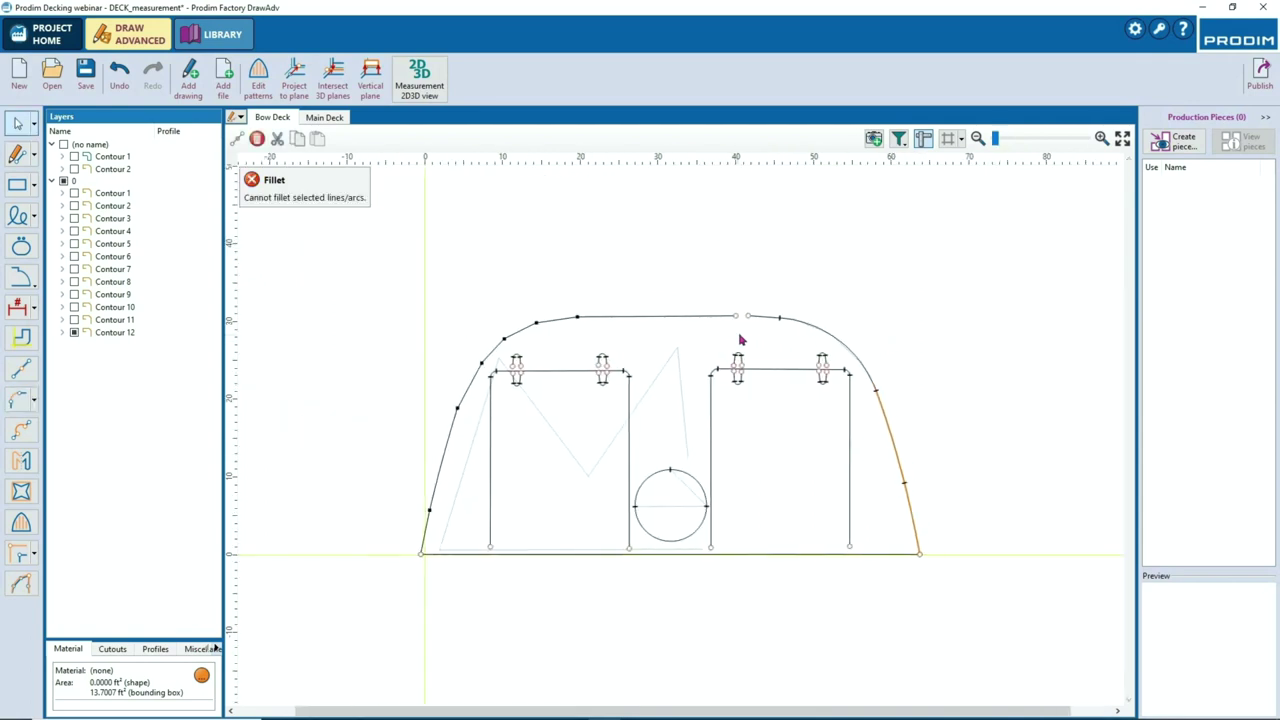
scroll(700, 337, up, 4)
scroll(592, 282, down, 3)
scroll(531, 279, up, 2)
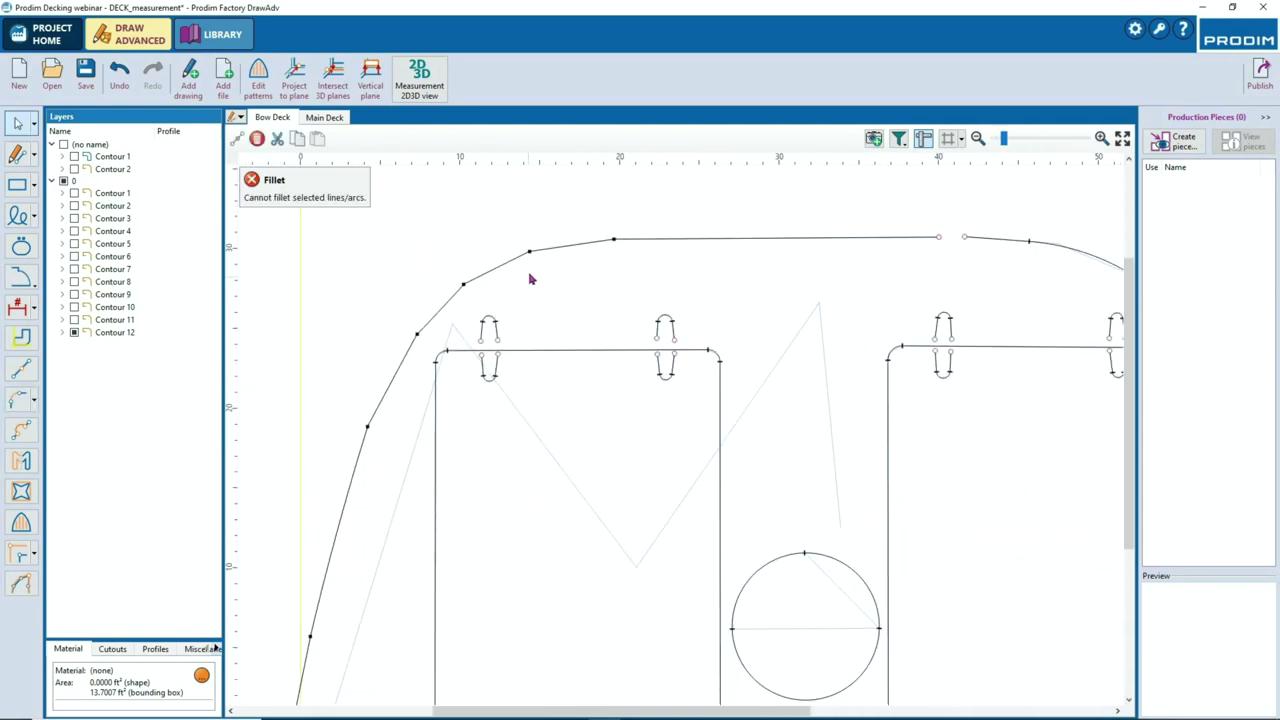
key(Escape)
click(440, 307)
key(Delete)
click(492, 270)
key(Delete)
Fillet the deck outline's upper-left corner between the remaining segments, adjusting the tangent point to follow the measured shape
right_click(500, 302)
click(521, 310)
click(540, 252)
click(415, 349)
drag(574, 246, 550, 252)
click(584, 271)
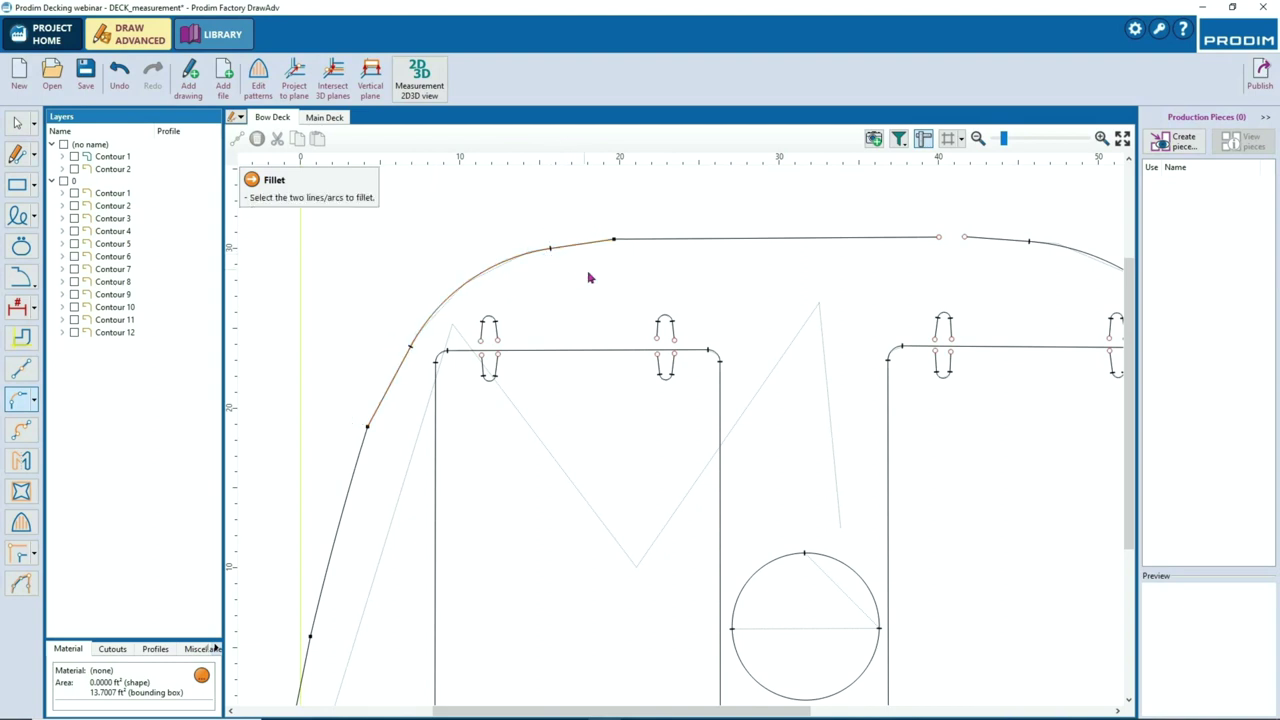
scroll(610, 271, down, 2)
middle_drag(445, 375, 457, 285)
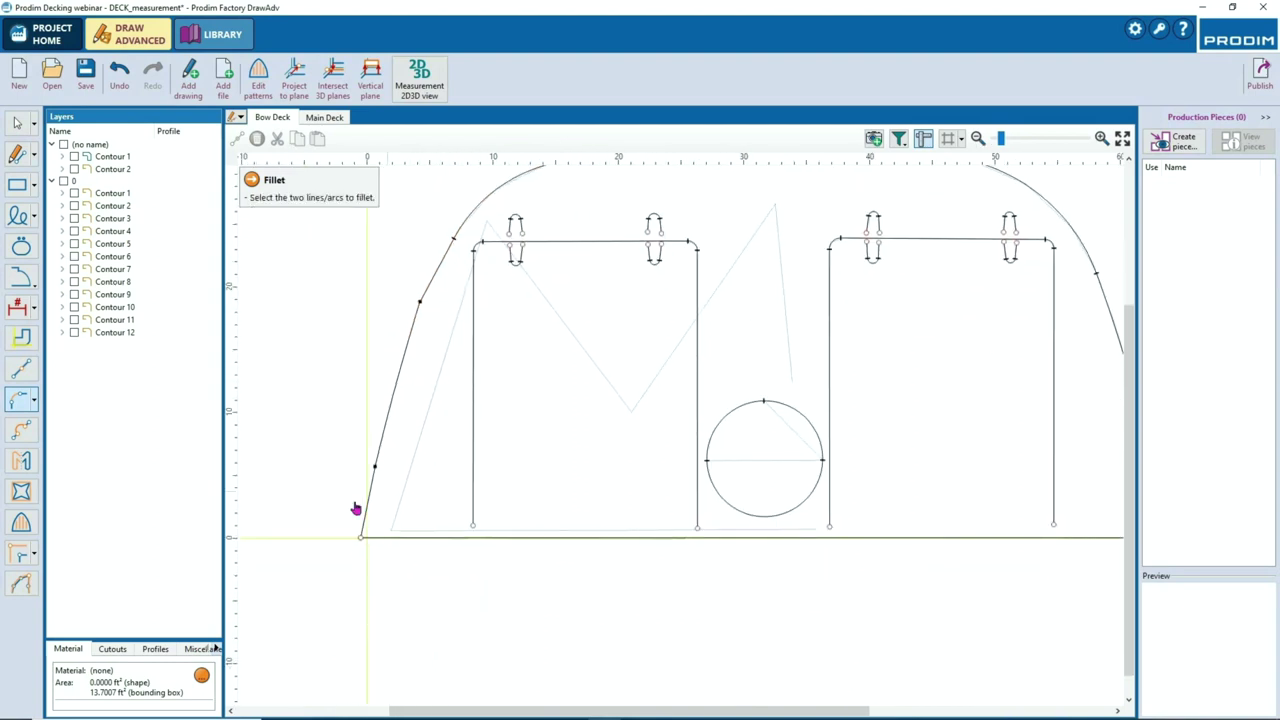
click(435, 276)
click(374, 486)
drag(396, 367, 376, 452)
key(Escape)
Fillet the deck outline's left side where the segment below the upper-left arc meets the long side line, fine-tuning its tangent points
right_click(428, 367)
click(458, 378)
click(436, 273)
click(410, 353)
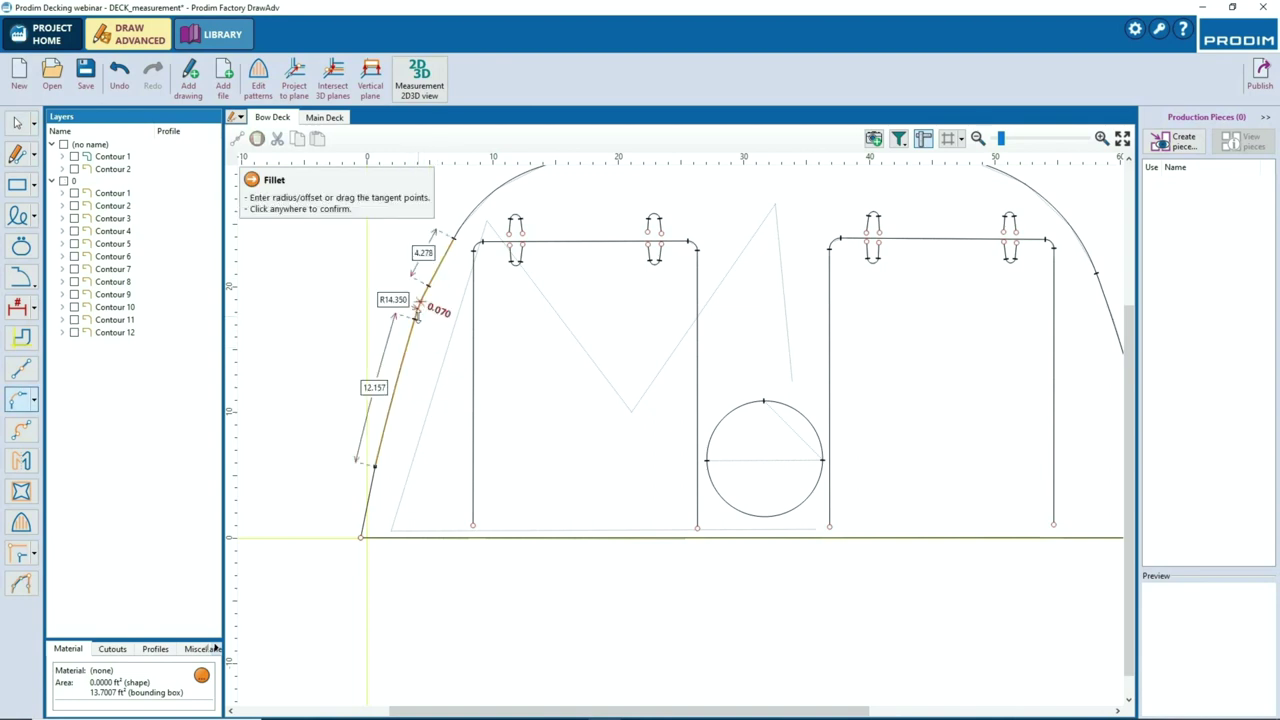
drag(431, 280, 460, 216)
scroll(424, 292, up, 4)
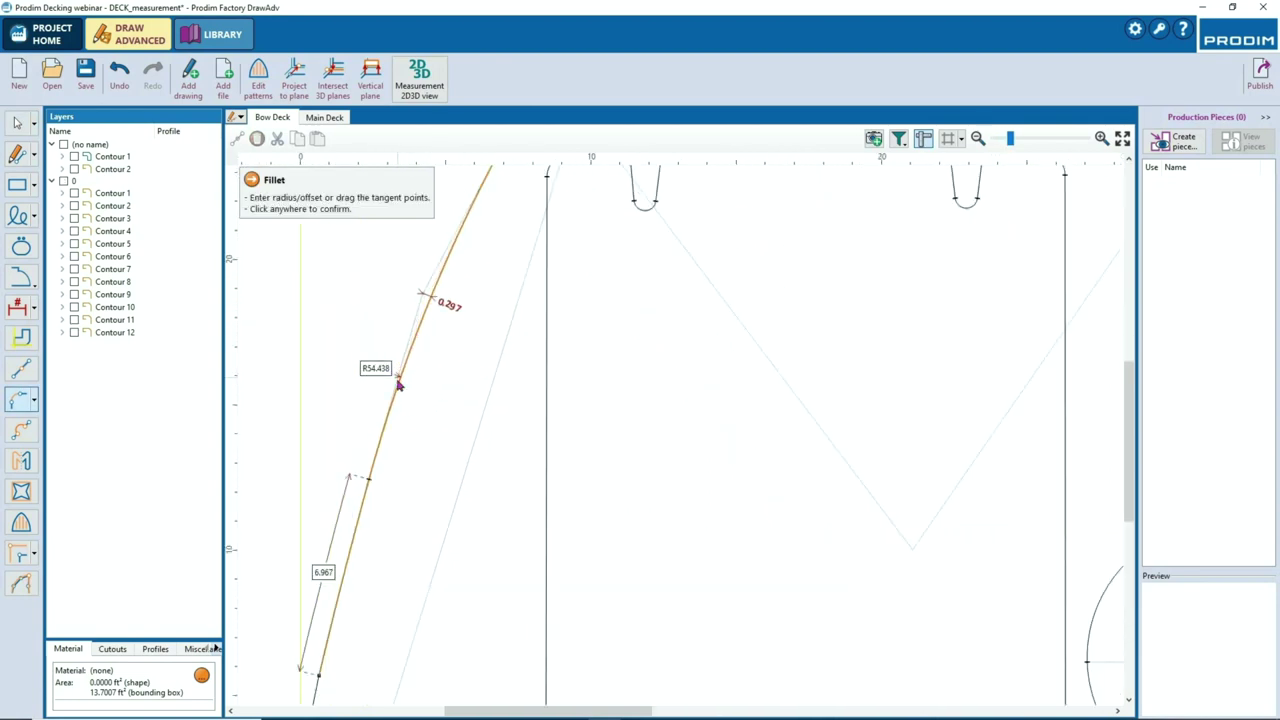
drag(378, 483, 423, 342)
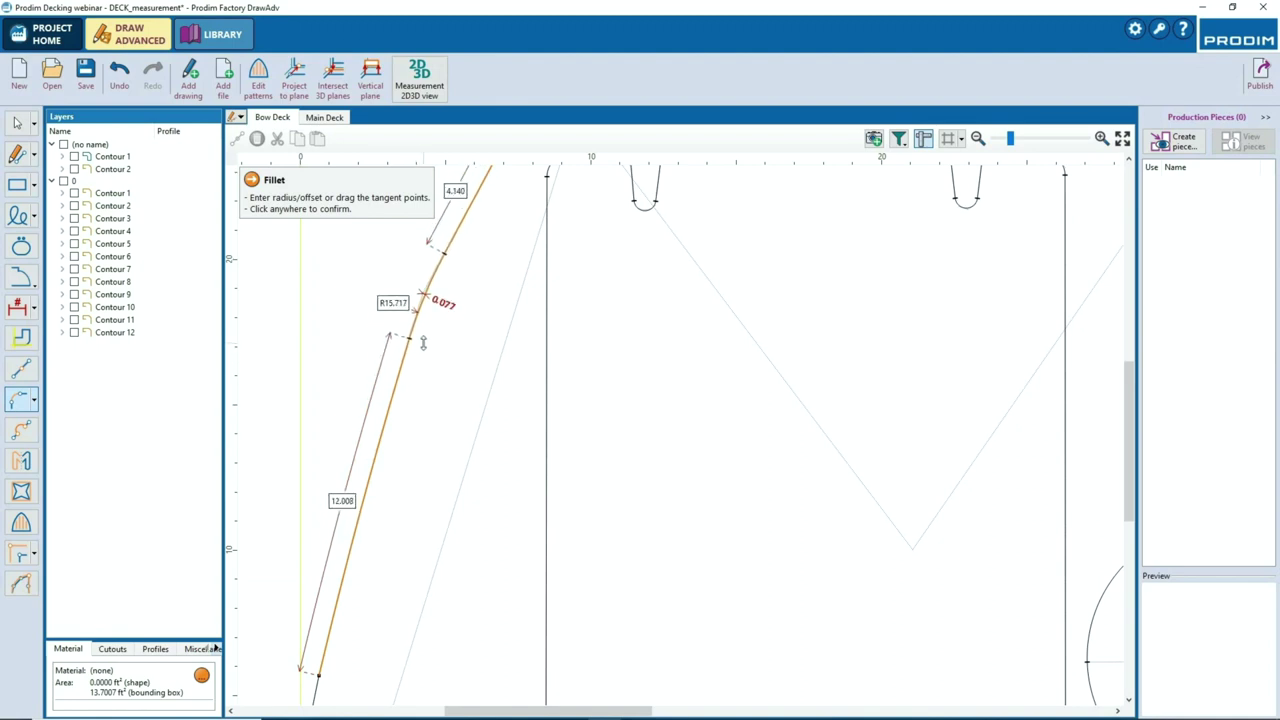
scroll(433, 346, down, 2)
middle_drag(453, 299, 446, 365)
scroll(422, 376, up, 4)
drag(404, 438, 407, 425)
click(510, 446)
scroll(515, 441, down, 6)
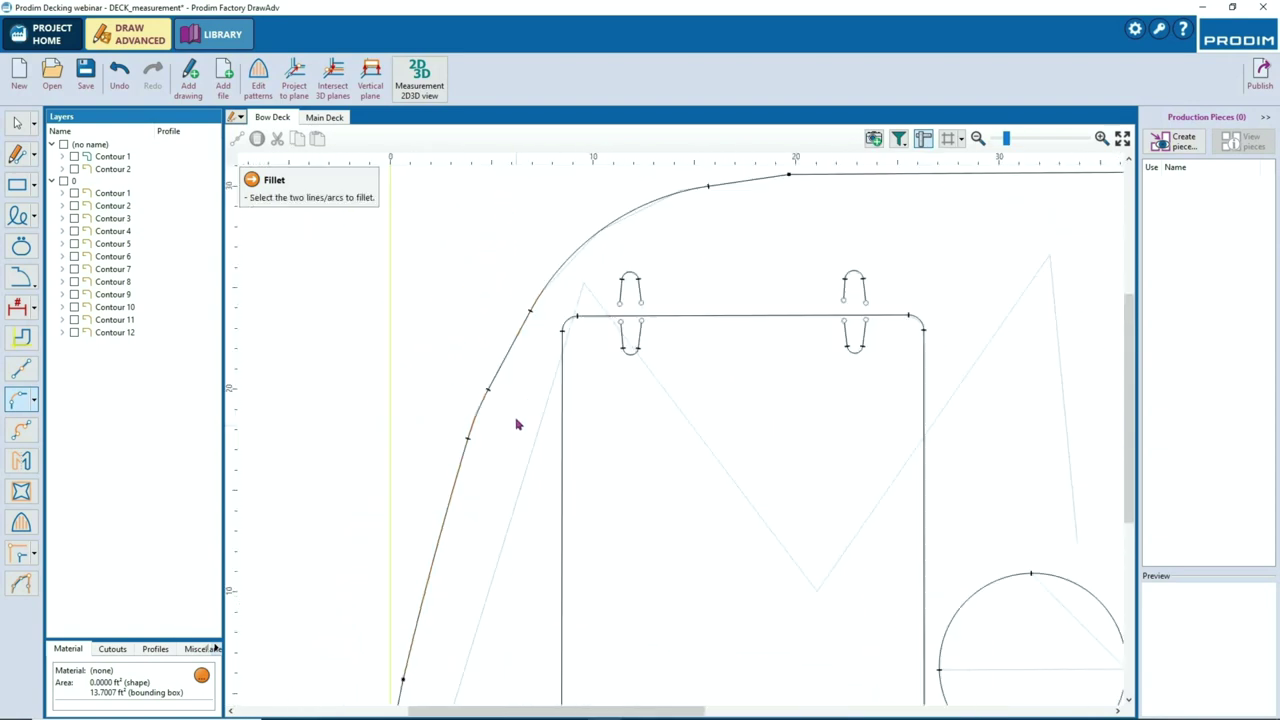
Fillet the deck outline's lower-left bend between the short bottom segment and long side line, extending the radius to about 178
middle_drag(485, 574, 468, 434)
click(418, 481)
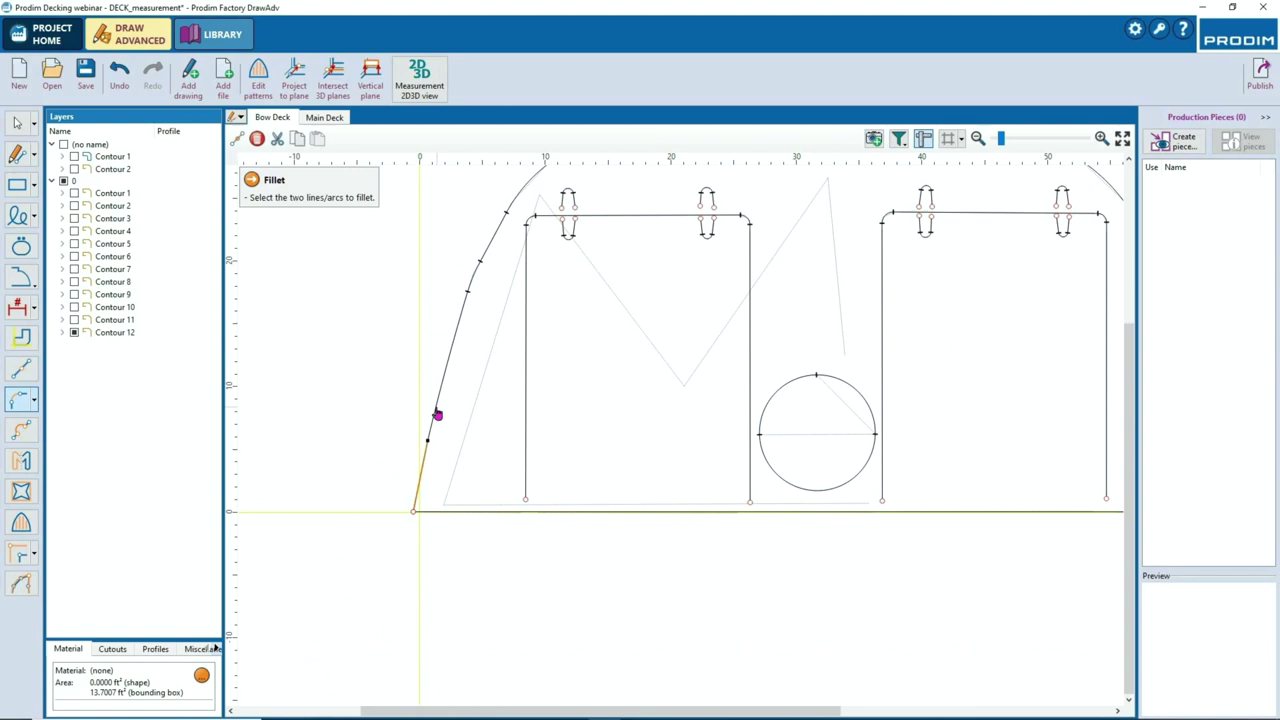
click(436, 413)
drag(432, 434, 481, 278)
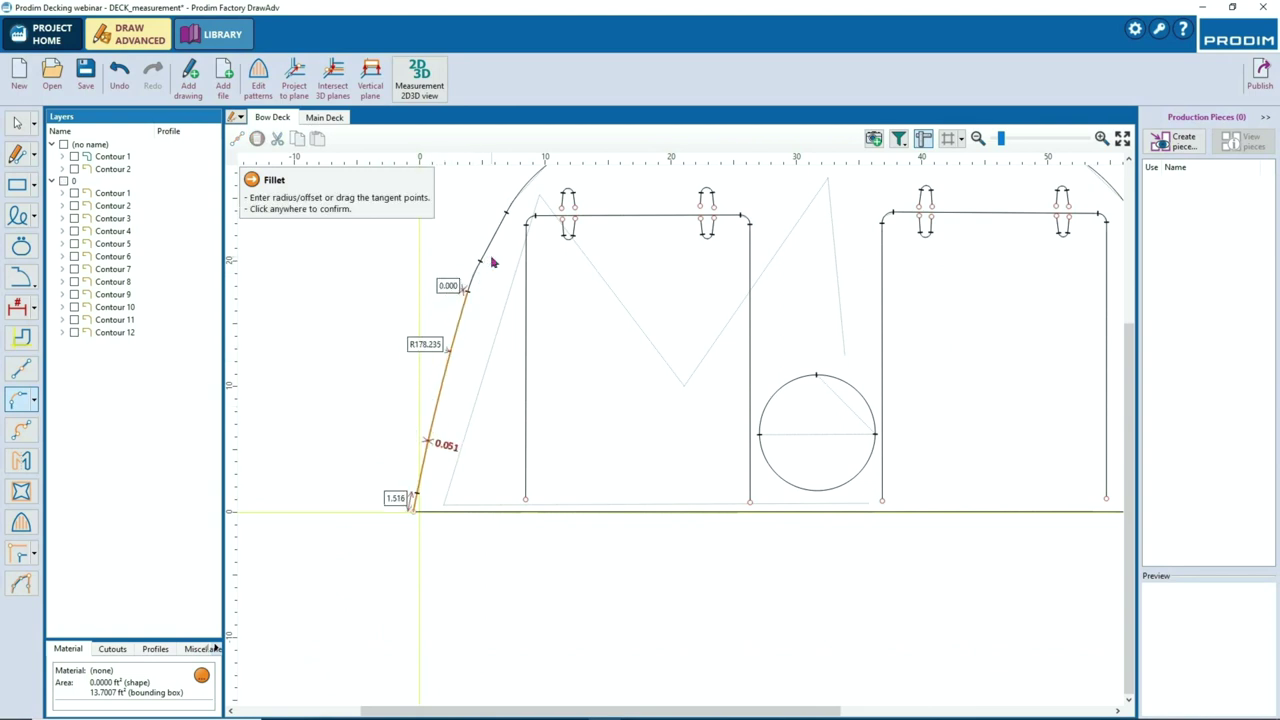
click(294, 300)
Fillet the corner where the short segment after the deck outline's upper-left arc meets the straight top line, extending the tangent point along the top
scroll(407, 340, down, 1)
click(407, 342)
middle_drag(530, 342, 408, 344)
scroll(460, 251, up, 3)
right_click(476, 277)
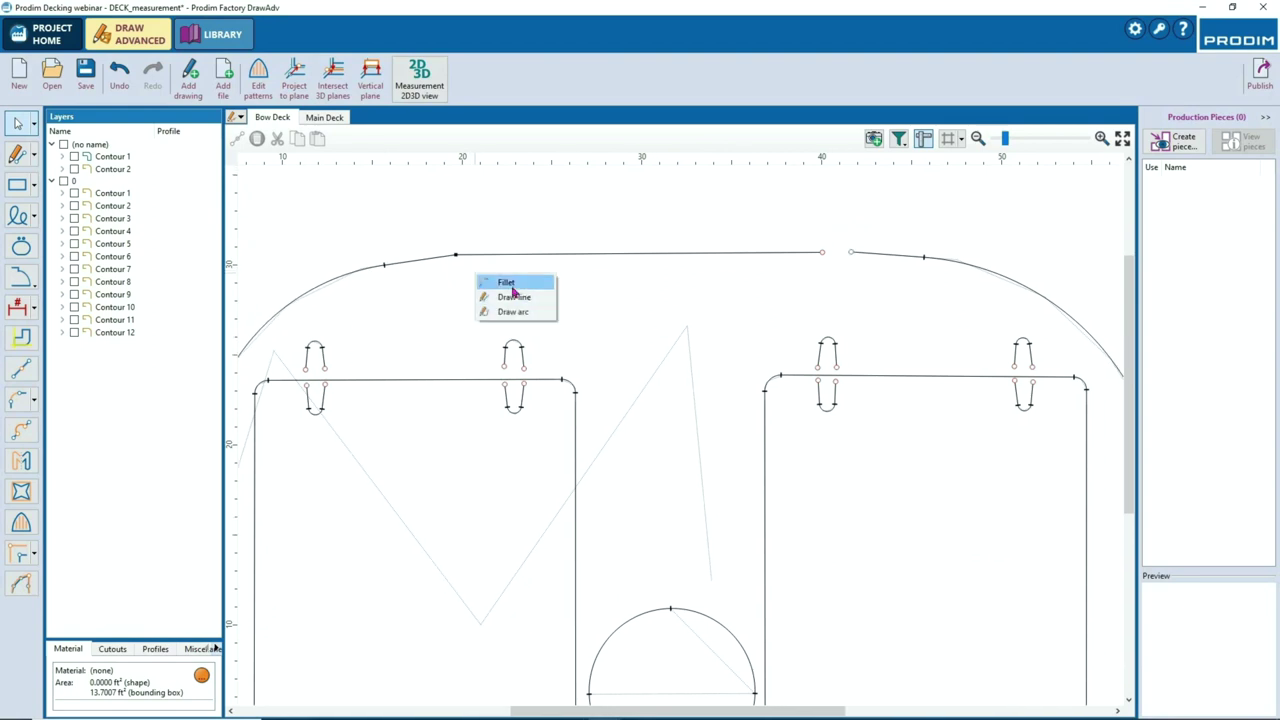
click(514, 286)
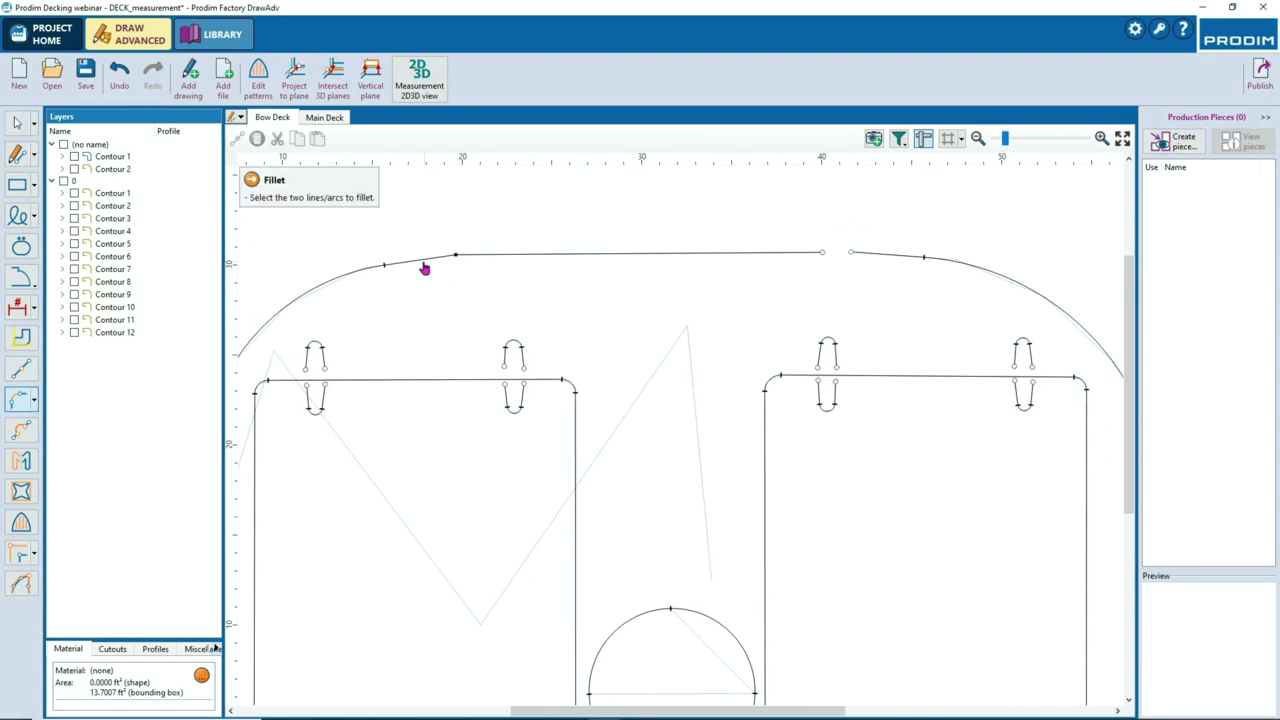
click(424, 262)
click(490, 256)
mouse_move(474, 254)
mouse_down()
mouse_move(537, 254)
mouse_move(487, 254)
mouse_up()
click(540, 275)
Delete the long straight line along the top of the deck outline
scroll(657, 296, down, 1)
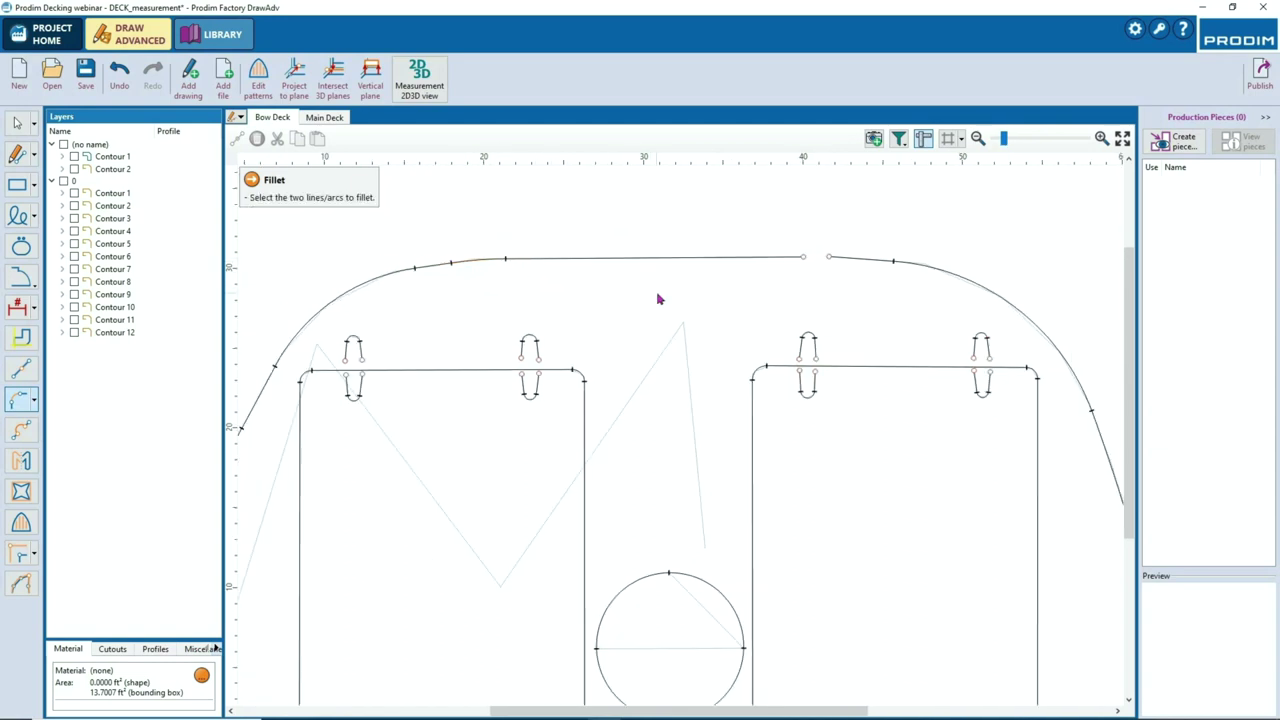
middle_drag(657, 296, 611, 281)
click(633, 249)
key(Delete)
right_click(636, 259)
click(660, 268)
click(732, 253)
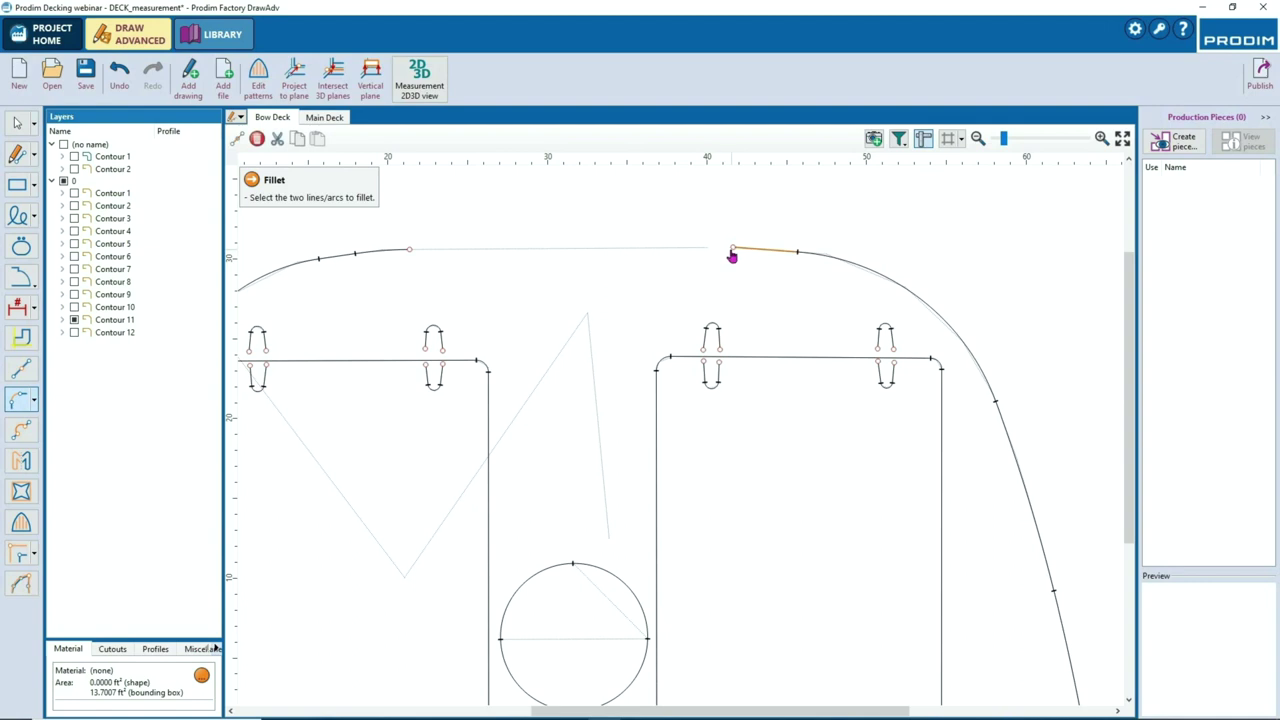
click(406, 258)
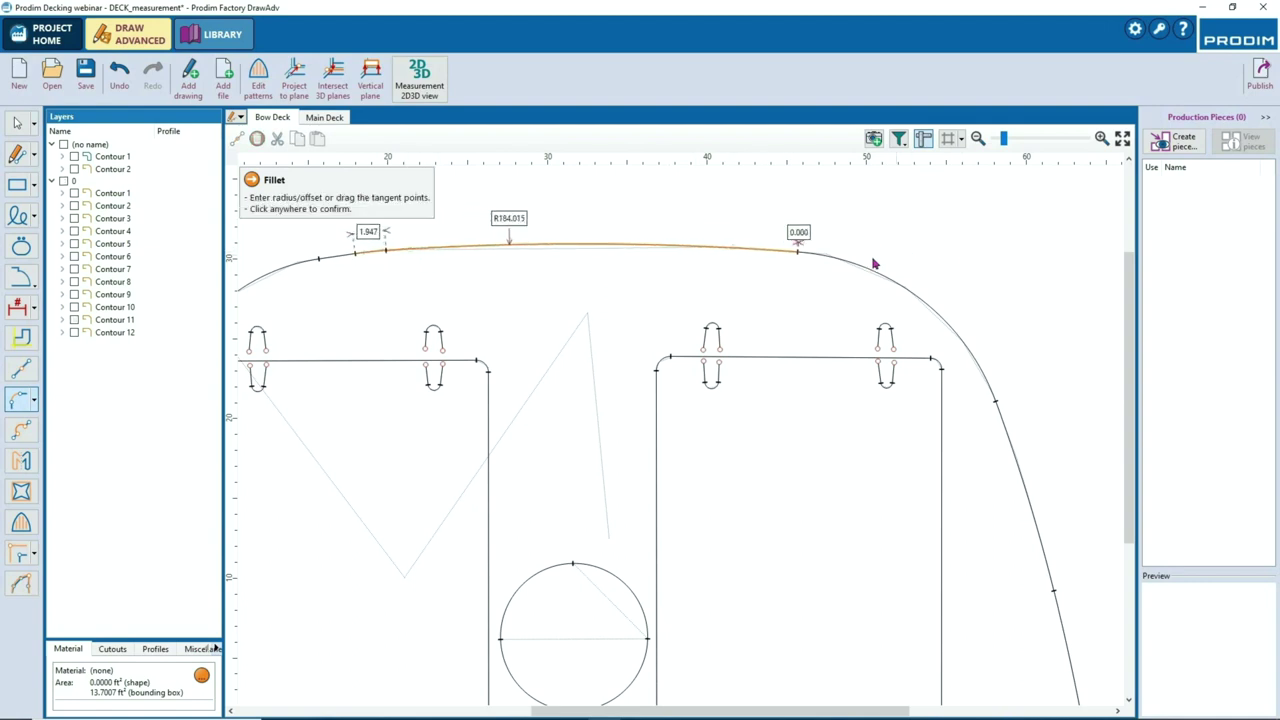
key(Escape)
Delete the short straight segment leading into the deck outline's upper-right arc
click(760, 250)
key(Delete)
right_click(750, 267)
click(786, 275)
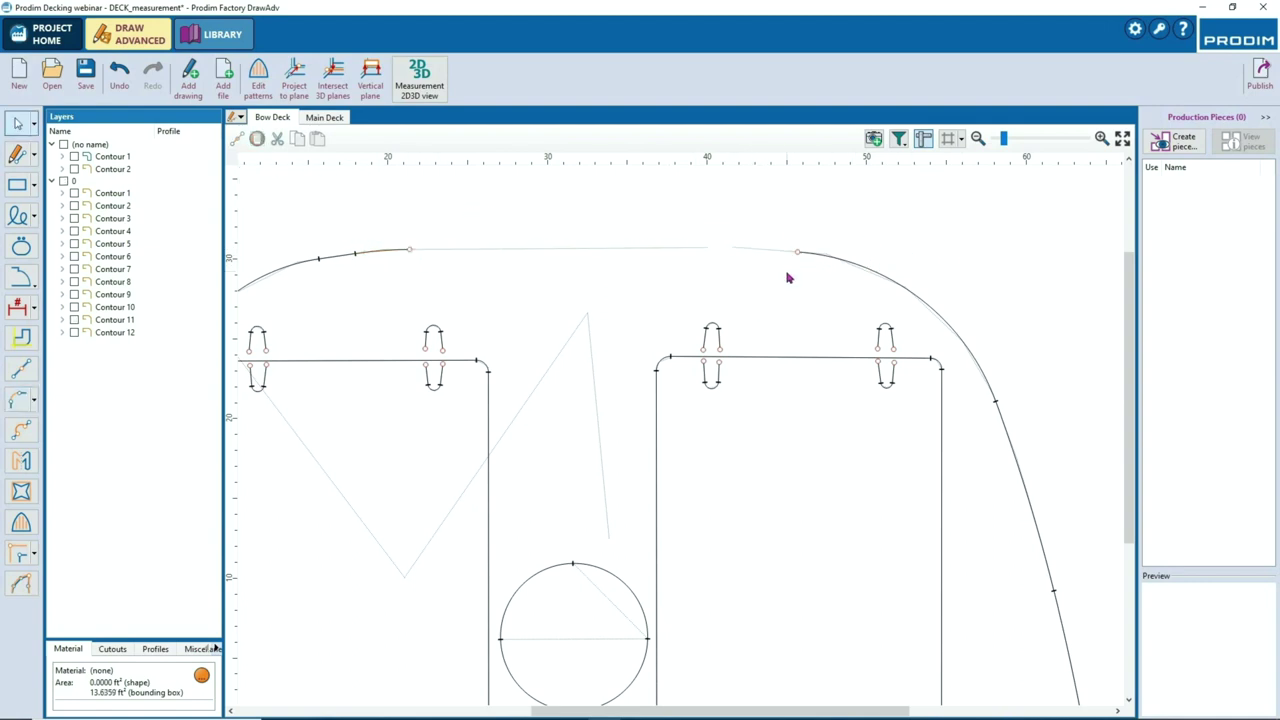
Bridge the gap in the deck outline's top edge with a fillet between the two open arcs, adjusted to a radius of about 278
right_click(787, 274)
click(804, 282)
click(808, 259)
click(401, 254)
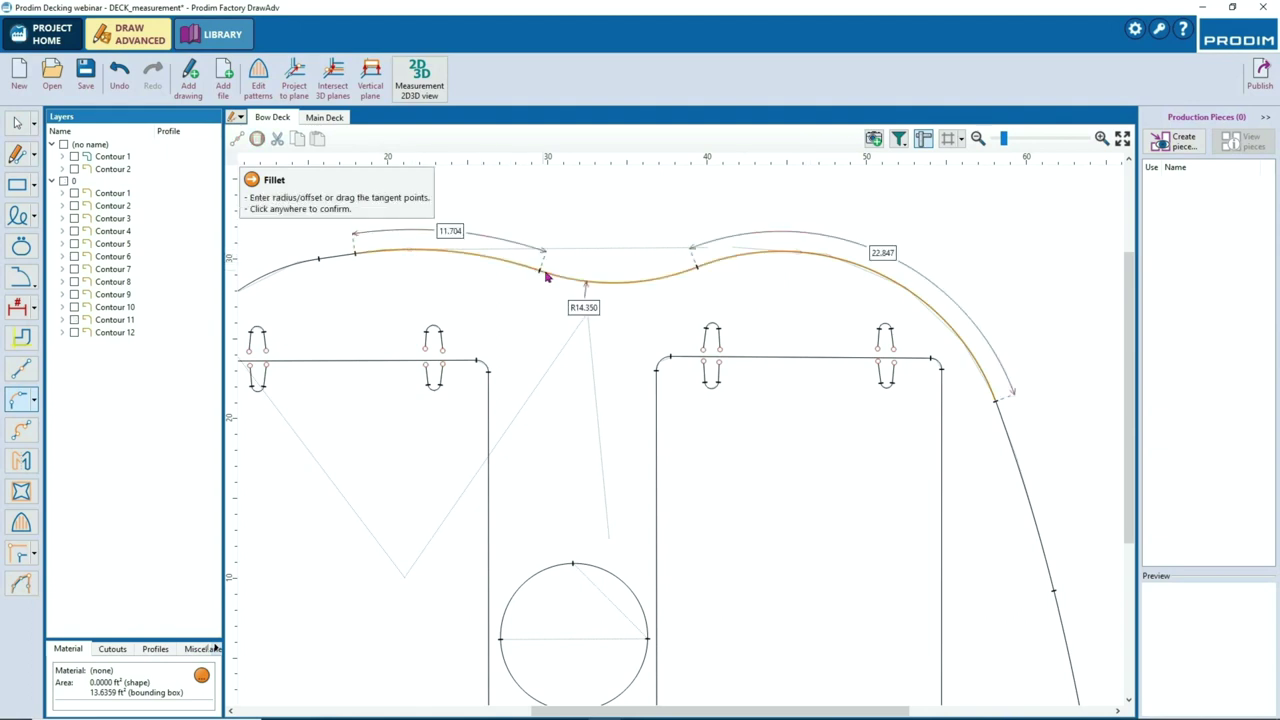
drag(536, 268, 396, 253)
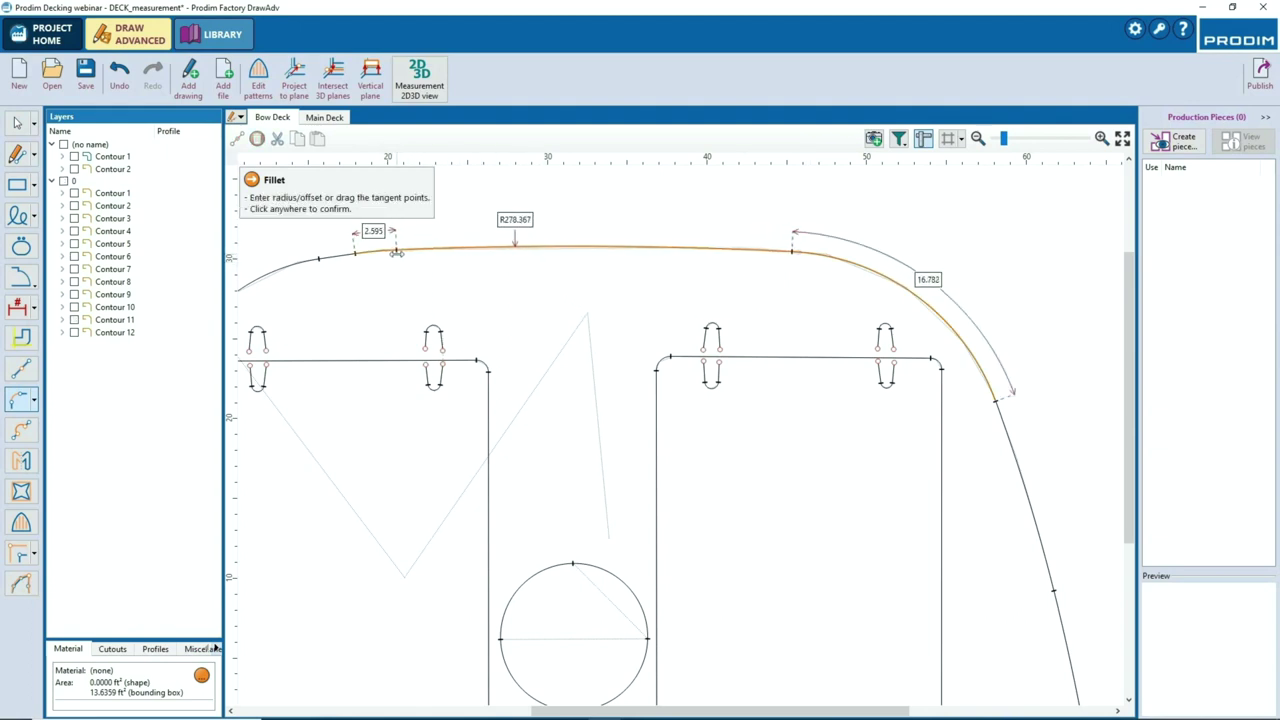
click(595, 279)
key(Escape)
Offset the complete outer deck outline inward by 0.25 and delete the original outline
middle_drag(566, 548, 711, 420)
scroll(711, 420, down, 4)
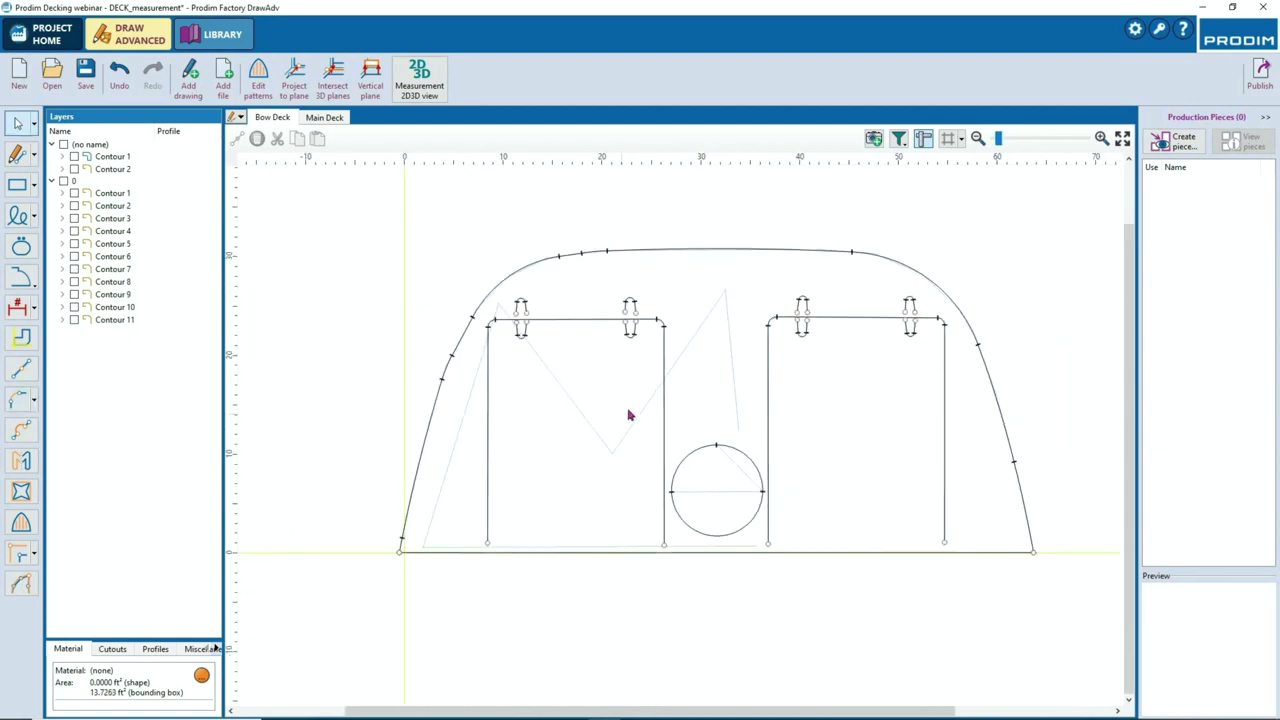
click(410, 488)
click(75, 320)
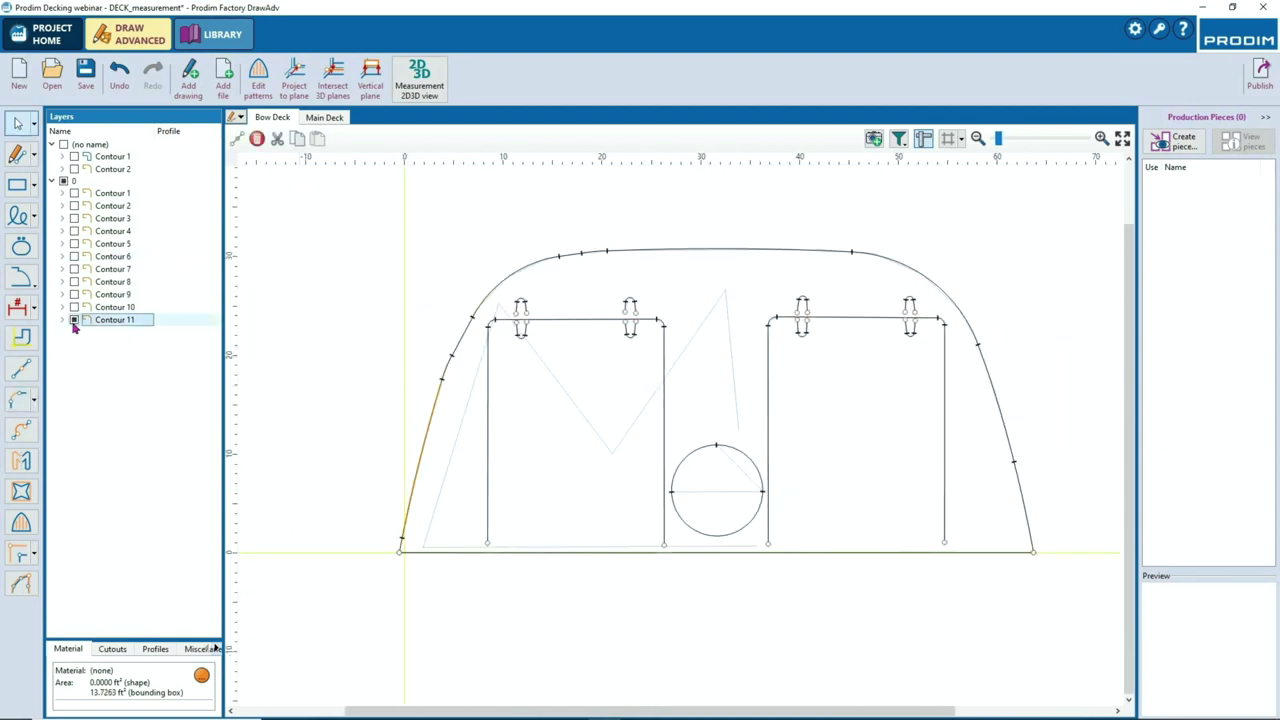
click(36, 554)
click(66, 606)
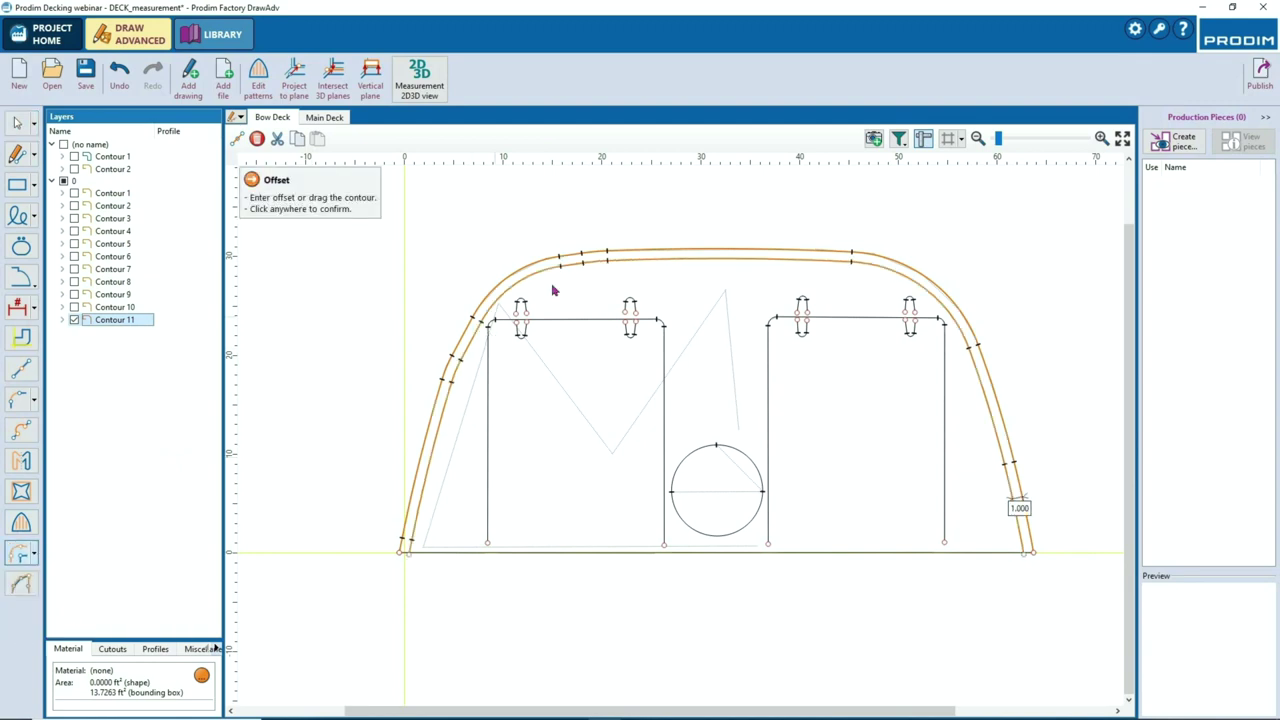
click(1019, 510)
text(.25)
key(Return)
key(Return)
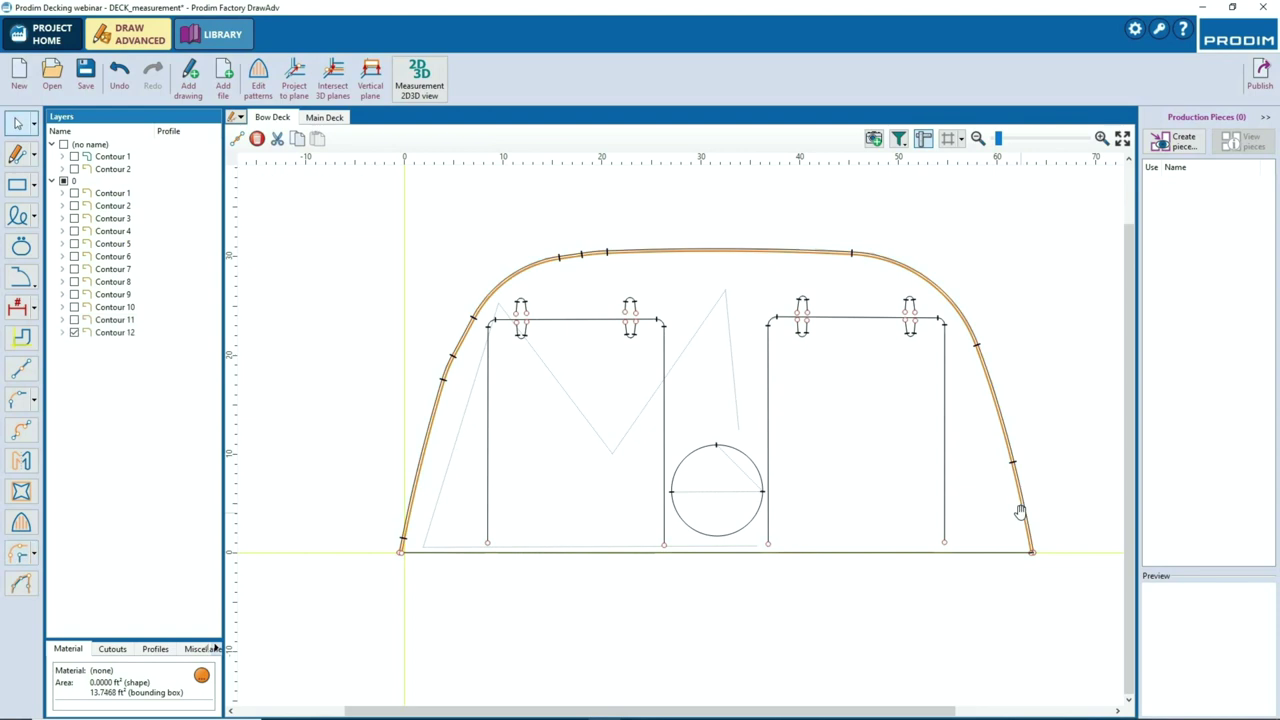
click(431, 419)
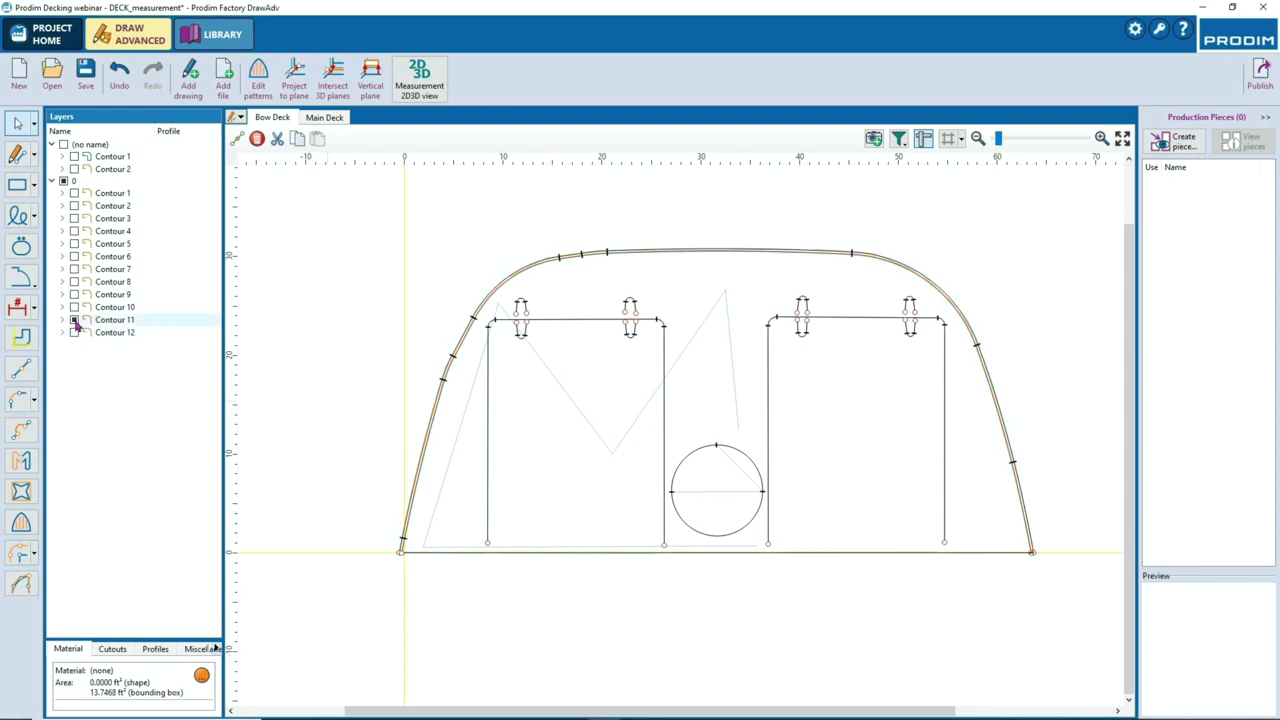
key(Delete)
Offset the whole left hatch outline inward by 0.375
click(488, 446)
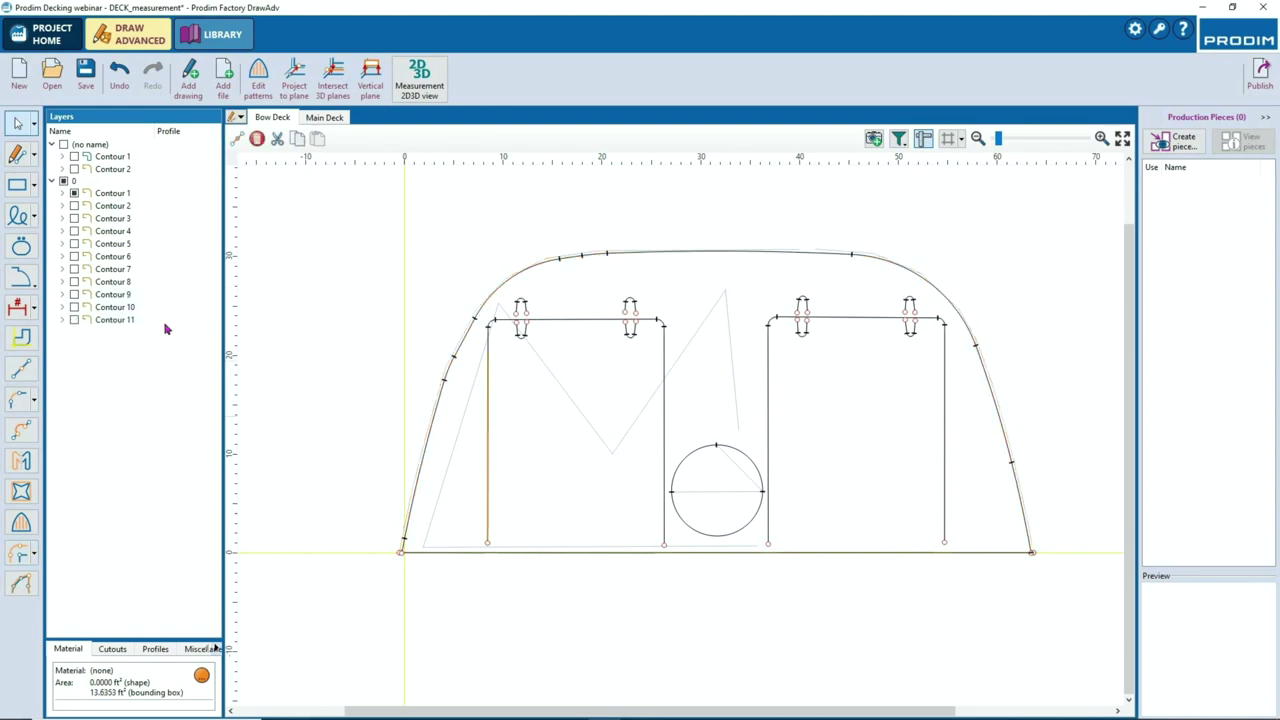
click(73, 194)
click(23, 559)
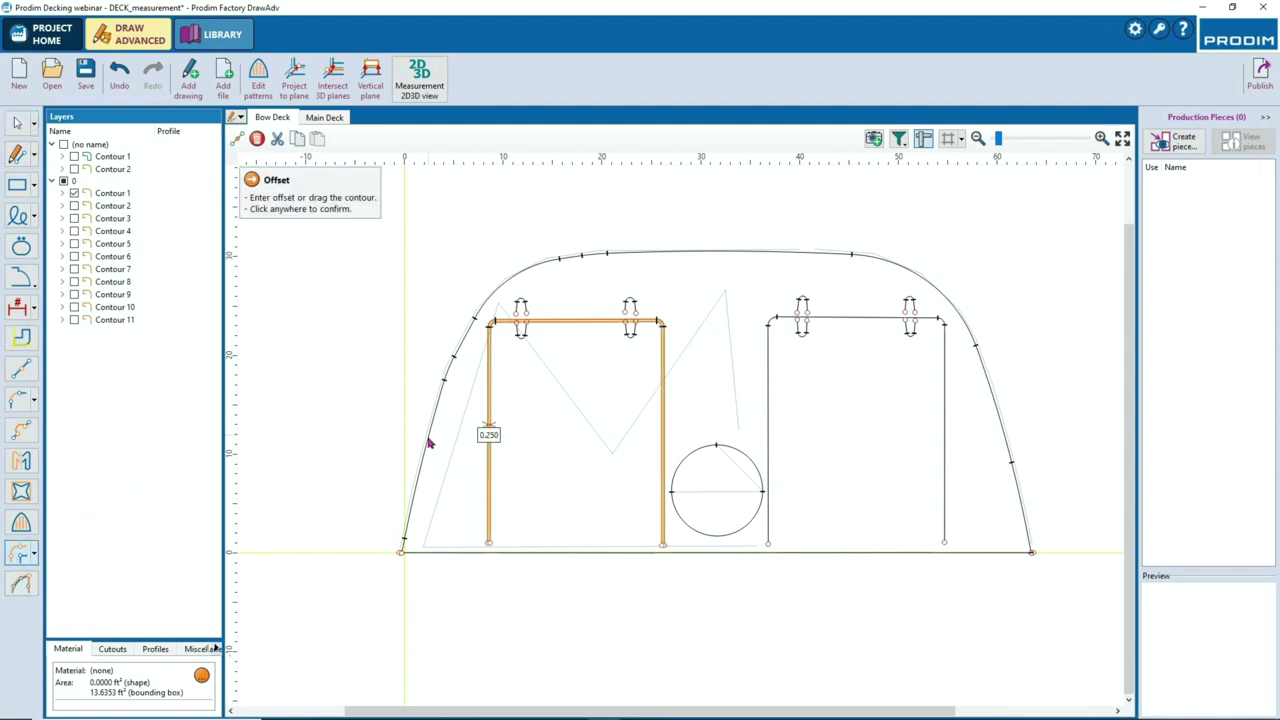
scroll(454, 440, up, 3)
click(525, 428)
text(.375)
key(Return)
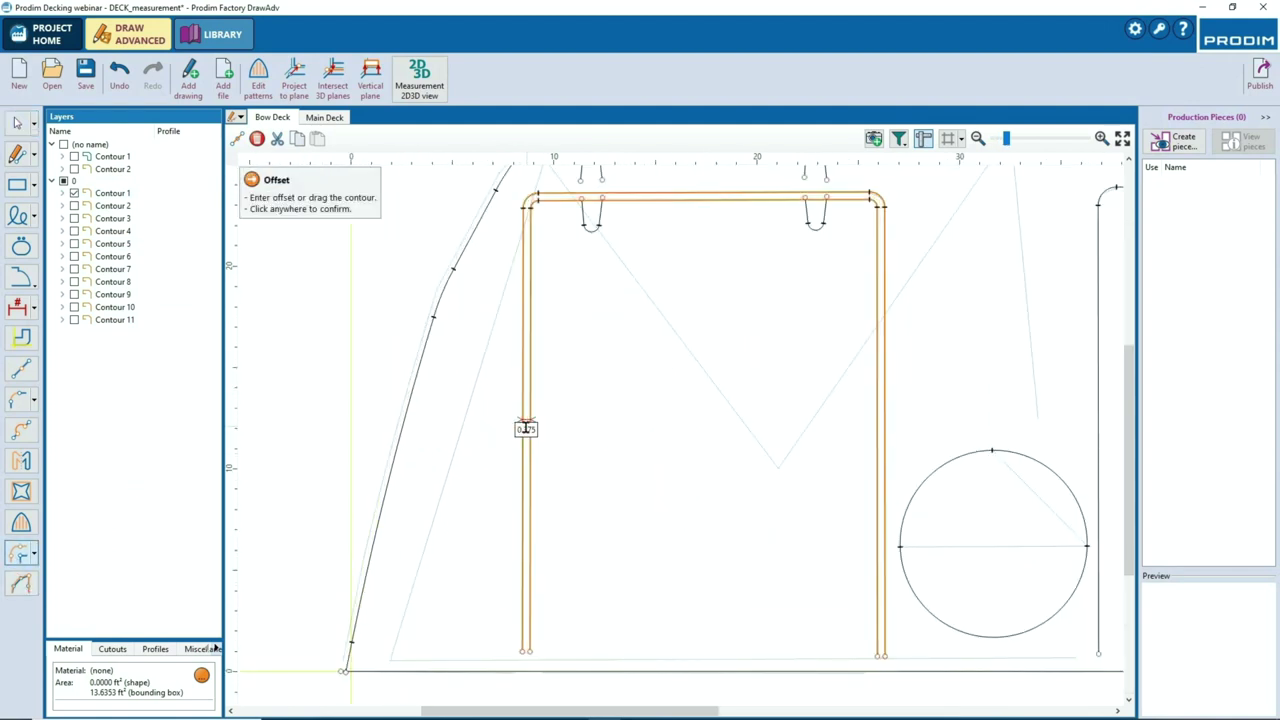
key(Return)
key(Escape)
Offset the original left hatch outline outward using a value of -0.375
click(515, 434)
click(74, 194)
click(32, 555)
click(528, 430)
text(-.375)
key(Return)
key(Return)
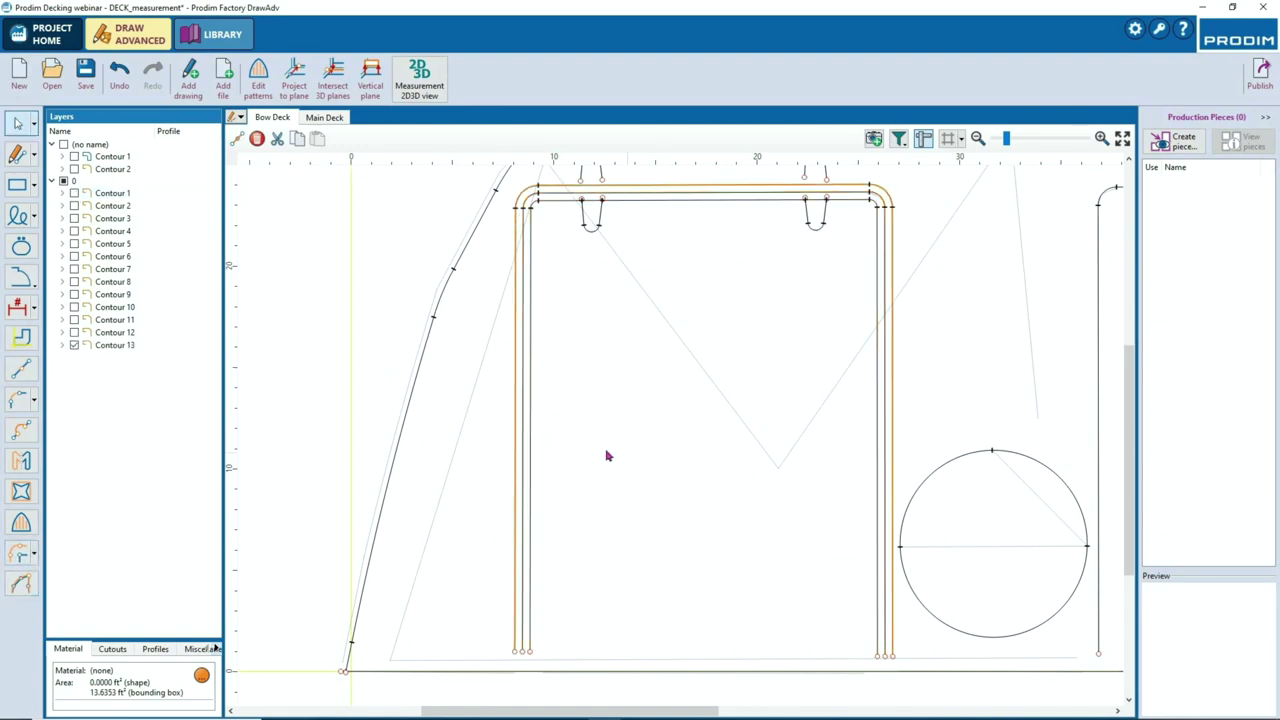
Delete the original left hatch outline between its two offset copies
click(523, 449)
click(74, 194)
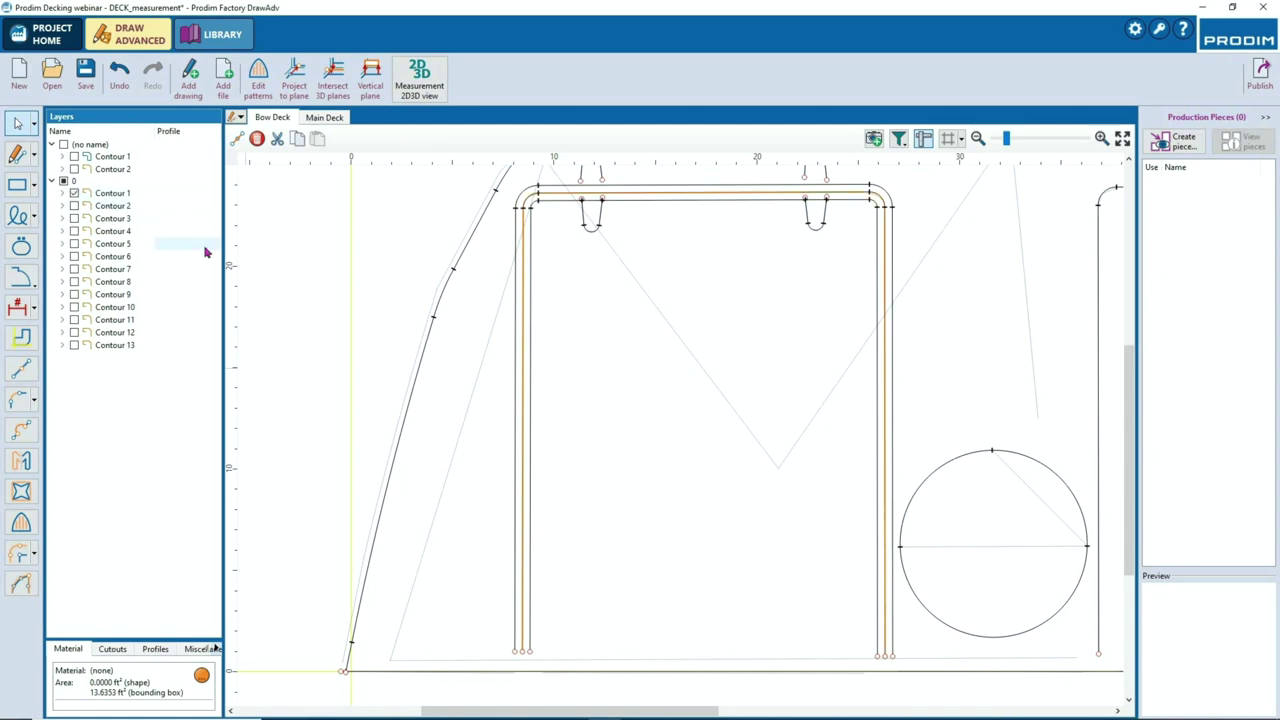
key(Delete)
Offset the upper and lower outlines of the left hatch's left hinge outward by 0.25
scroll(666, 300, down, 1)
middle_drag(658, 292, 633, 388)
scroll(588, 304, up, 4)
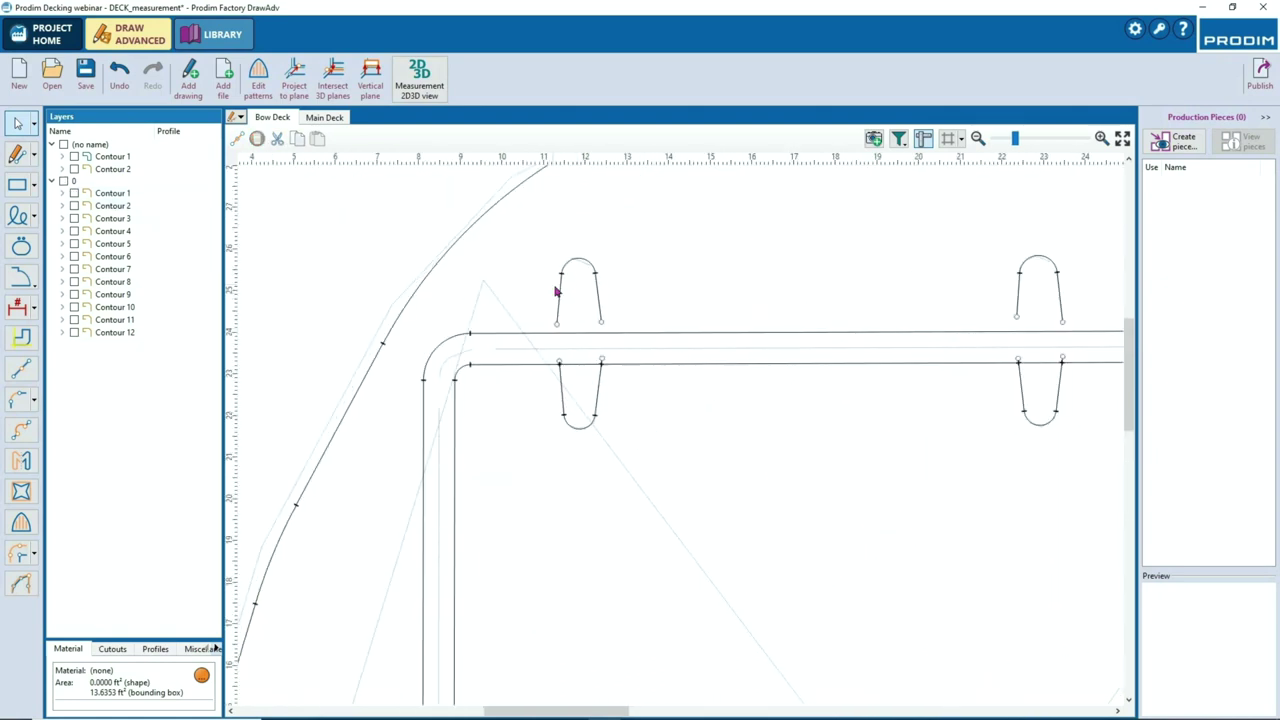
click(74, 294)
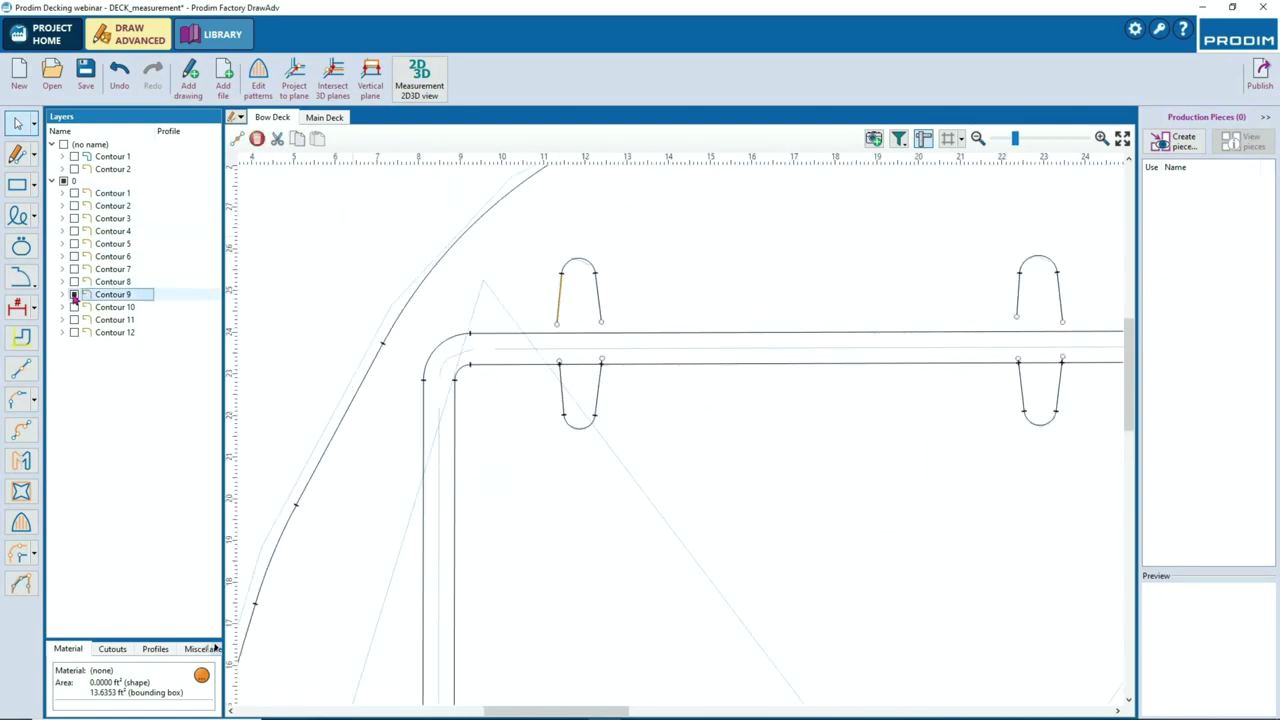
click(20, 553)
click(551, 303)
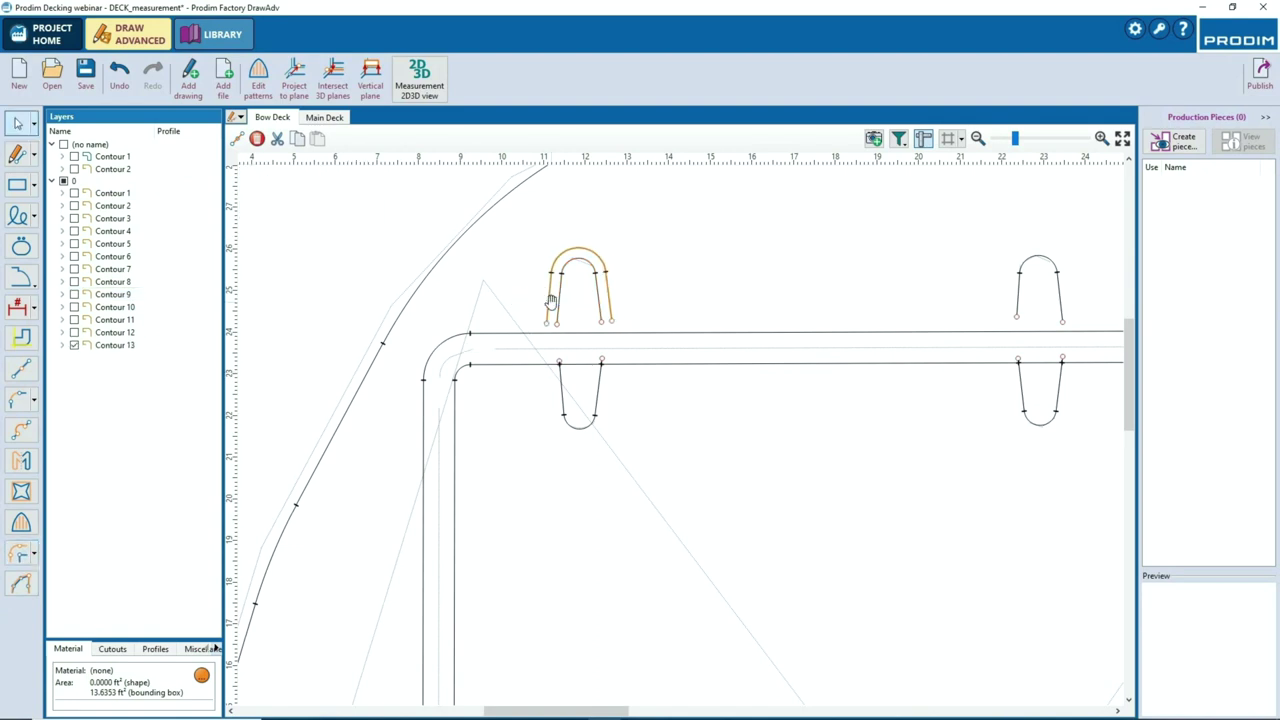
click(563, 394)
click(22, 551)
click(550, 364)
Offset the lower and upper outlines of the left hatch's right hinge outward by 0.25
middle_drag(1051, 451, 805, 464)
click(787, 408)
click(776, 410)
click(74, 269)
click(26, 549)
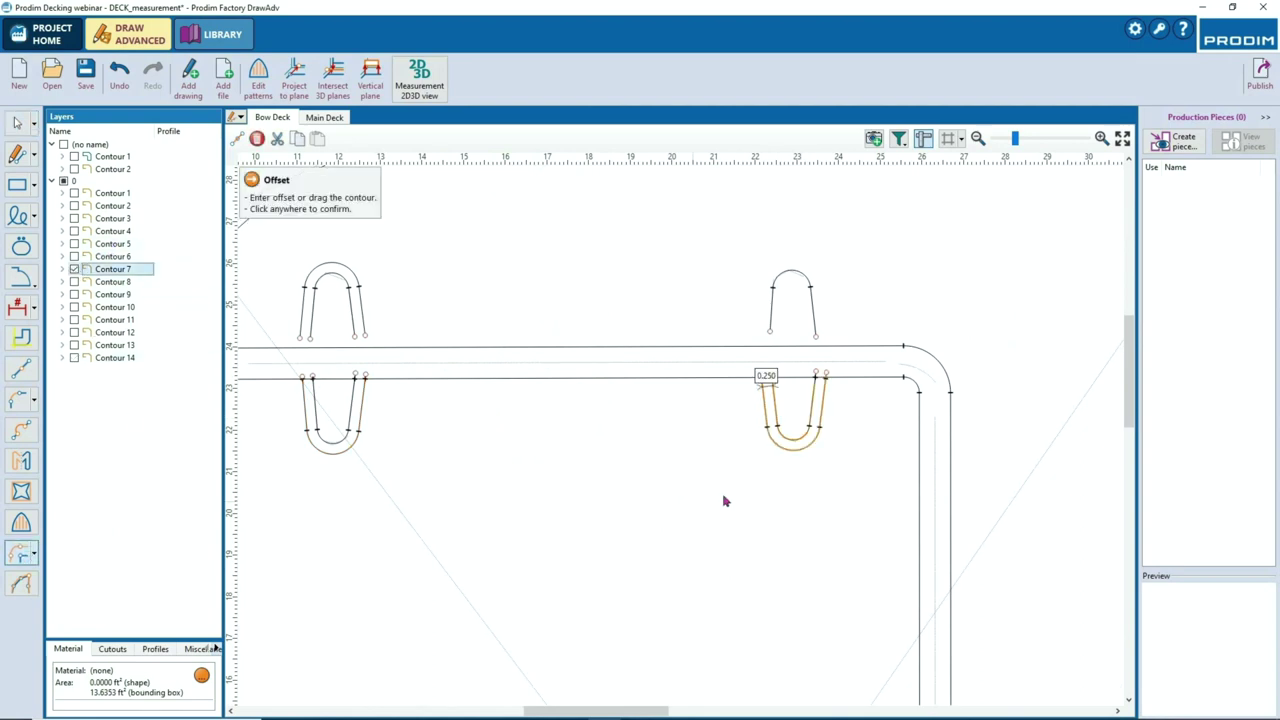
click(724, 500)
click(785, 323)
click(74, 256)
click(20, 553)
click(574, 457)
Select the four original inner hinge outlines on the left hatch and delete them
middle_drag(578, 455, 693, 445)
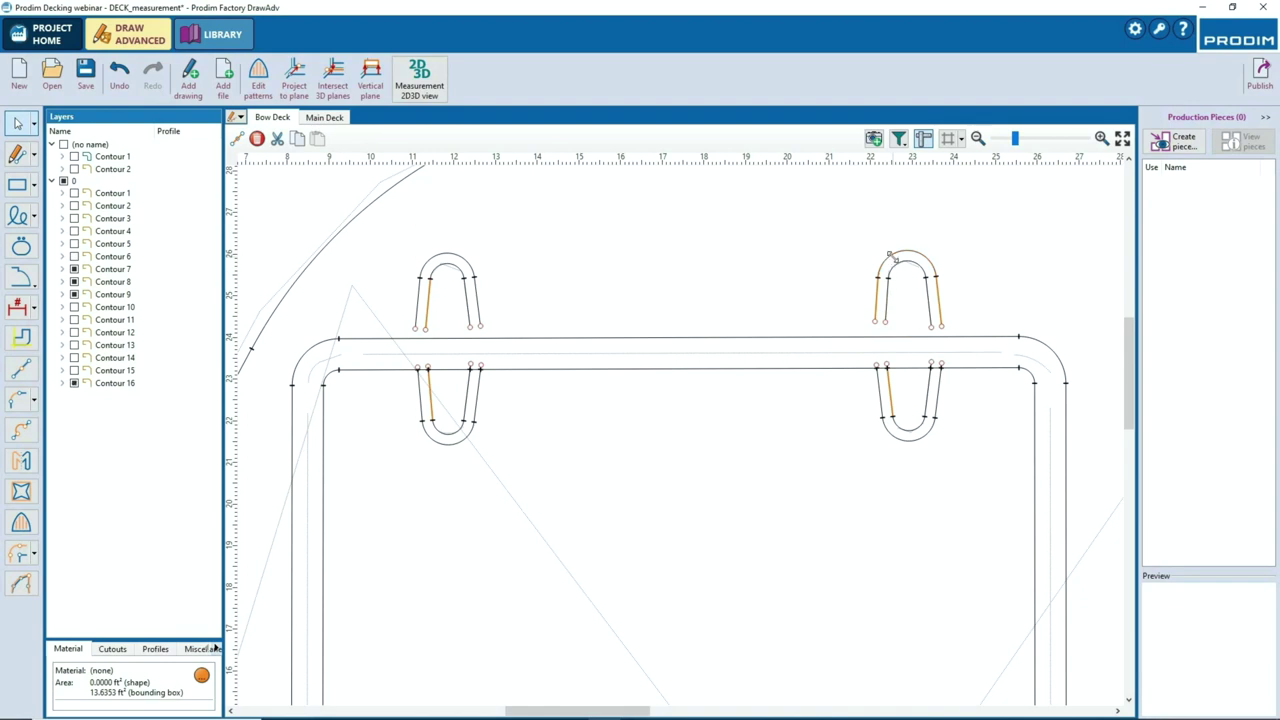
ctrl+click(927, 301)
click(74, 257)
click(74, 270)
click(74, 283)
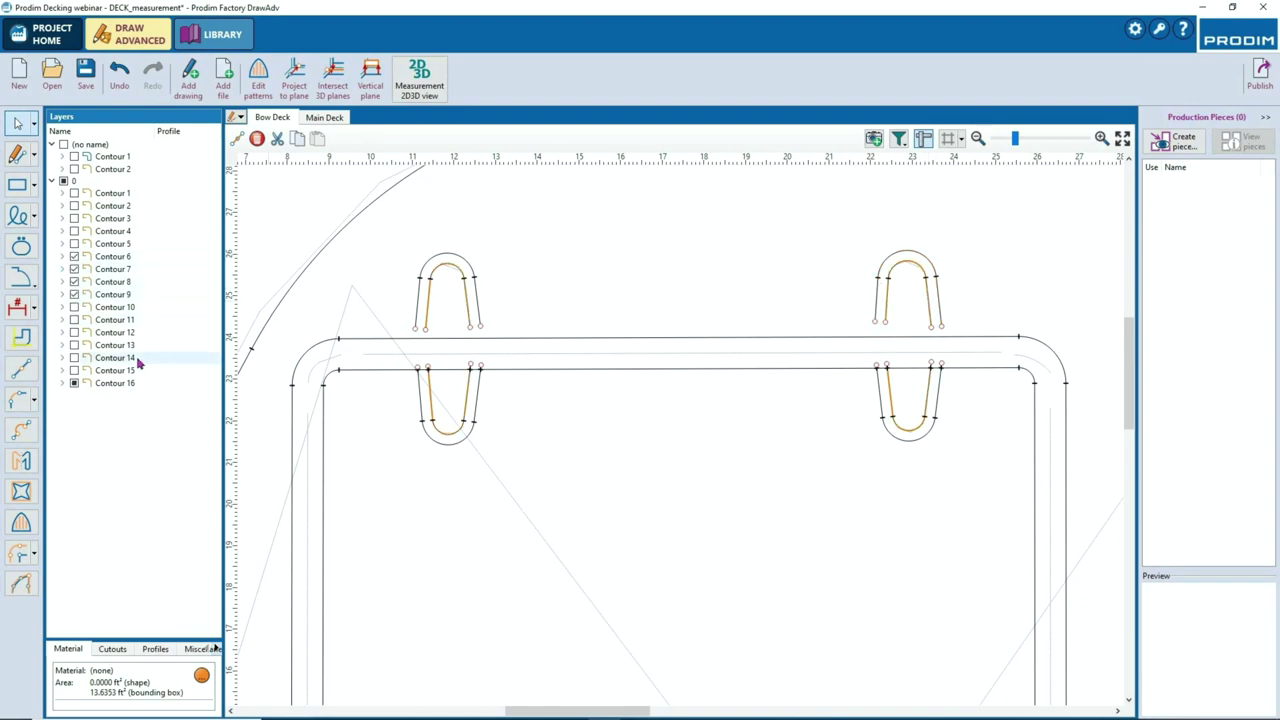
scroll(390, 378, down, 10)
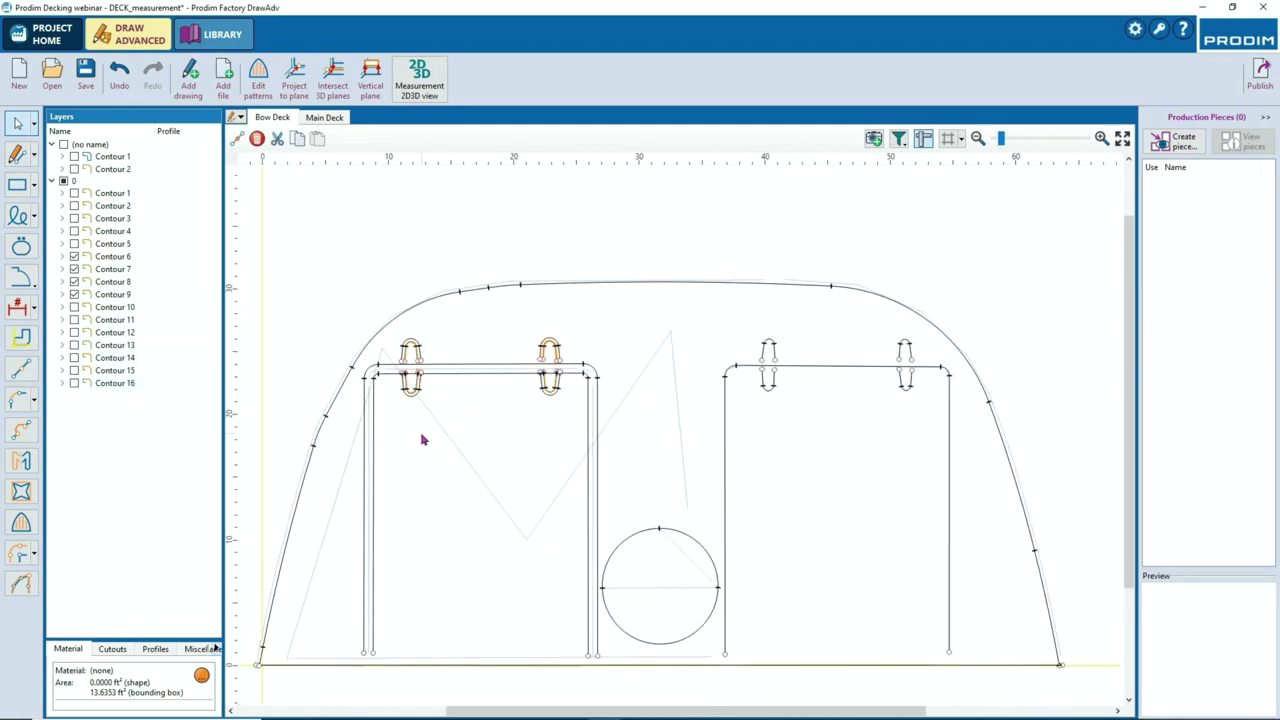
key(Delete)
Offset the two upper hinge outlines of the right hatch outward by 0.25
middle_drag(808, 412, 645, 413)
scroll(566, 407, up, 5)
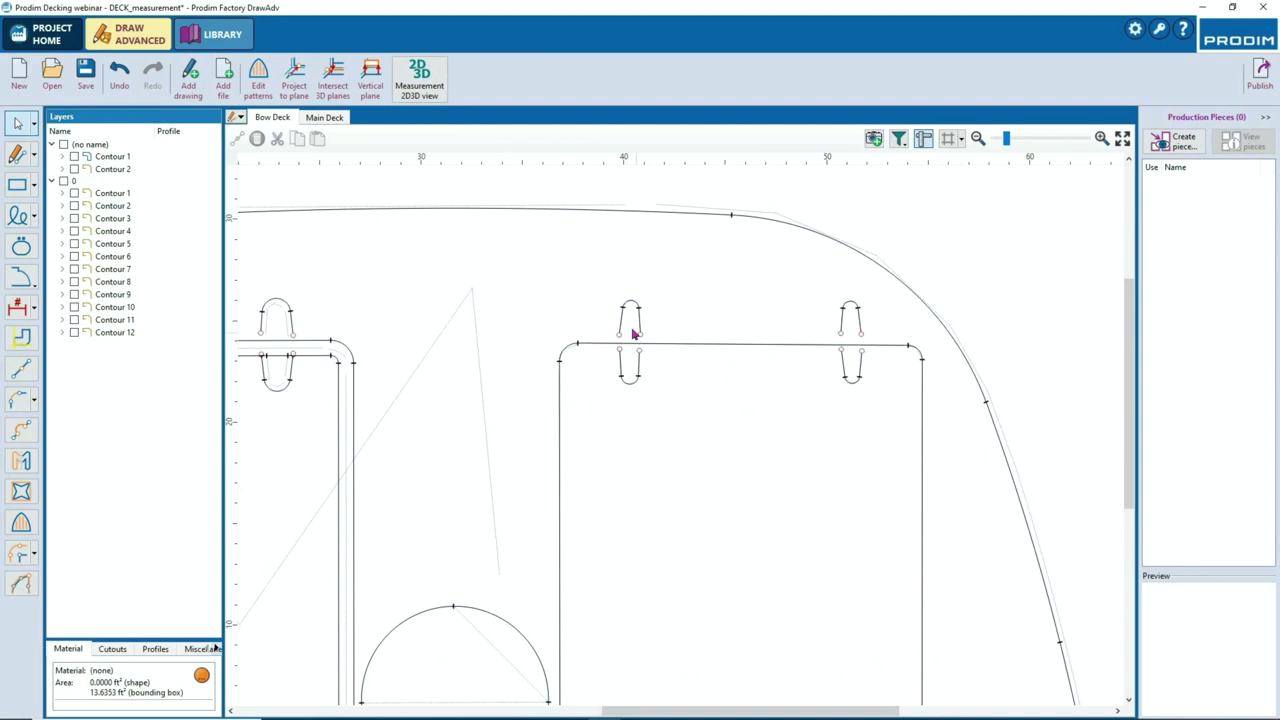
scroll(633, 334, up, 2)
click(644, 309)
click(74, 245)
click(23, 555)
click(938, 406)
click(970, 318)
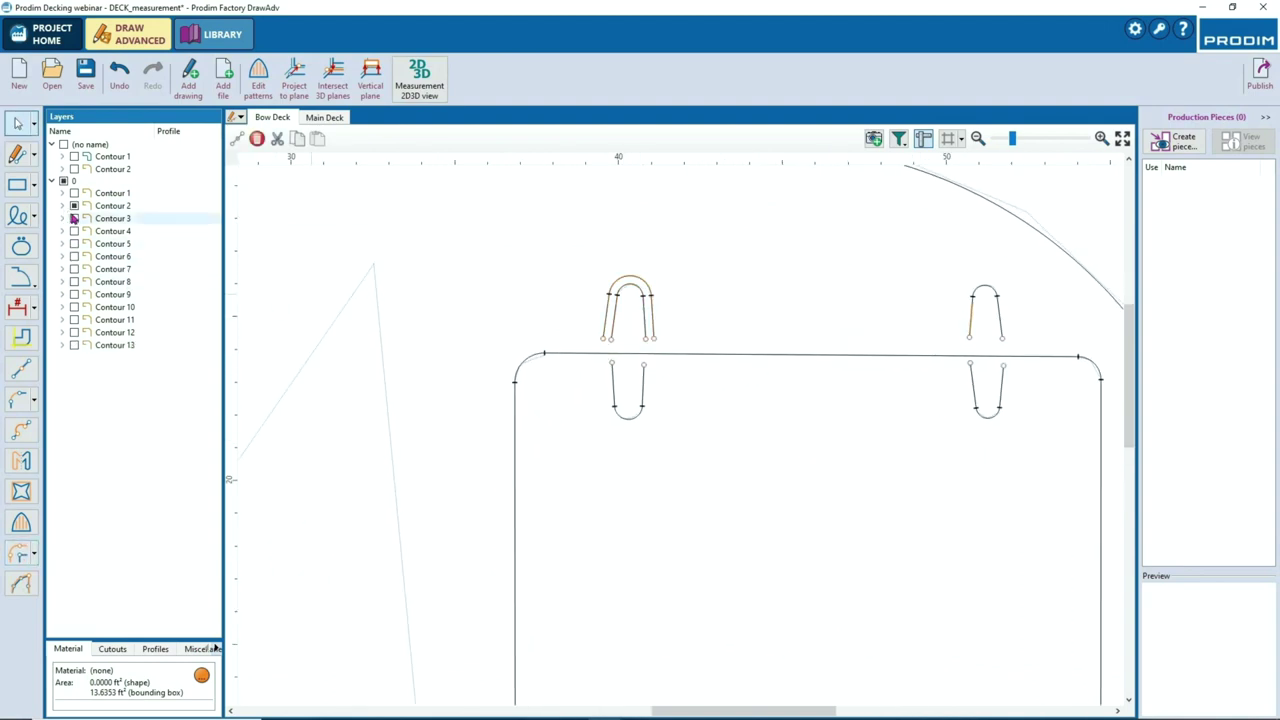
click(74, 207)
click(22, 557)
click(604, 389)
Offset the two lower hinge outlines of the right hatch outward by 0.25
click(613, 387)
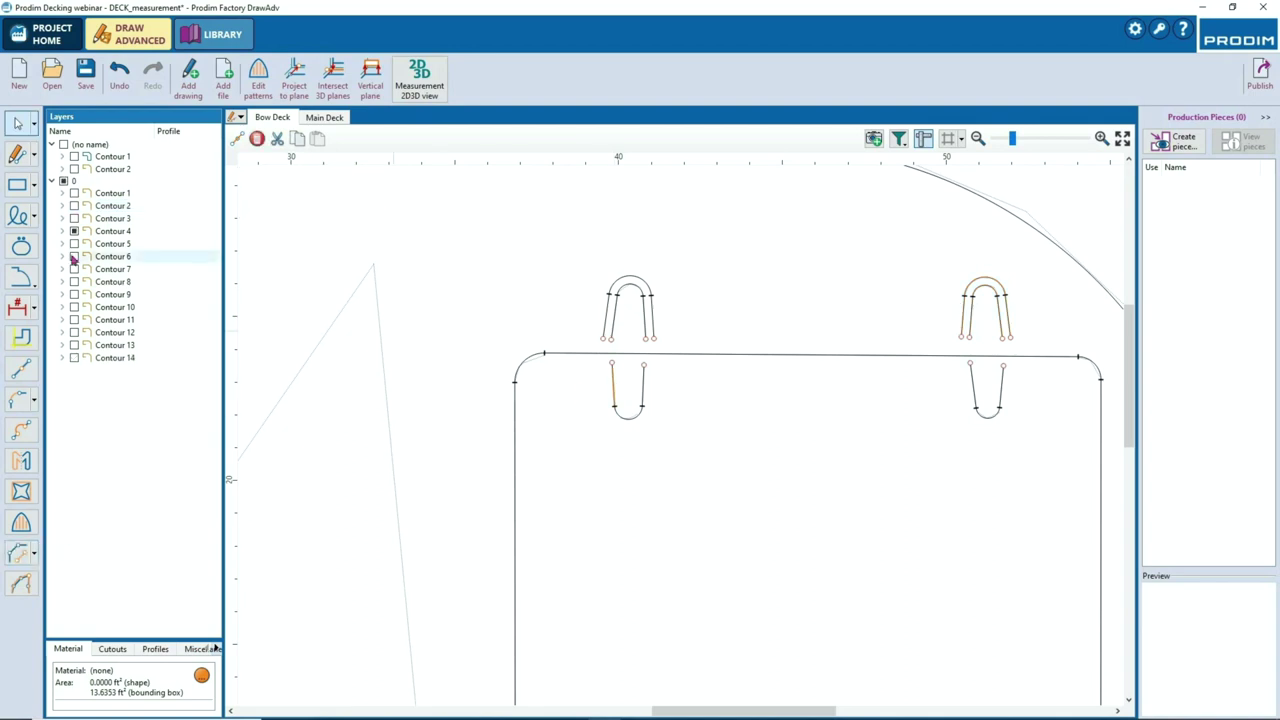
click(74, 233)
click(34, 555)
click(52, 602)
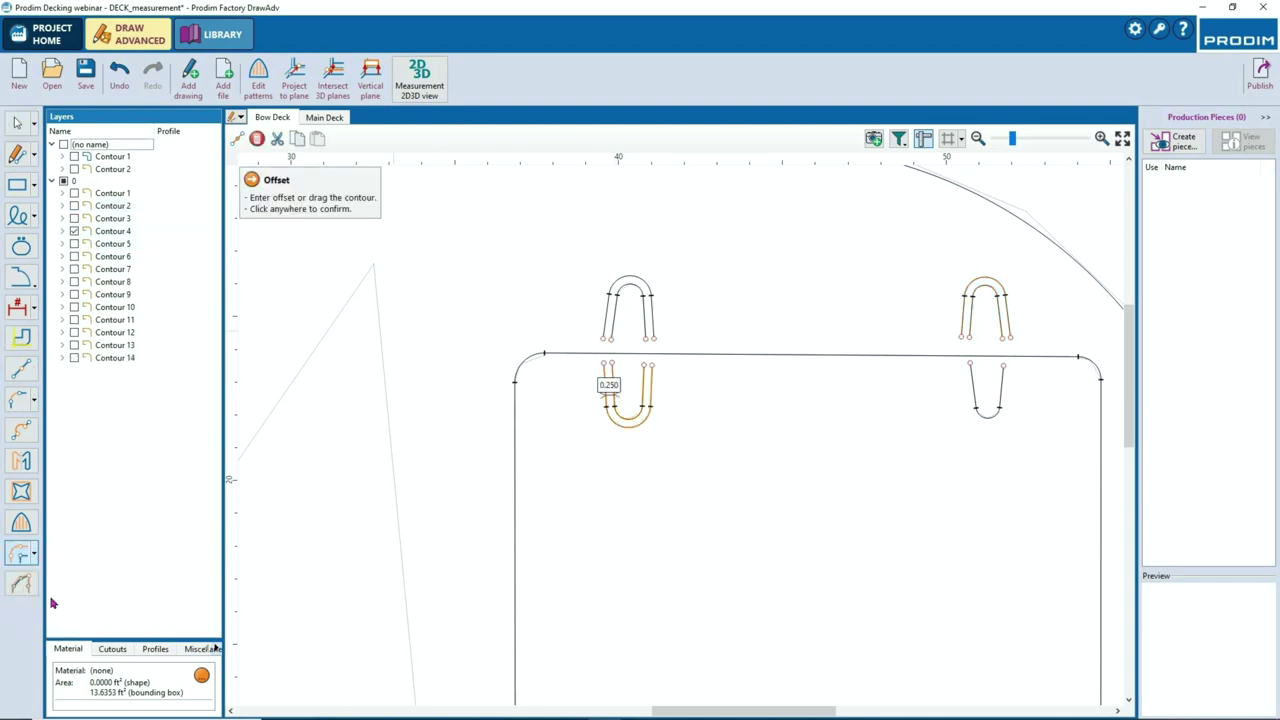
click(370, 507)
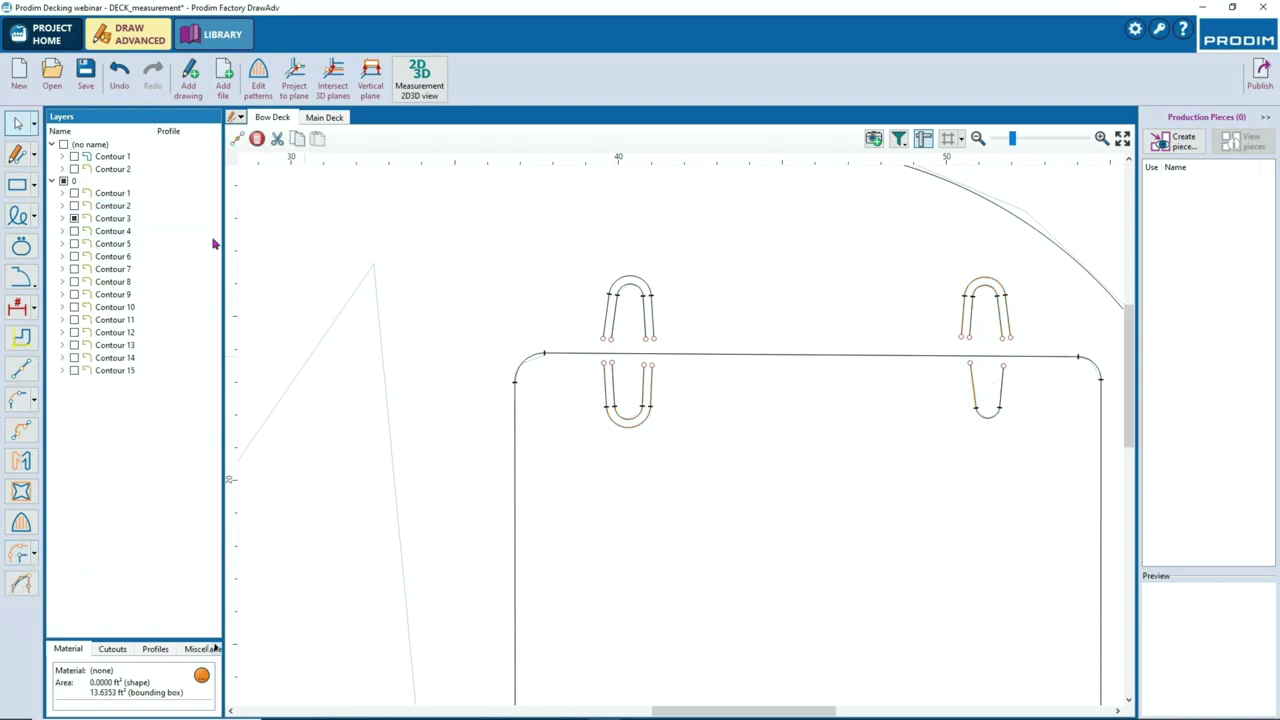
click(75, 219)
click(24, 549)
click(602, 433)
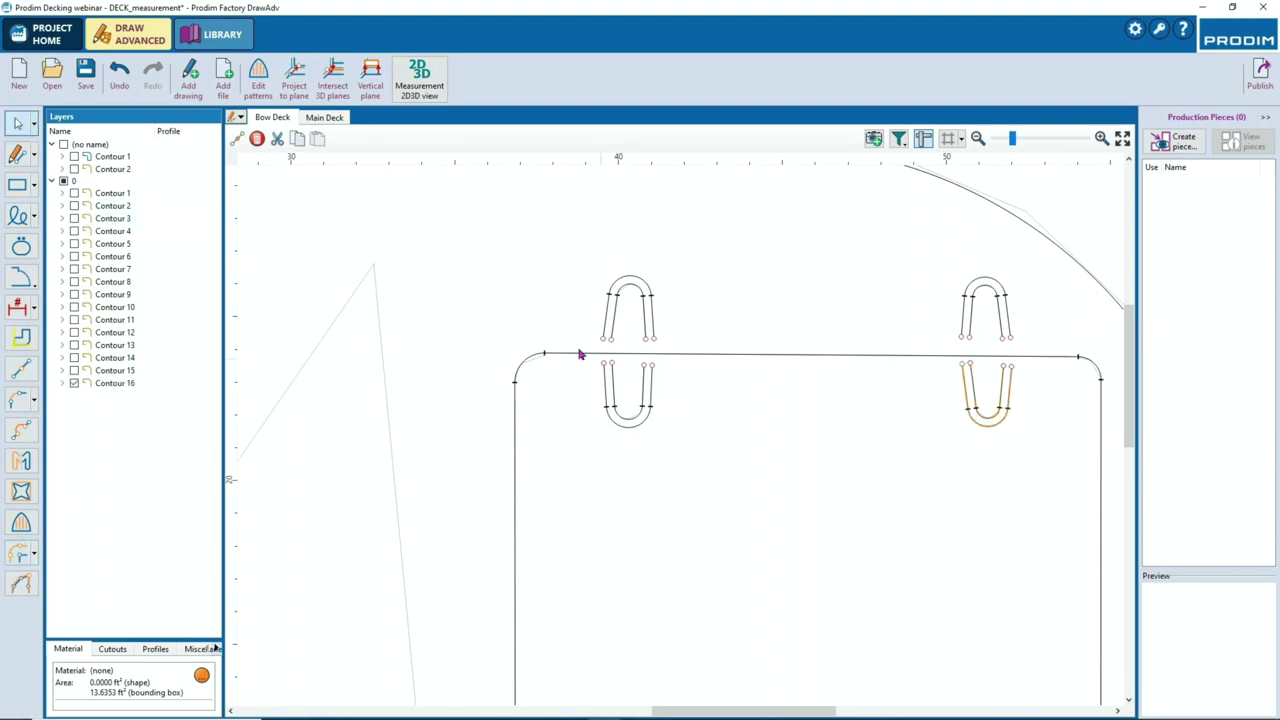
Offset the right hatch outline outward by 0.375
click(563, 354)
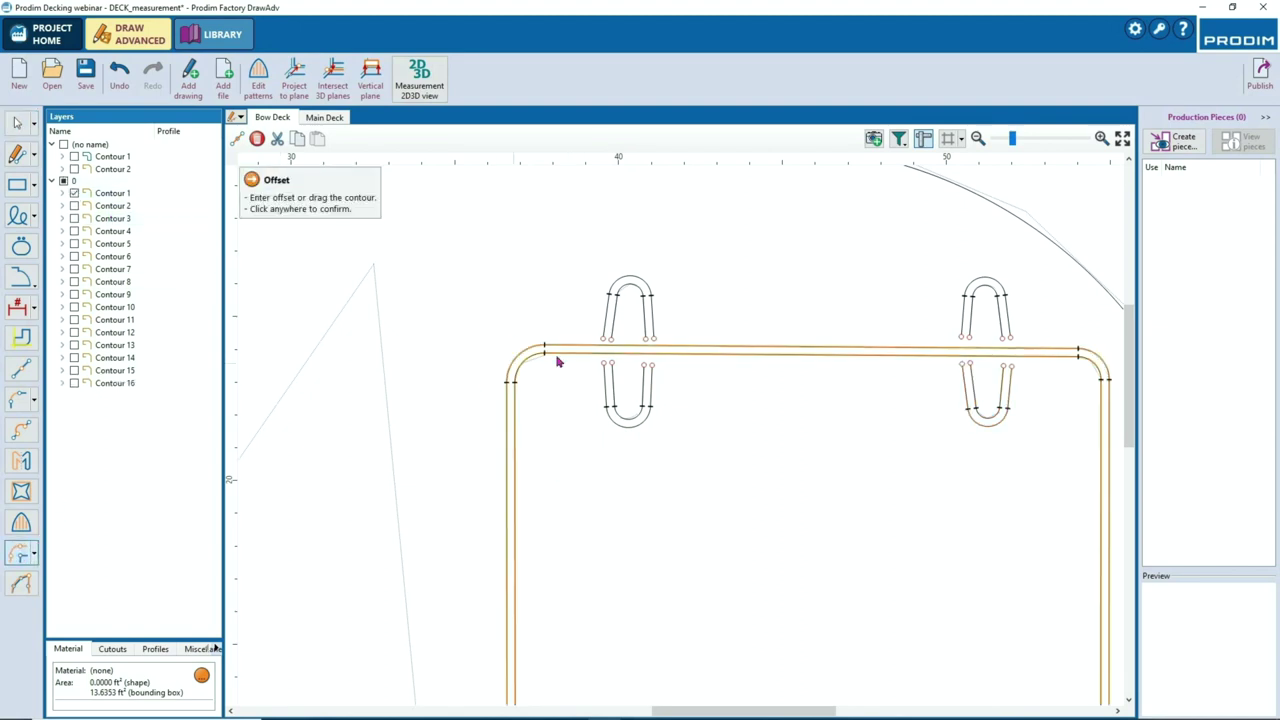
drag(728, 347, 727, 337)
click(727, 346)
text(.375)
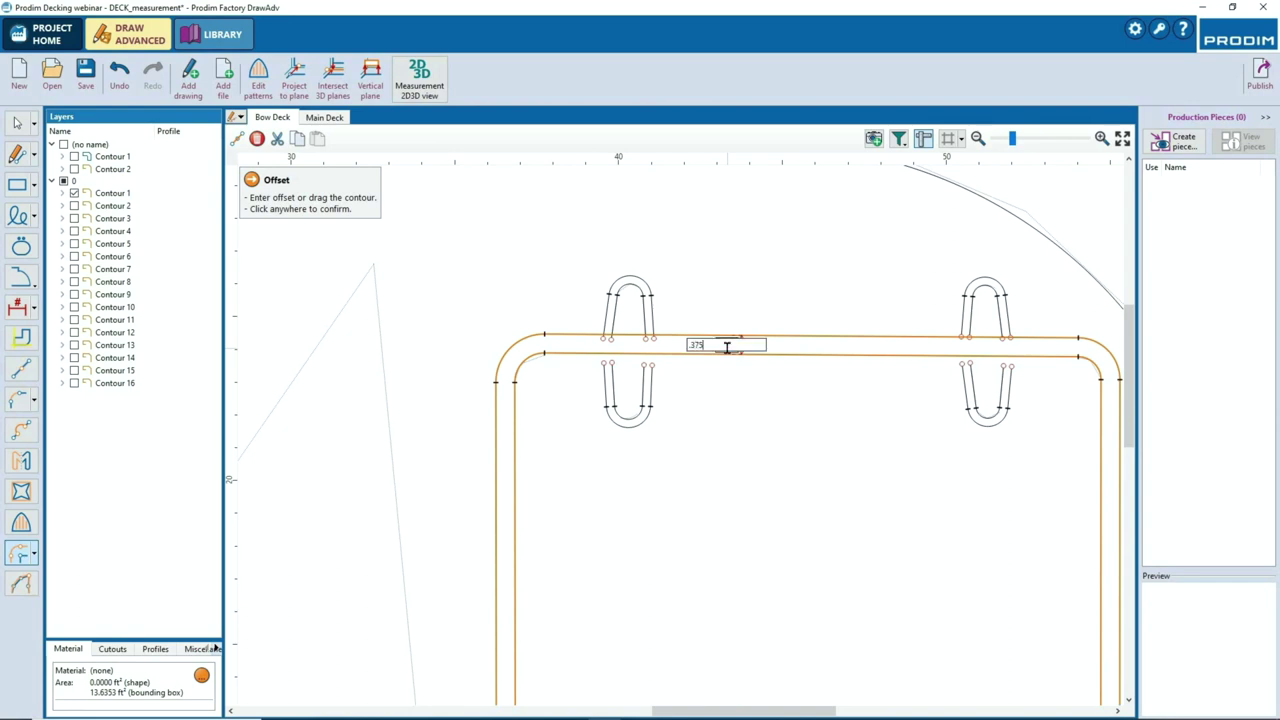
key(Return)
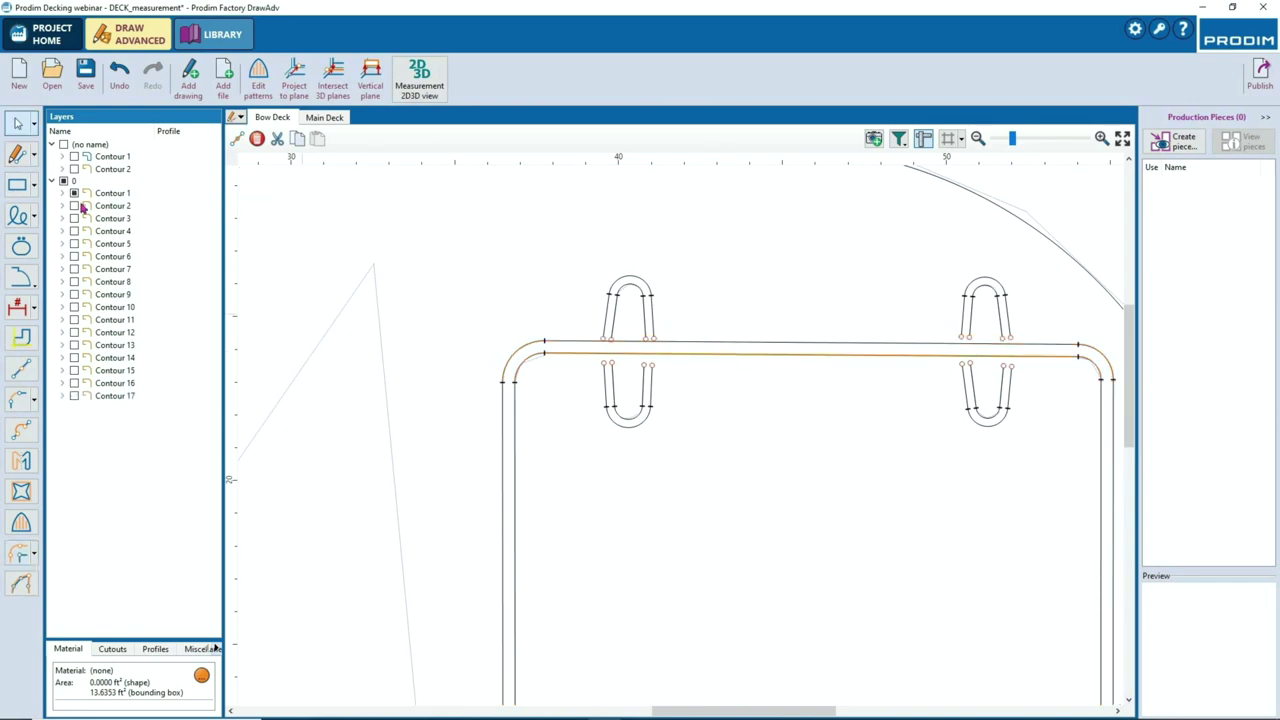
Offset the original right hatch outline inward by 0.375
click(76, 194)
click(20, 553)
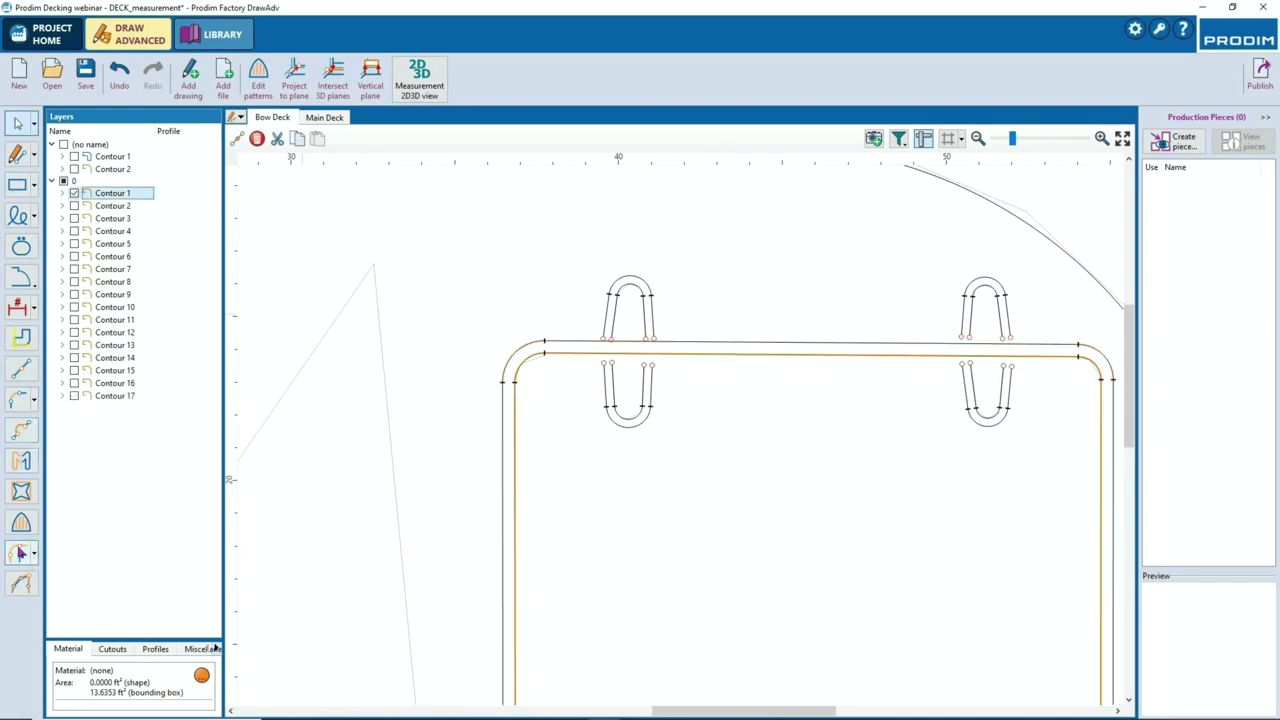
drag(674, 340, 687, 382)
click(690, 373)
text(.375)
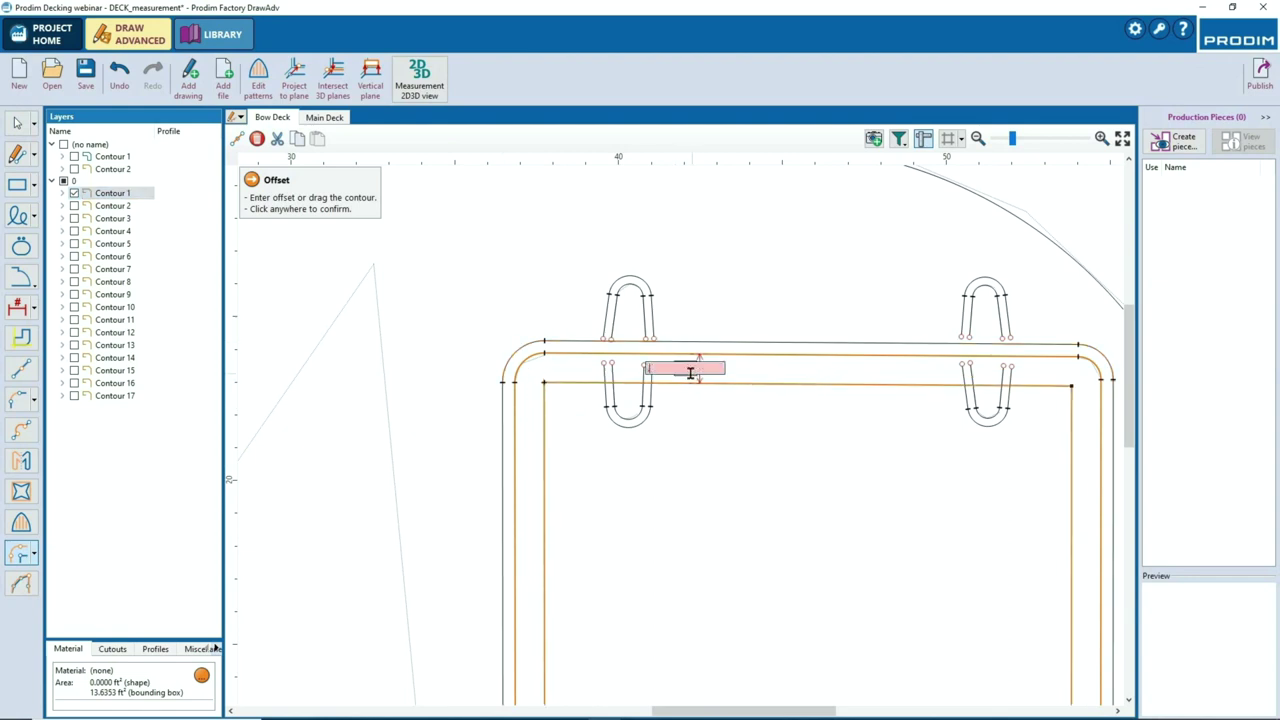
key(Return)
Select the right hatch's original outline and its four inner hinge outlines, Contours 1 to 5, and delete them
click(92, 196)
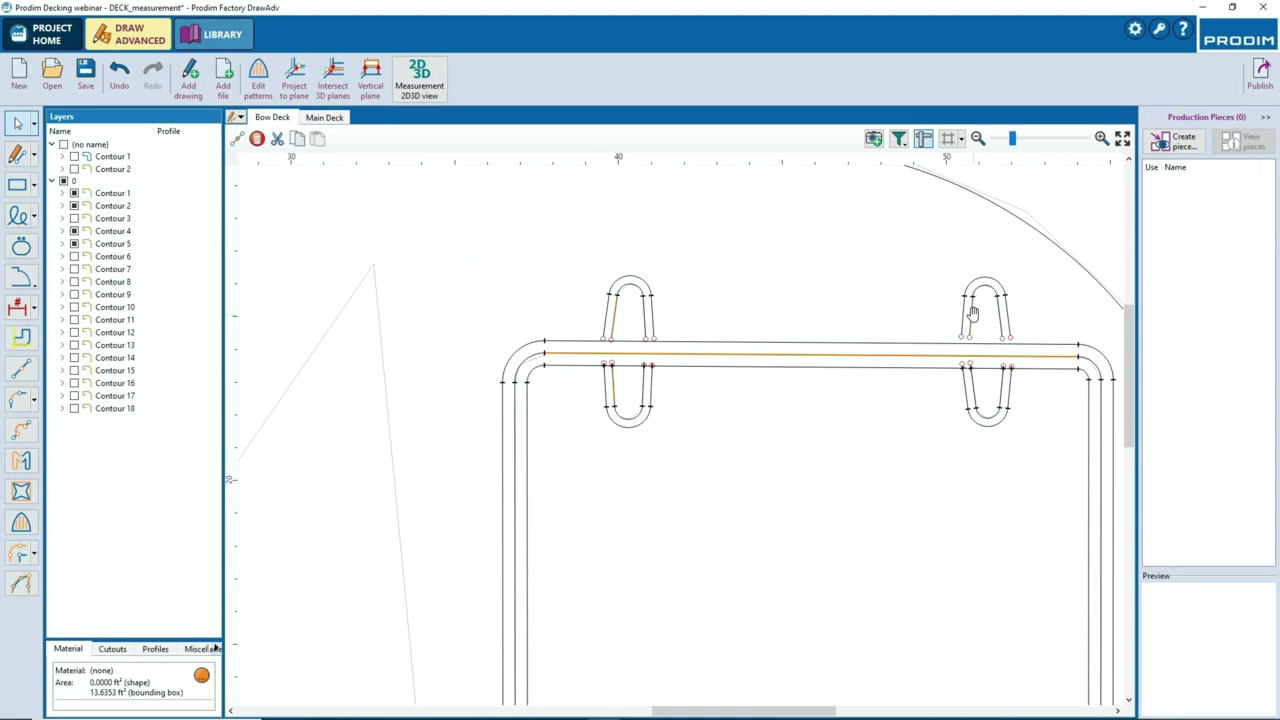
click(74, 193)
click(75, 207)
click(75, 219)
click(74, 231)
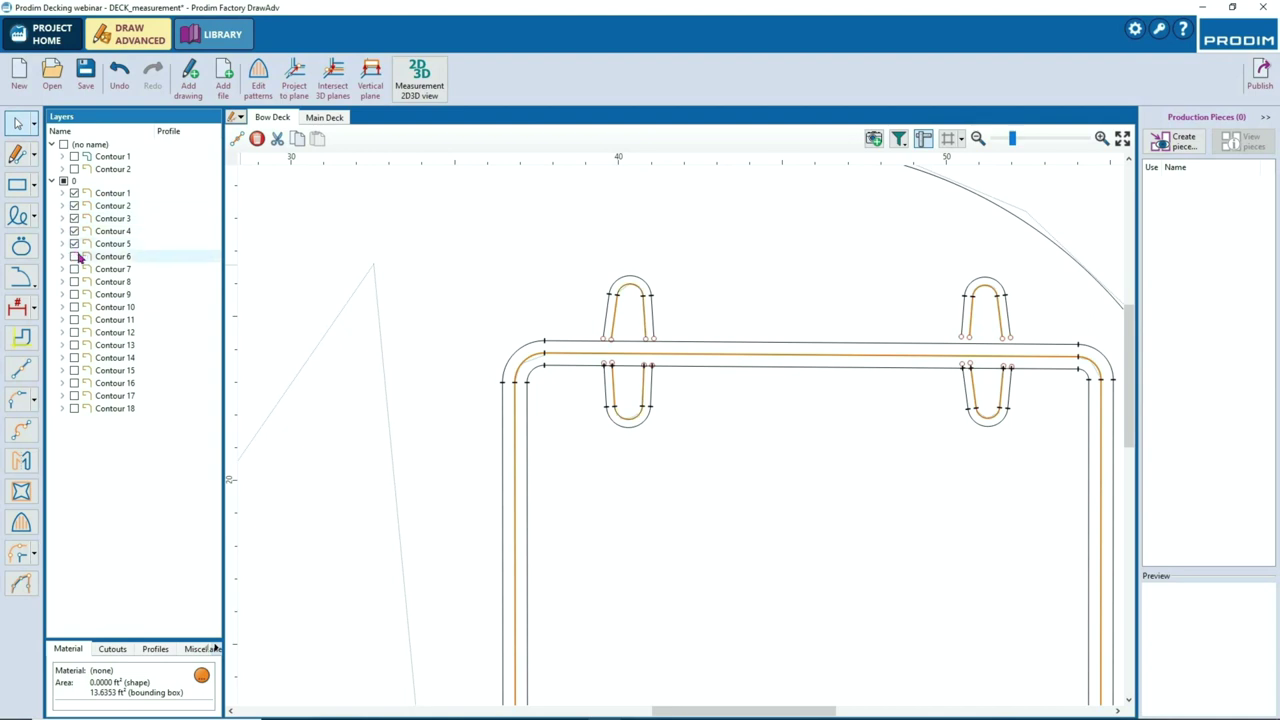
key(Delete)
Extend the right hatch's left hinge outlines to the hatch lines and delete the overlapping segments inside the hinge
scroll(611, 341, up, 5)
drag(583, 334, 578, 366)
drag(752, 333, 756, 371)
drag(529, 292, 793, 443)
key(Delete)
Extend the right hatch's right hinge outlines to the hatch lines and delete the overlapping segments inside the hinge
scroll(594, 376, down, 5)
middle_drag(1010, 377, 777, 354)
scroll(777, 354, up, 3)
drag(723, 335, 719, 366)
drag(813, 334, 815, 366)
drag(678, 314, 867, 411)
key(Delete)
Join the left hatch's right hinge outlines to the hatch lines and remove the overlapping segments inside the hinge
scroll(858, 390, down, 1)
scroll(636, 373, up, 5)
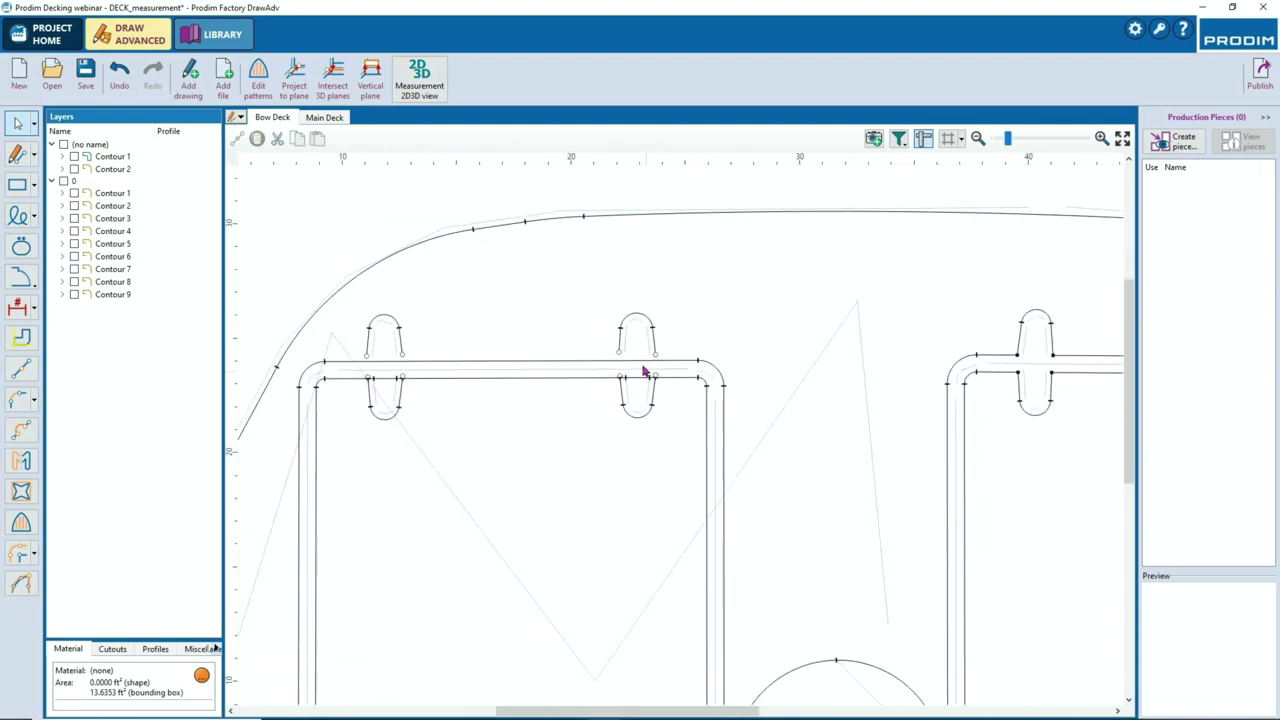
drag(678, 346, 682, 376)
drag(546, 330, 724, 410)
Join the left hatch's left hinge outlines to the hatch lines and delete the overlapping segments inside the hinge
scroll(606, 368, down, 4)
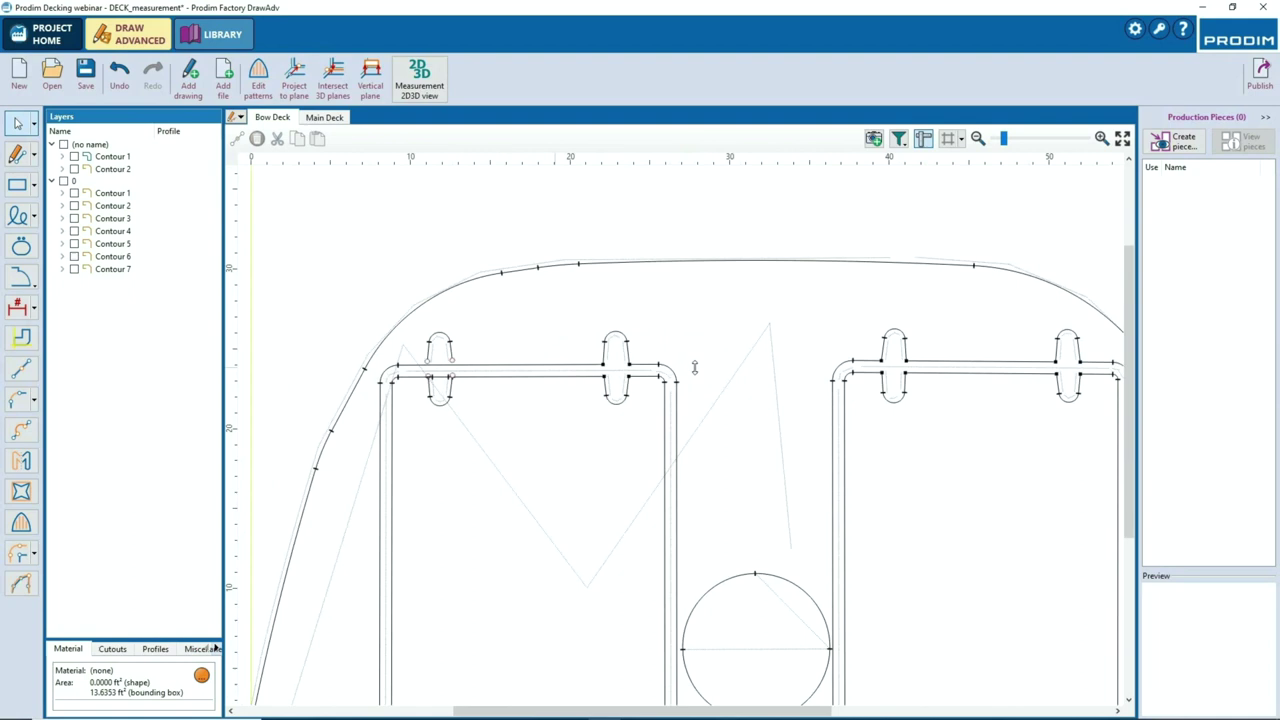
scroll(694, 368, up, 6)
drag(768, 318, 772, 354)
click(820, 369)
drag(640, 318, 825, 414)
key(Delete)
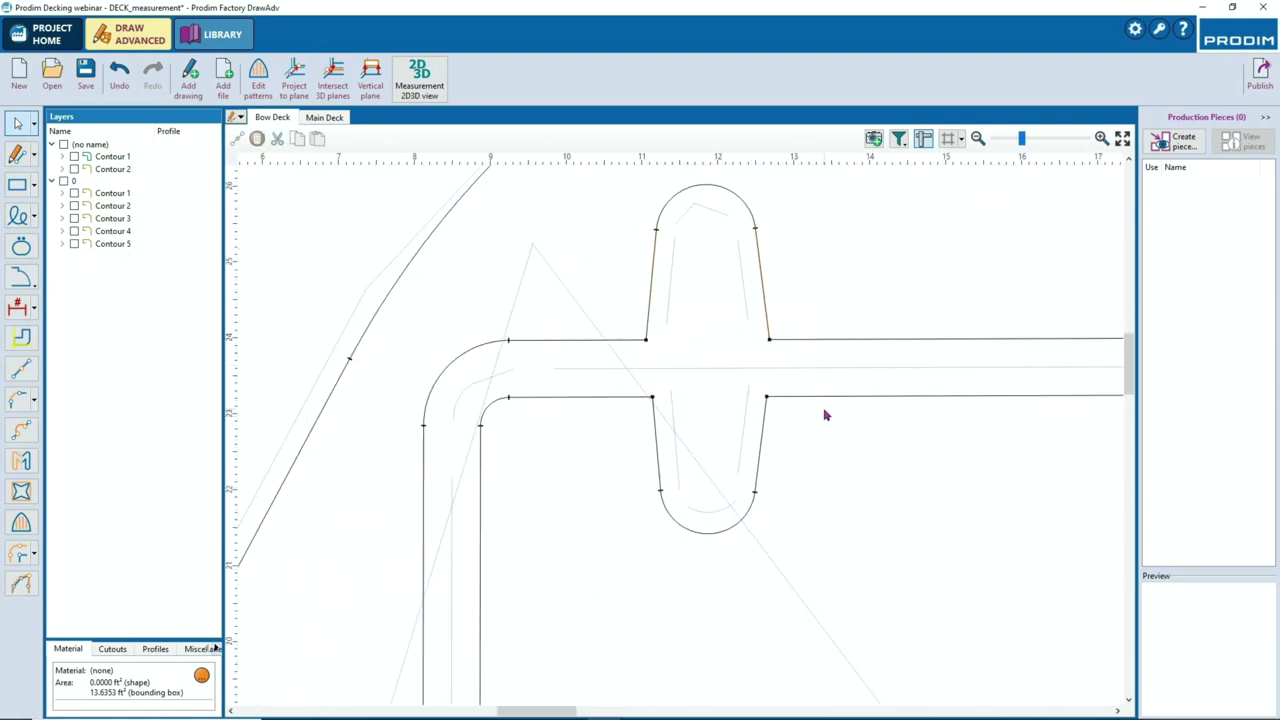
Offset the circle between the two hatches outward by 0.25 and delete the original circle
scroll(825, 415, down, 5)
scroll(776, 548, up, 3)
click(783, 537)
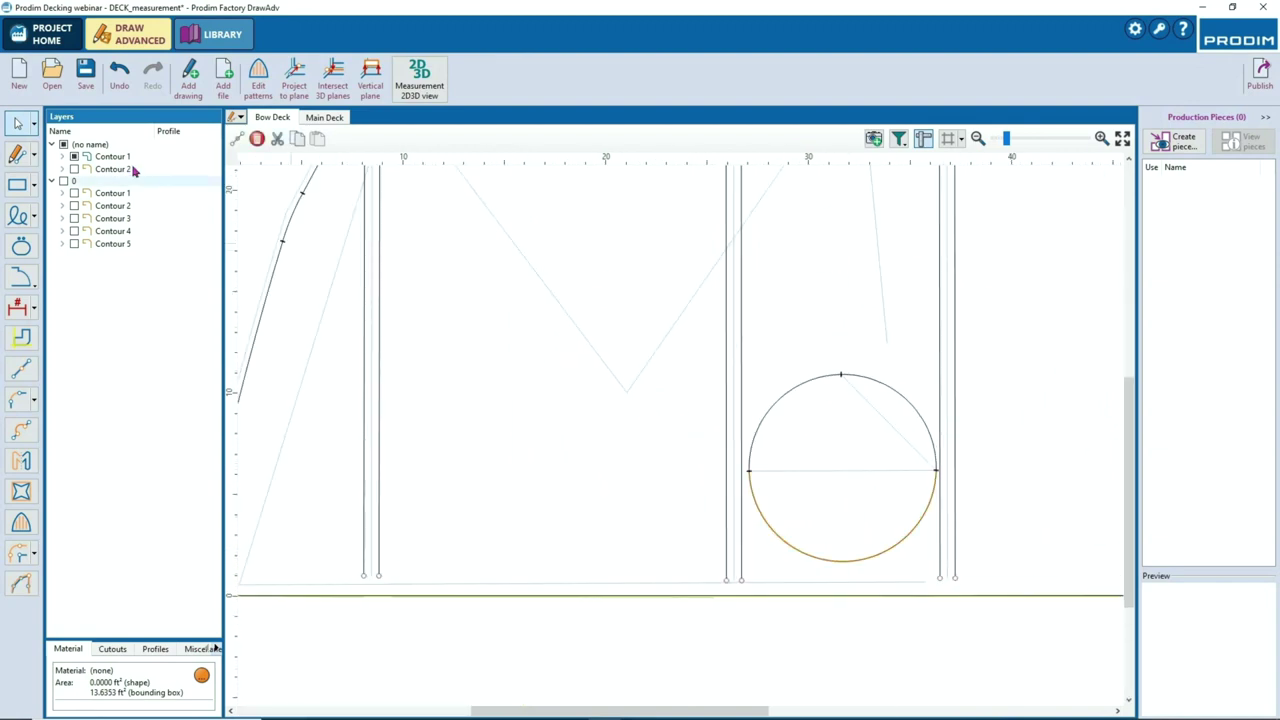
click(21, 555)
click(846, 553)
text(.25)
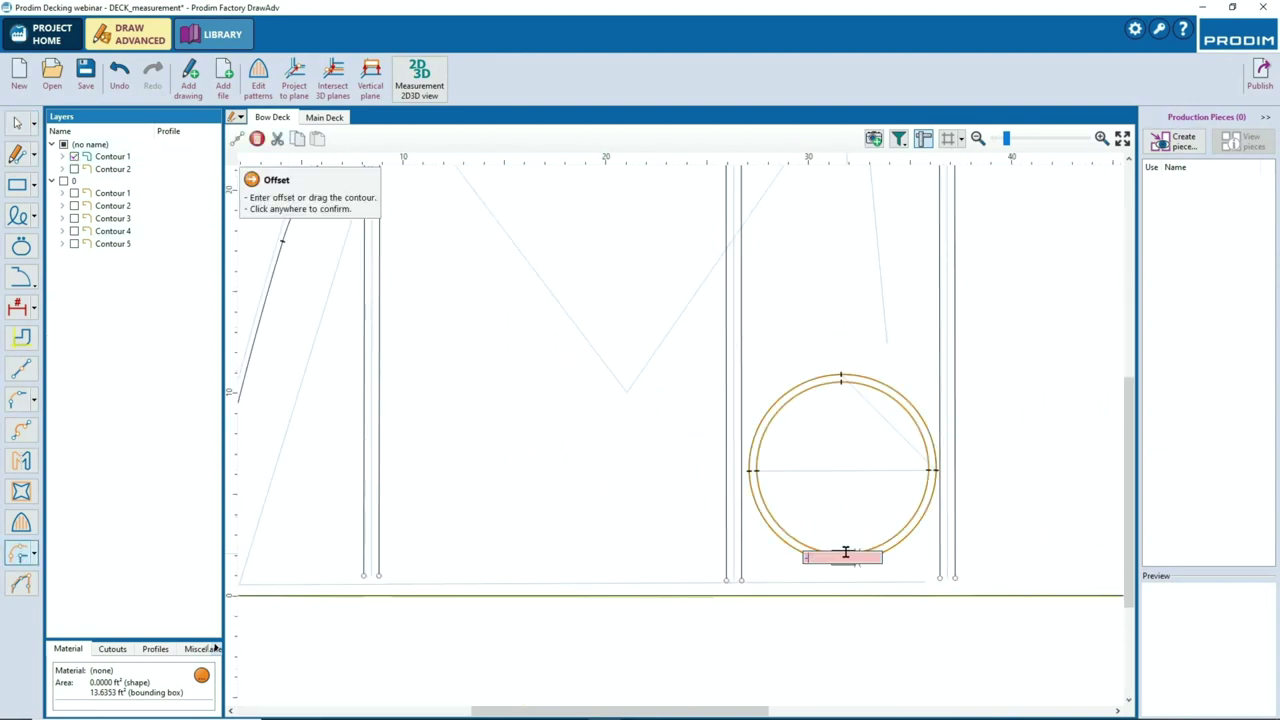
key(Return)
click(846, 554)
click(851, 560)
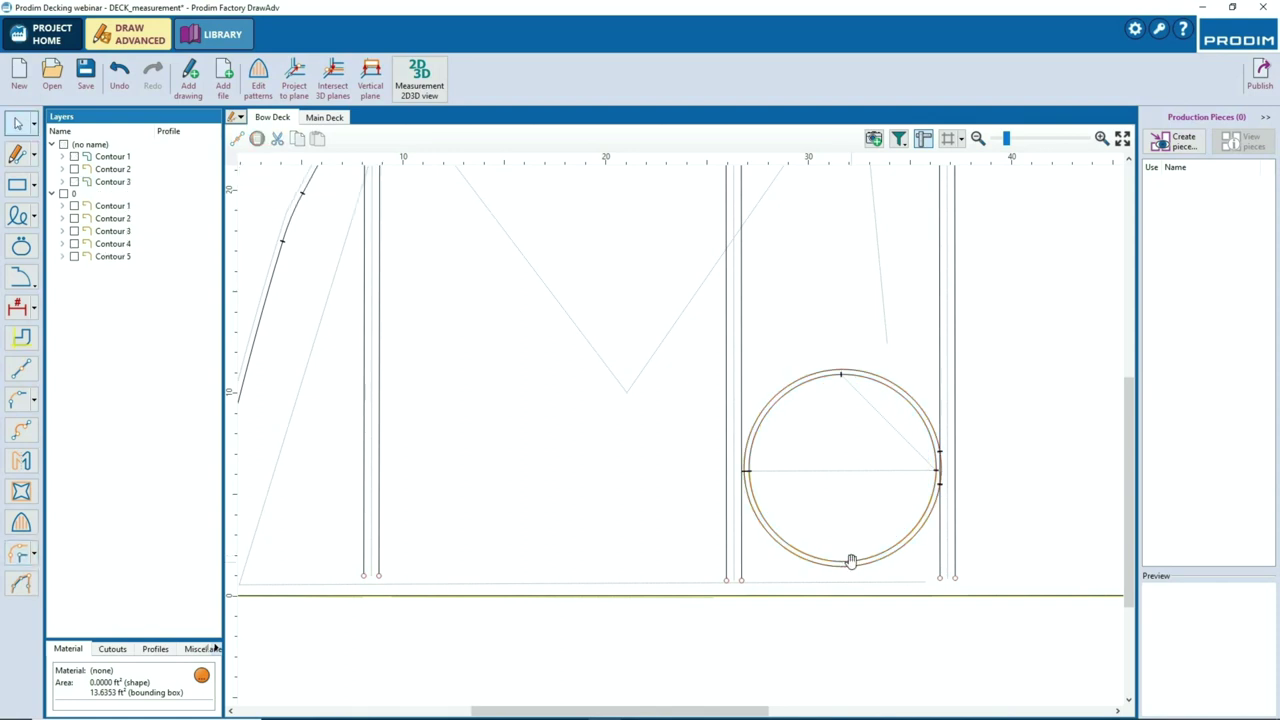
key(Delete)
Delete the overlapping circle and line segments where the circle crosses the right hatch's outer left side
scroll(860, 463, up, 7)
drag(837, 418, 843, 502)
key(Delete)
scroll(791, 406, down, 6)
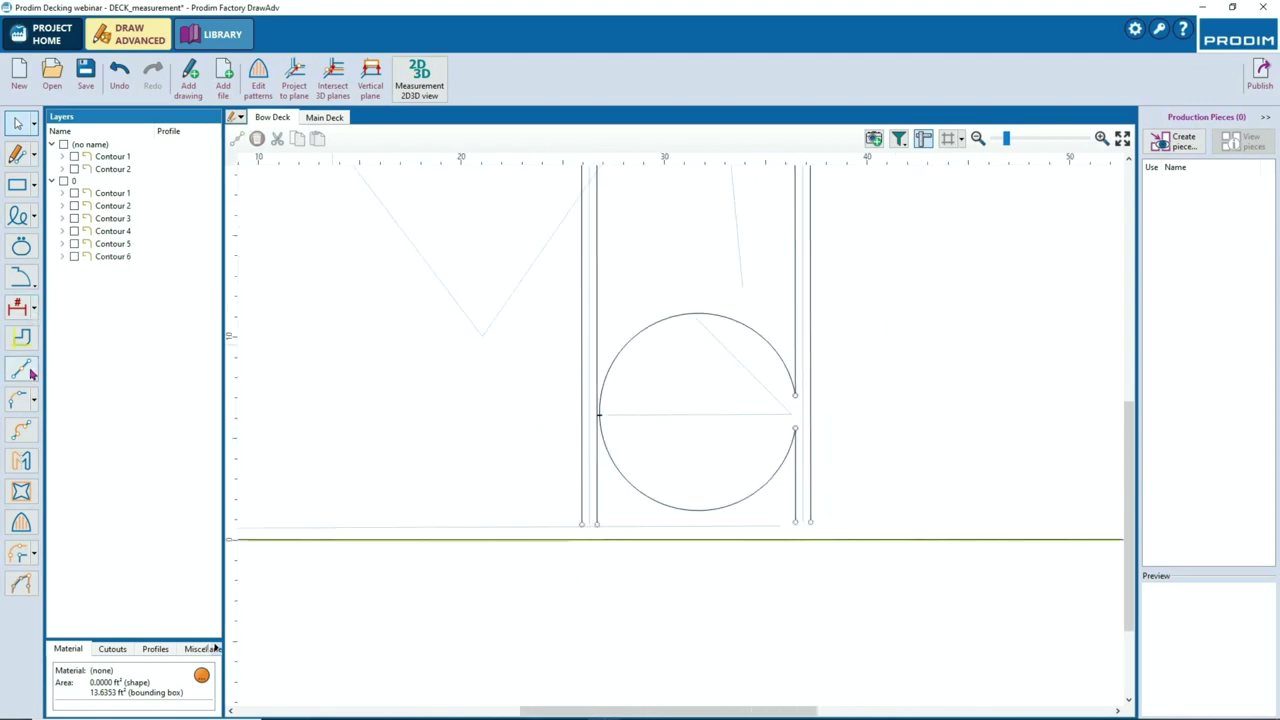
click(21, 369)
click(599, 301)
scroll(620, 285, down, 3)
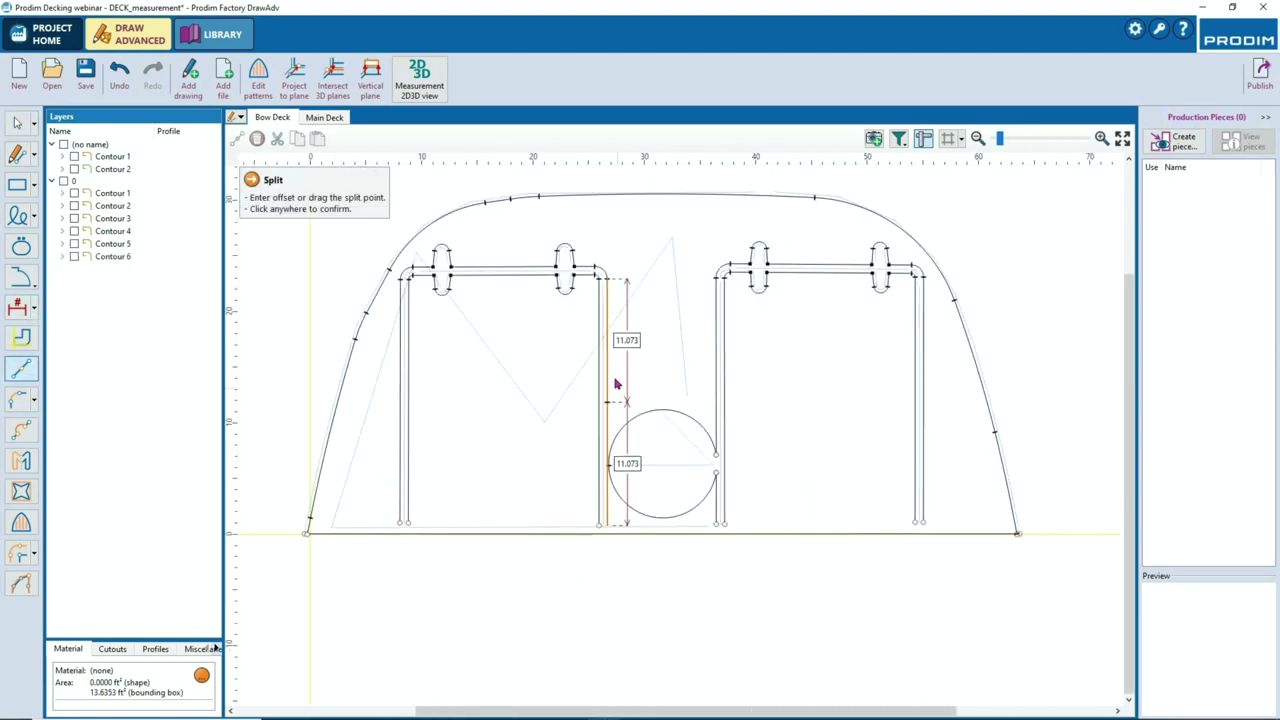
scroll(616, 384, up, 5)
scroll(563, 289, up, 1)
middle_drag(529, 226, 637, 329)
drag(603, 196, 605, 403)
click(740, 353)
scroll(812, 378, down, 2)
scroll(818, 420, down, 4)
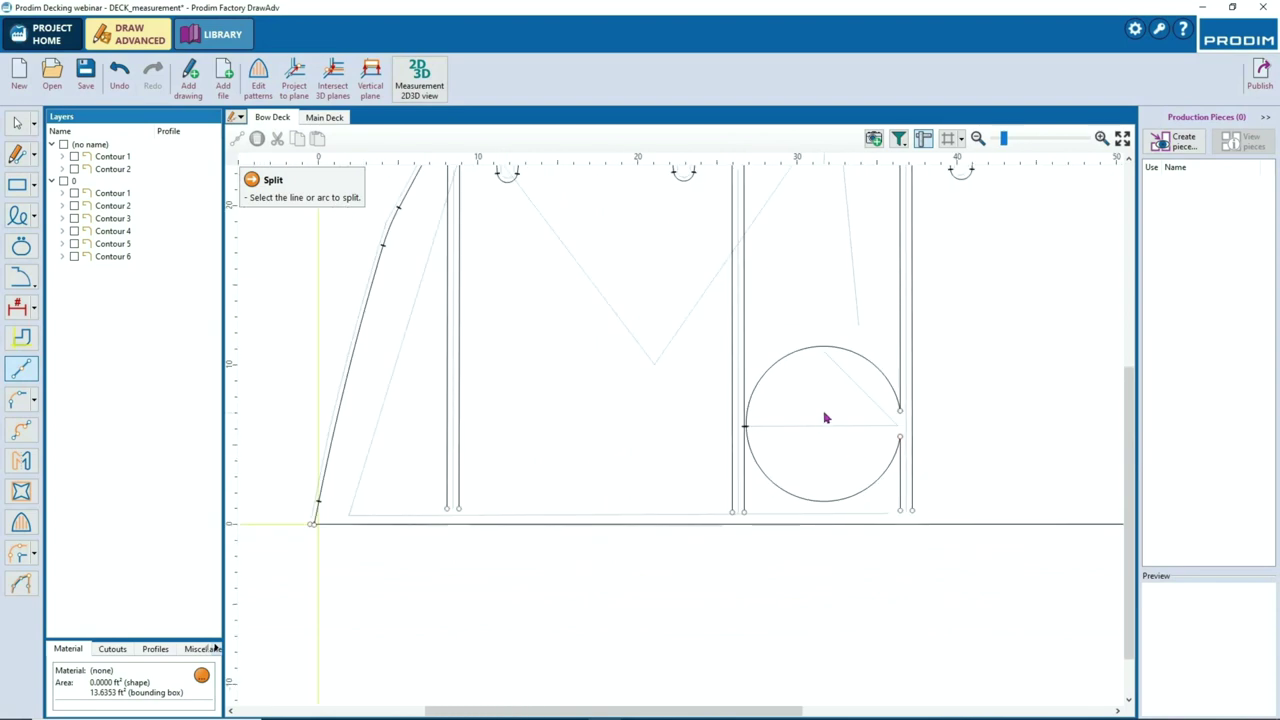
key(Escape)
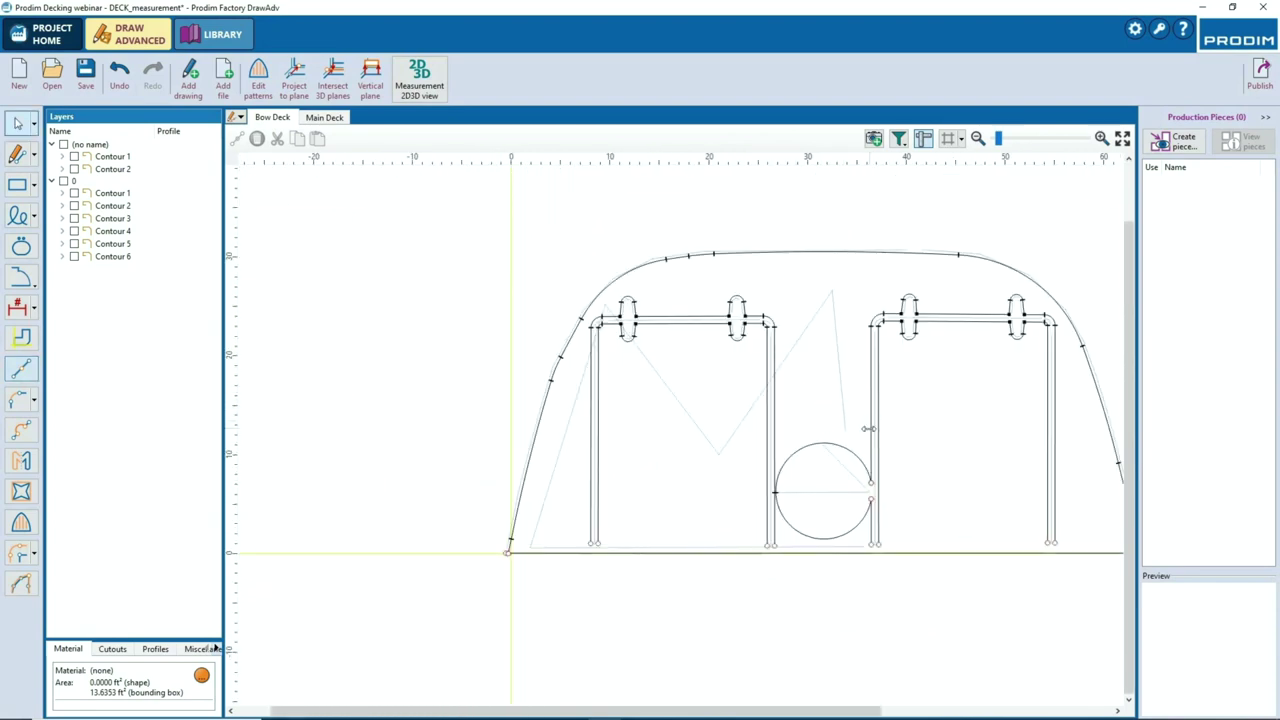
Offset the deck's straight bottom edge inward by 0.25
middle_drag(768, 452, 666, 454)
click(634, 553)
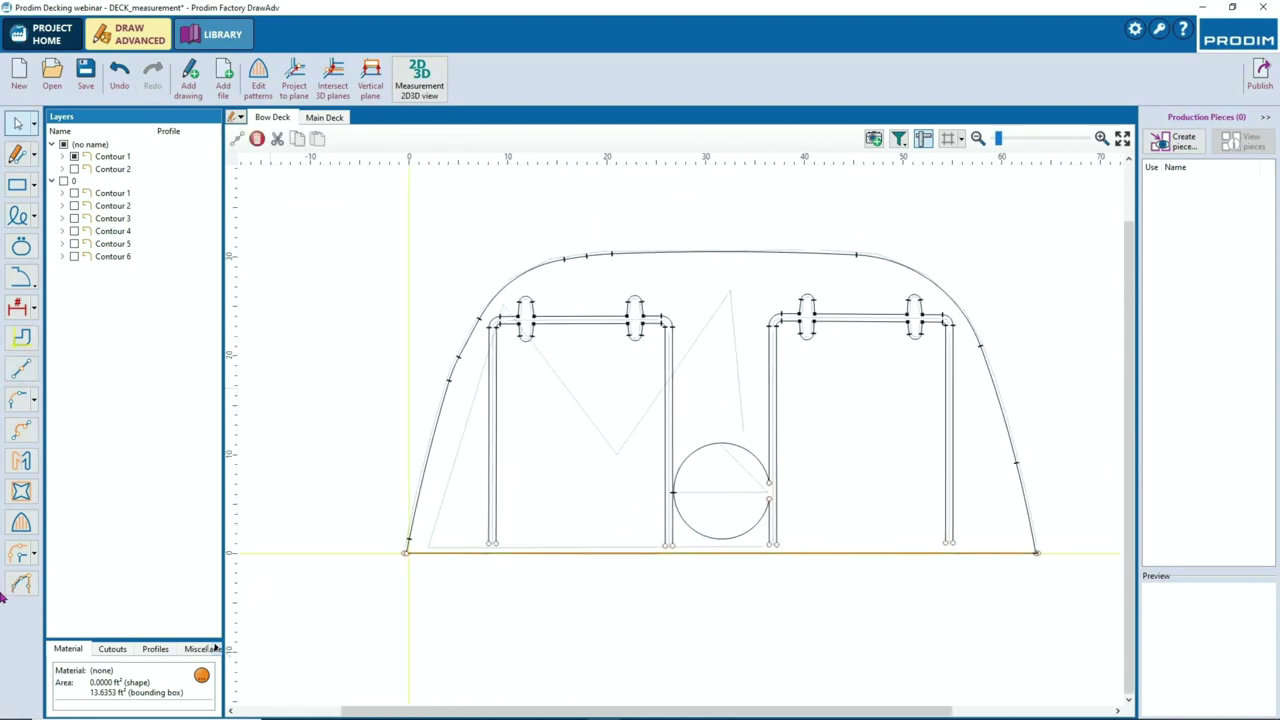
click(21, 553)
drag(657, 564, 650, 536)
click(726, 548)
key(BackSpace)
text(.25)
key(Return)
key(Return)
key(Escape)
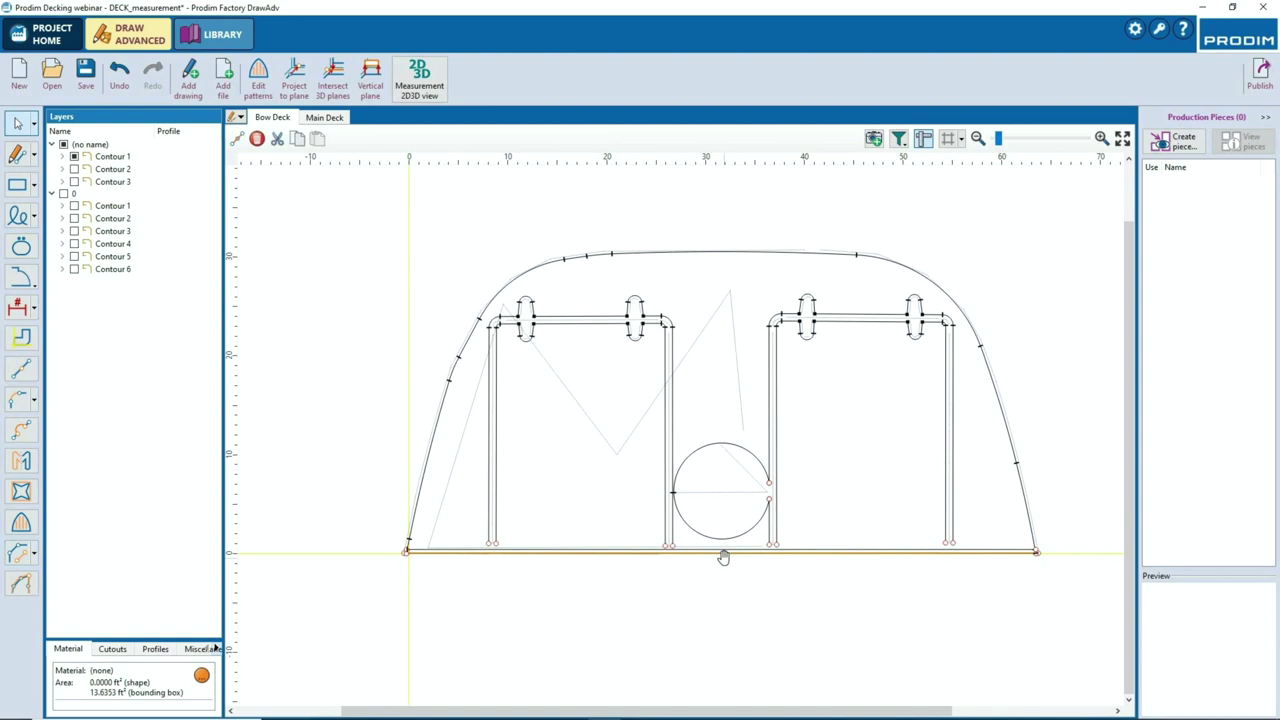
Delete the original bottom edge and the outline overhang below the new edge at the deck's left corner
scroll(484, 561, up, 2)
scroll(334, 547, up, 3)
drag(328, 518, 440, 589)
key(Delete)
Extend the left hatch's two left side lines past the bottom edge and delete the overhangs and the edge segment between them
scroll(447, 567, down, 3)
scroll(476, 557, up, 2)
drag(611, 512, 669, 645)
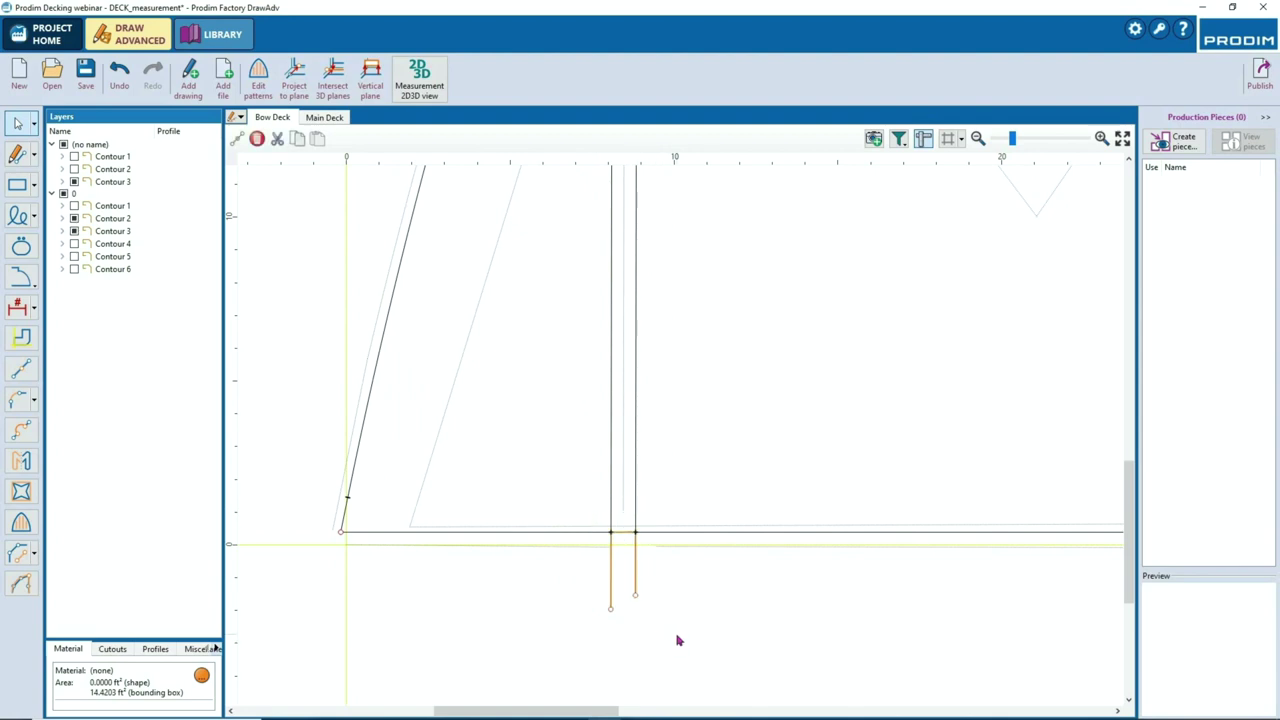
key(Delete)
Extend the left hatch's two right side lines past the bottom edge and delete the overhangs and the edge segment between them
scroll(540, 521, down, 4)
scroll(597, 526, up, 2)
drag(698, 503, 722, 557)
drag(671, 497, 743, 573)
key(Delete)
Extend the right hatch's two left side lines past the bottom edge and delete the overhangs and the edge segment between them
middle_drag(882, 512, 676, 476)
drag(682, 464, 683, 522)
drag(698, 464, 757, 527)
drag(660, 492, 724, 548)
key(Delete)
Trim the right hatch's right side lines at the bottom edge, including the segment between them, and delete the overhang at the deck's right corner
middle_drag(1045, 469, 816, 476)
drag(771, 467, 785, 523)
click(825, 511)
drag(822, 564, 825, 567)
key(Delete)
drag(884, 461, 997, 549)
key(Delete)
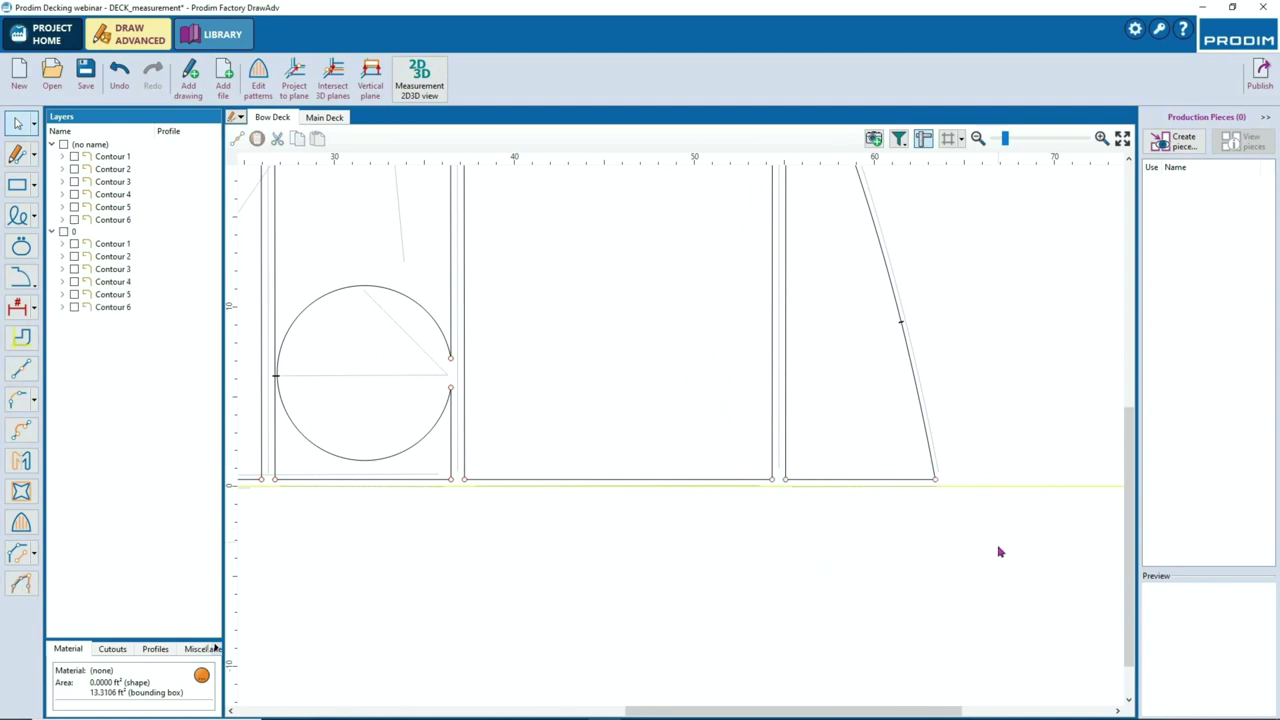
Combine the contours of the two layers into one layer and rename it Bow Deck
scroll(862, 569, down, 4)
drag(97, 146, 118, 233)
click(98, 145)
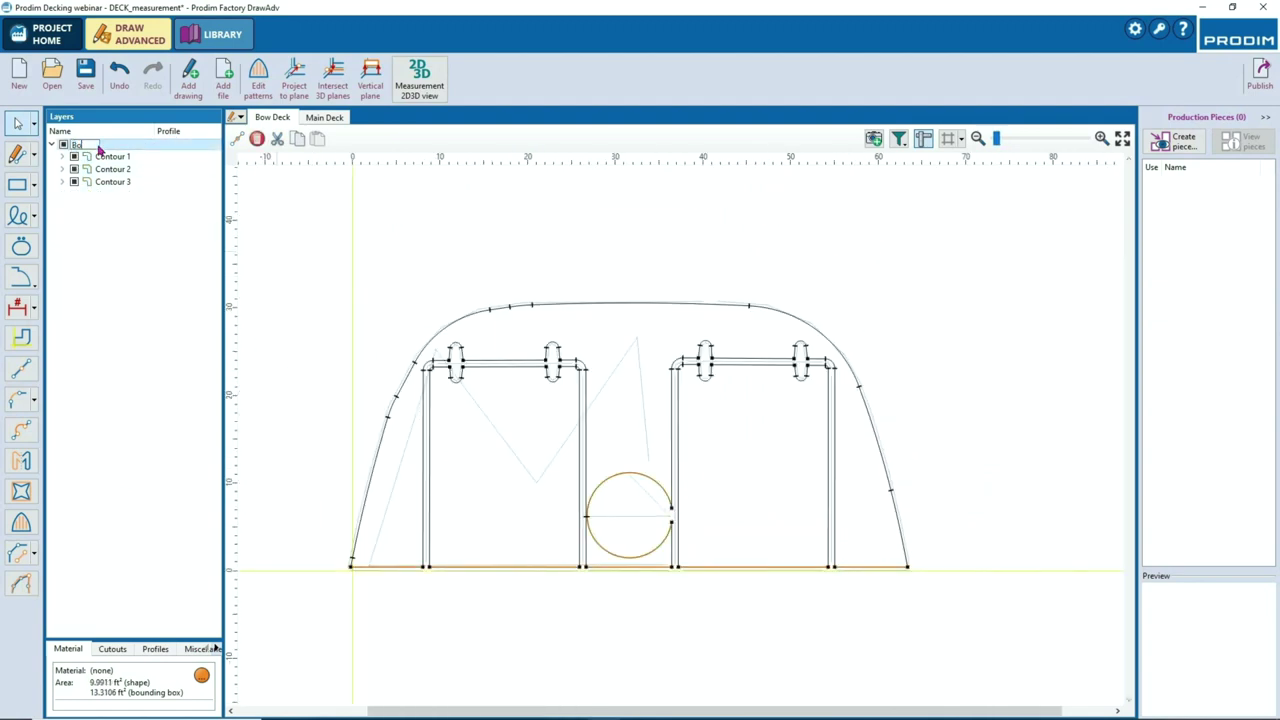
key(Return)
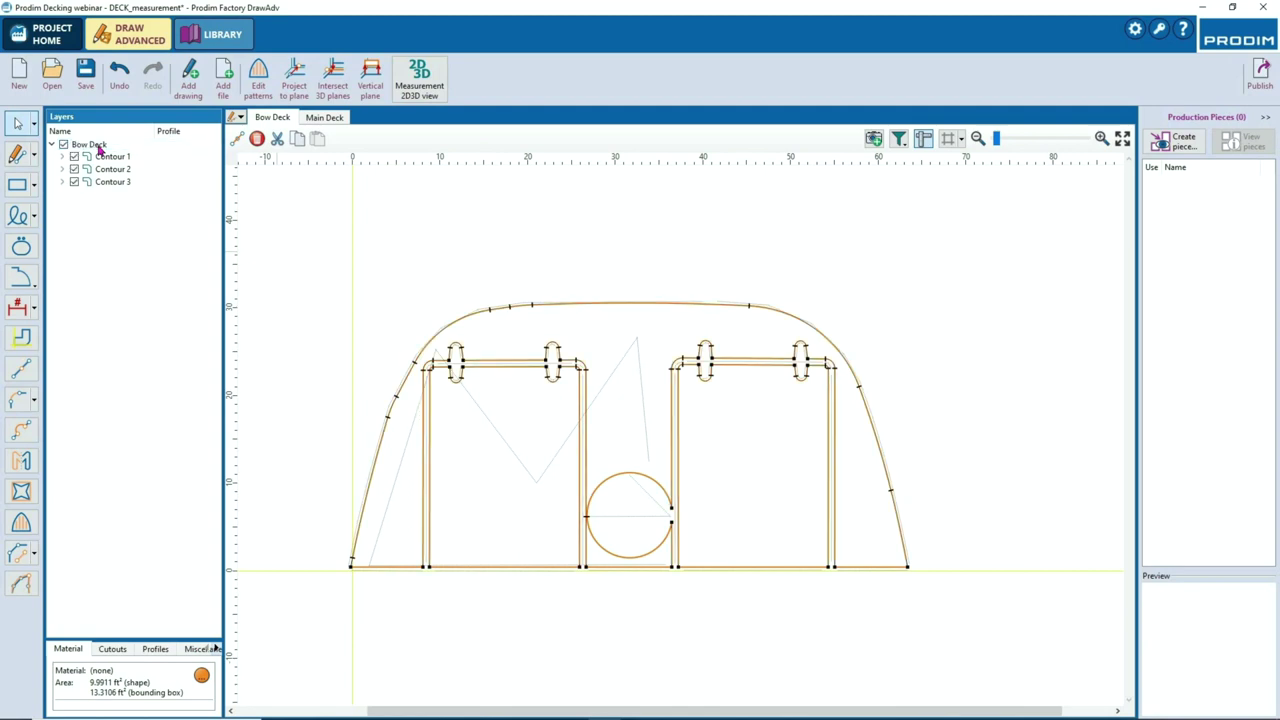
click(1022, 381)
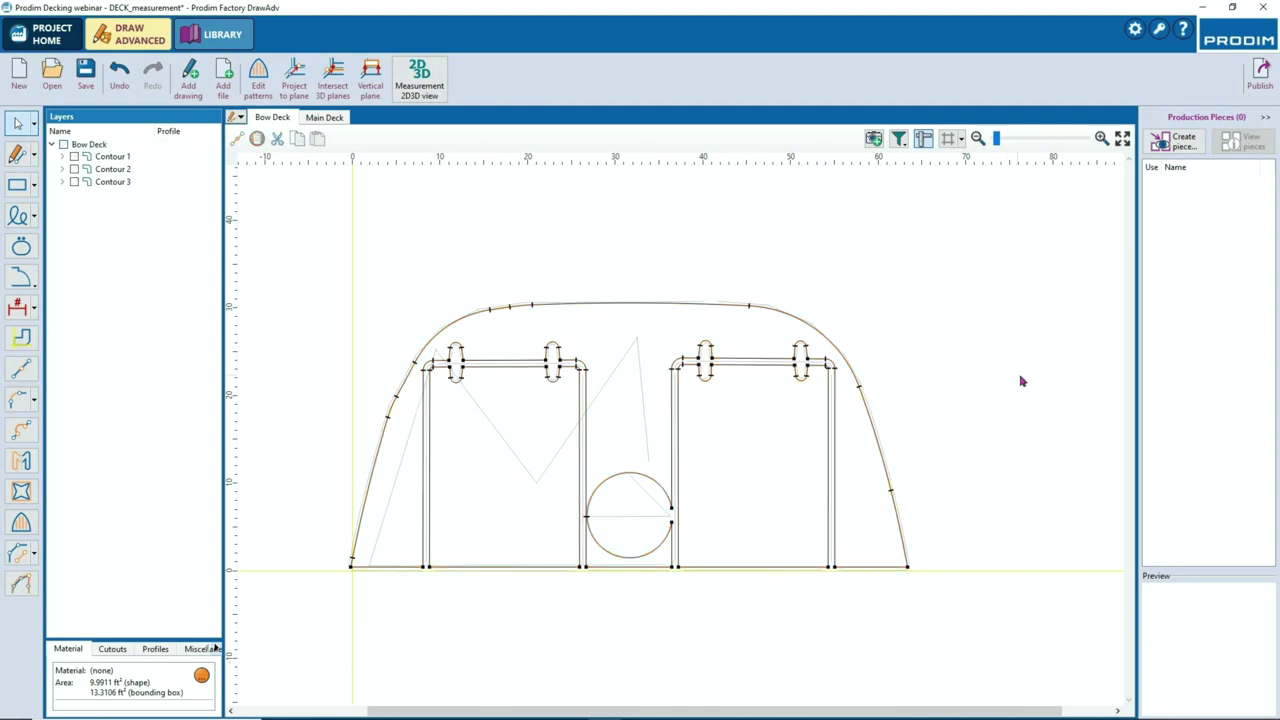
Fillet the upper left junction between the left hatch's left hinge and the outer hatch line with radius 0.3
click(21, 398)
scroll(445, 365, up, 4)
click(449, 341)
click(463, 329)
click(477, 361)
text(.3)
key(Return)
key(Return)
Fillet the three remaining junctions of the left hatch's left hinge with the hatch lines using the same radius
click(446, 372)
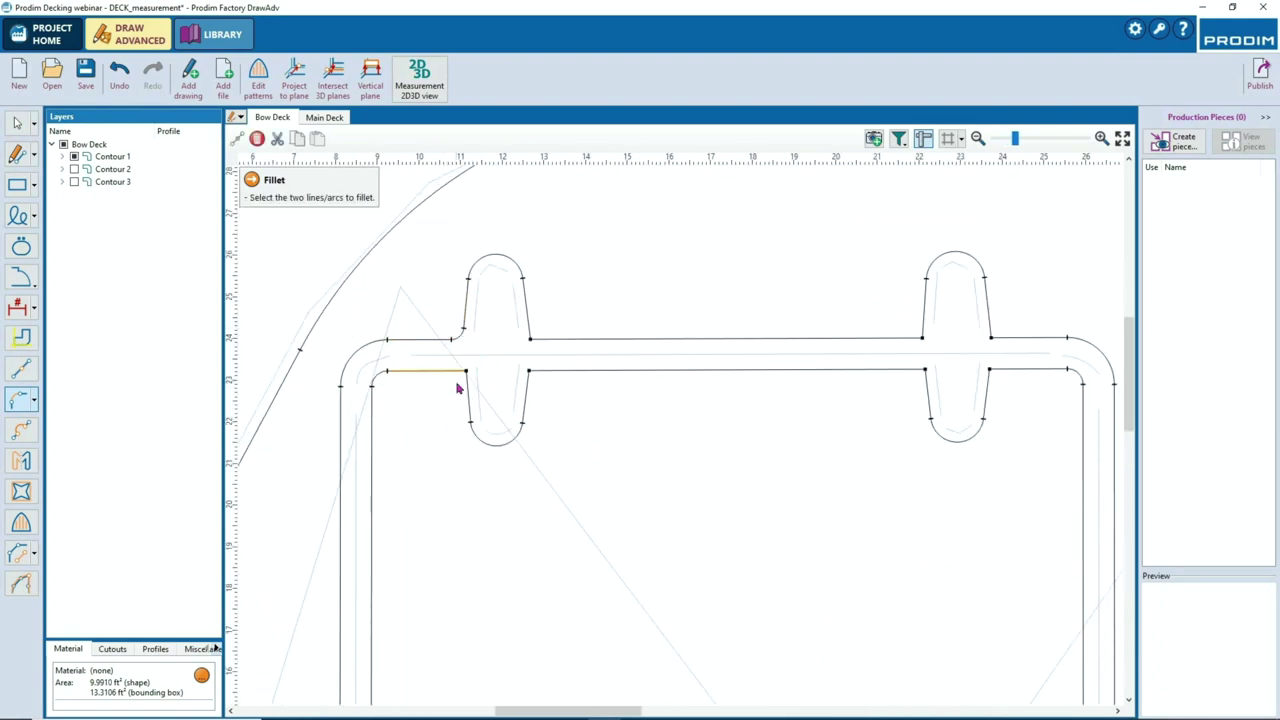
click(467, 392)
click(525, 389)
click(545, 371)
click(528, 325)
click(549, 340)
Fillet all four junctions of the left hatch's right hinge with the hatch lines using the same radius
click(900, 338)
click(925, 328)
click(928, 331)
click(991, 328)
double_click(1000, 339)
click(993, 369)
click(988, 388)
click(926, 384)
click(913, 370)
Fillet all four junctions of the right hatch's left hinge with the hatch lines using the same radius
scroll(985, 480, down, 4)
middle_drag(985, 480, 514, 420)
scroll(845, 350, up, 3)
scroll(811, 364, up, 1)
click(809, 362)
click(818, 372)
click(819, 373)
click(877, 373)
click(888, 362)
click(888, 361)
click(884, 321)
click(891, 329)
click(817, 321)
click(810, 328)
click(812, 328)
Fillet all four junctions of the right hatch's right hinge with the hatch lines using the same radius
scroll(895, 358, down, 4)
middle_drag(895, 358, 711, 354)
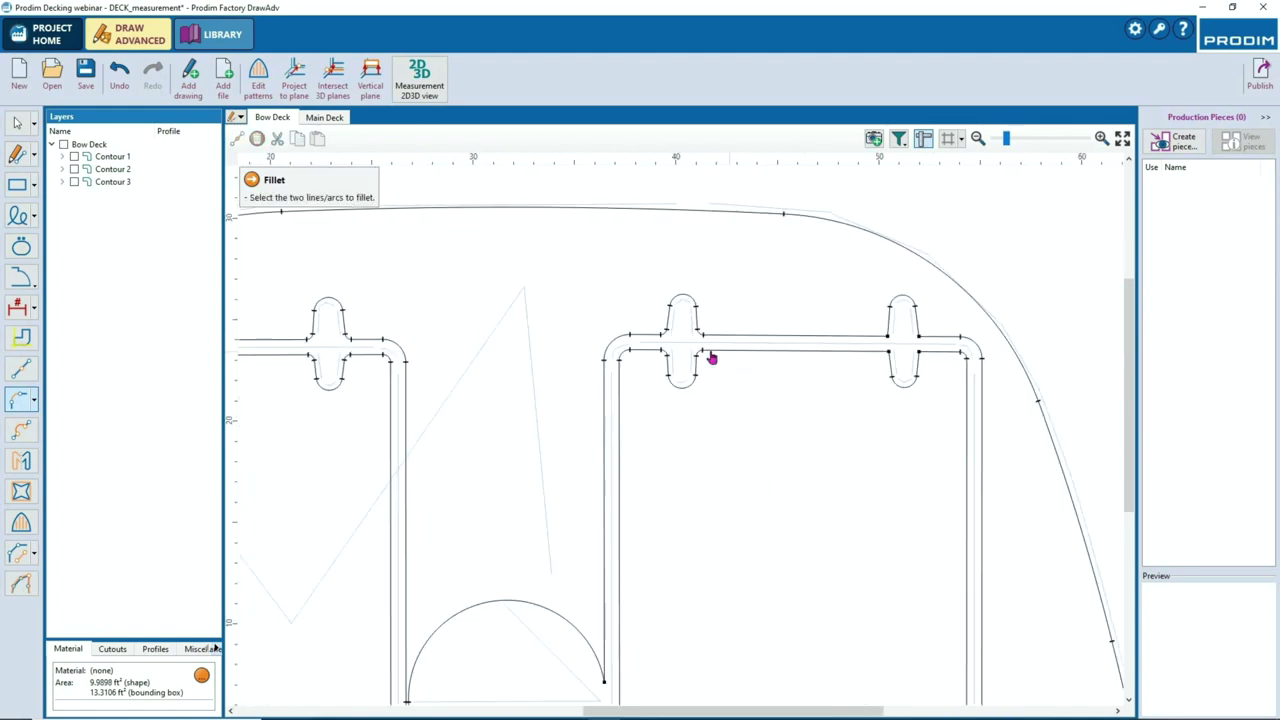
scroll(900, 340, up, 4)
click(852, 332)
click(845, 339)
click(846, 362)
click(844, 371)
click(854, 384)
click(911, 398)
click(912, 394)
click(928, 373)
click(933, 356)
click(930, 343)
click(913, 322)
scroll(889, 364, down, 6)
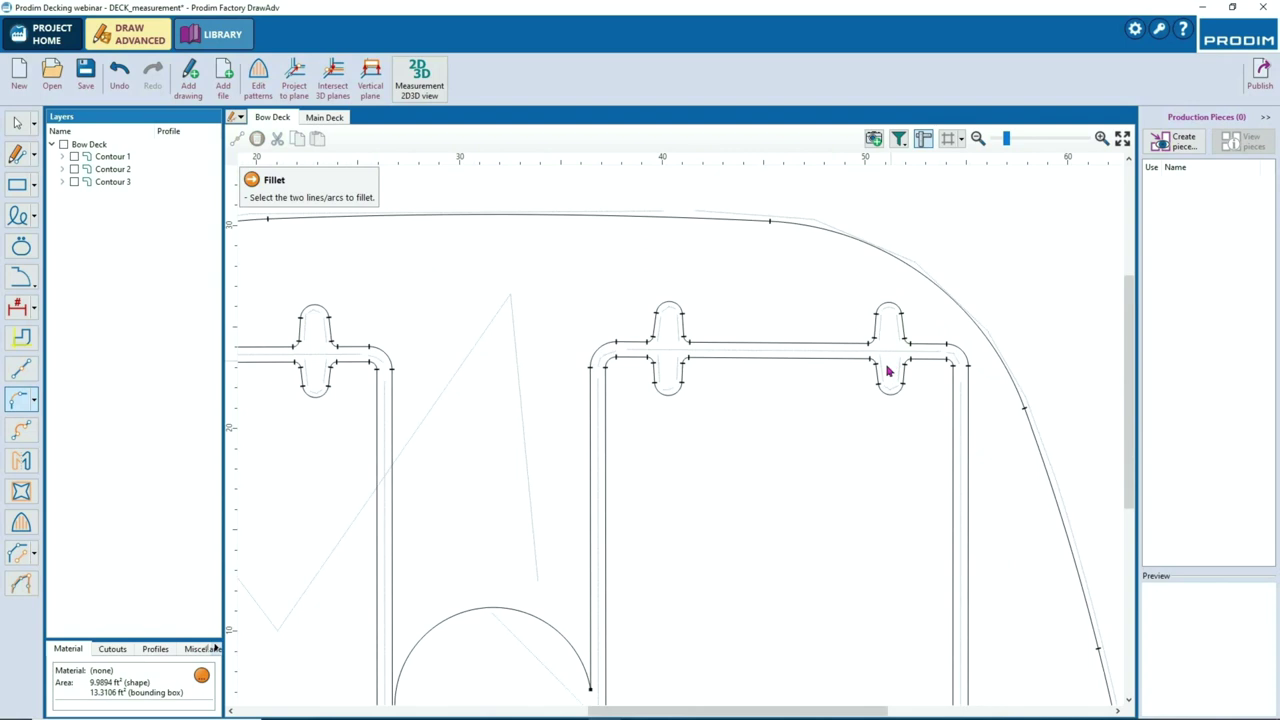
Fillet both ends of the circle's upper arc with the adjoining deck lines using the same radius
scroll(706, 504, up, 4)
click(735, 480)
click(727, 455)
click(733, 450)
click(978, 450)
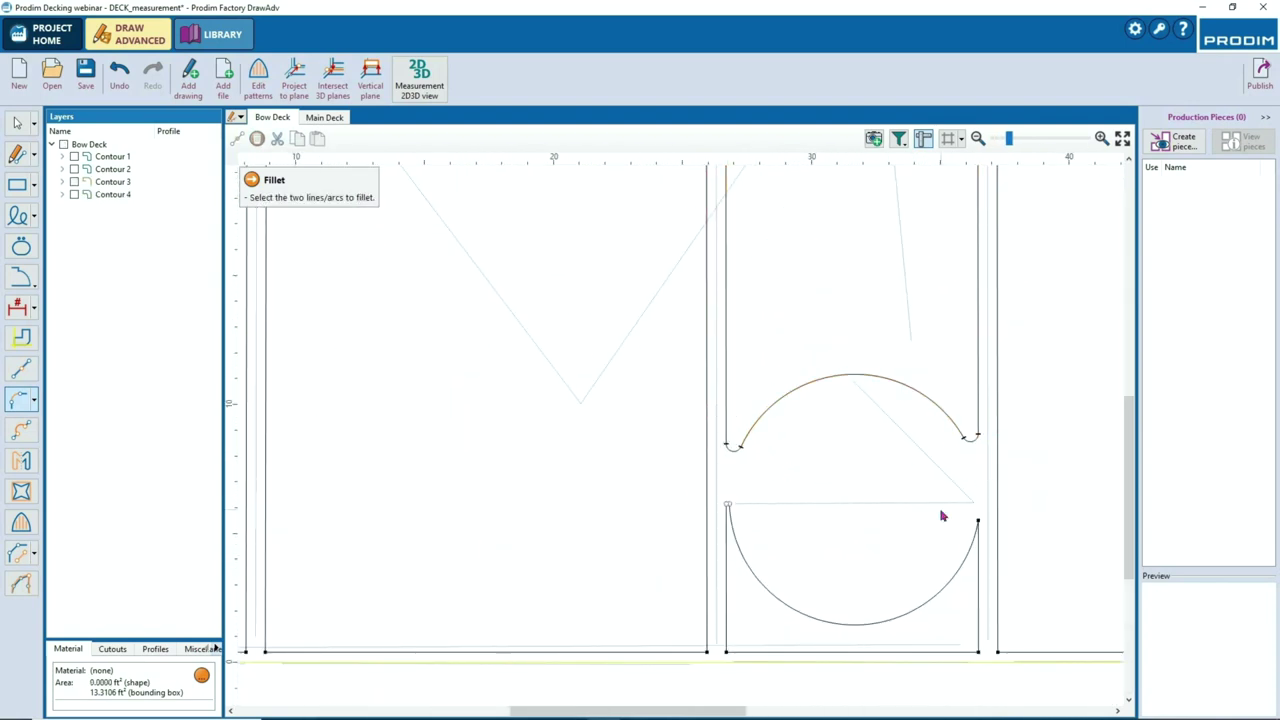
Fillet both ends of the circle's lower arc with the adjoining vertical lines using the same radius
click(968, 551)
click(978, 560)
click(880, 517)
click(745, 560)
click(727, 574)
click(829, 495)
Fillet the deck outline's outer lower-left corner with a radius of 0.5
scroll(808, 482, down, 5)
scroll(510, 562, up, 6)
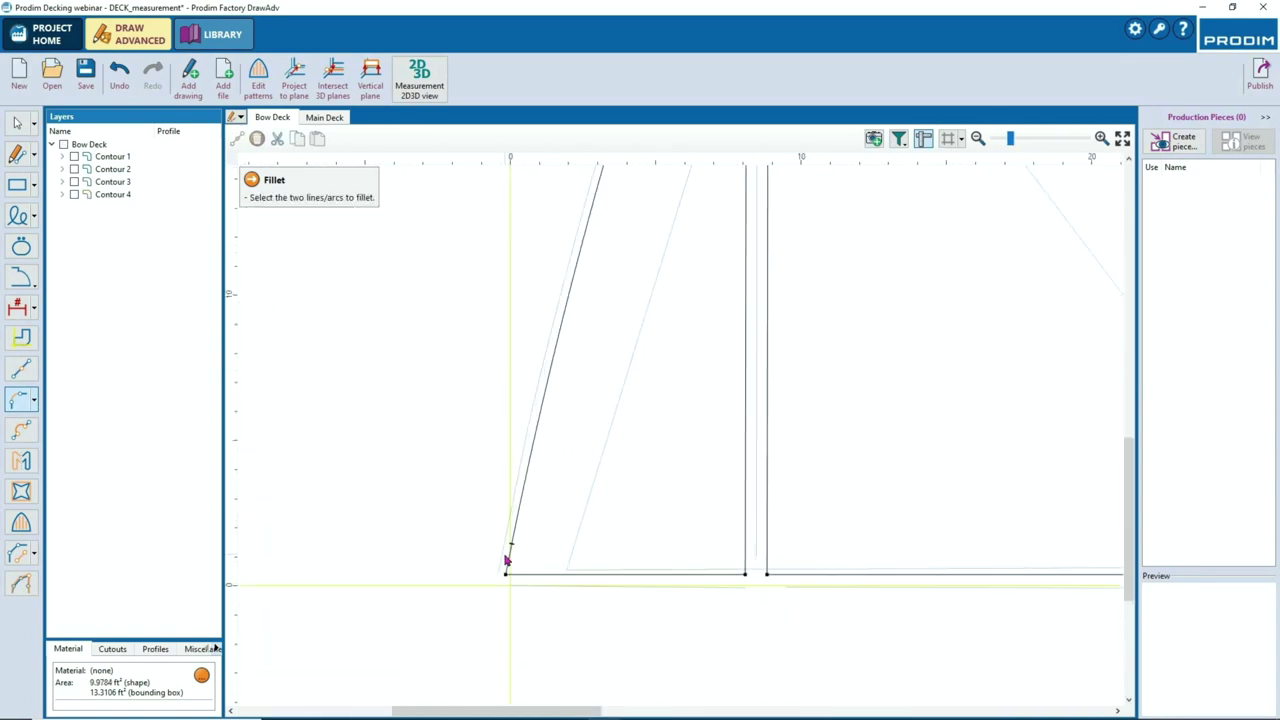
click(510, 561)
click(527, 581)
click(493, 580)
text(.5)
key(Return)
Fillet the two bottom corners beside the gap between the left deck edge and the left hatch, radius 0.5
click(773, 582)
click(809, 559)
click(874, 540)
click(838, 561)
click(886, 578)
scroll(891, 573, down, 3)
middle_drag(1050, 572, 817, 540)
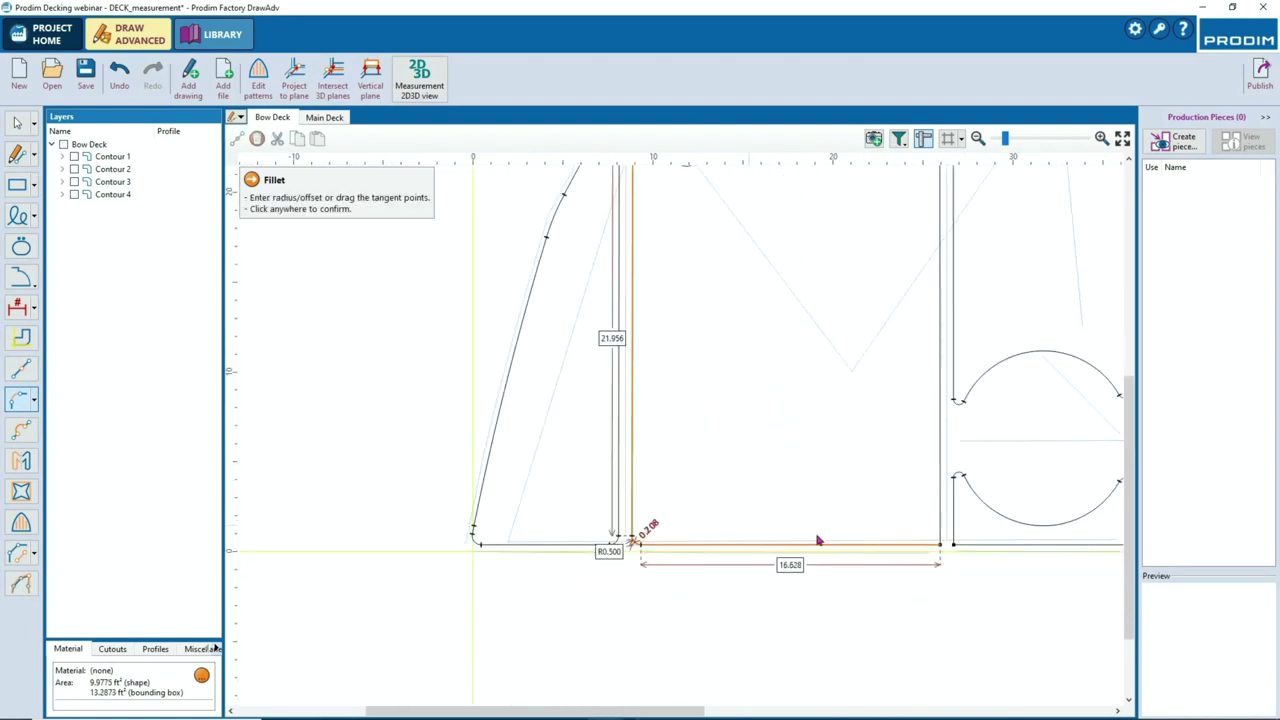
Fillet the left hatch's lower-right corner and the lower-left corner of the piece below the circle, radius 0.5
click(908, 545)
click(934, 545)
click(962, 539)
click(954, 541)
click(962, 545)
click(1013, 563)
Fillet the bottom corners on both sides of the two gaps bordering the right hatch with the same radius
middle_drag(916, 578, 503, 591)
click(718, 552)
click(735, 554)
click(1059, 556)
click(1052, 552)
click(1050, 555)
click(1038, 552)
click(1034, 556)
click(1034, 555)
scroll(998, 530, down, 2)
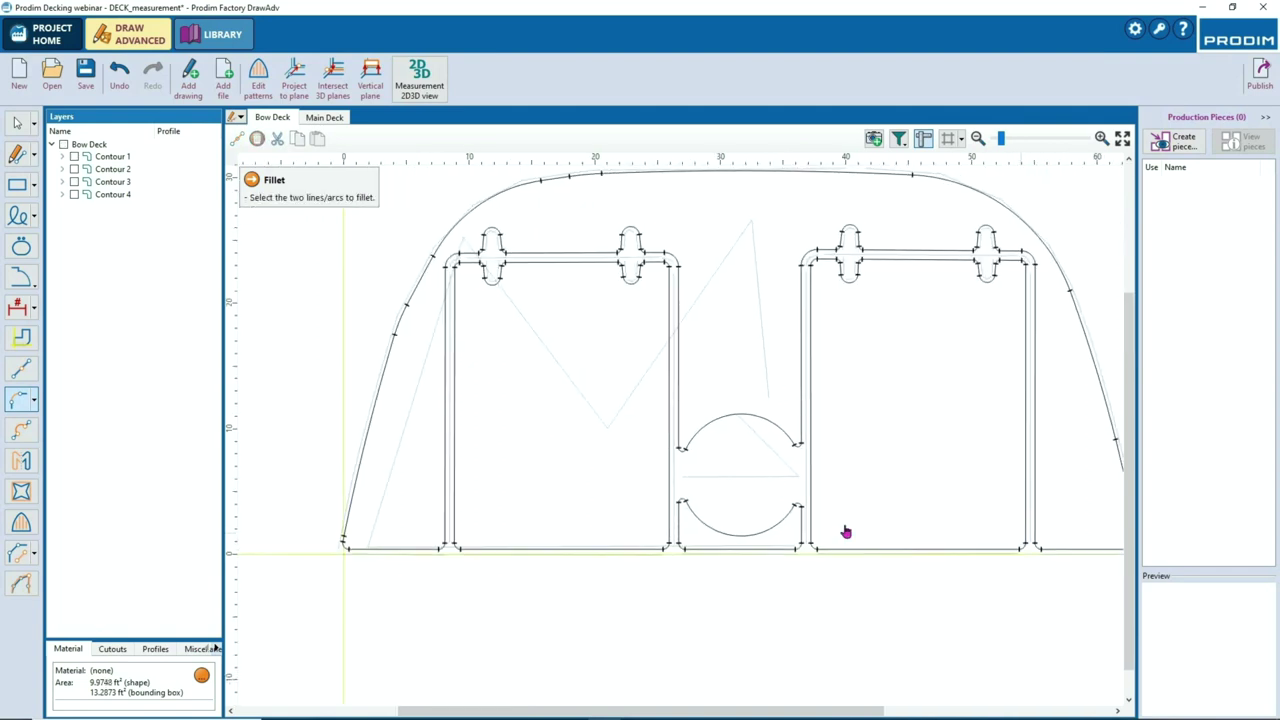
Fillet the deck outline's outer lower-right corner with the same radius and finish filleting
middle_drag(1101, 549, 846, 531)
click(870, 533)
click(878, 566)
scroll(888, 579, down, 3)
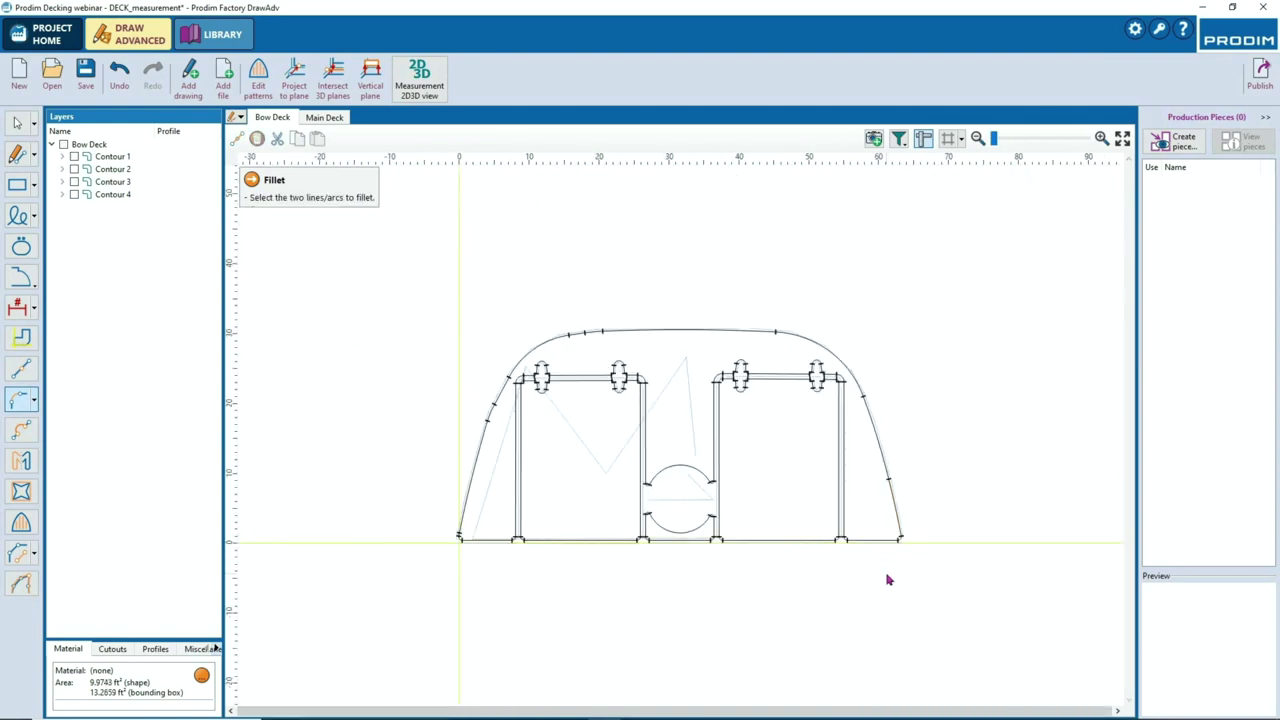
key(Escape)
Split the circle's upper arc at its midpoint, 5.330 from each end
scroll(717, 440, up, 3)
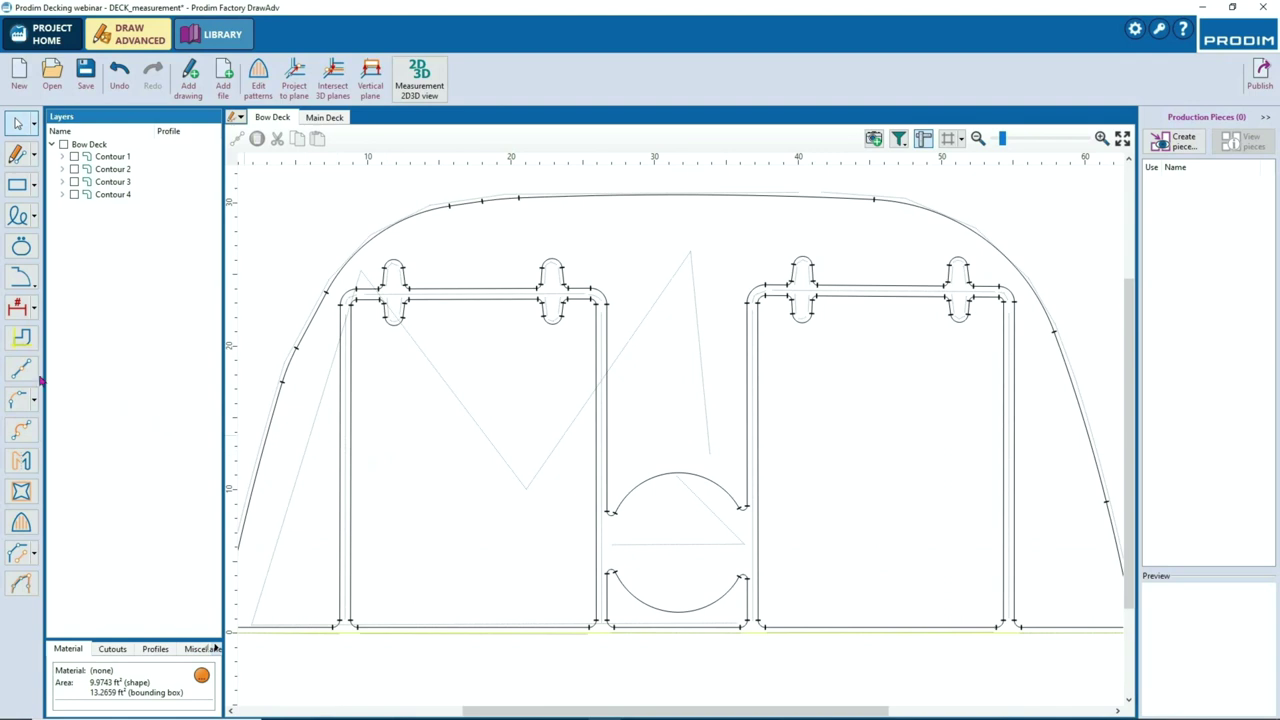
click(22, 369)
click(697, 486)
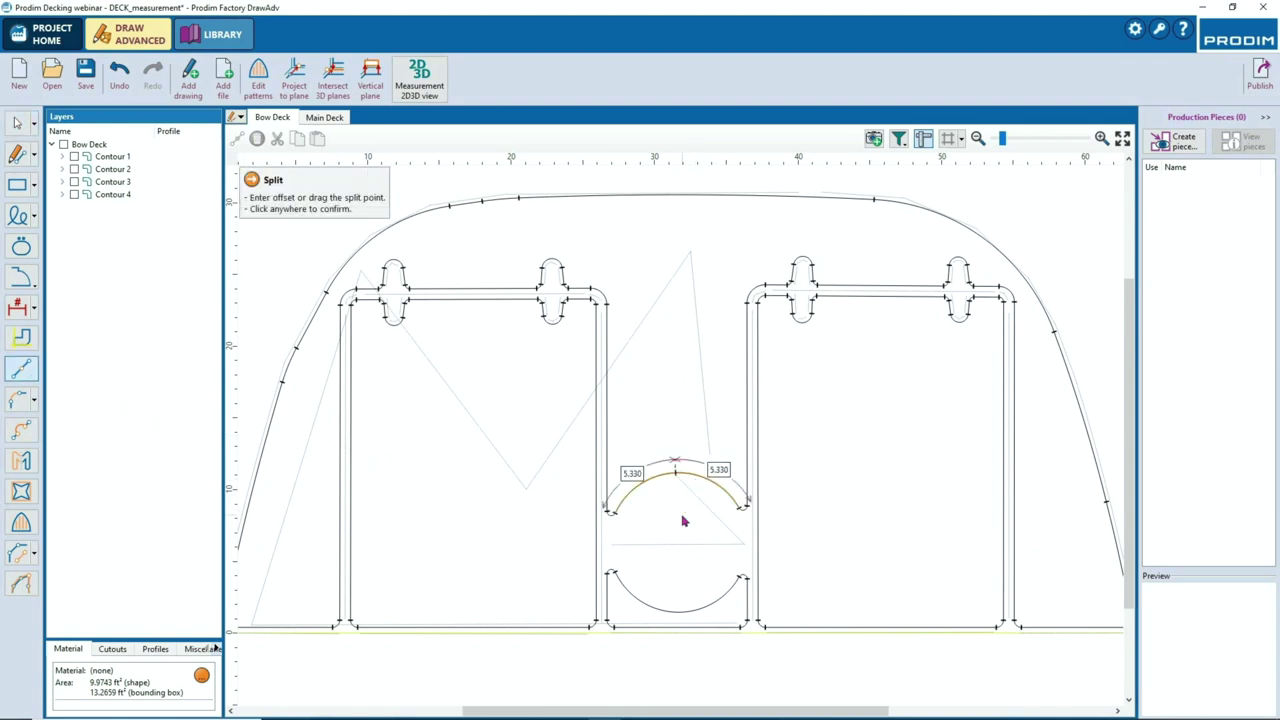
click(684, 521)
Split the deck's top edge directly above the circle's split point, 10.923 from the segment's left end
scroll(690, 503, down, 2)
click(694, 260)
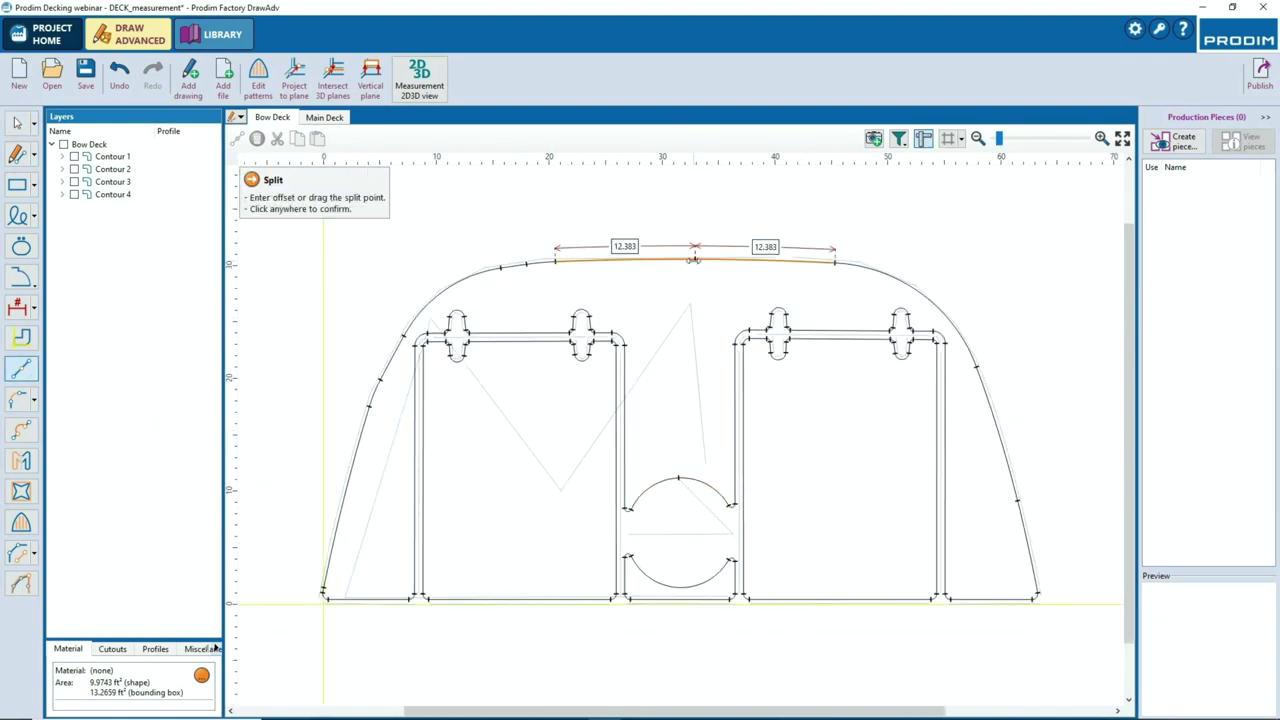
drag(695, 260, 679, 261)
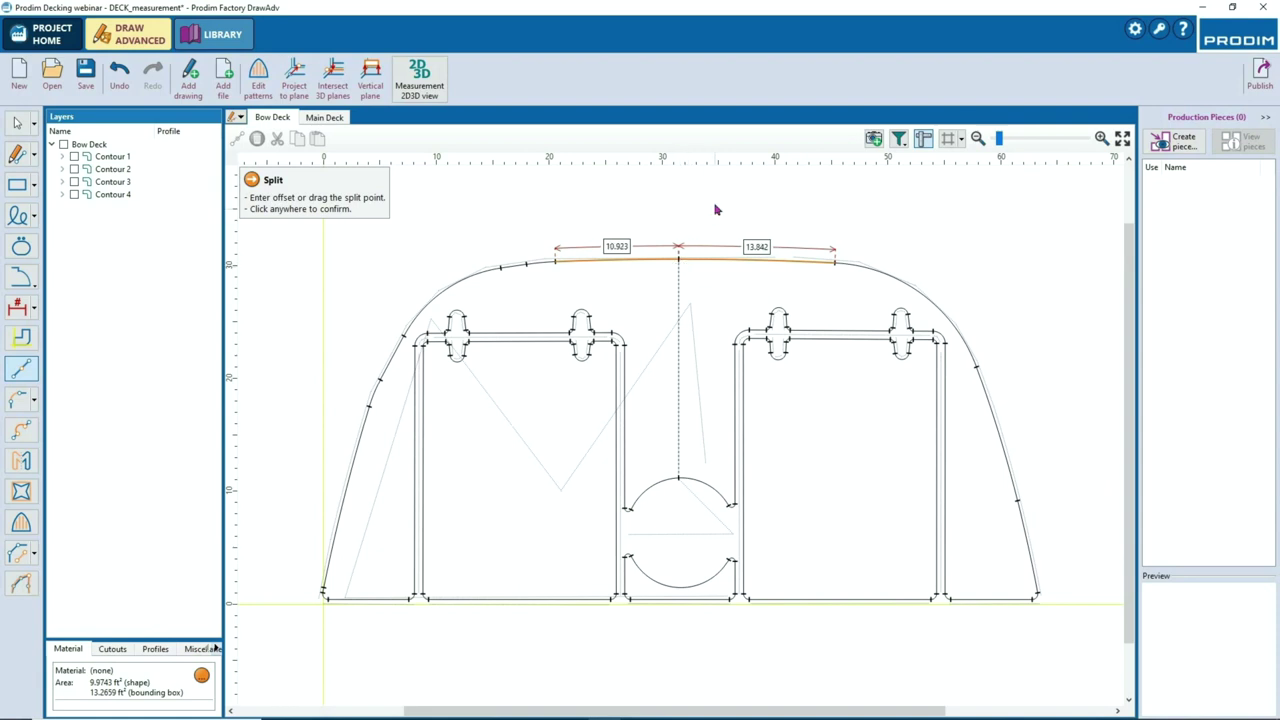
click(716, 210)
Draw a vertical line from the top edge's split point down to the split point on the circle's upper arc
click(18, 155)
click(676, 260)
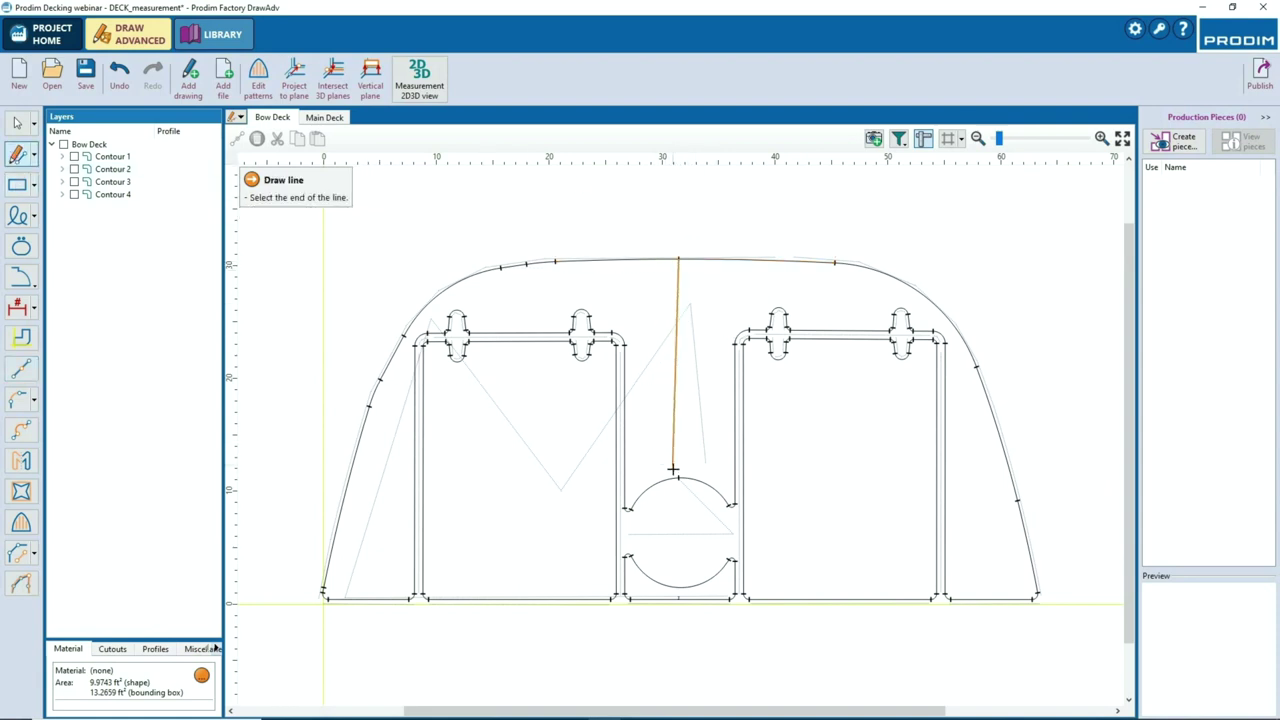
click(766, 514)
key(Escape)
Offset the vertical centre line by 0.0625 to each side
click(679, 378)
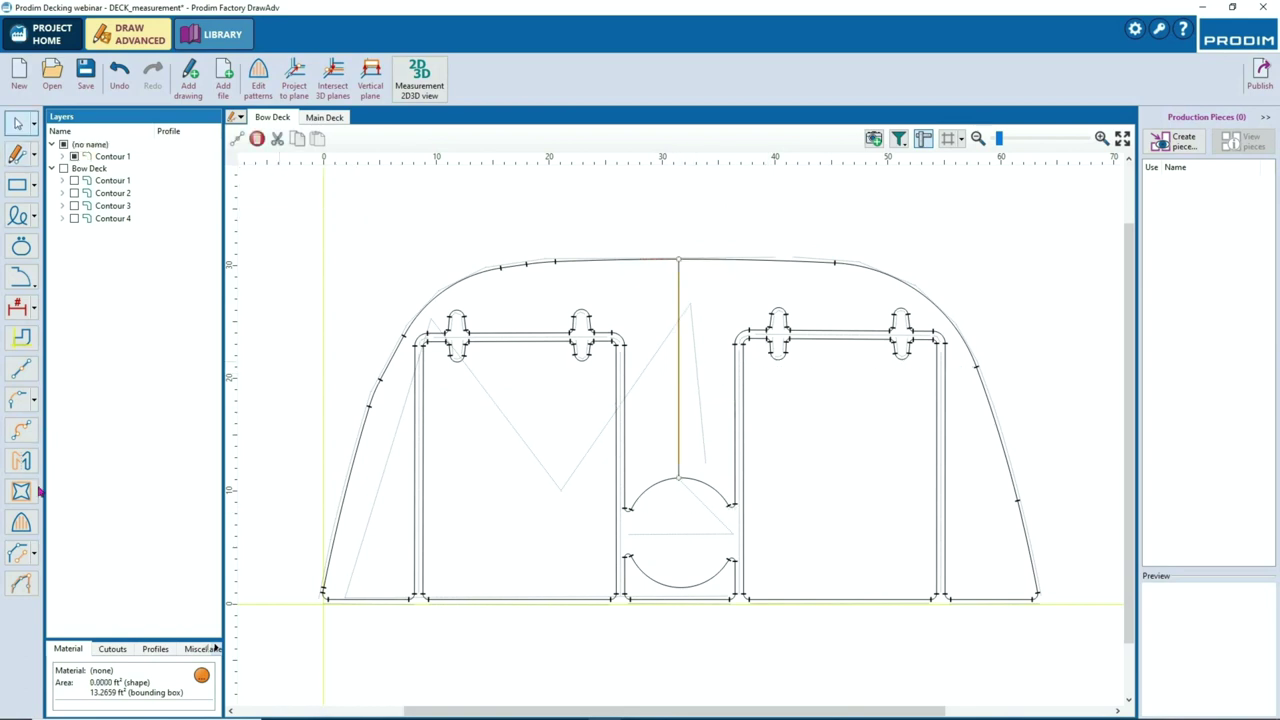
click(24, 557)
scroll(675, 367, up, 5)
click(677, 370)
text(.0)
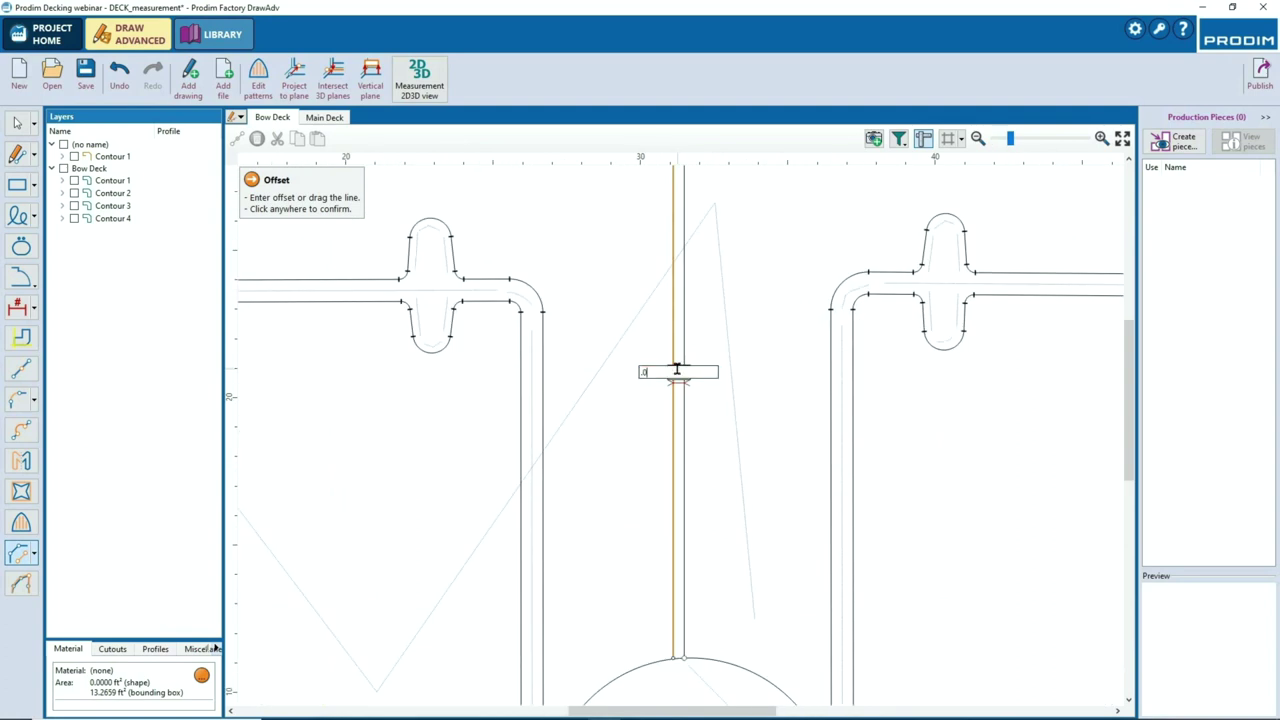
key(Return)
scroll(705, 366, up, 3)
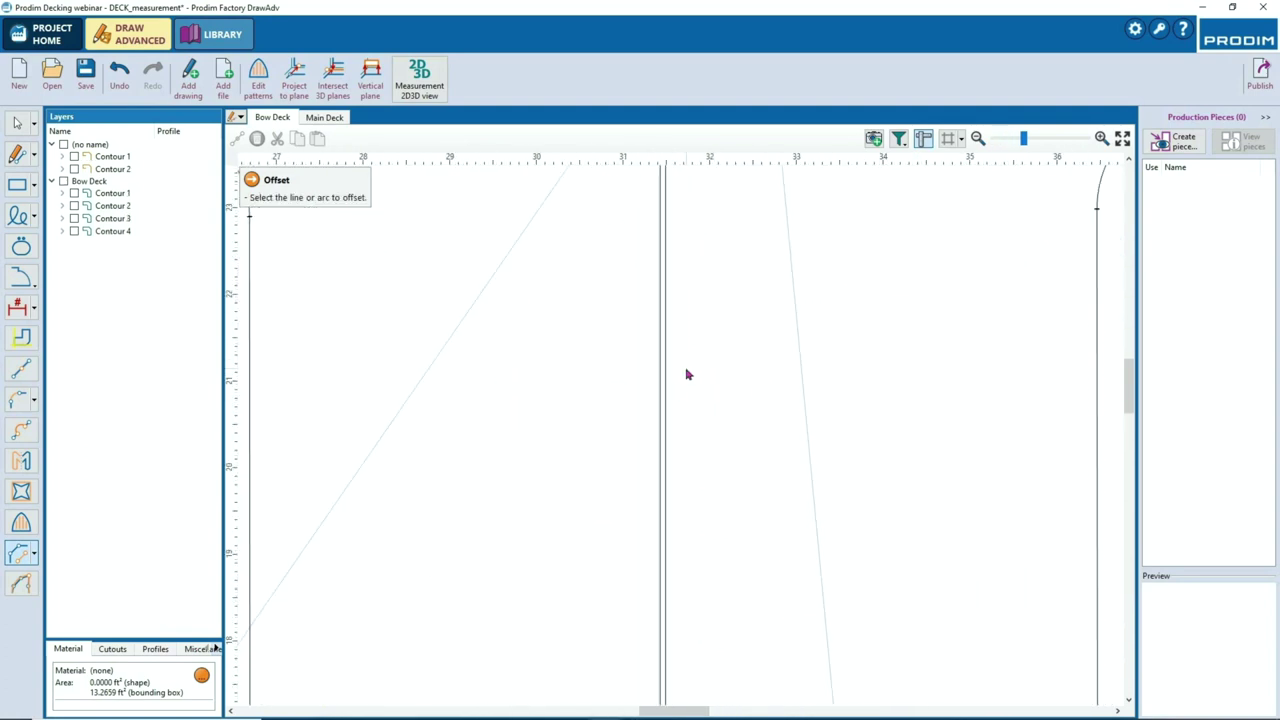
click(664, 390)
click(661, 396)
text(-.0625)
key(Return)
key(Return)
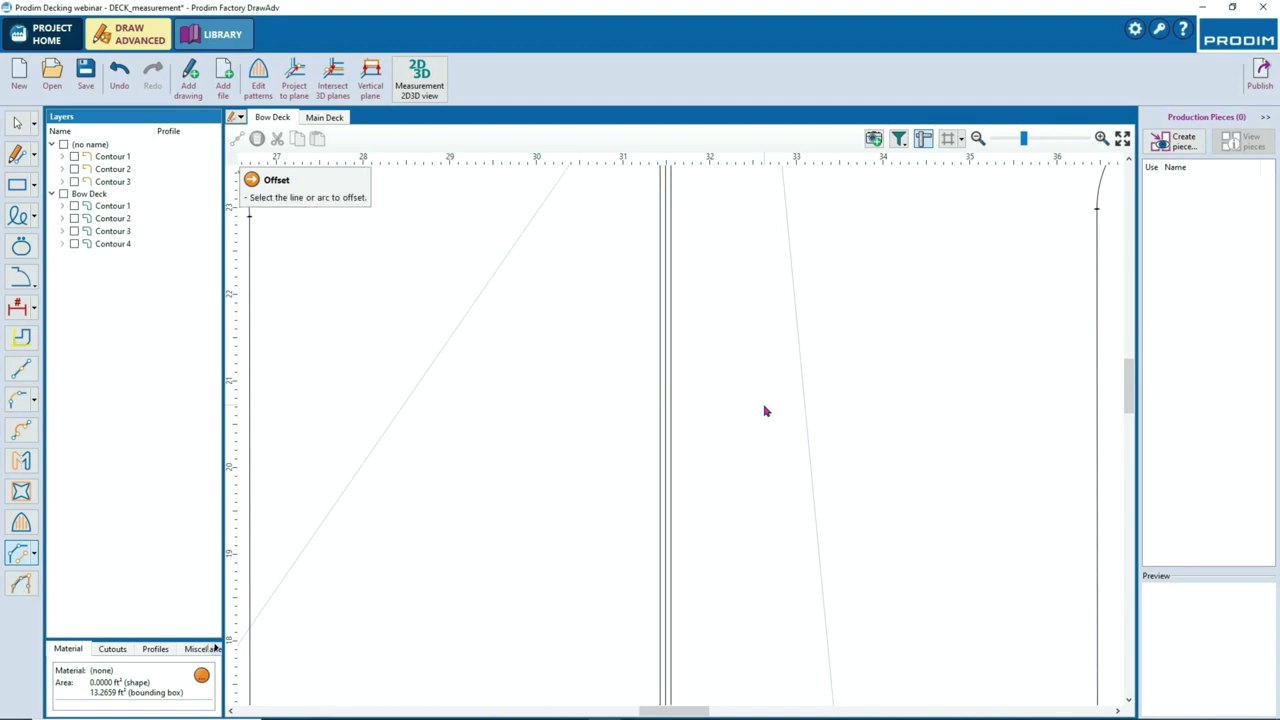
Delete the original centre line between the two offset lines
key(Escape)
click(664, 410)
key(Delete)
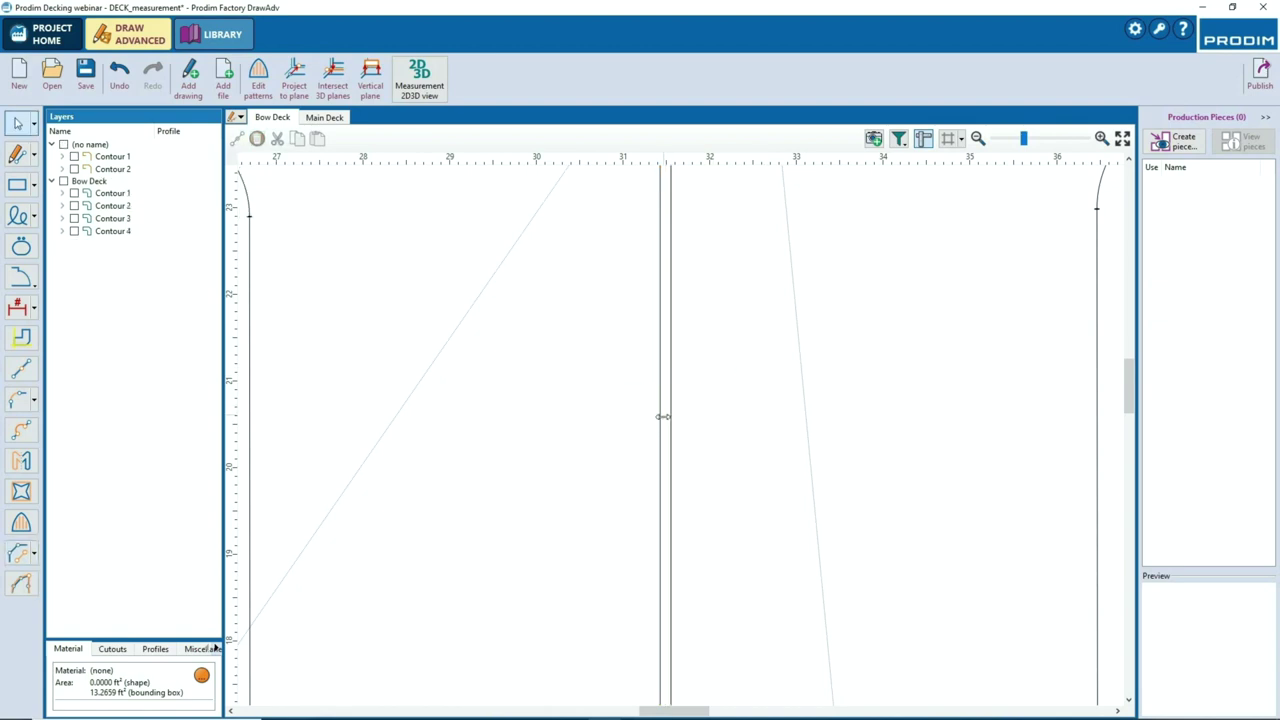
Fillet the upper ends of the two offset lines with the deck's top edge, opening the outline between them
scroll(663, 416, down, 6)
scroll(664, 320, up, 8)
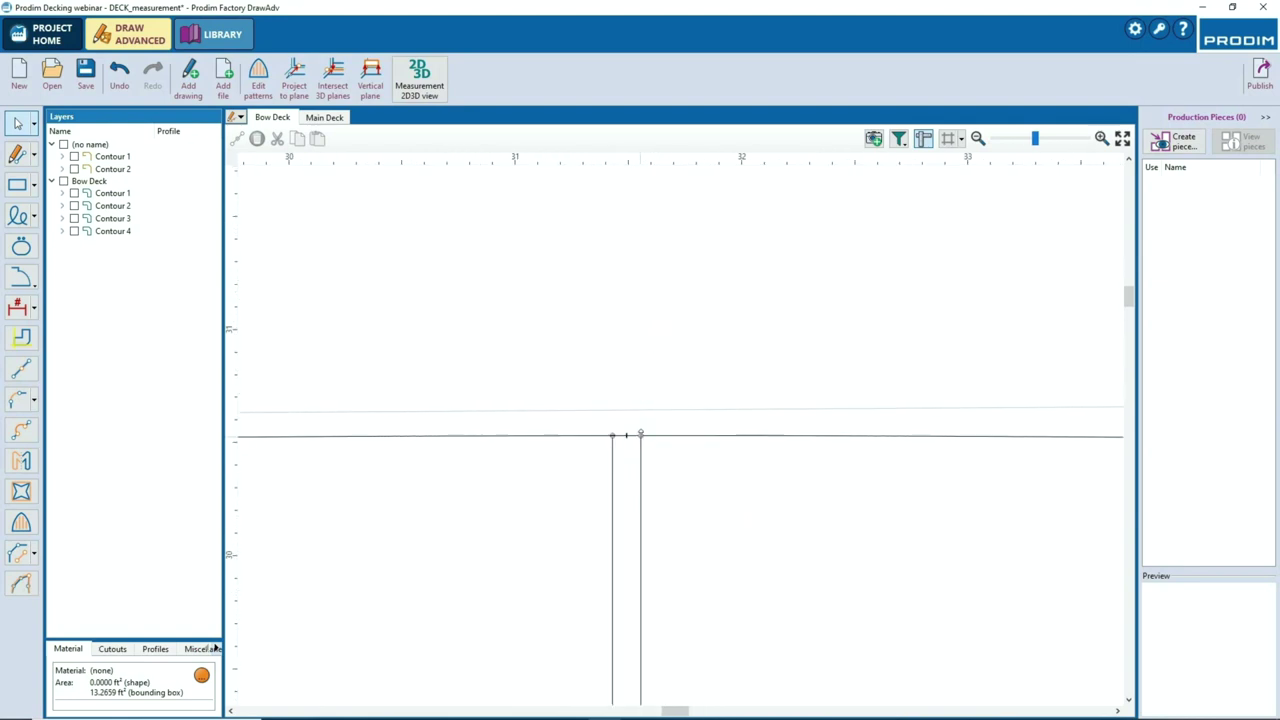
drag(641, 437, 744, 503)
click(797, 516)
key(Delete)
right_click(745, 504)
click(20, 398)
click(546, 440)
click(614, 480)
click(724, 507)
click(642, 487)
click(698, 441)
Fillet the lower ends of the two offset lines with the left and right halves of the circle's upper arc
scroll(700, 537, down, 10)
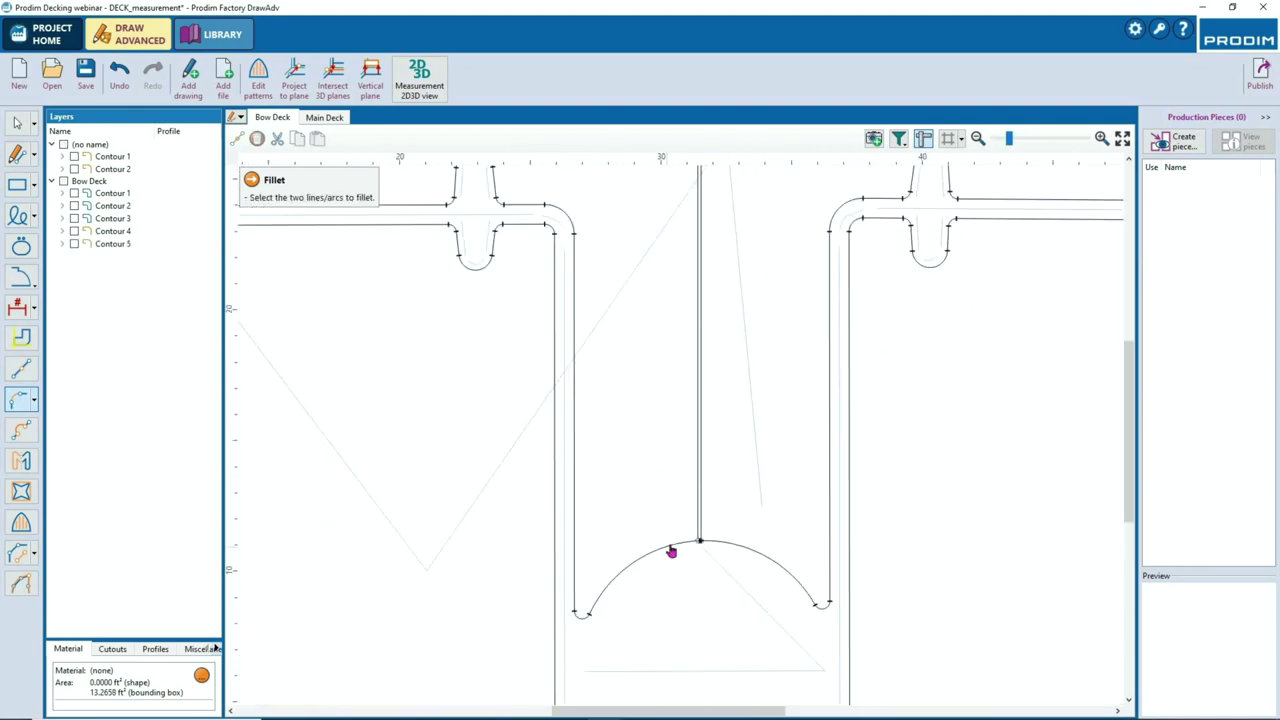
scroll(692, 543, up, 7)
click(695, 540)
click(719, 515)
click(793, 496)
click(733, 510)
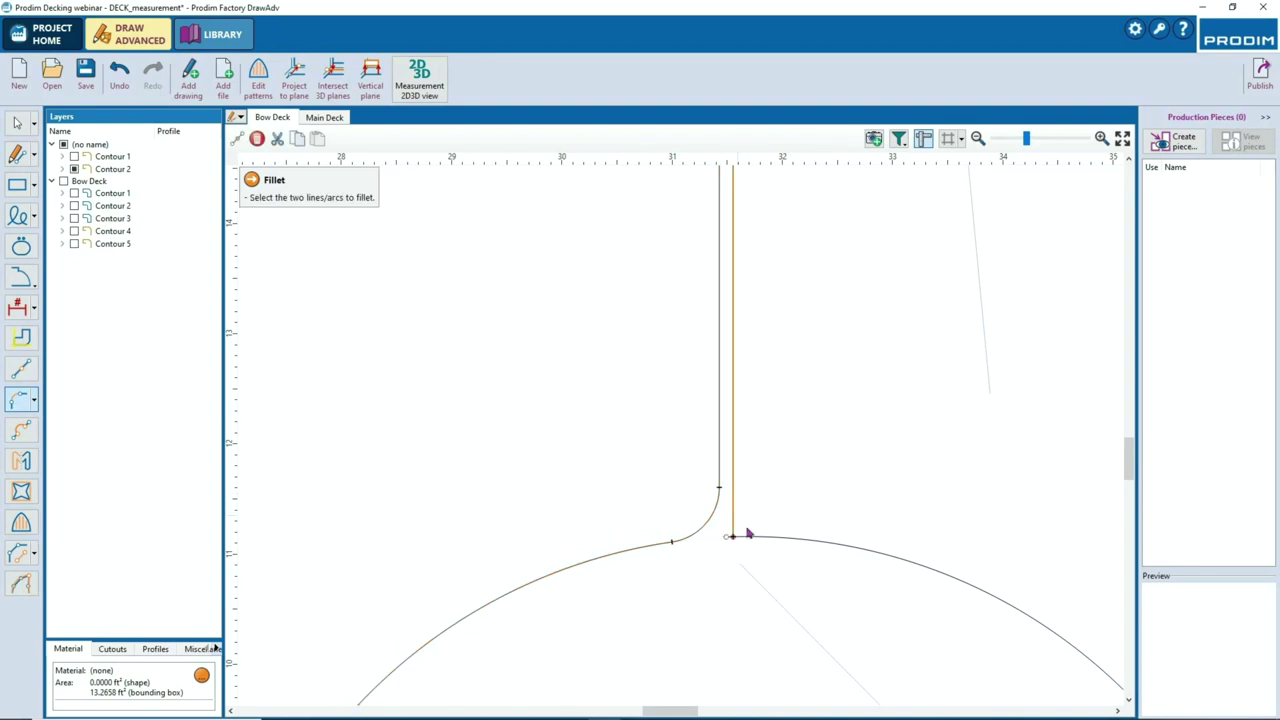
click(765, 538)
click(762, 594)
scroll(728, 537, up, 1)
click(728, 538)
key(Escape)
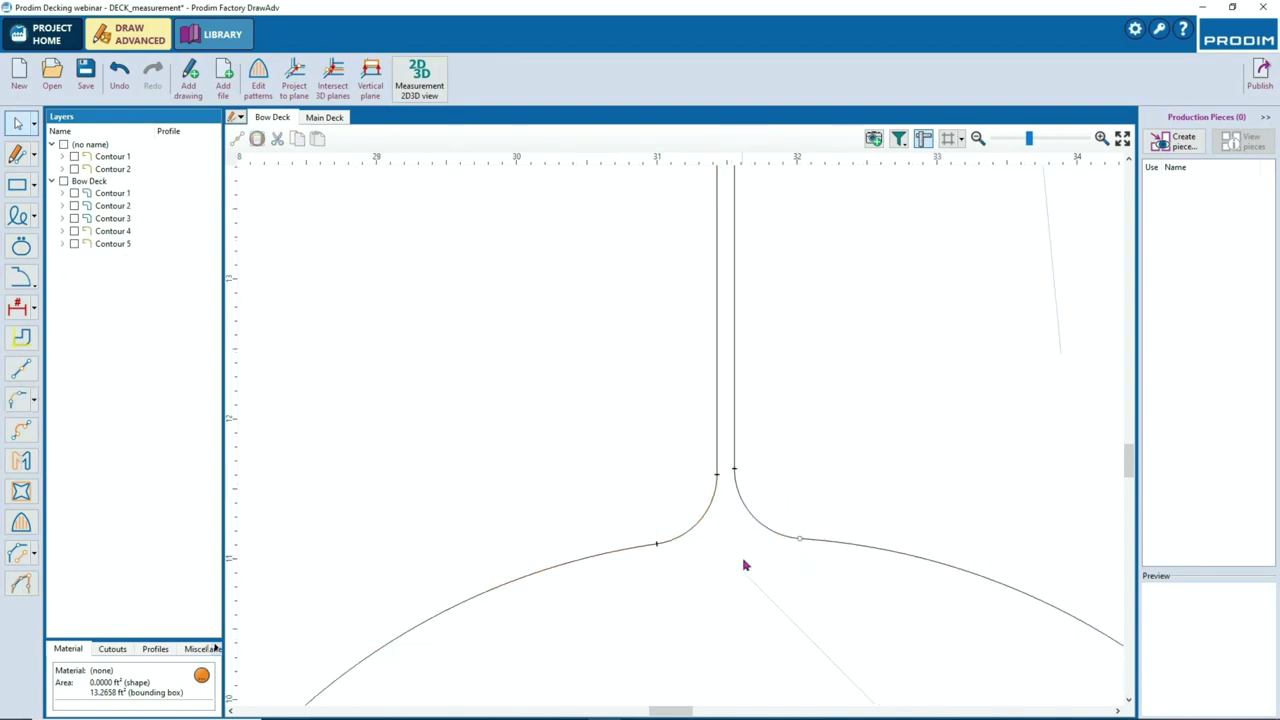
Move the contours of the unnamed layer into the Bow Deck layer
scroll(752, 560, down, 8)
drag(101, 146, 98, 183)
click(481, 300)
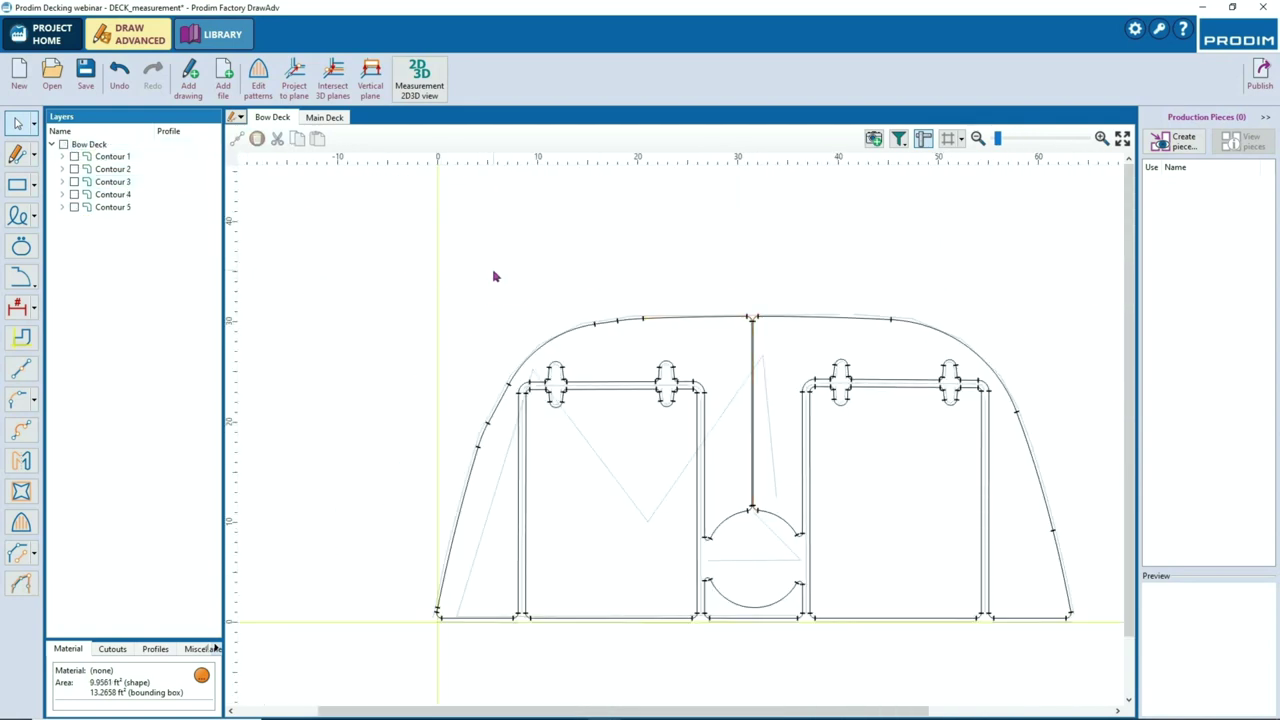
Offset the whole right hatch contour inward by 1
scroll(490, 285, down, 1)
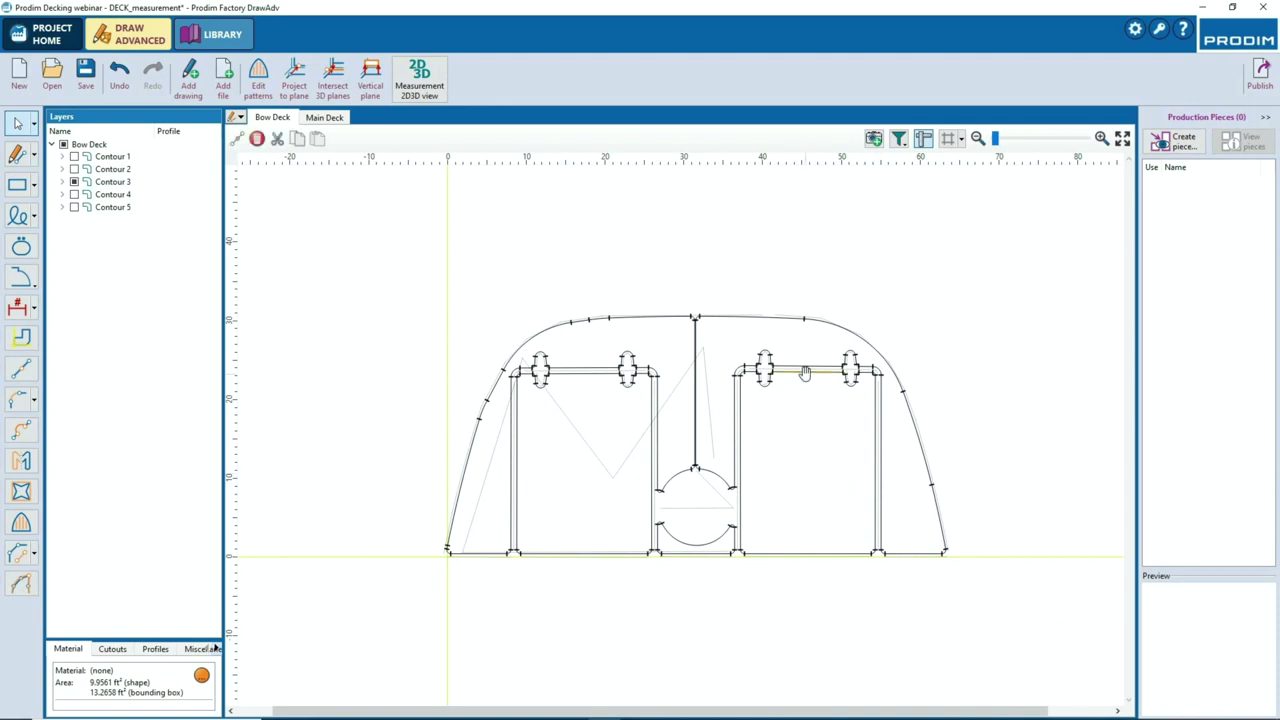
click(74, 182)
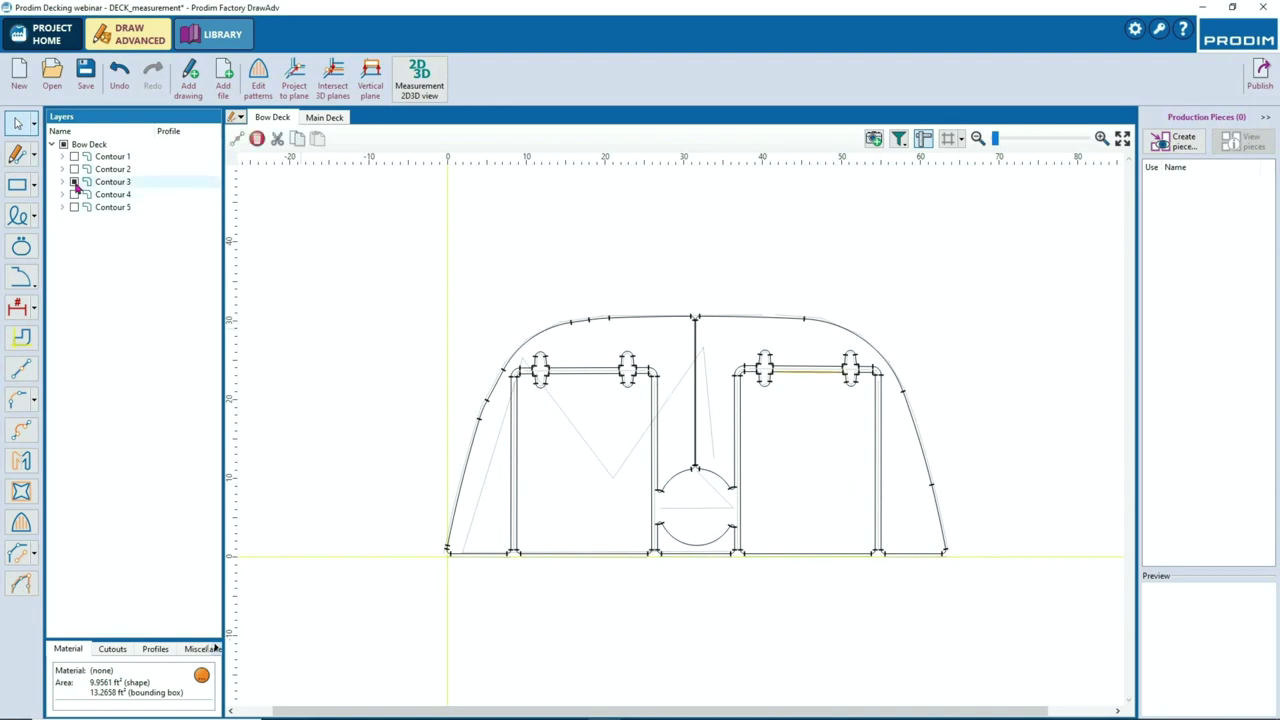
click(33, 552)
click(77, 601)
scroll(838, 563, up, 2)
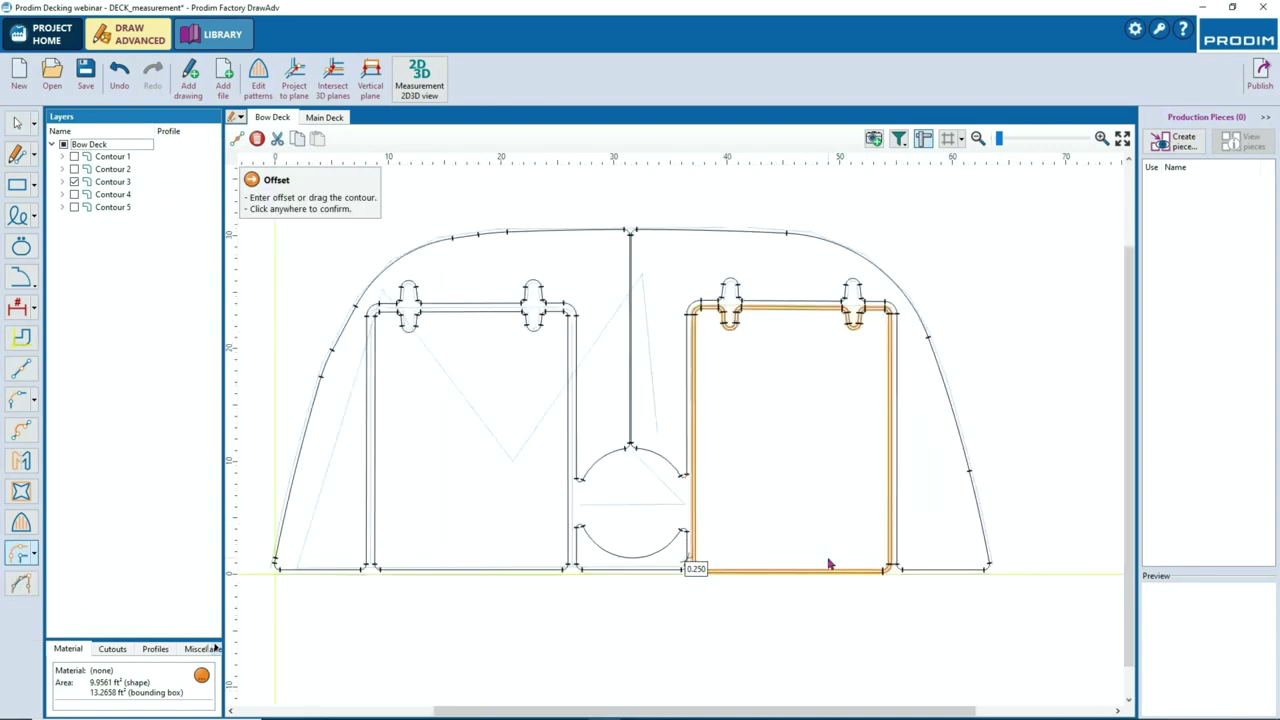
scroll(818, 564, up, 1)
drag(819, 573, 818, 555)
click(817, 563)
text(1)
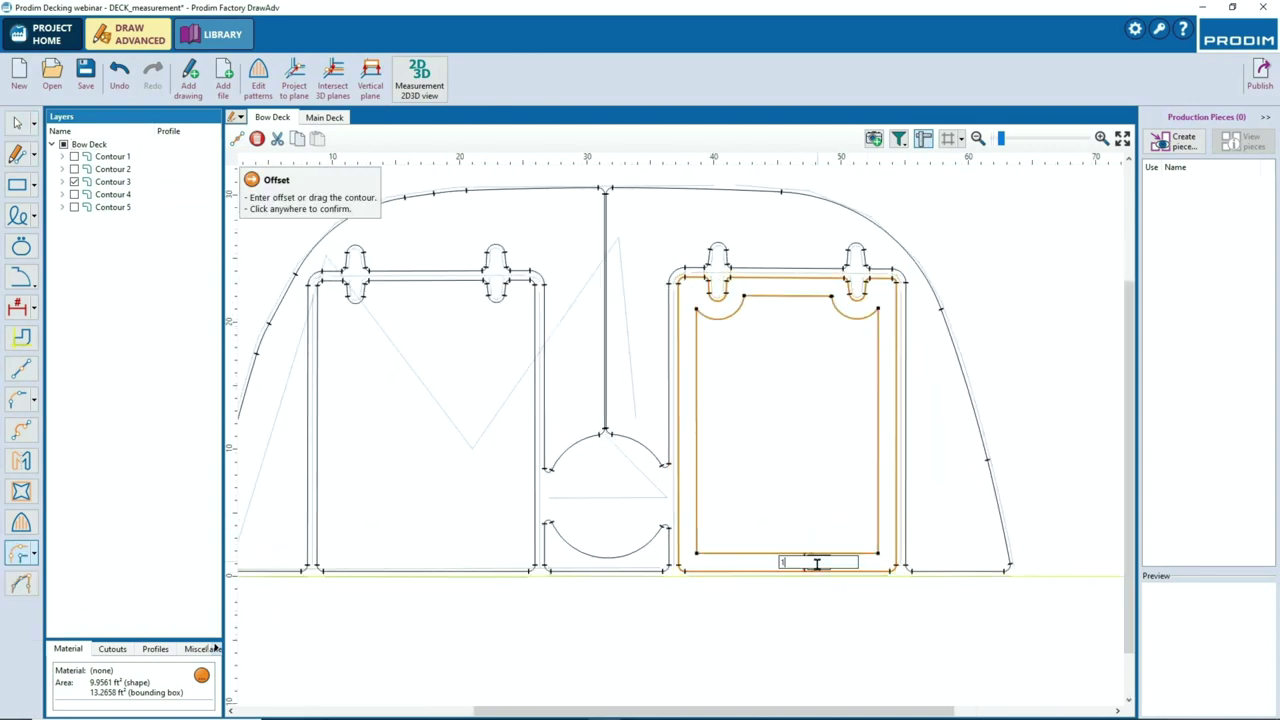
key(Return)
click(790, 460)
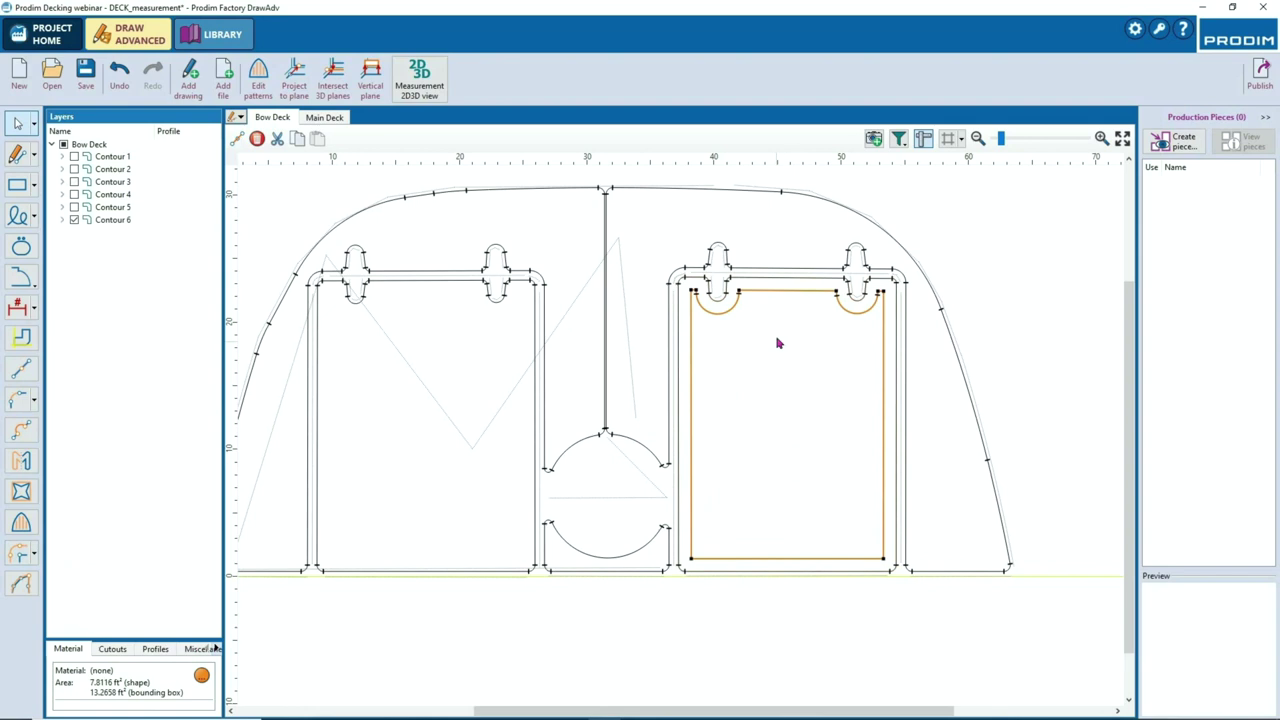
Move the right hatch's inner offset contour to the Pattern Border layer
right_click(776, 293)
click(801, 320)
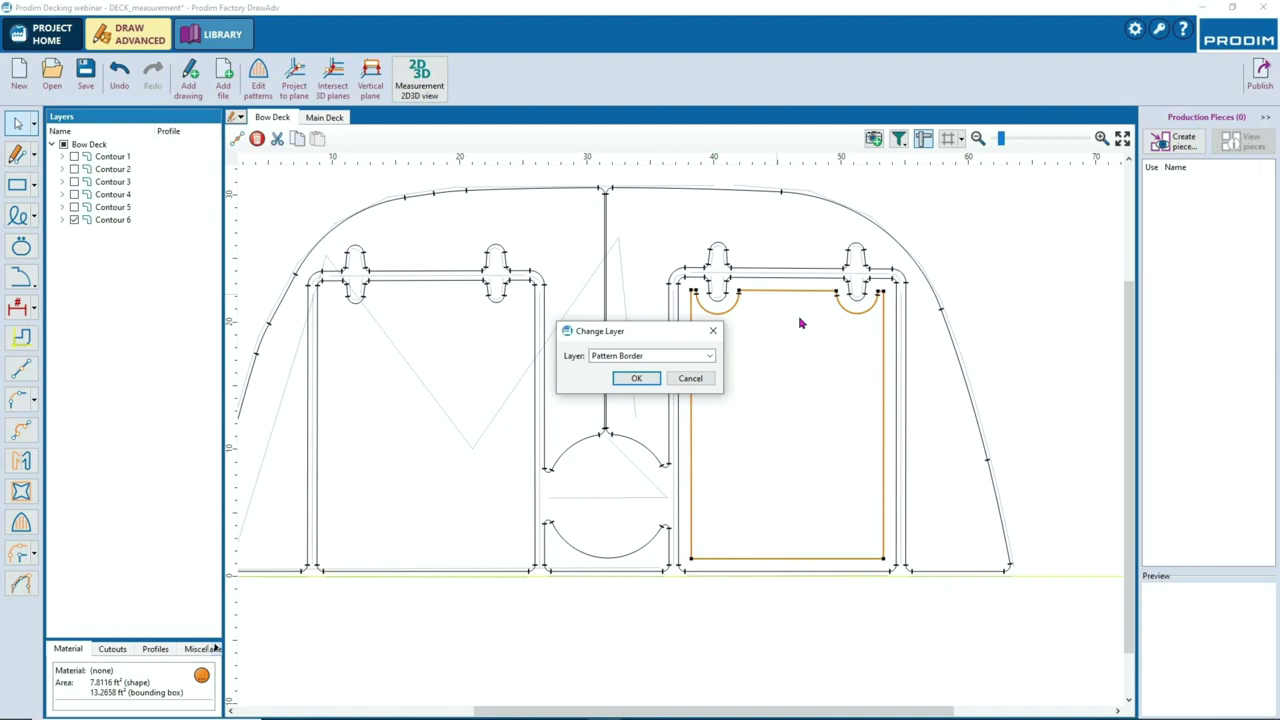
key(Return)
Offset the whole left hatch contour inward by 1
click(386, 279)
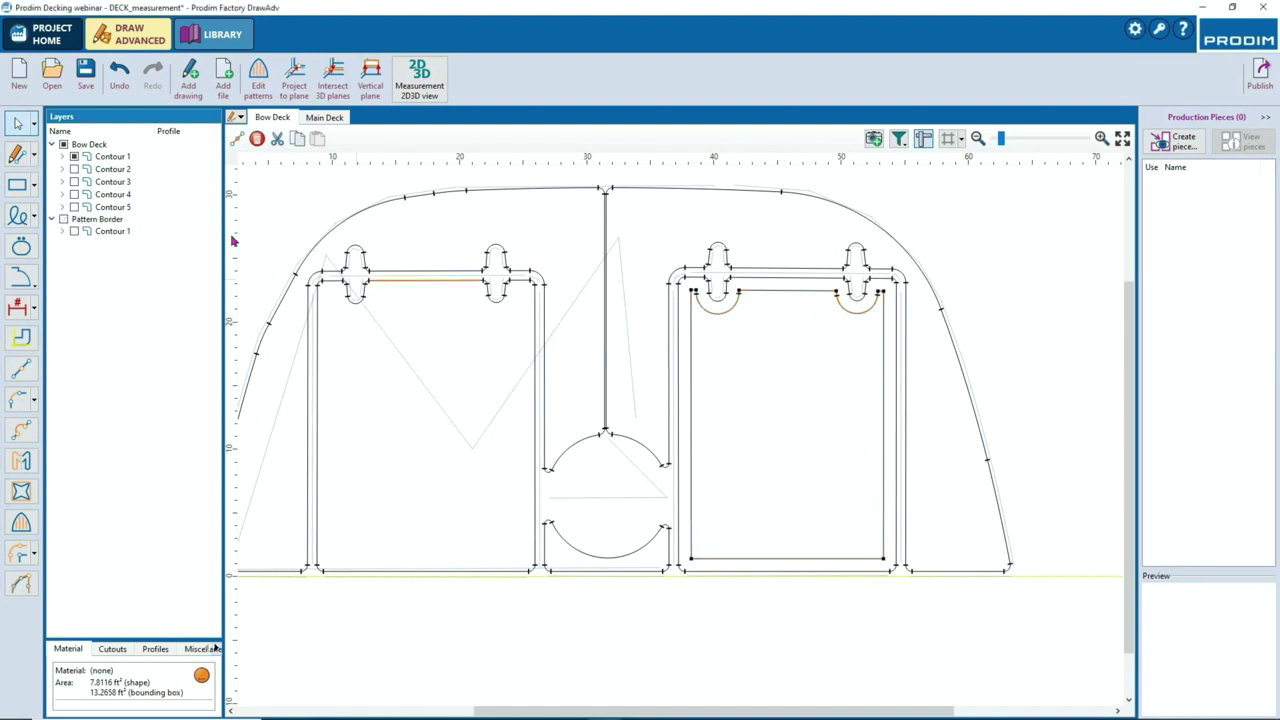
click(18, 560)
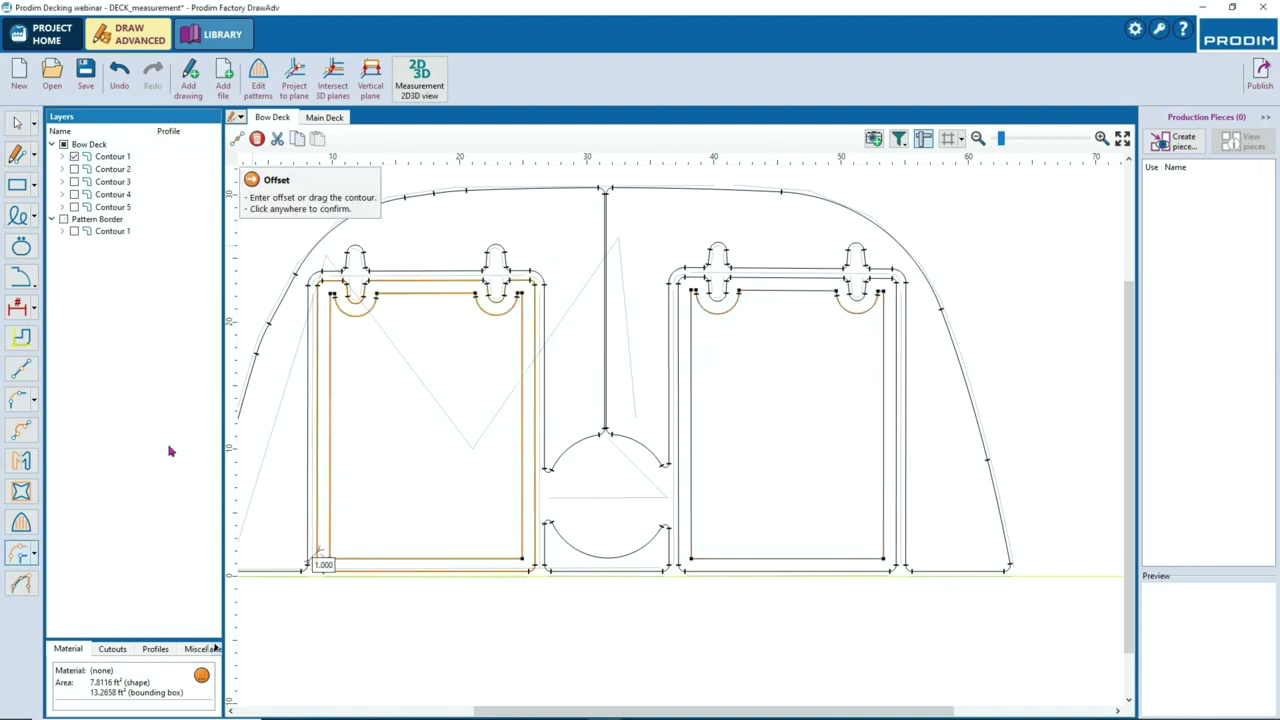
click(341, 410)
Offset the right and left deck half contours inward by the same distance
click(661, 190)
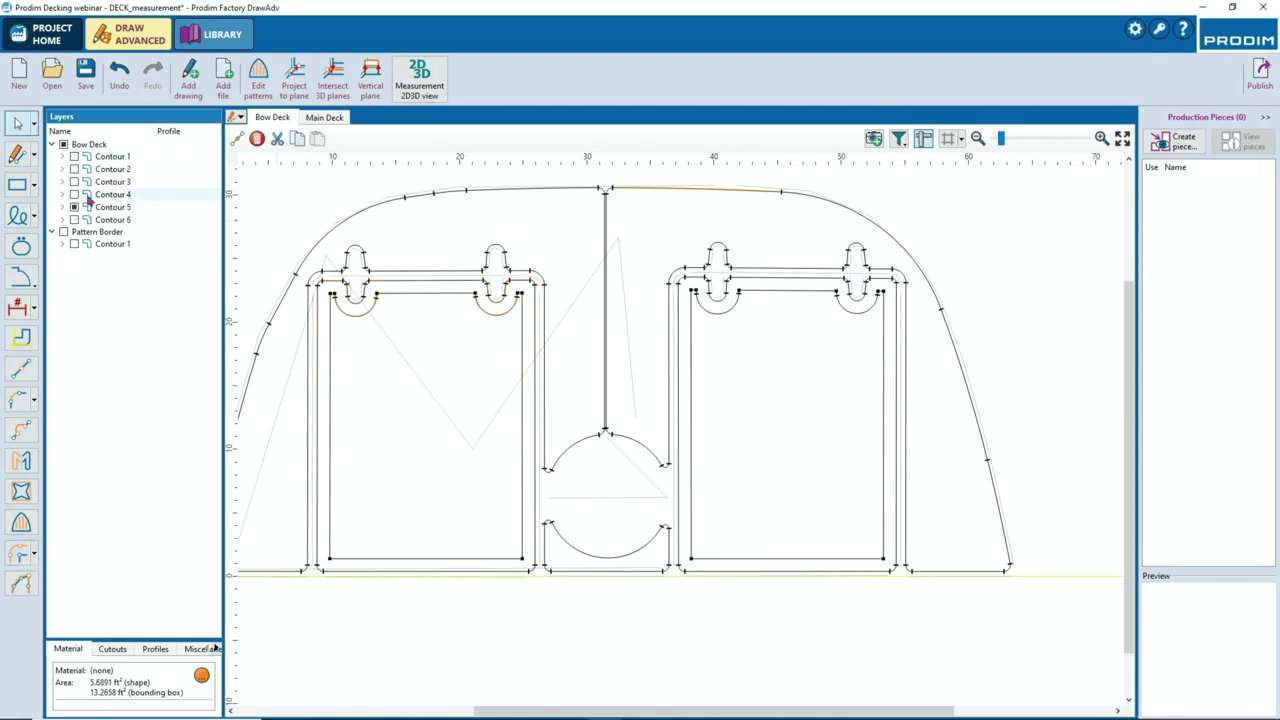
click(20, 554)
click(880, 374)
middle_drag(623, 390, 715, 401)
click(609, 200)
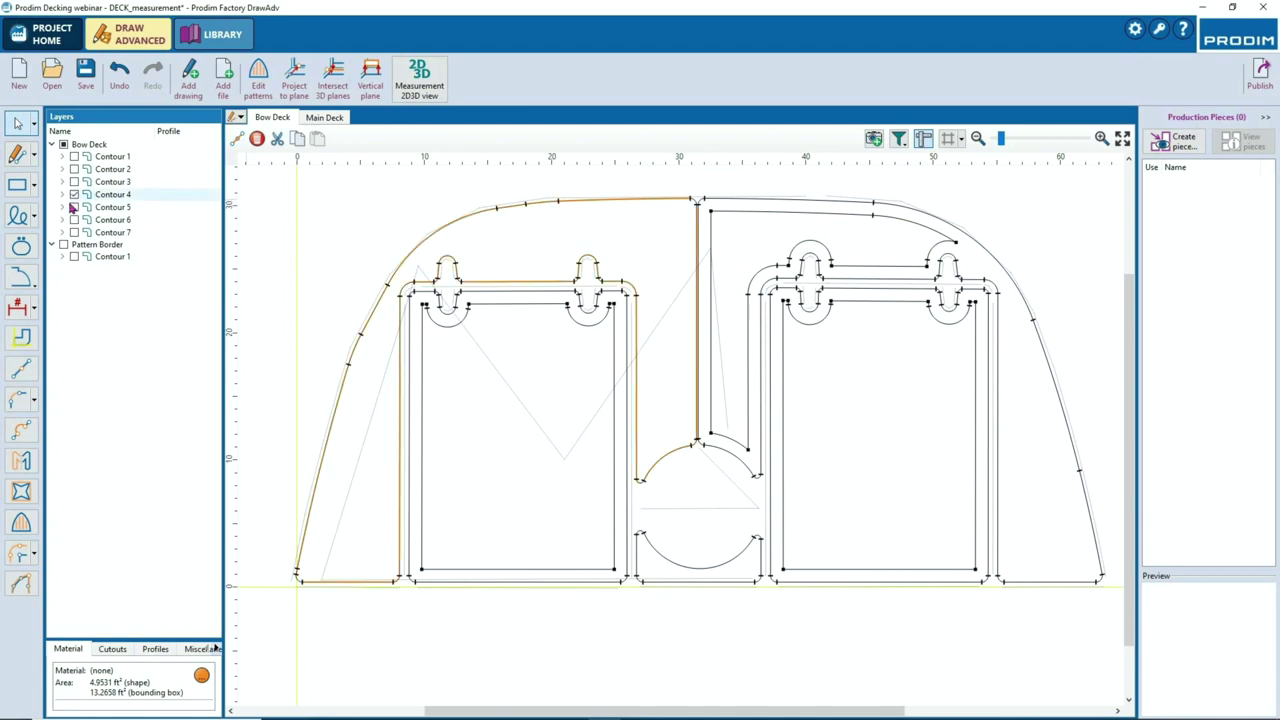
click(21, 555)
click(387, 380)
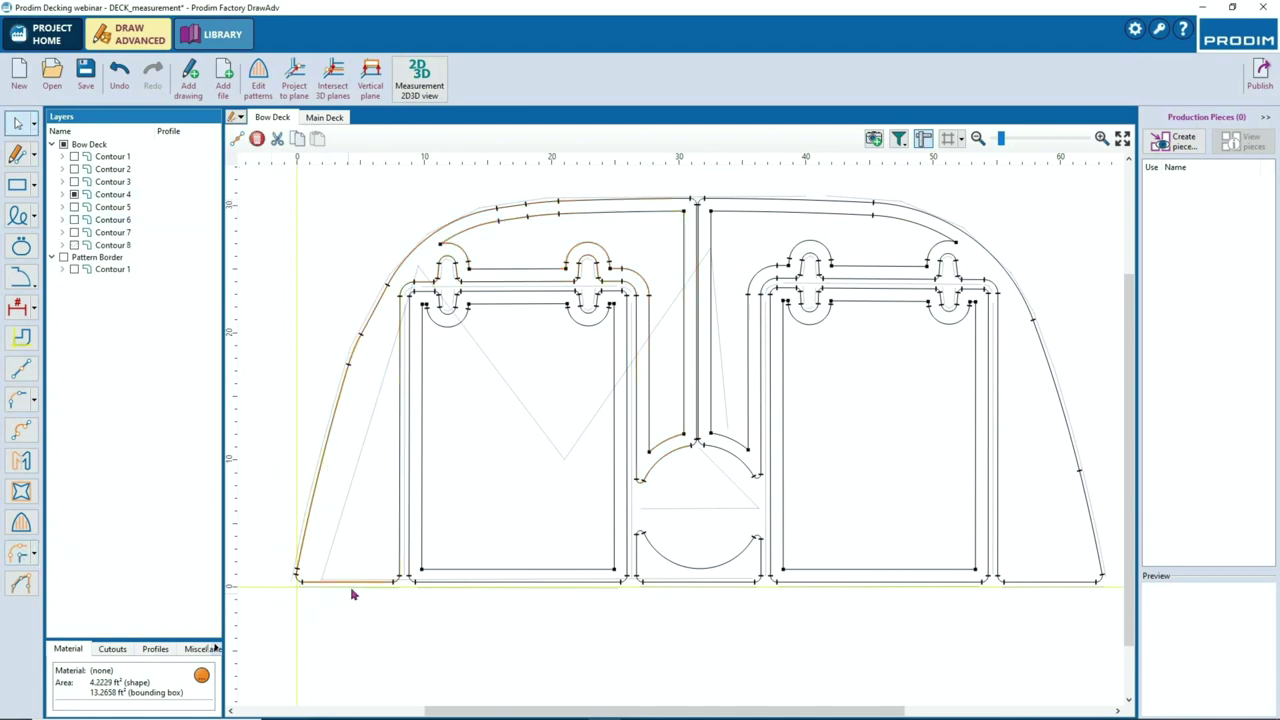
Offset the lower side and bottom segments of the left and right deck halves inward by the same distance
click(16, 556)
click(338, 302)
middle_drag(987, 405, 815, 402)
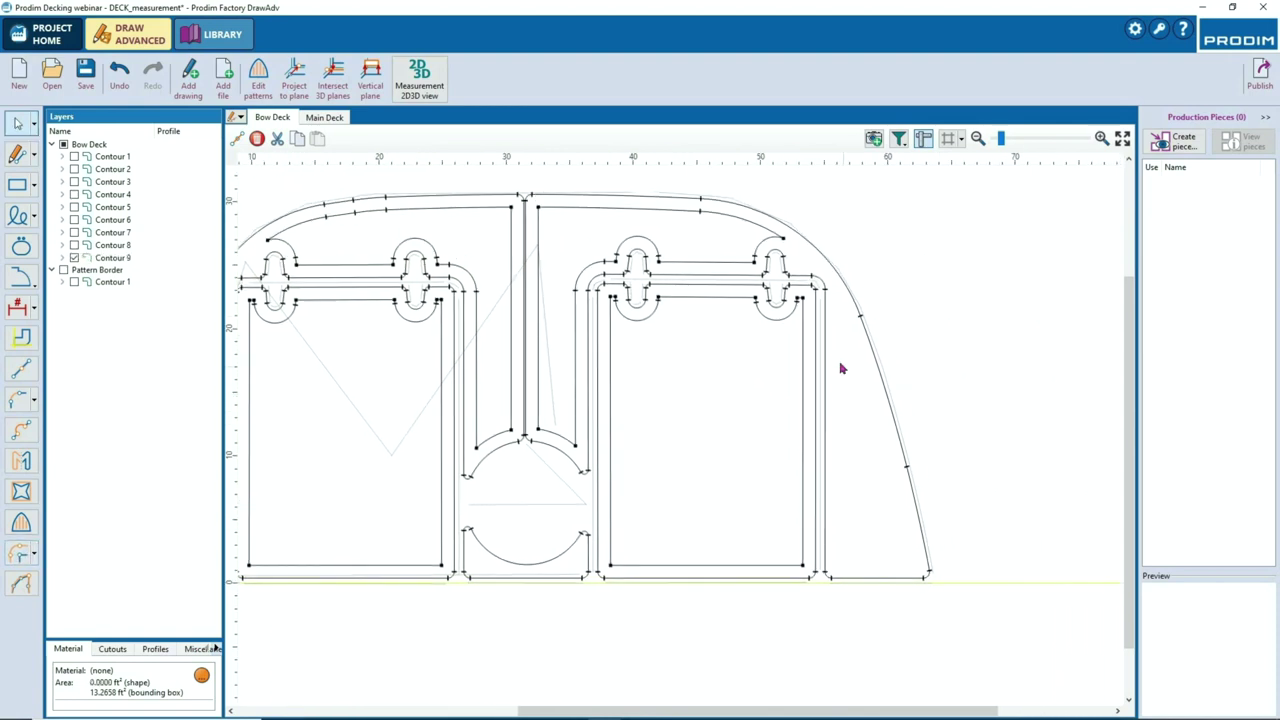
click(826, 358)
drag(969, 539, 826, 585)
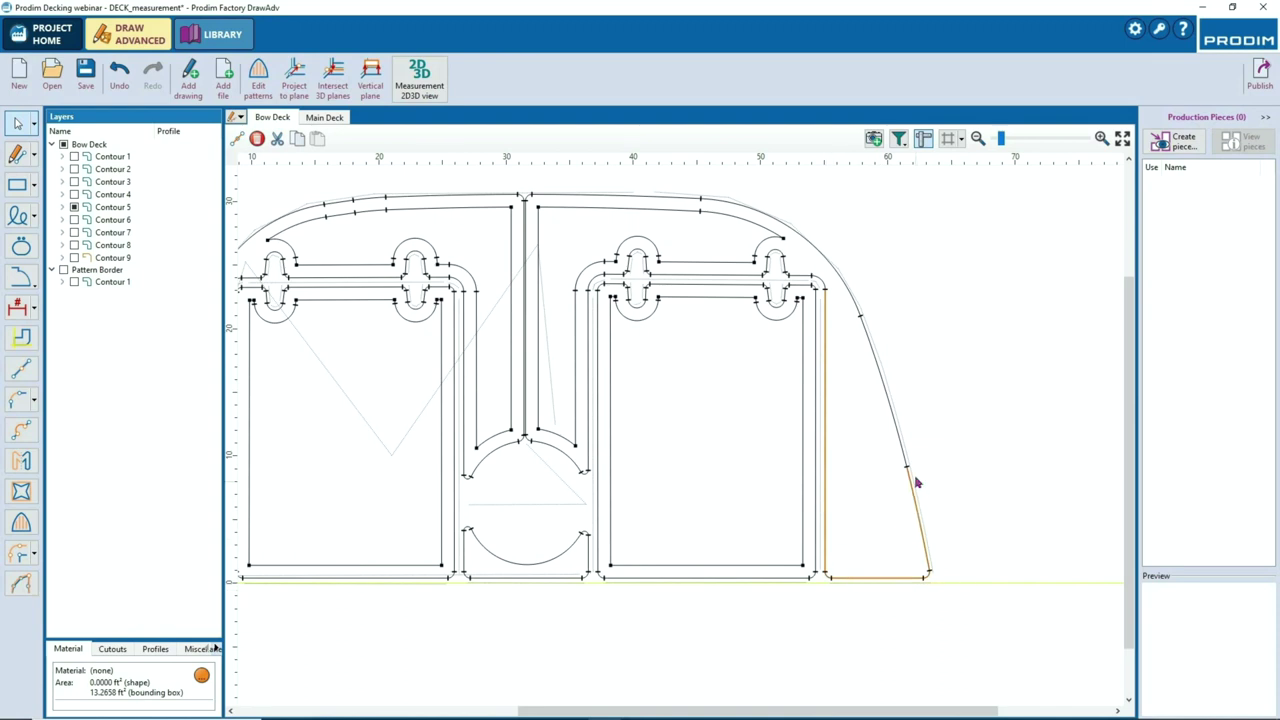
click(21, 554)
click(941, 344)
Fillet the lower-left corner of the left deck side's inner offset contour with a radius of 0.35
scroll(715, 369, down, 1)
middle_drag(587, 382, 748, 406)
click(11, 405)
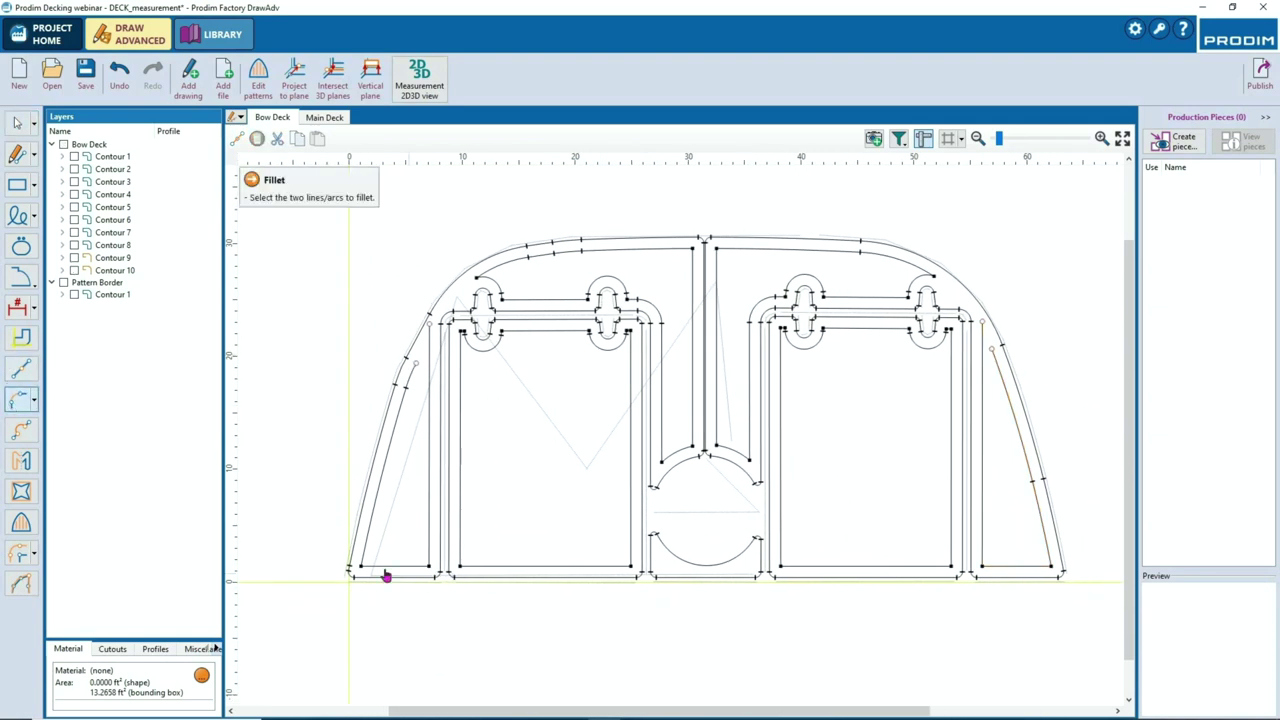
scroll(372, 565, up, 4)
click(352, 562)
click(332, 567)
text(.35)
key(Return)
key(Return)
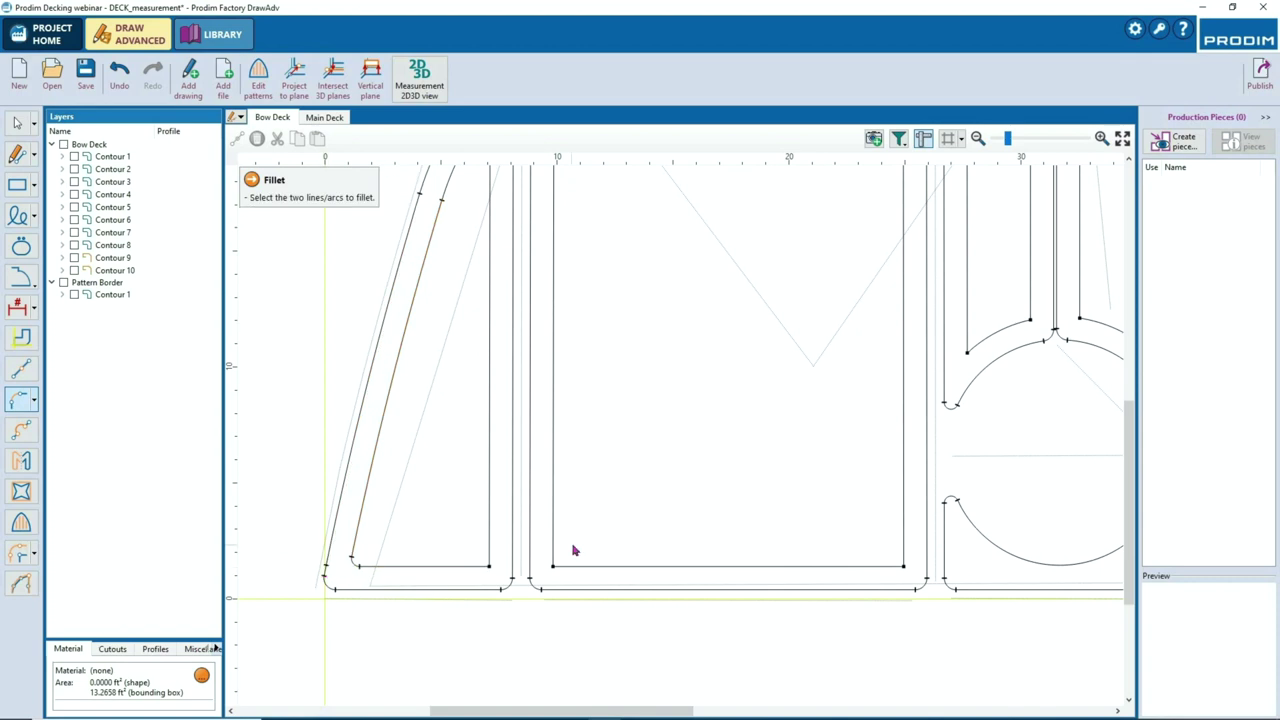
Fillet the left side inner contour's lower-right corner and both lower corners of the left hatch inner contour with radius 0.35
click(480, 565)
click(489, 556)
key(Return)
click(554, 556)
click(563, 566)
key(Return)
click(897, 575)
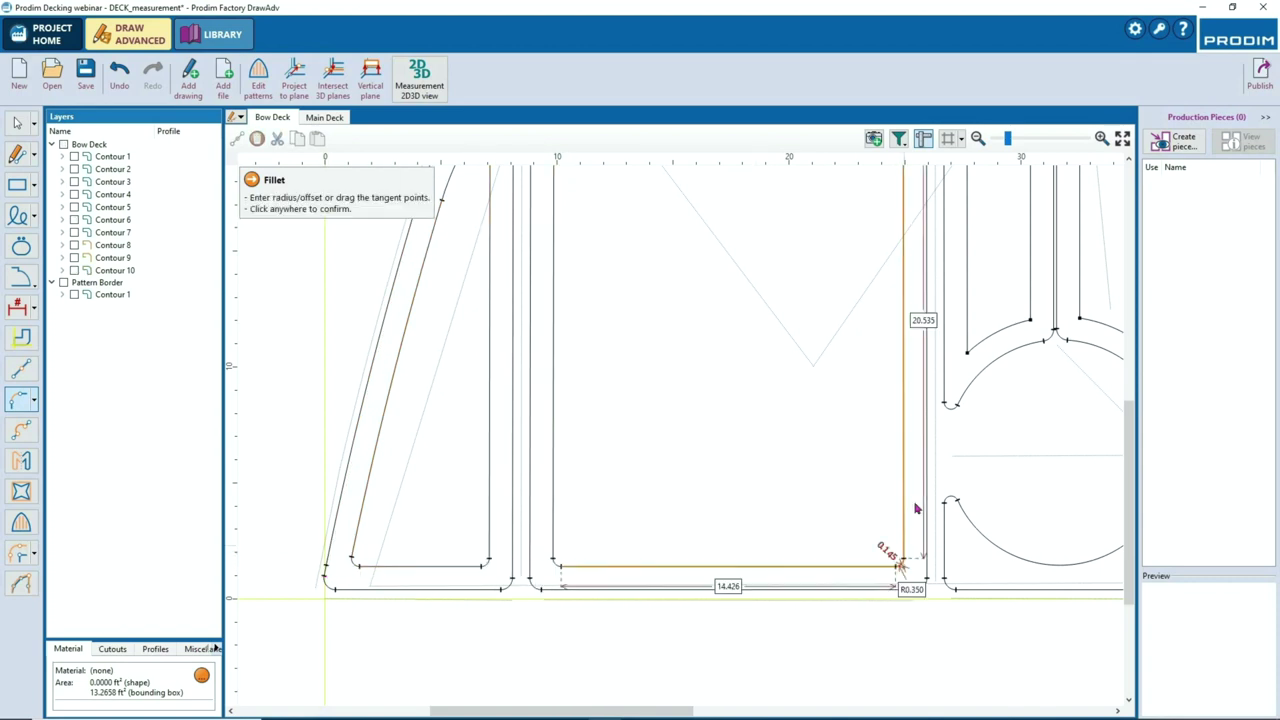
Fillet the lower corners of both deck halves' inner contours above the round cutout with radius 0.35
click(979, 342)
click(1008, 323)
click(1014, 324)
click(1031, 309)
click(1070, 291)
click(1080, 299)
click(1090, 321)
click(1081, 330)
middle_drag(1088, 324, 931, 340)
click(981, 356)
click(990, 345)
Fillet both lower corners of the right hatch's inner contour with the same 0.35 radius
click(1038, 464)
click(1053, 566)
click(1081, 582)
click(1069, 550)
middle_drag(1066, 539, 344, 485)
middle_drag(581, 499, 563, 496)
click(664, 512)
click(656, 525)
Fillet both lower corners of the right deck side's inner contour with the same 0.35 radius
click(698, 507)
click(728, 502)
click(806, 525)
click(815, 528)
click(860, 525)
click(868, 513)
click(838, 460)
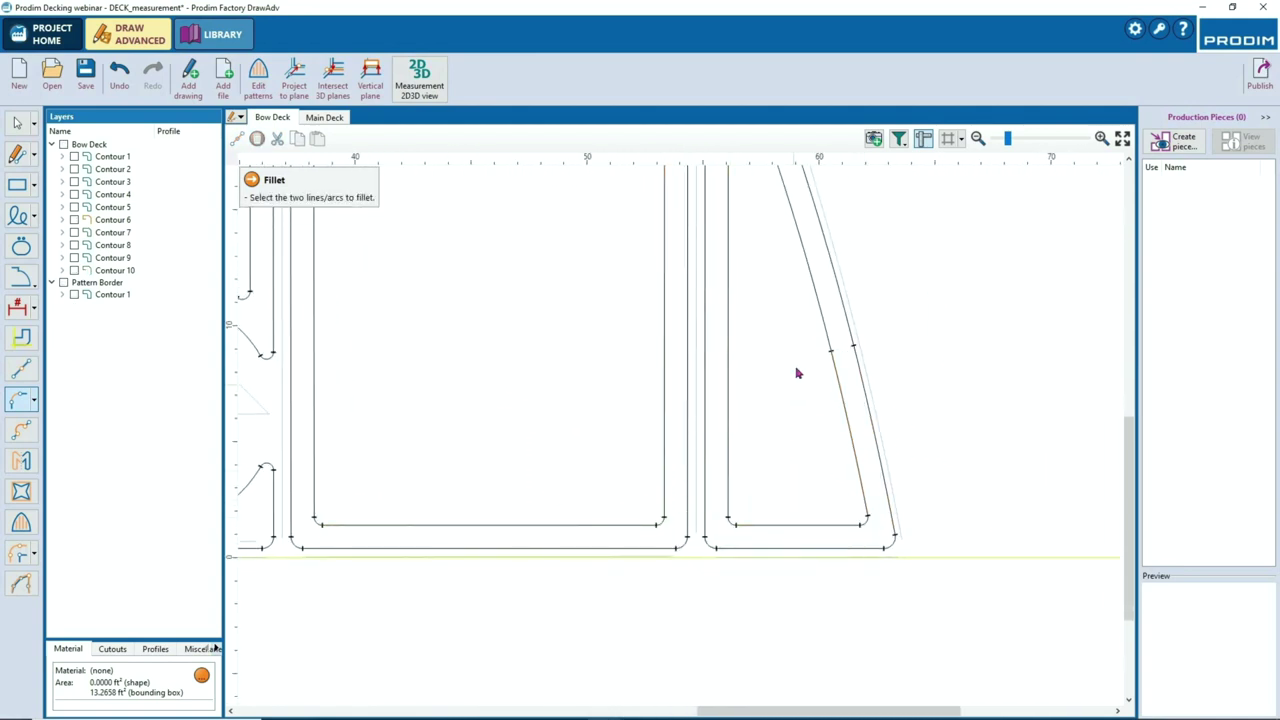
Fillet the upper corners of the right and left deck sides' inner contours with radius 0.35
middle_drag(795, 365, 793, 555)
click(763, 322)
click(727, 333)
click(723, 340)
scroll(664, 341, down, 4)
middle_drag(448, 404, 746, 415)
scroll(406, 332, up, 3)
click(415, 350)
click(438, 332)
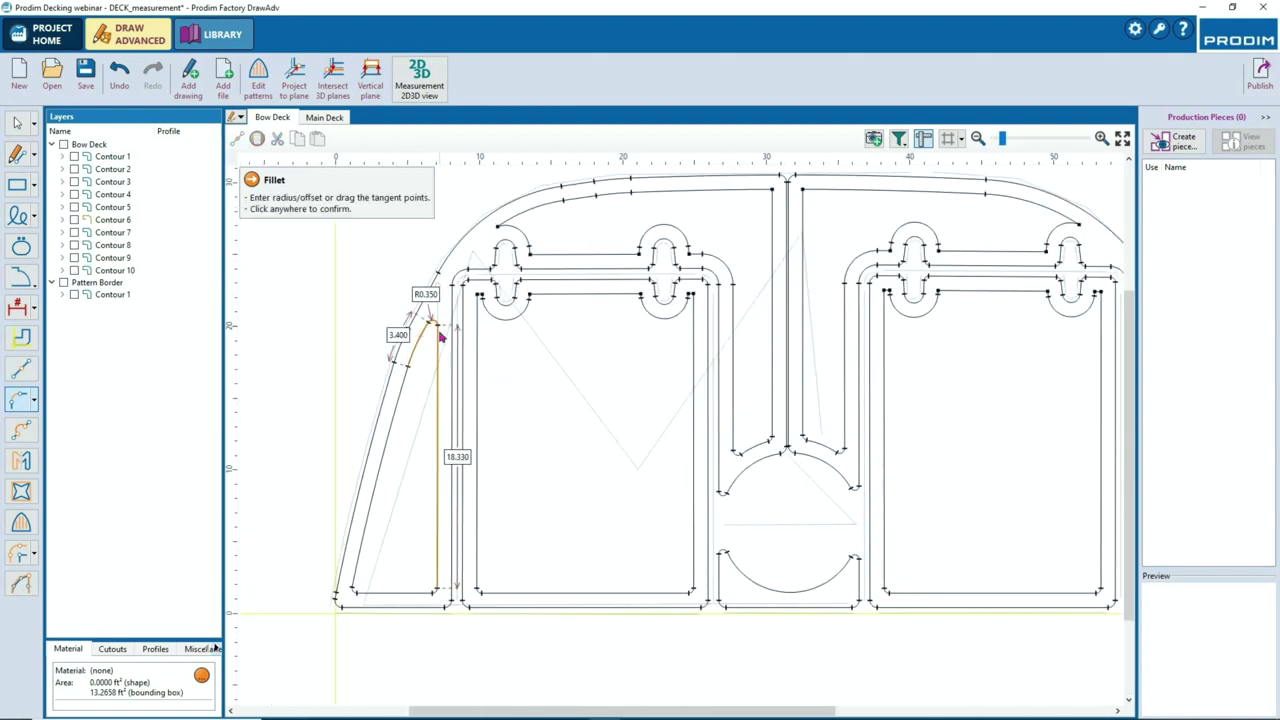
click(441, 332)
Fillet the left deck half's inner contour at its outer upper tip and beside the left hinge bulge
scroll(527, 333, down, 3)
middle_drag(607, 334, 587, 379)
scroll(445, 368, up, 4)
click(459, 392)
click(478, 333)
click(407, 319)
click(439, 280)
click(663, 344)
Fillet the left deck half's inner contour on both sides of its right hinge bulge
middle_drag(775, 370, 636, 400)
click(647, 420)
click(623, 431)
key(Return)
click(792, 421)
click(811, 431)
key(Return)
Fillet the upper corners of both deck halves' inner contours next to the centre split
click(1034, 280)
click(1026, 282)
middle_drag(973, 335, 728, 351)
click(885, 289)
click(914, 261)
click(915, 263)
Fillet the right deck half's inner contour on both sides of its left hinge bulge
scroll(910, 267, down, 3)
middle_drag(734, 466, 718, 345)
middle_drag(911, 349, 660, 435)
scroll(730, 311, up, 3)
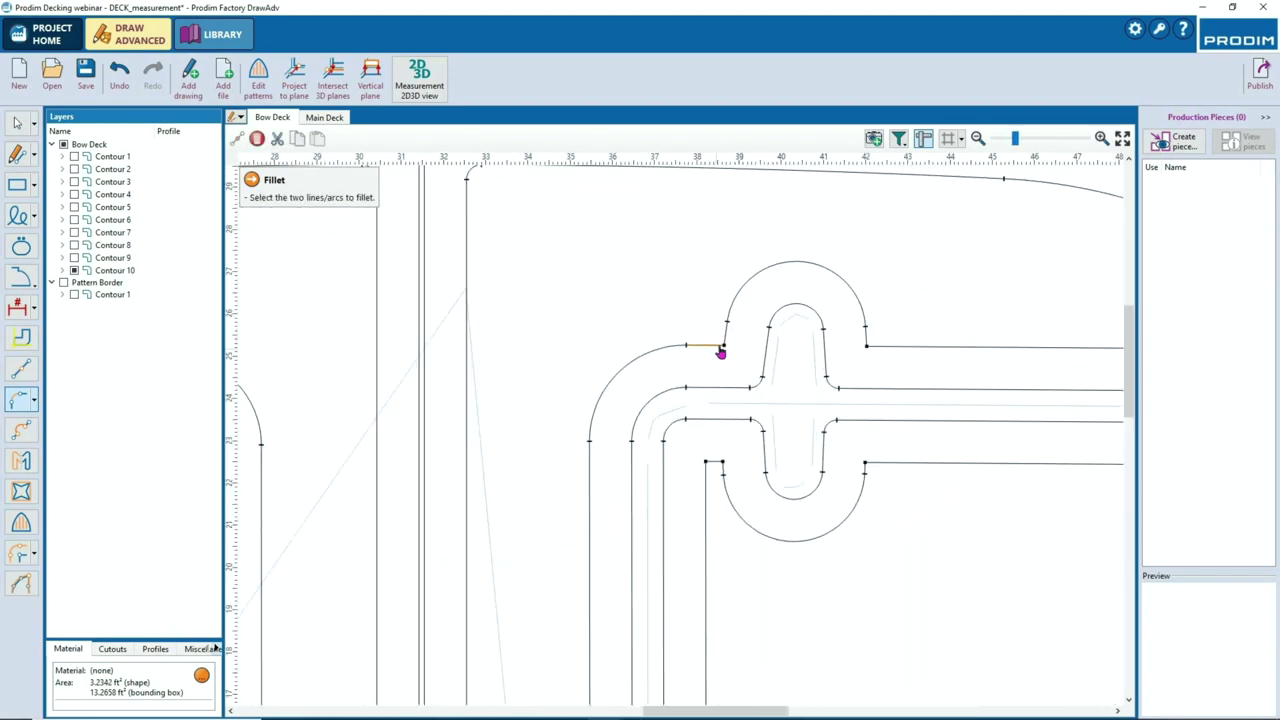
click(869, 346)
click(984, 349)
middle_drag(1021, 341, 656, 347)
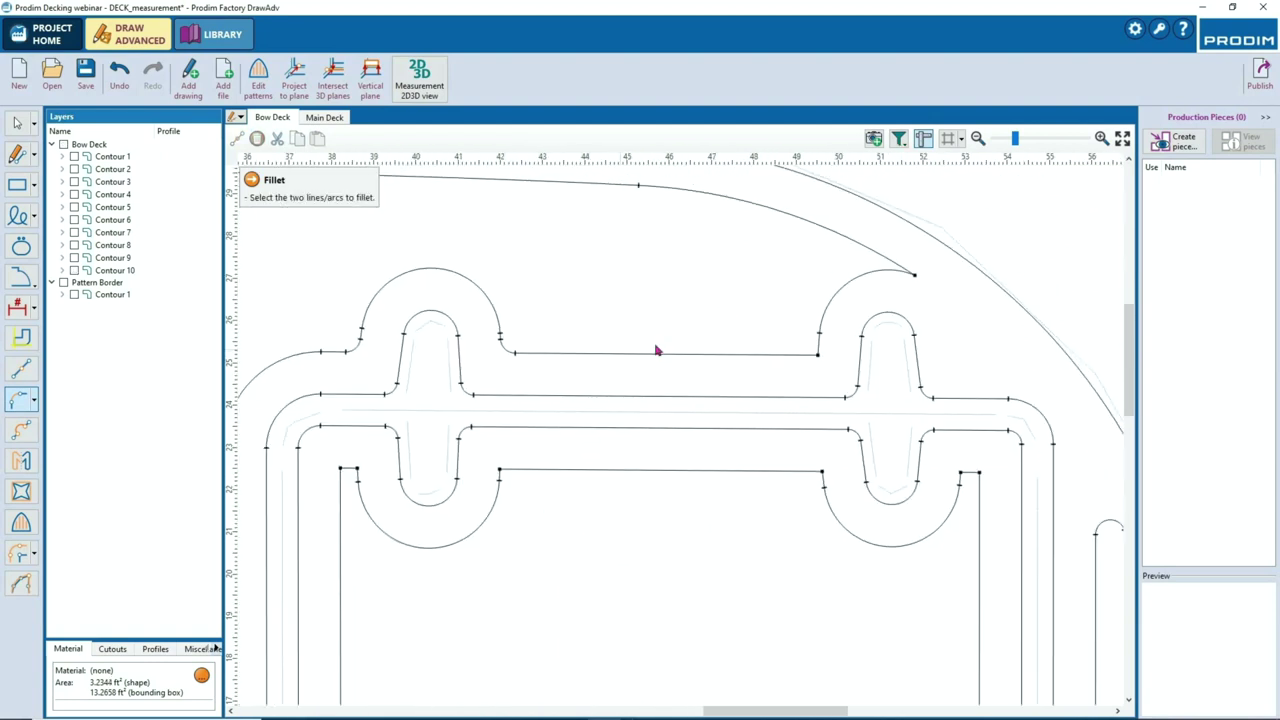
Fillet the right deck half's inner contour beside the right hinge bulge and at its outer upper tip
click(821, 350)
click(808, 354)
click(836, 356)
click(881, 268)
click(878, 255)
click(846, 281)
scroll(750, 294, down, 3)
scroll(651, 383, down, 2)
scroll(330, 383, down, 2)
key(Escape)
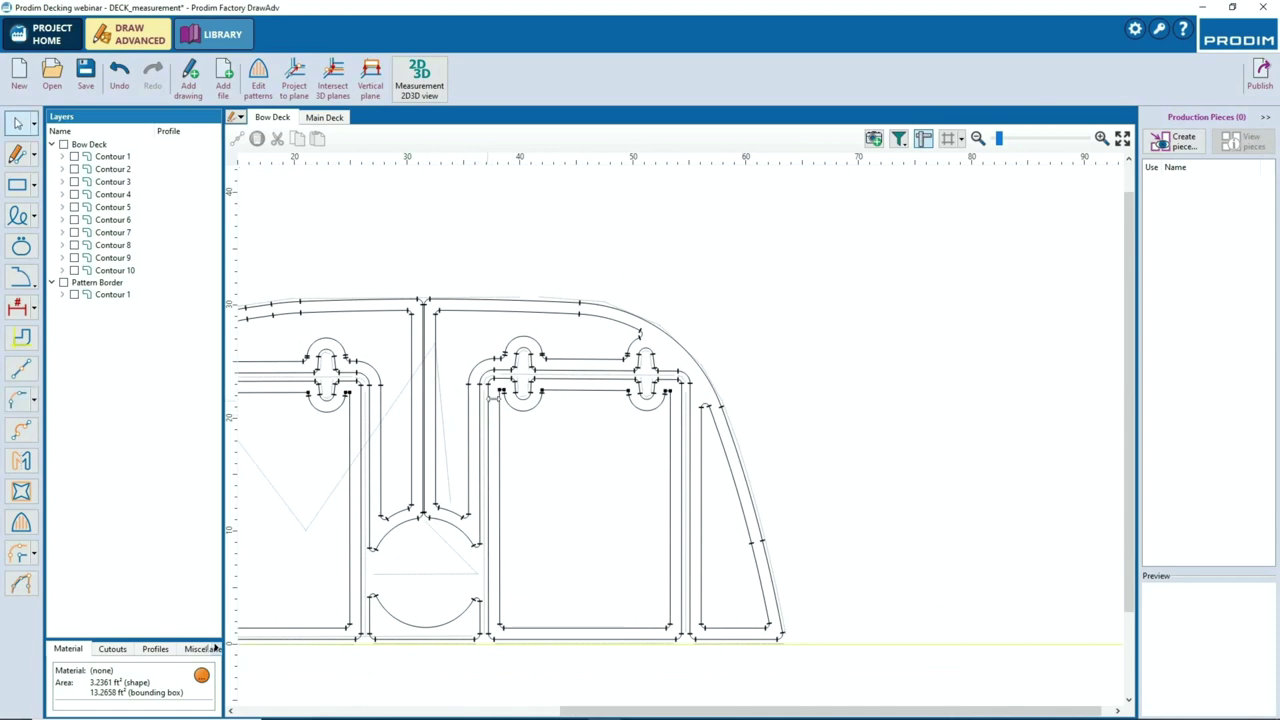
Delete the short connecting segments beside the hinge bulges along the upper edge of the right hatch's inner contour
scroll(489, 388, up, 8)
key(Delete)
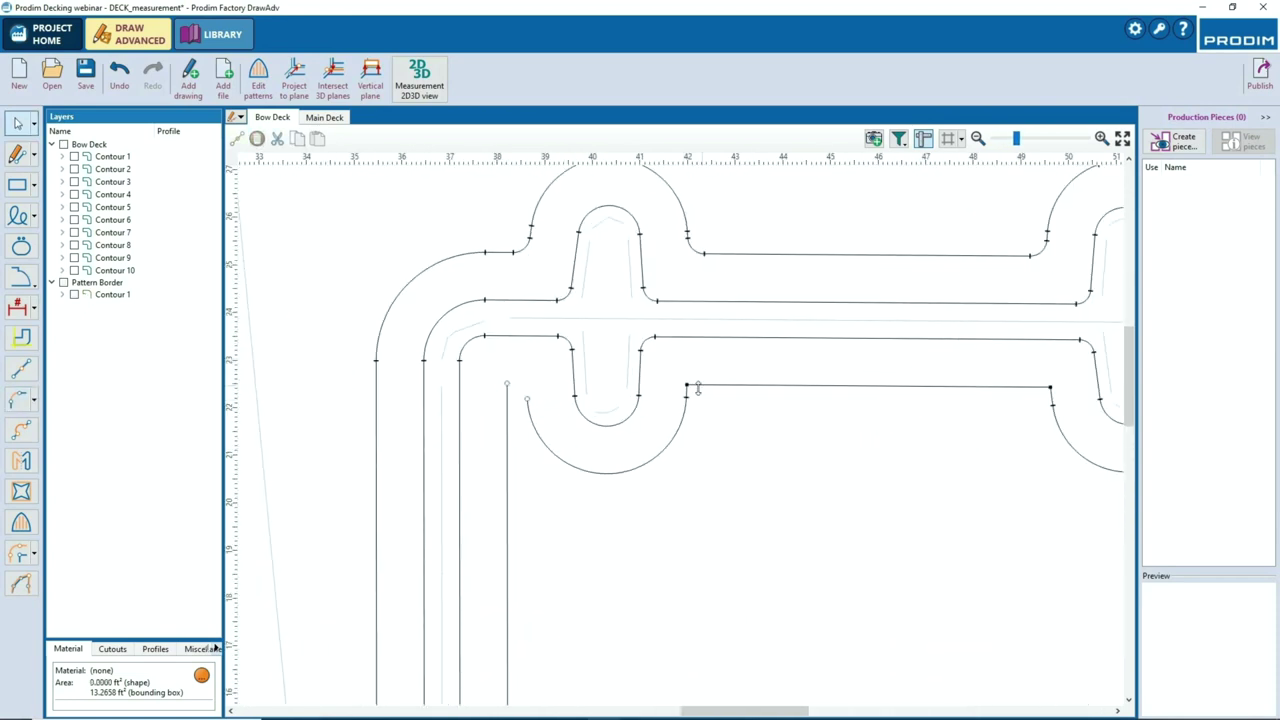
key(Delete)
scroll(1050, 390, down, 2)
middle_drag(1050, 390, 795, 393)
click(926, 393)
key(Delete)
Delete the short connecting segments on both sides of the left hatch inner contour's right hinge bulge
scroll(940, 408, down, 6)
scroll(534, 404, up, 7)
drag(525, 389, 579, 426)
key(Delete)
click(392, 404)
key(Delete)
Delete the short connecting segments on both sides of the left hatch inner contour's left hinge bulge
scroll(392, 404, down, 4)
middle_drag(477, 414, 785, 437)
scroll(475, 429, up, 3)
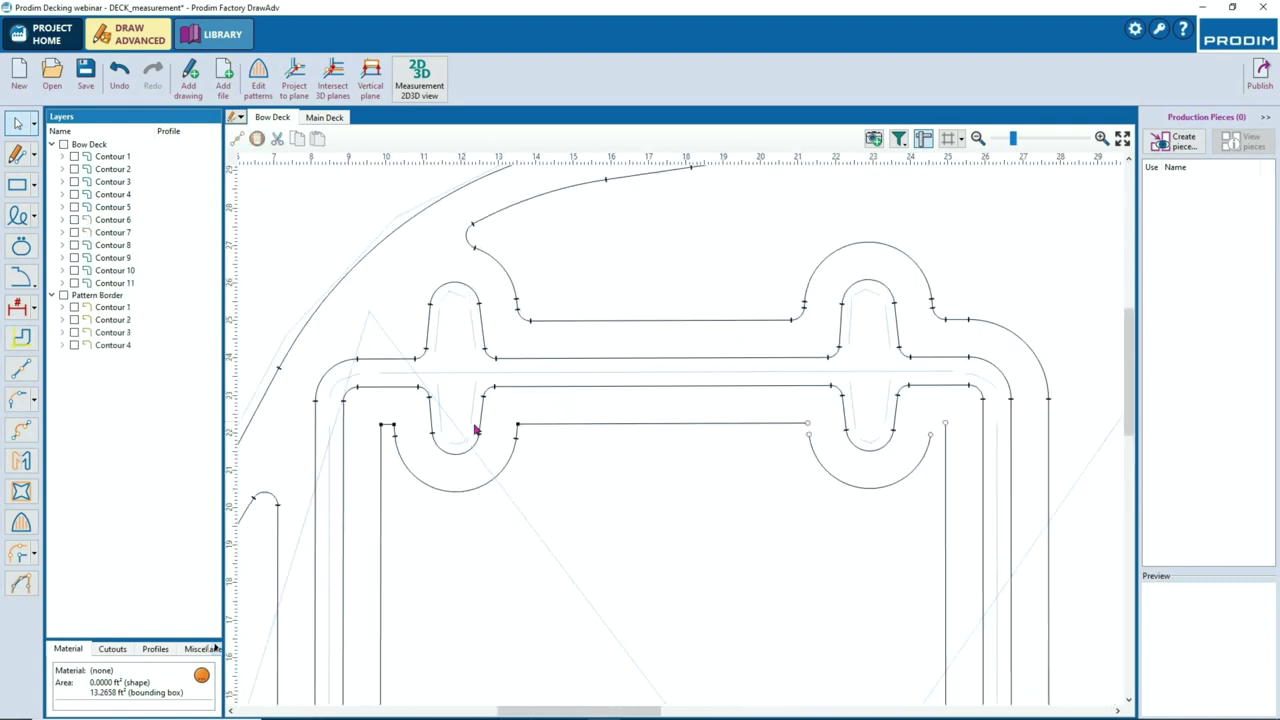
scroll(503, 429, up, 2)
click(520, 430)
key(Delete)
drag(314, 408, 368, 450)
key(Delete)
Fillet the left hatch's left hinge arc to the adjacent side line and upper edge line
right_click(729, 493)
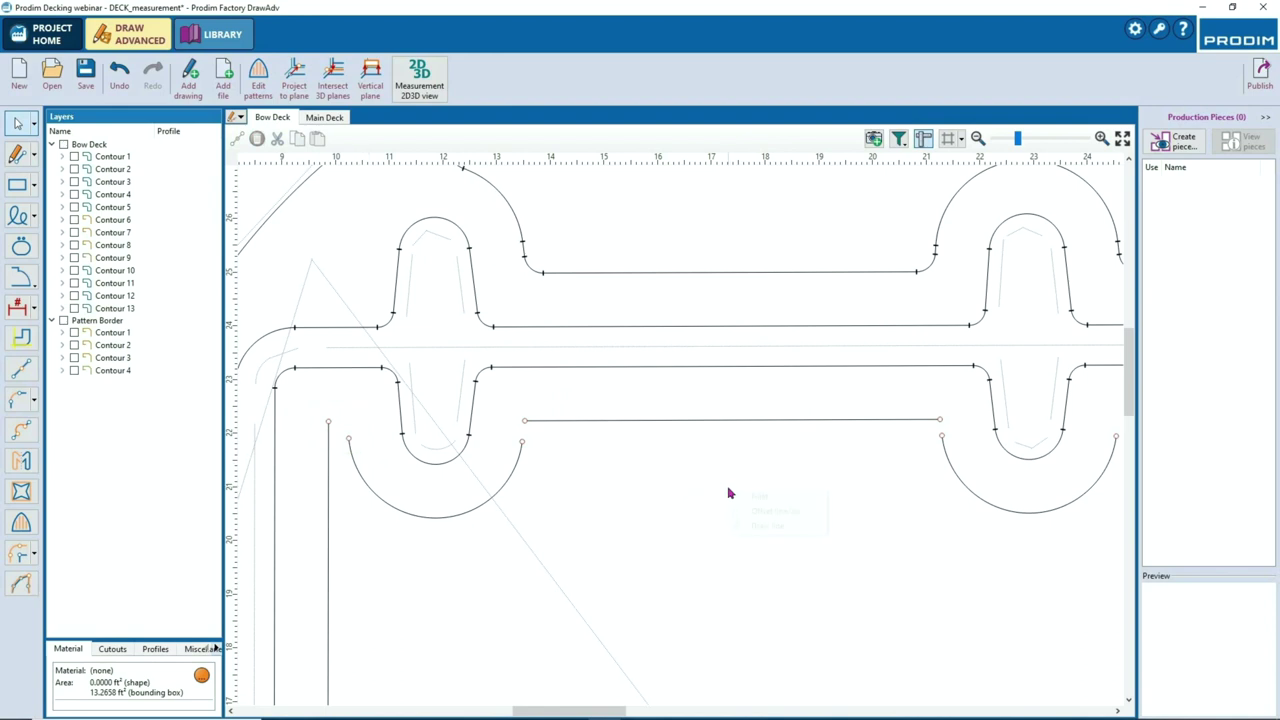
click(747, 496)
click(356, 466)
click(329, 471)
click(619, 494)
click(522, 463)
click(558, 421)
click(720, 435)
Fillet the left hatch's right hinge arc to the adjacent upper edge line and side line
click(877, 420)
click(946, 455)
click(974, 503)
middle_drag(977, 506, 740, 507)
click(898, 460)
click(867, 470)
click(856, 476)
Fillet the right hatch's left hinge arc to the adjacent side line and upper edge line
scroll(852, 474, down, 4)
middle_drag(1020, 484, 655, 484)
scroll(830, 462, up, 2)
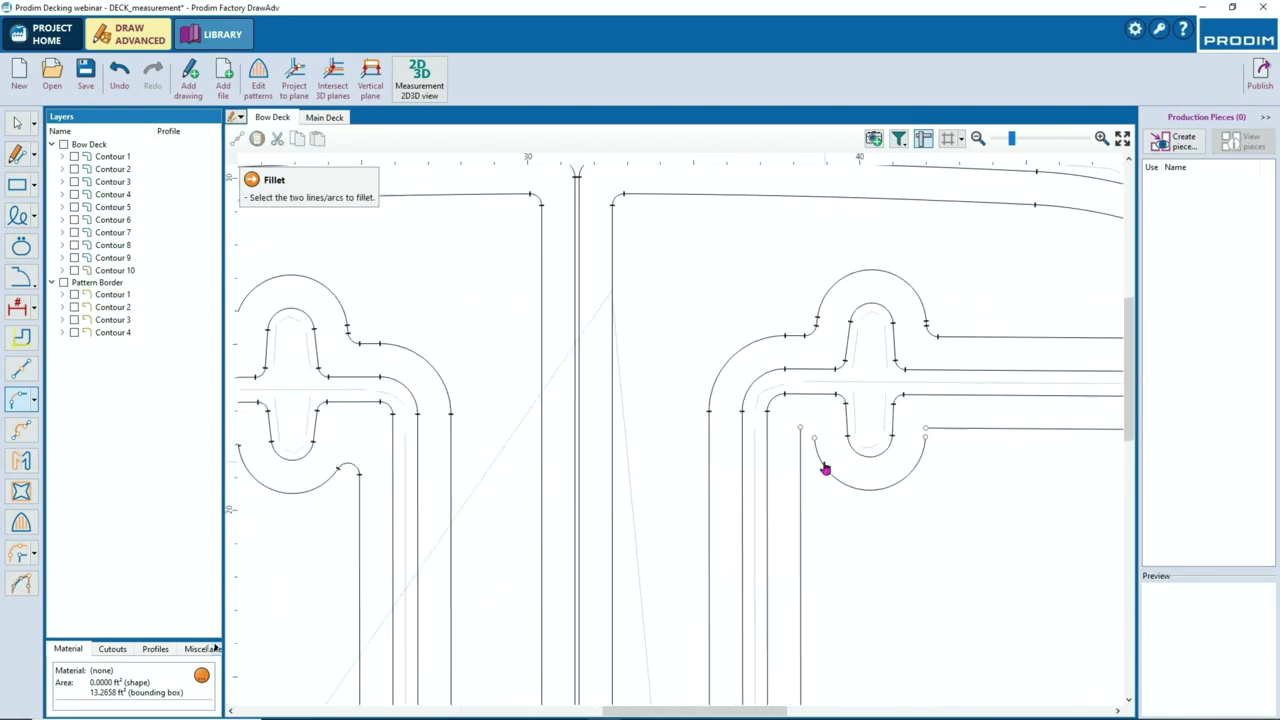
click(826, 469)
click(802, 487)
click(969, 463)
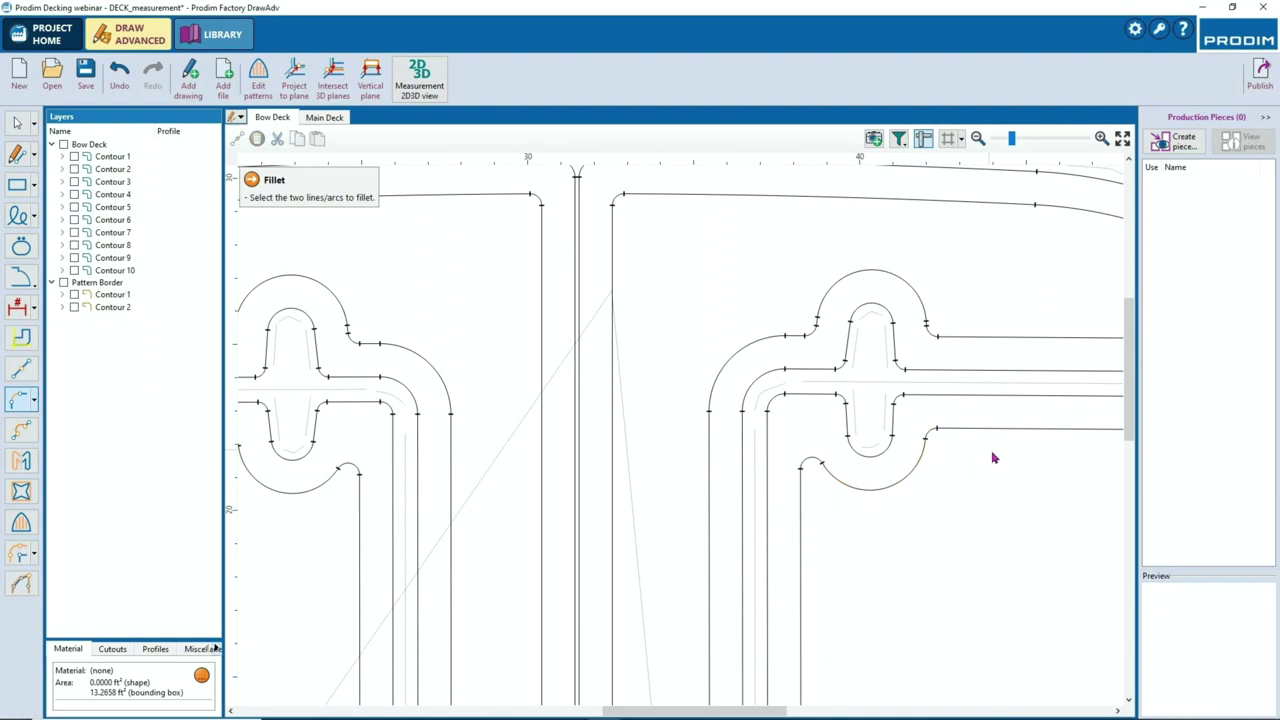
Fillet the right hatch's right hinge arc to the adjacent upper edge line and side line, closing the inner contour
scroll(749, 421, right, 3)
click(758, 411)
click(766, 434)
click(780, 441)
click(871, 440)
click(889, 448)
click(882, 451)
scroll(595, 476, down, 2)
scroll(594, 481, down, 4)
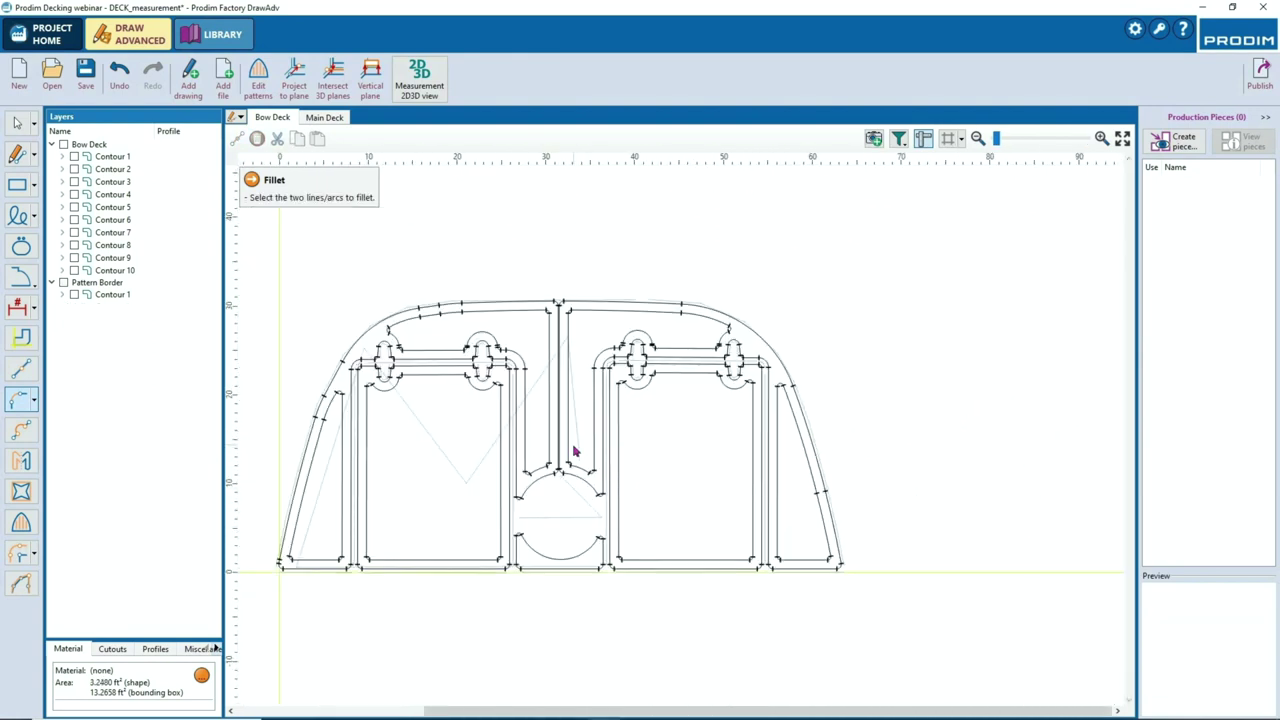
key(Escape)
Move the inner offset contours, Contour 6 to Contour 10, to the Pattern Border layer and check both layers' contents
click(412, 375)
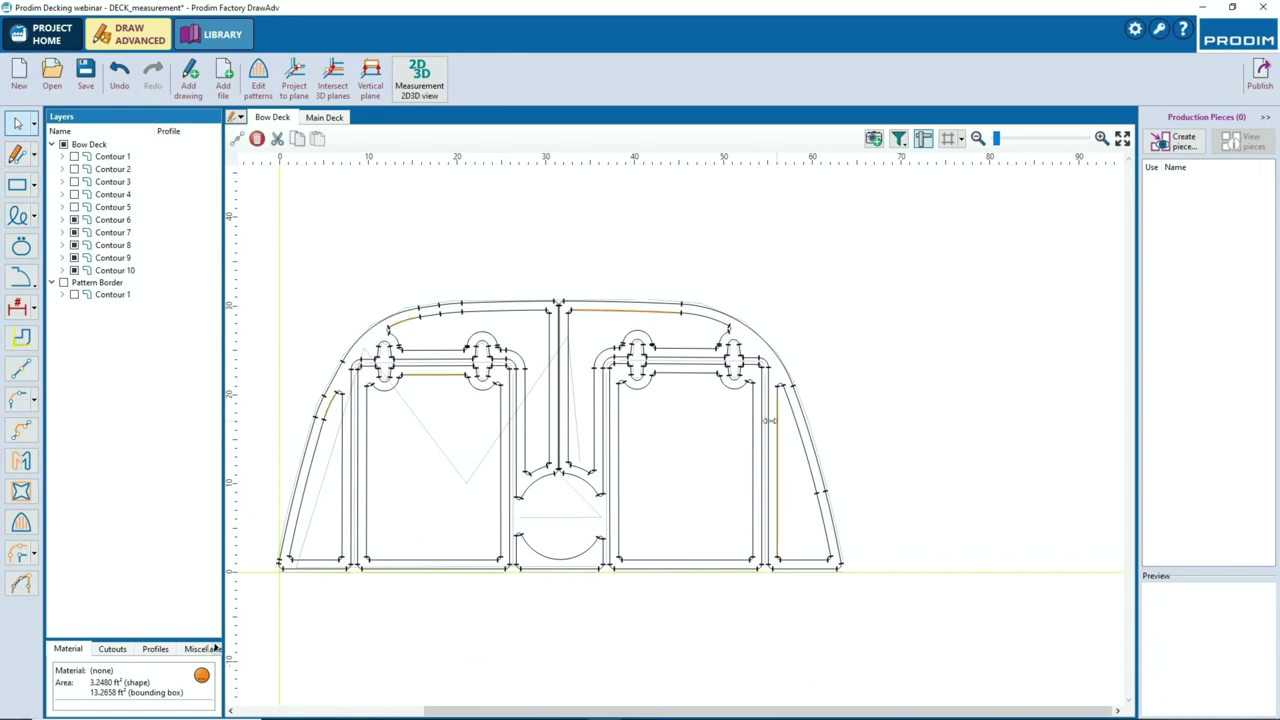
click(75, 220)
click(75, 233)
click(74, 245)
click(74, 258)
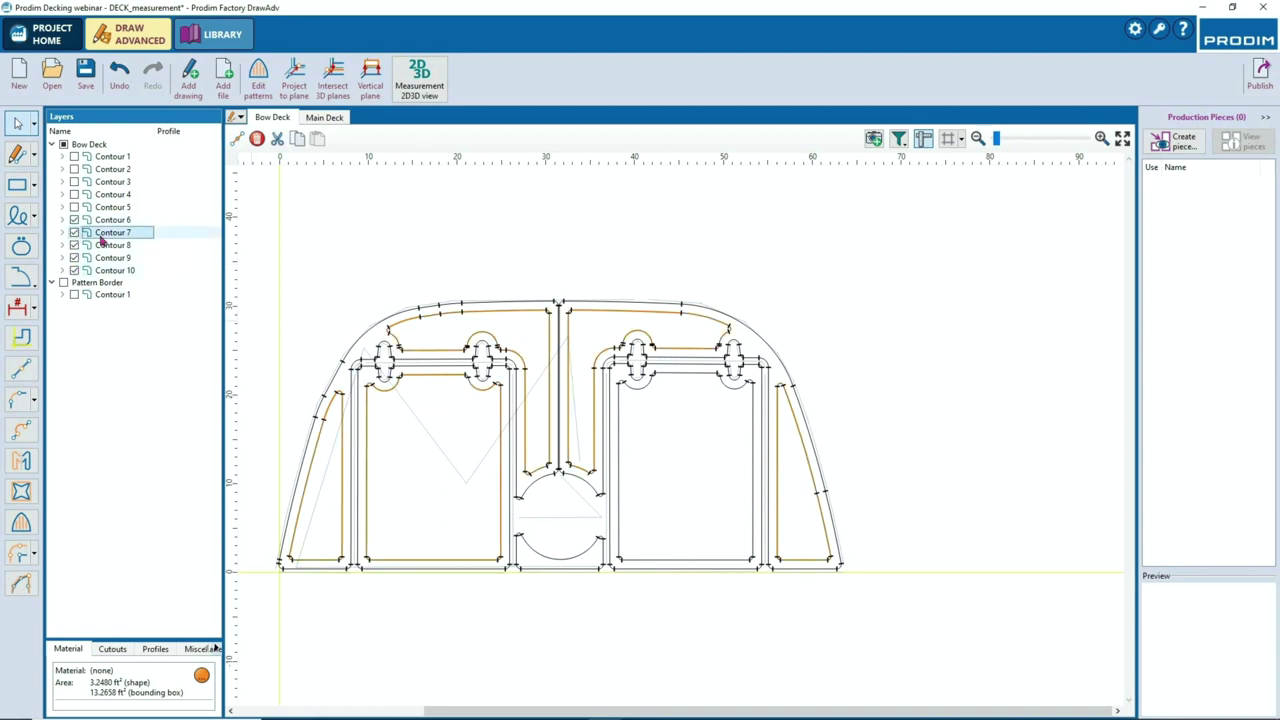
right_click(466, 318)
click(470, 340)
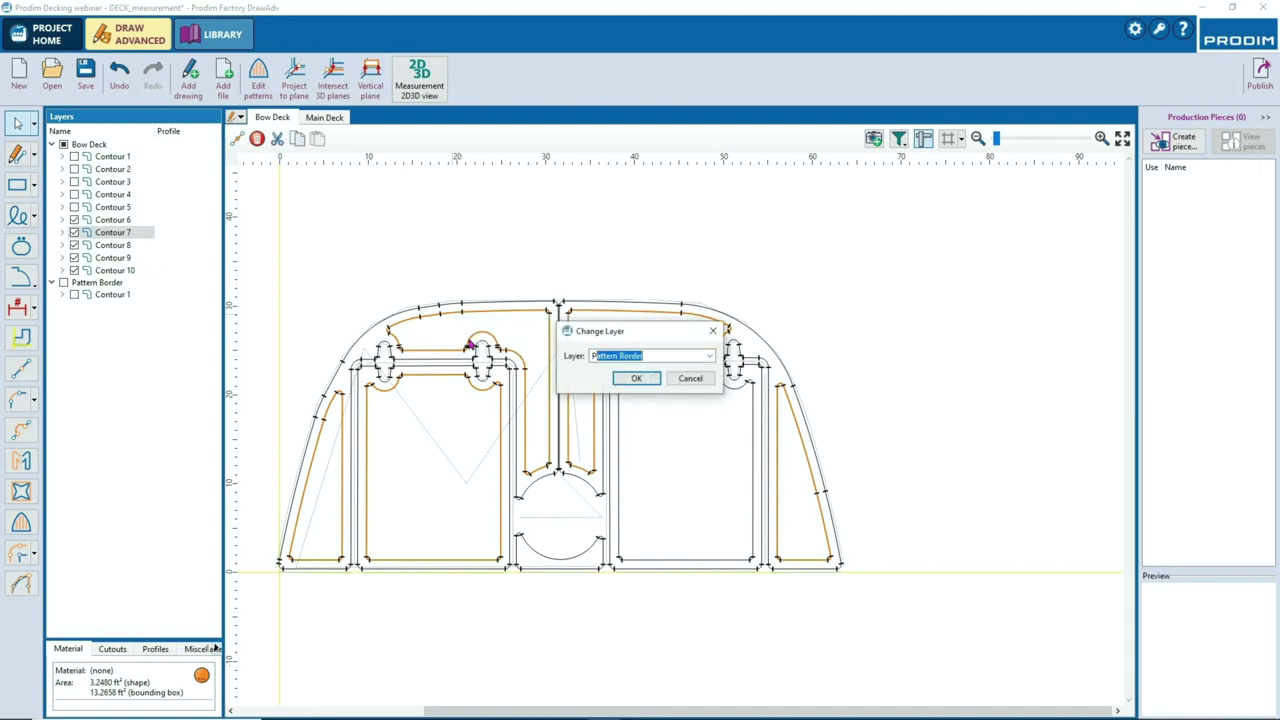
key(Return)
click(930, 328)
click(63, 145)
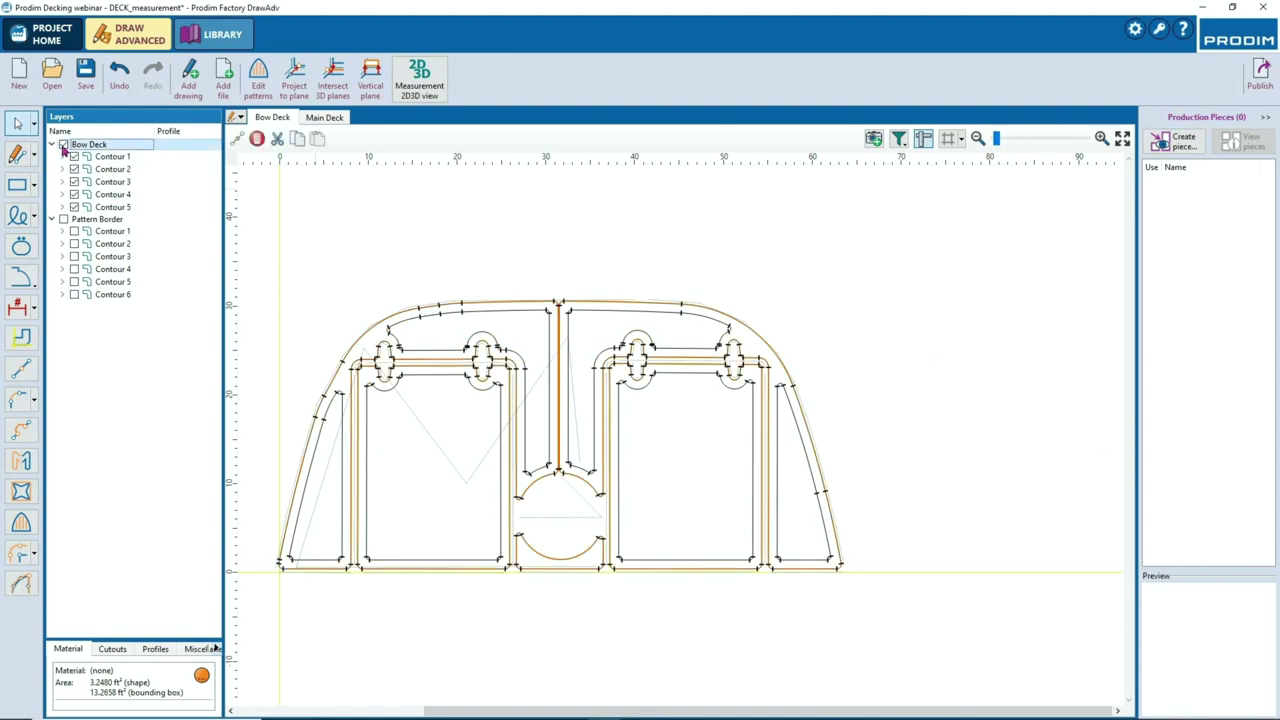
click(63, 145)
click(64, 220)
click(738, 274)
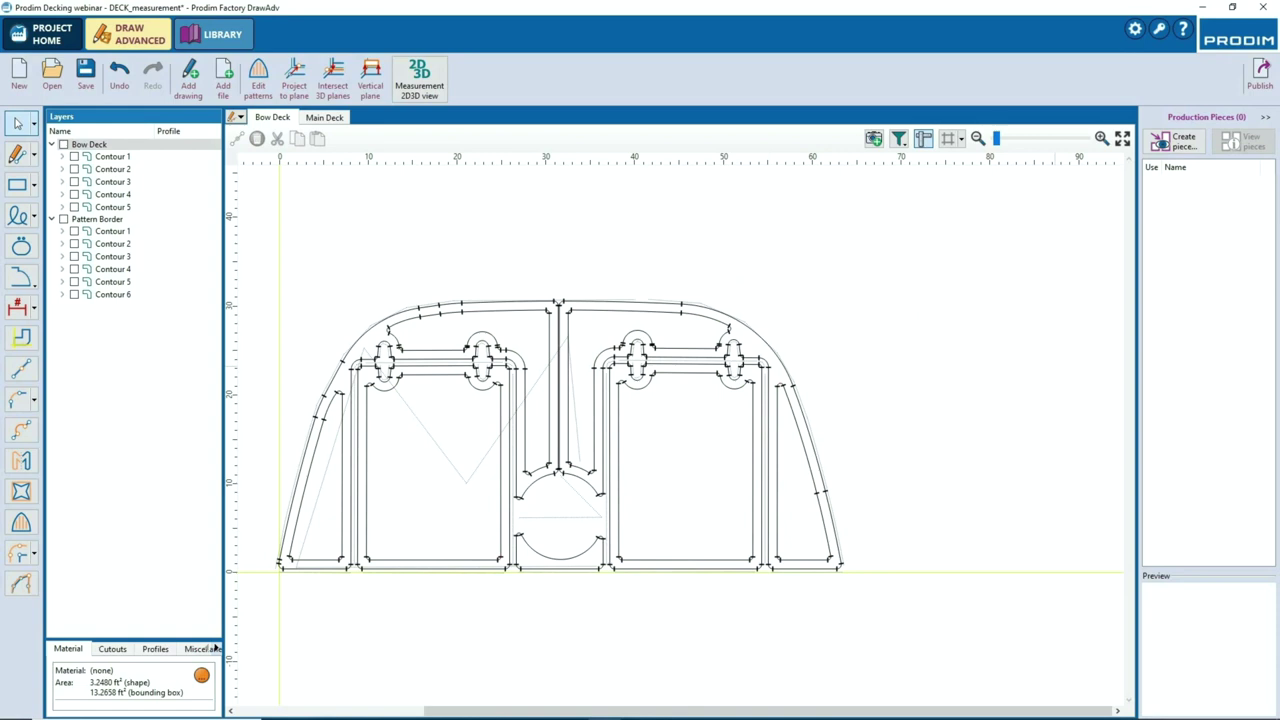
Open the Main Deck drawing and delete Contour 1, the long diagonal polyline crossing the deck
scroll(680, 368, up, 1)
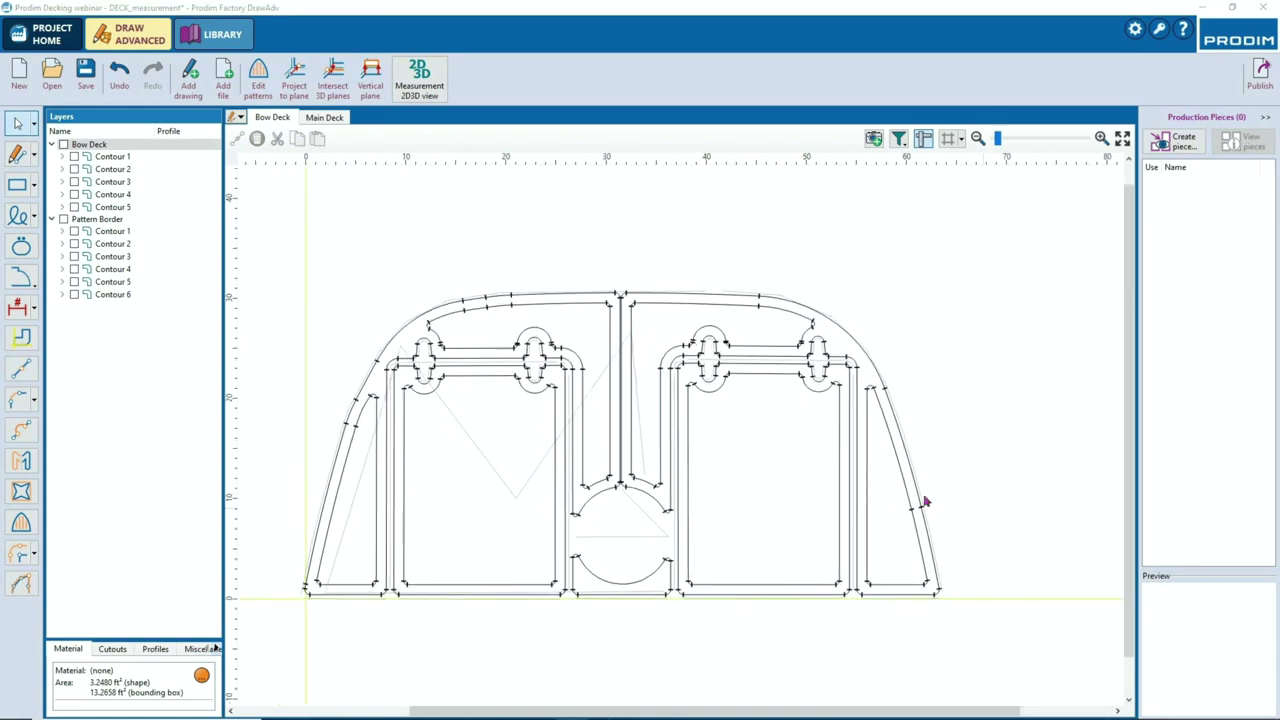
click(326, 118)
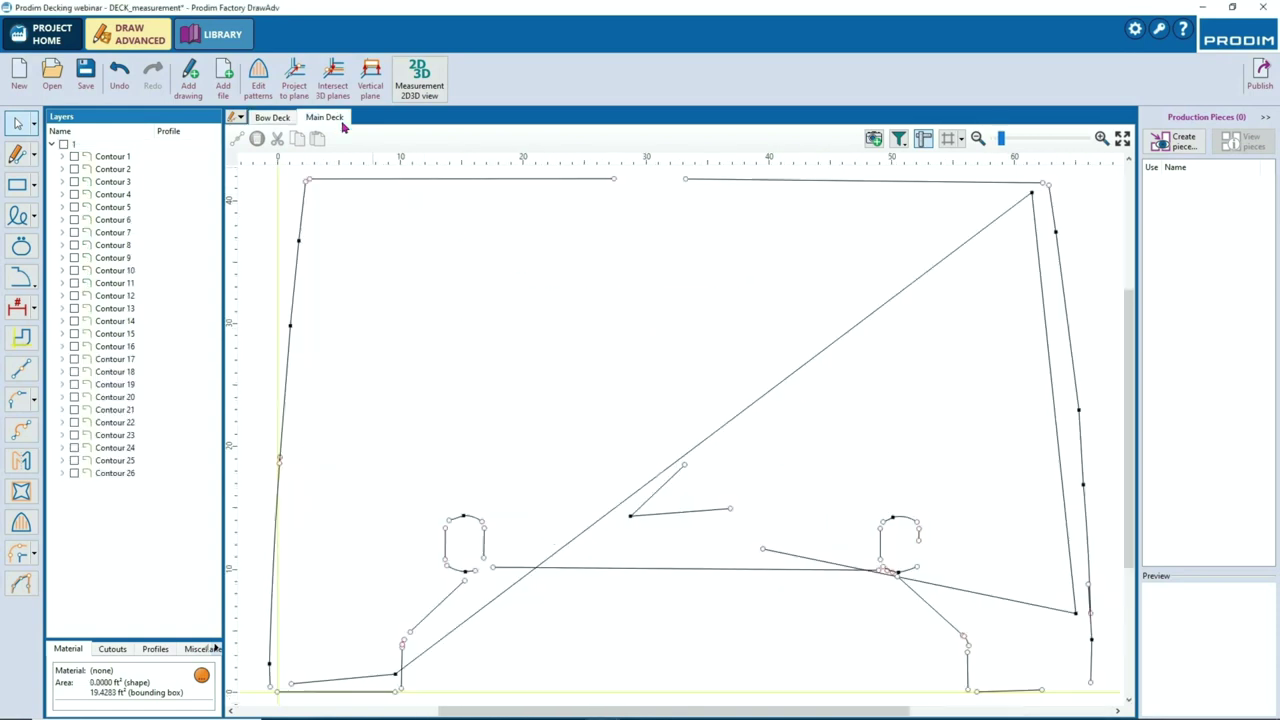
scroll(695, 277, down, 5)
middle_drag(696, 226, 696, 285)
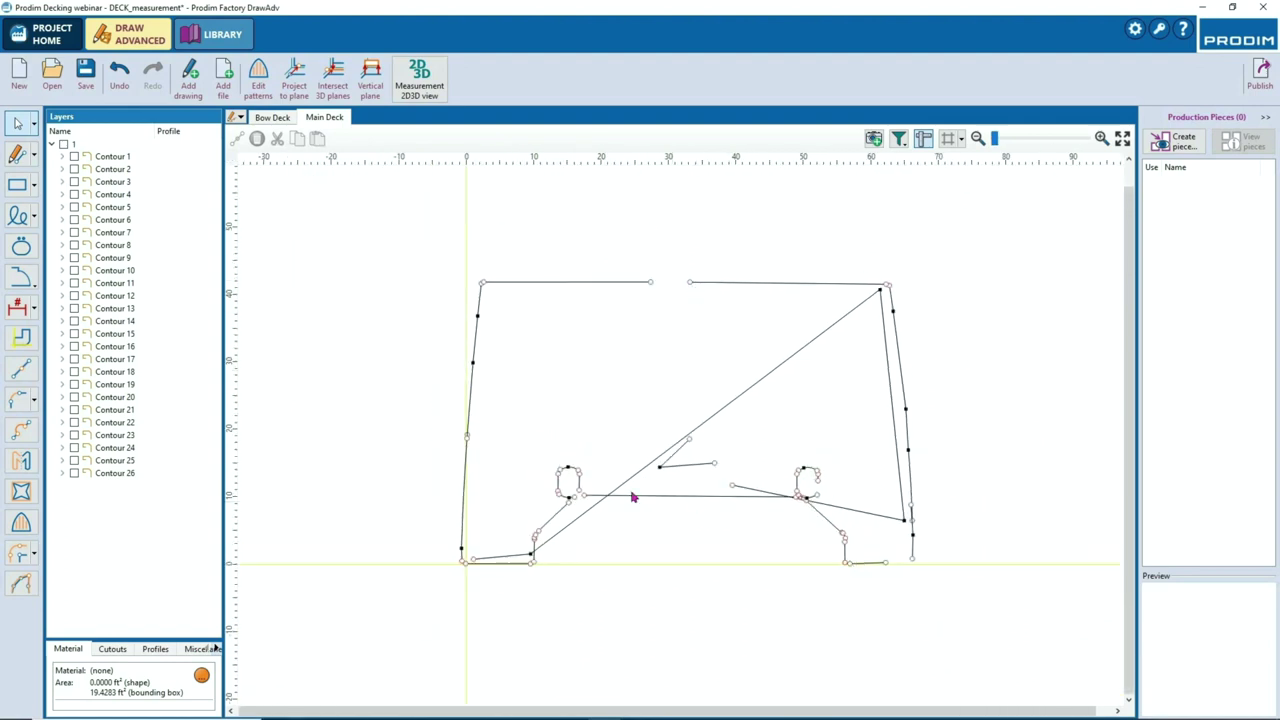
click(74, 158)
key(Delete)
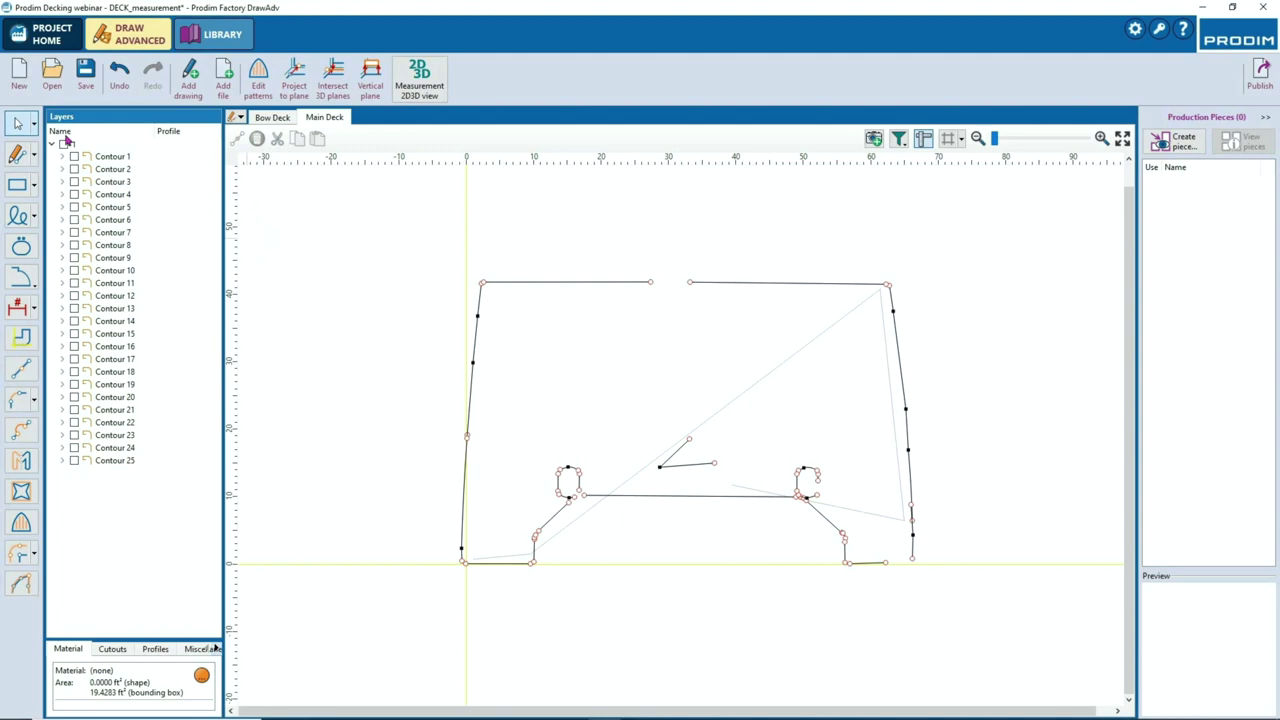
Draw a 360° arc through the three points of the V-shaped contour at mid-deck and delete that contour
click(35, 161)
click(56, 213)
click(714, 464)
click(713, 464)
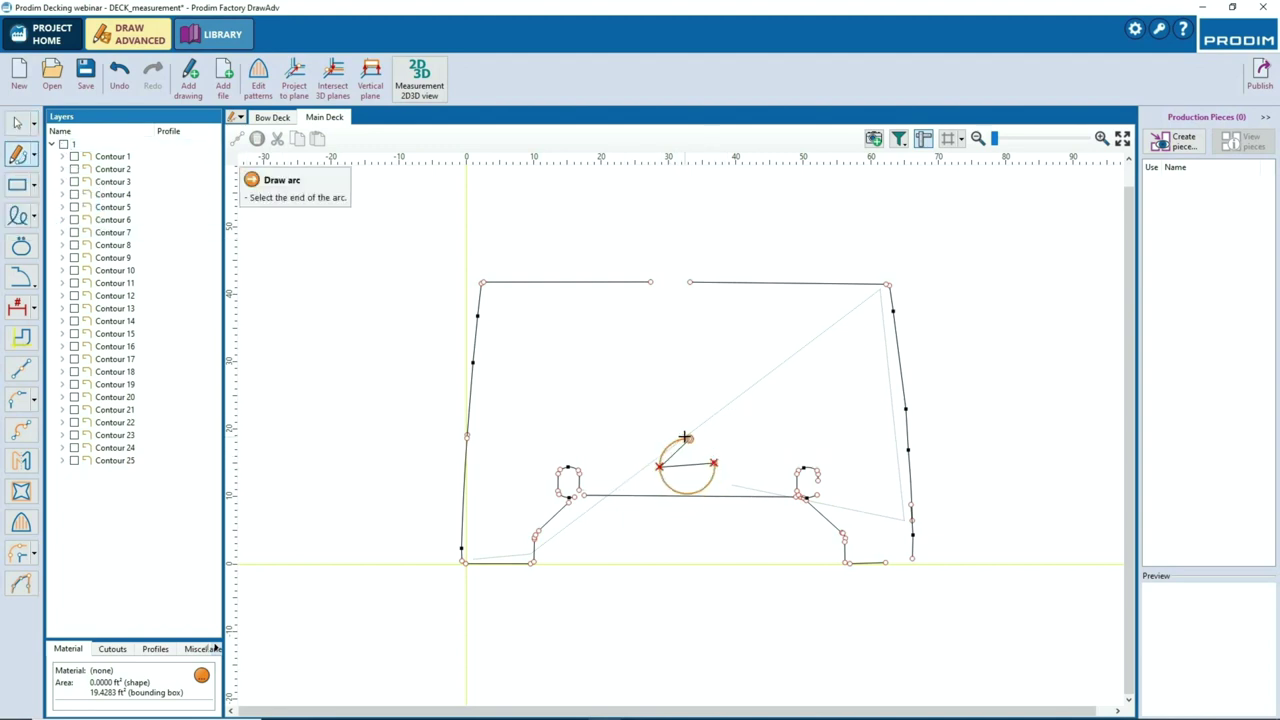
click(690, 438)
click(680, 467)
text(360)
key(Return)
key(Return)
key(Escape)
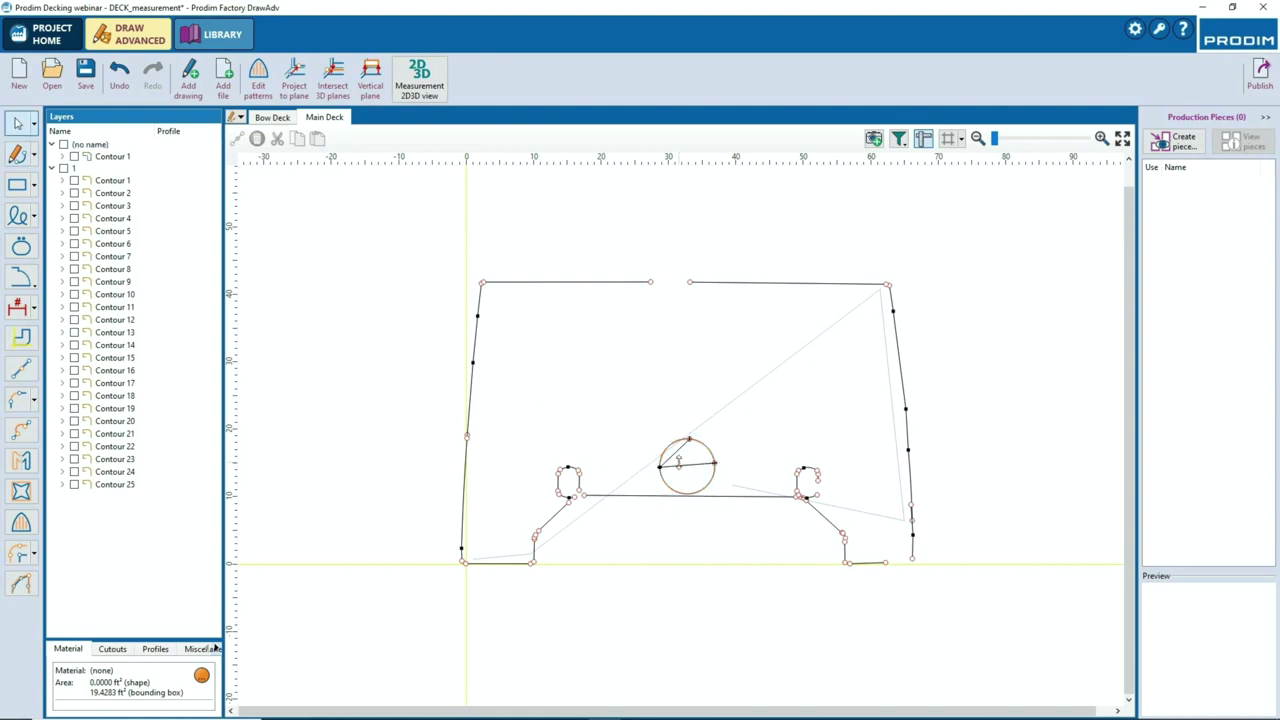
click(74, 256)
key(Delete)
Draw three-point arcs over the upper and lower curves of the small left cutout
scroll(593, 483, up, 6)
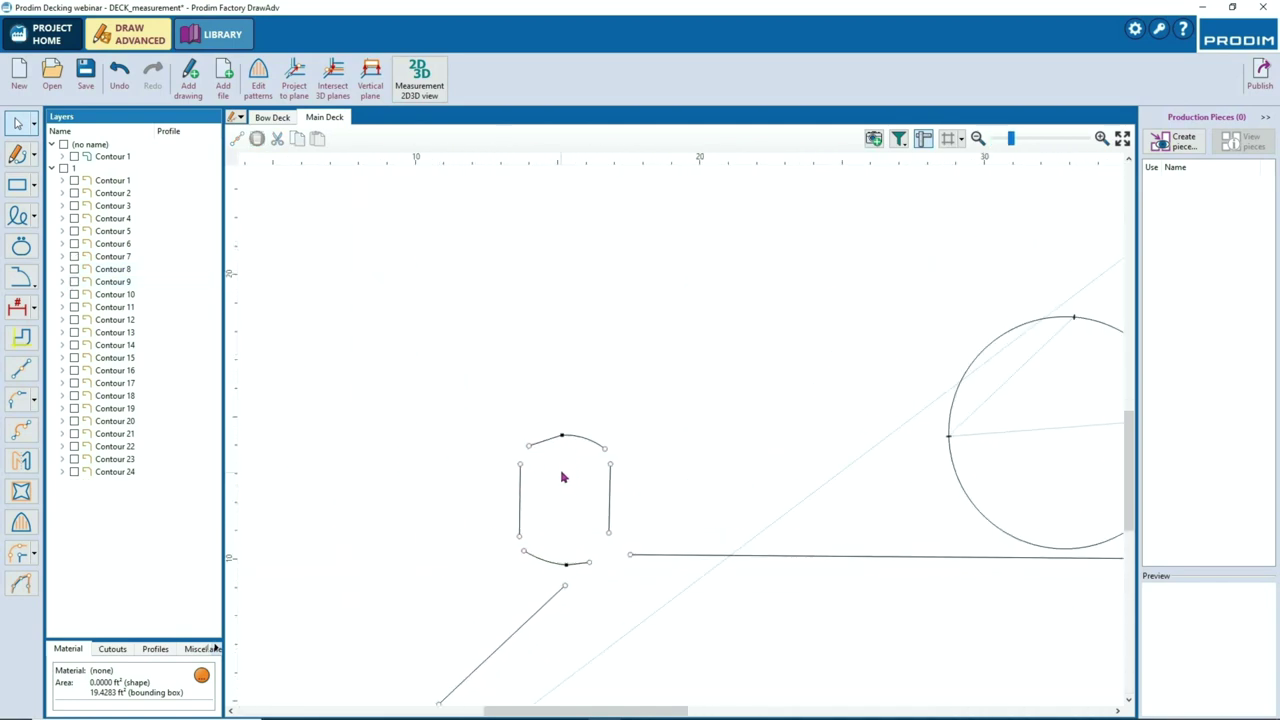
click(17, 153)
click(525, 443)
click(611, 448)
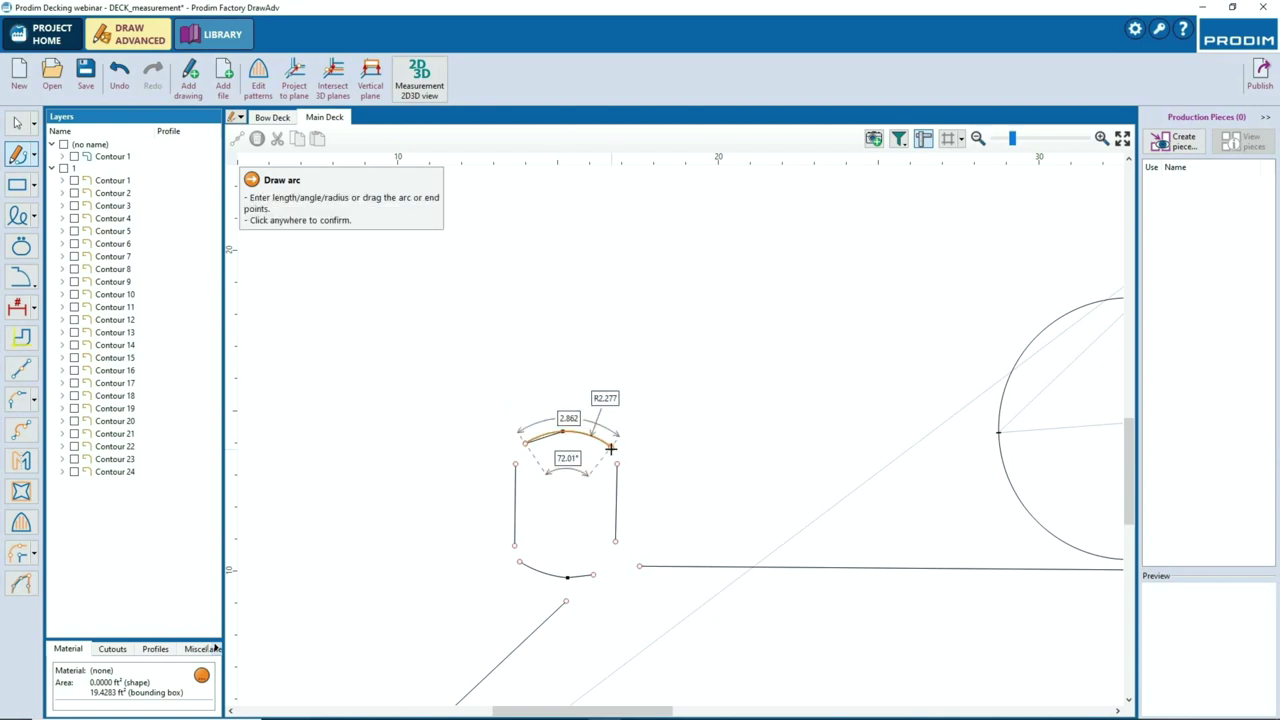
click(614, 451)
click(520, 562)
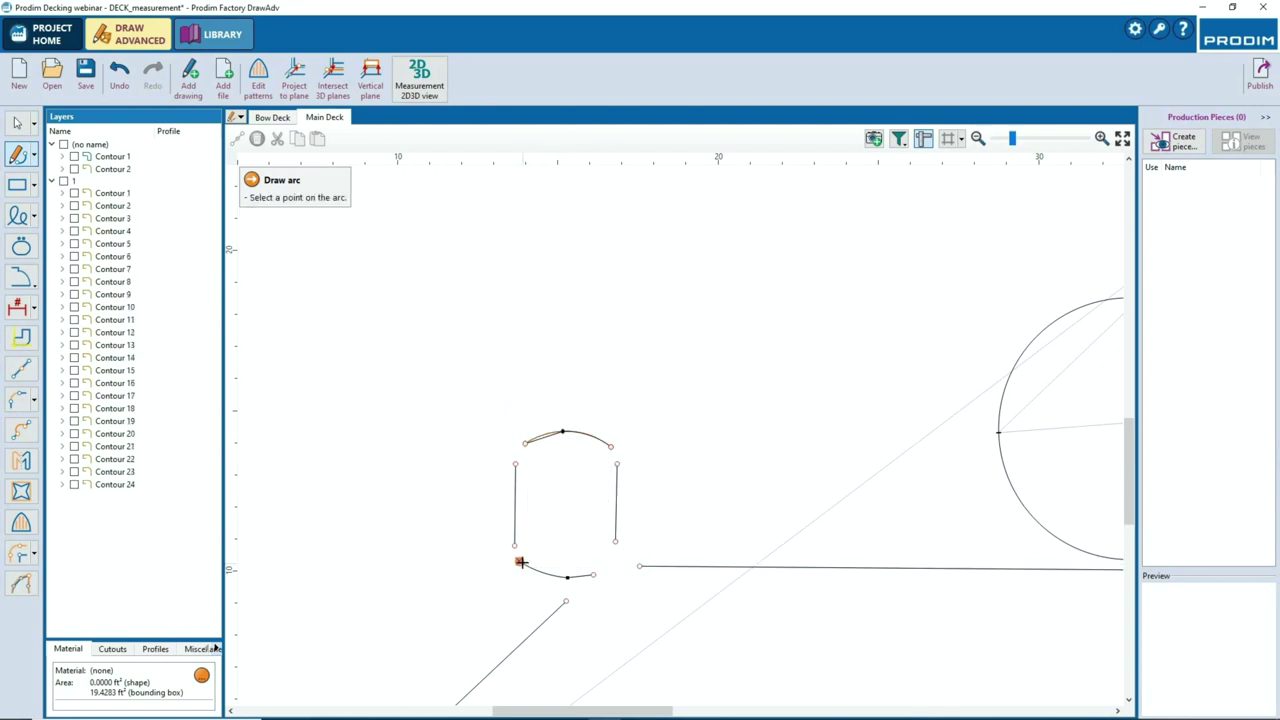
click(568, 577)
click(593, 575)
click(593, 574)
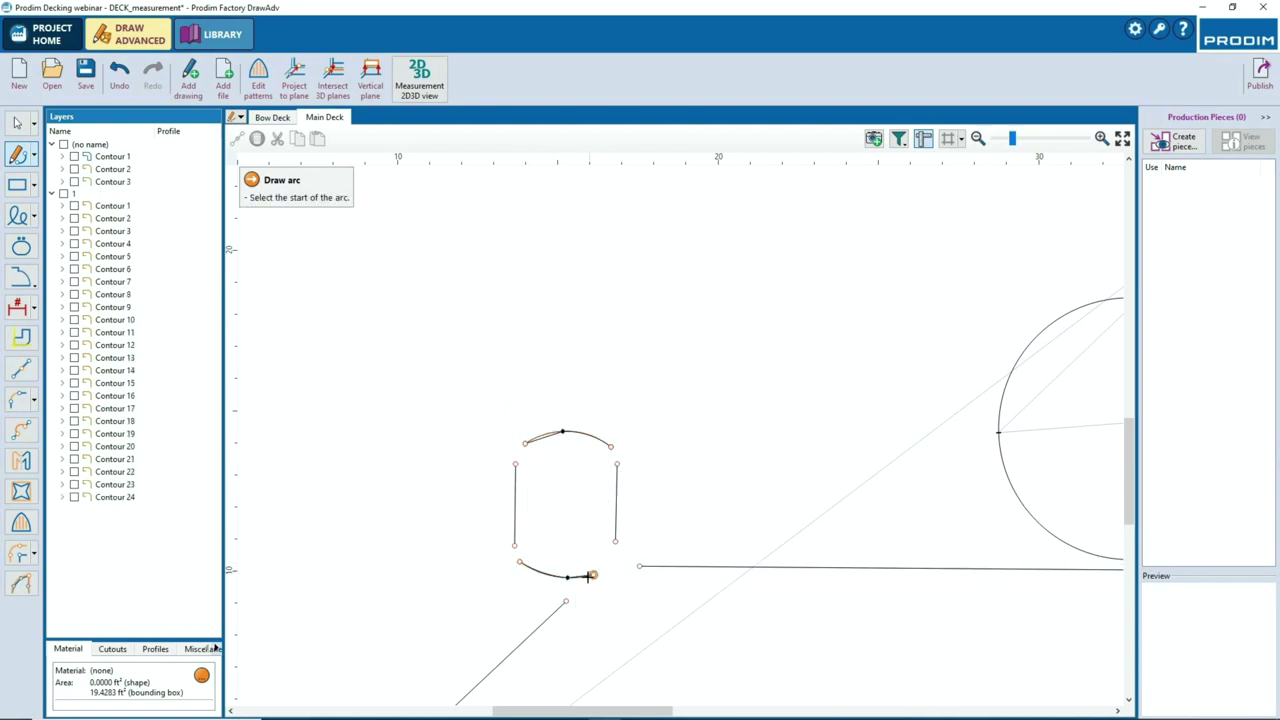
Delete the measured polylines under the left cutout's new arcs, Contour 16 and Contour 18
scroll(569, 574, up, 3)
scroll(570, 575, up, 3)
key(Escape)
click(588, 577)
scroll(596, 488, down, 1)
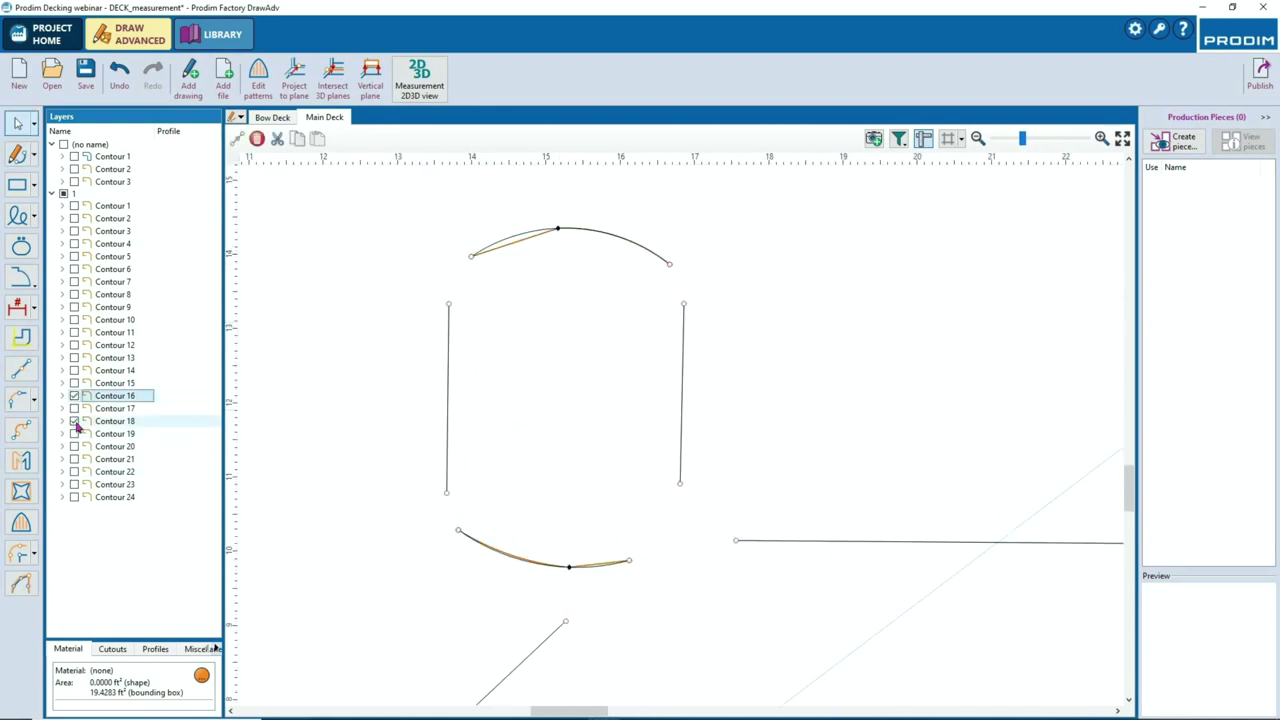
key(Delete)
Fillet the left cutout's upper arc to both of its side lines
scroll(538, 373, down, 2)
right_click(545, 378)
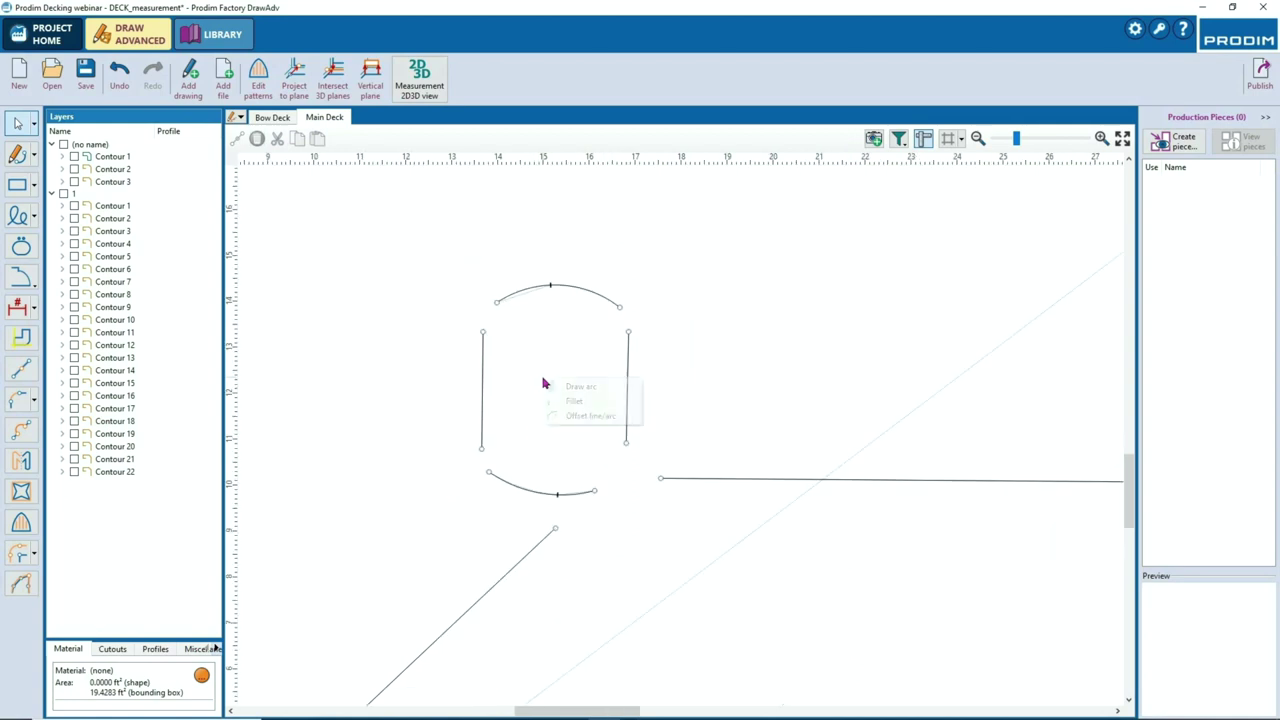
click(579, 402)
click(485, 333)
click(500, 302)
click(518, 319)
click(611, 306)
click(626, 337)
click(597, 351)
Fillet the left cutout's lower arc to both side lines to close its contour
click(587, 495)
click(624, 437)
click(592, 452)
click(501, 482)
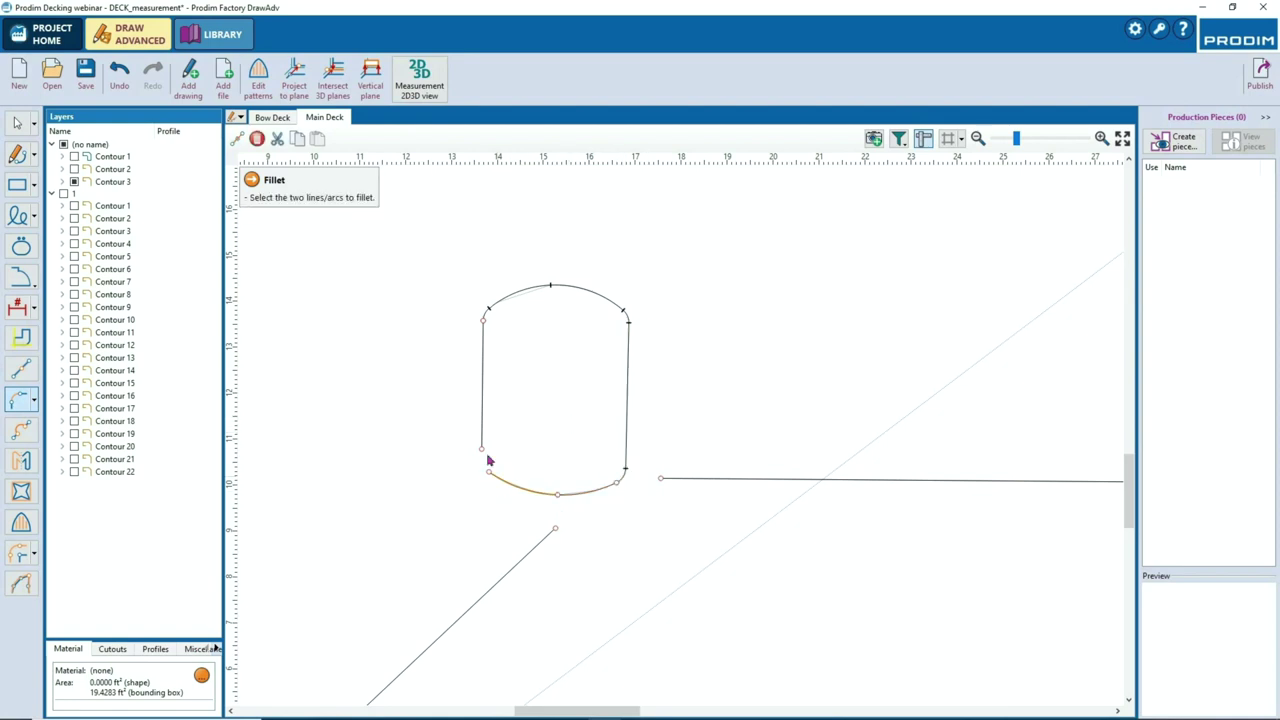
click(481, 441)
click(536, 405)
Delete Contour 7, the short stray line just below the small right cutout
scroll(558, 411, down, 5)
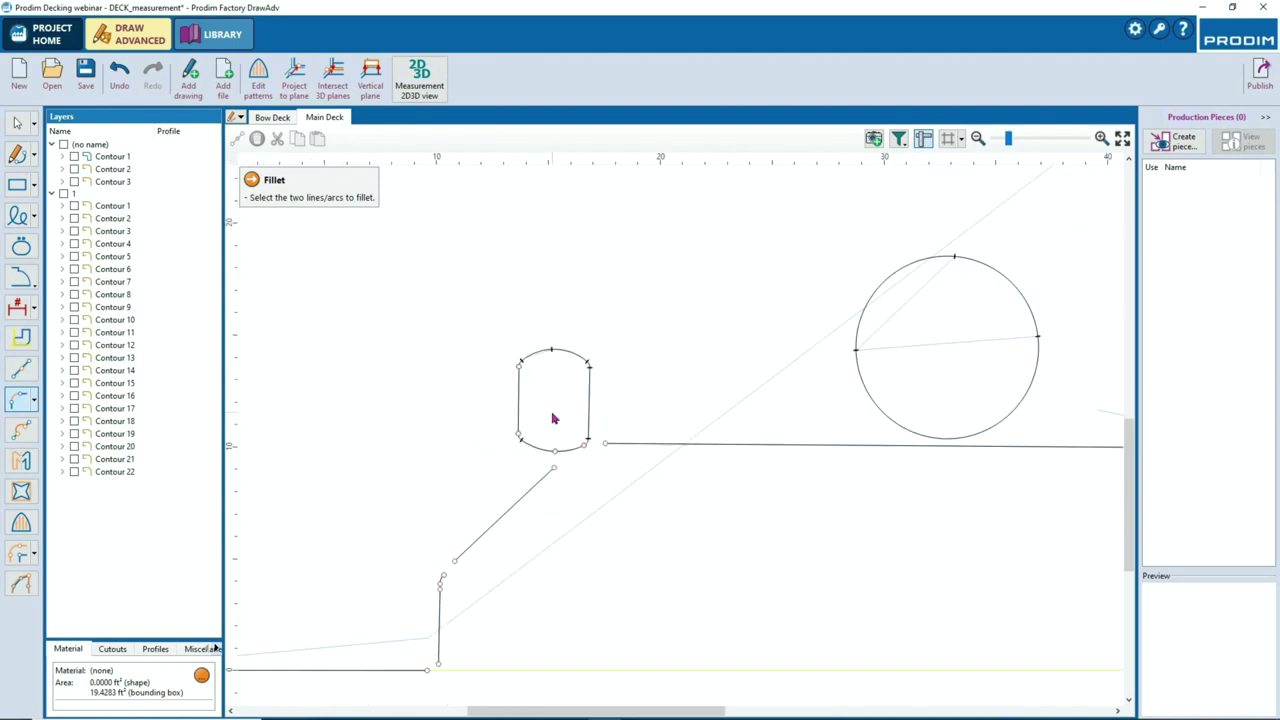
scroll(745, 385, up, 4)
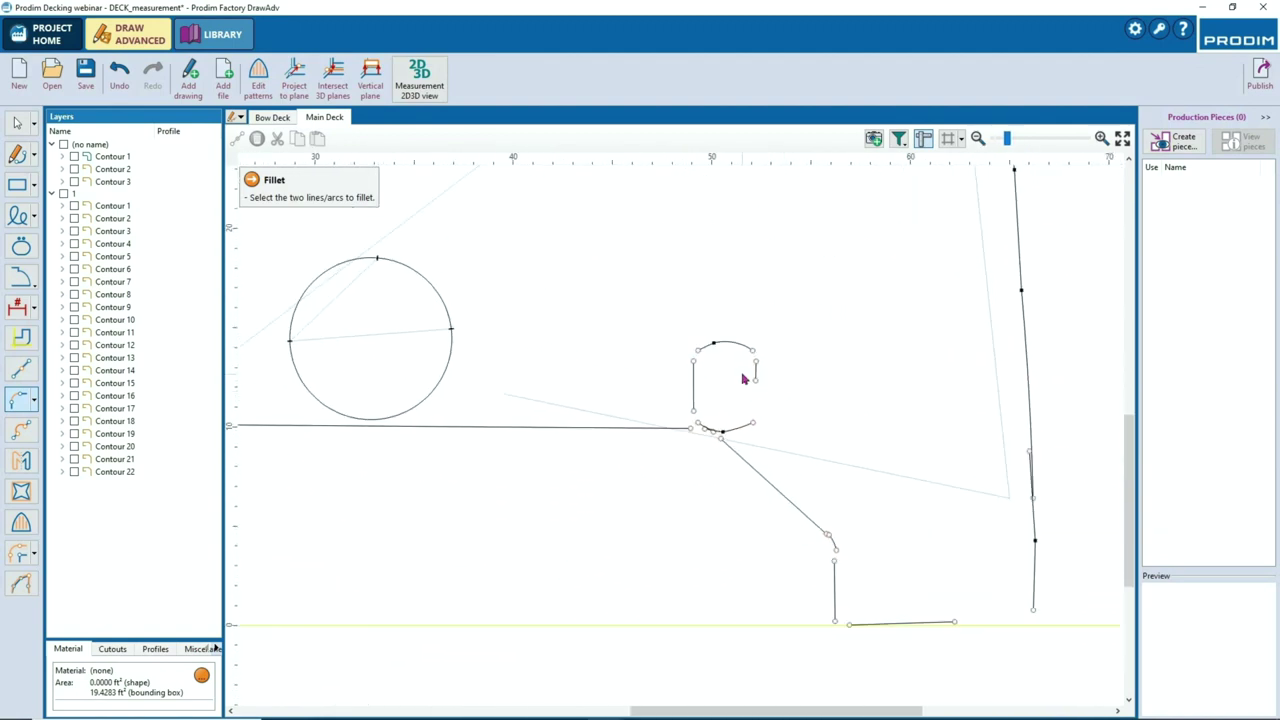
scroll(674, 477, up, 3)
click(691, 481)
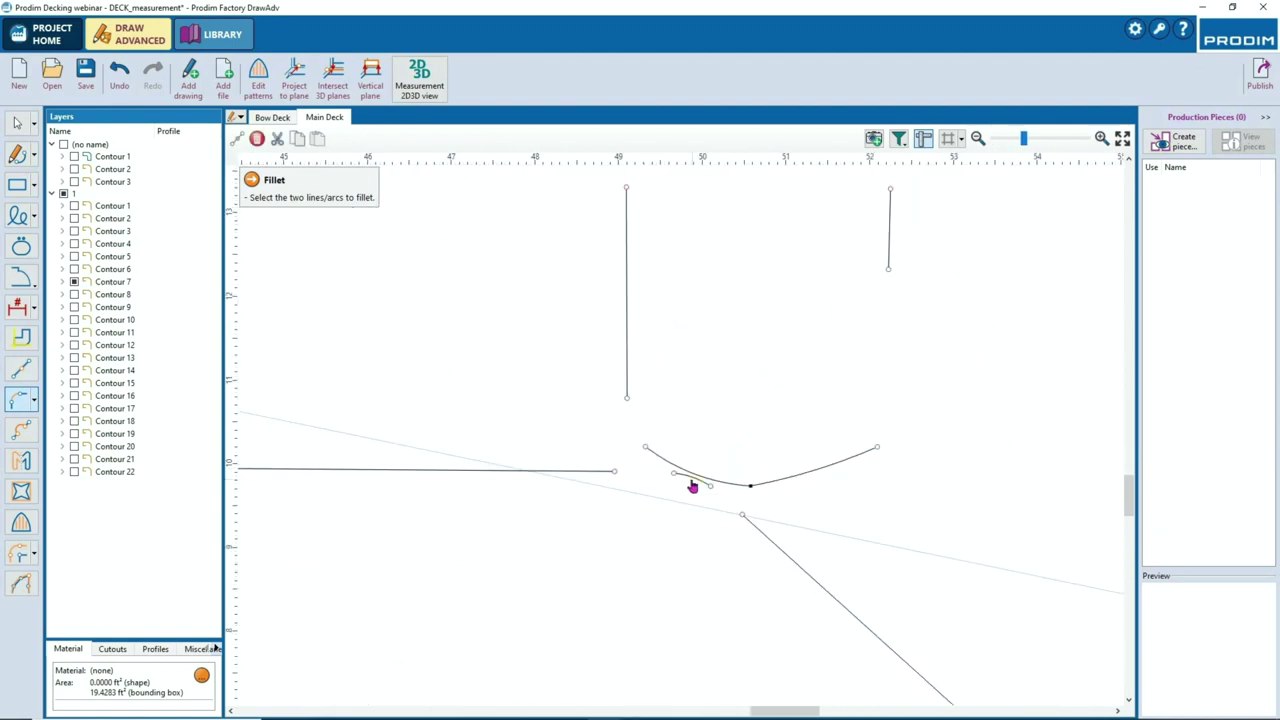
key(Delete)
Draw three-point arcs over the lower and upper curves of the small right cutout
scroll(741, 438, down, 2)
right_click(757, 410)
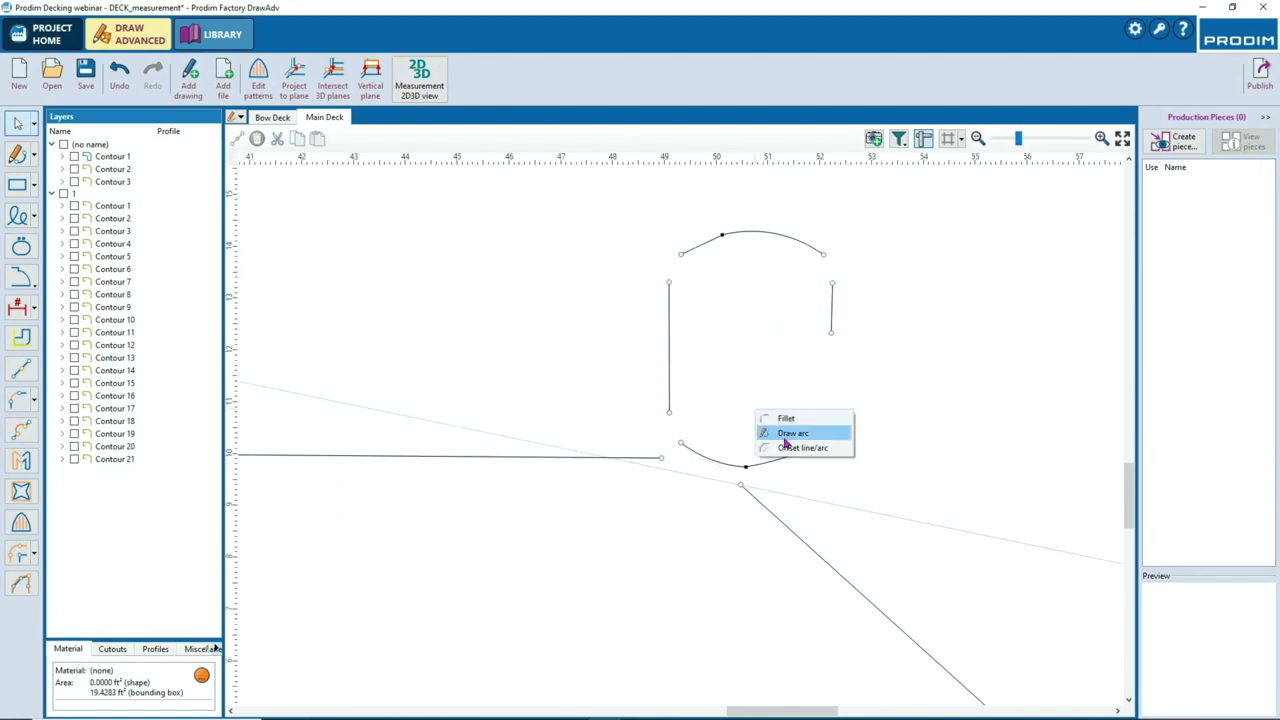
click(784, 436)
click(680, 443)
click(745, 466)
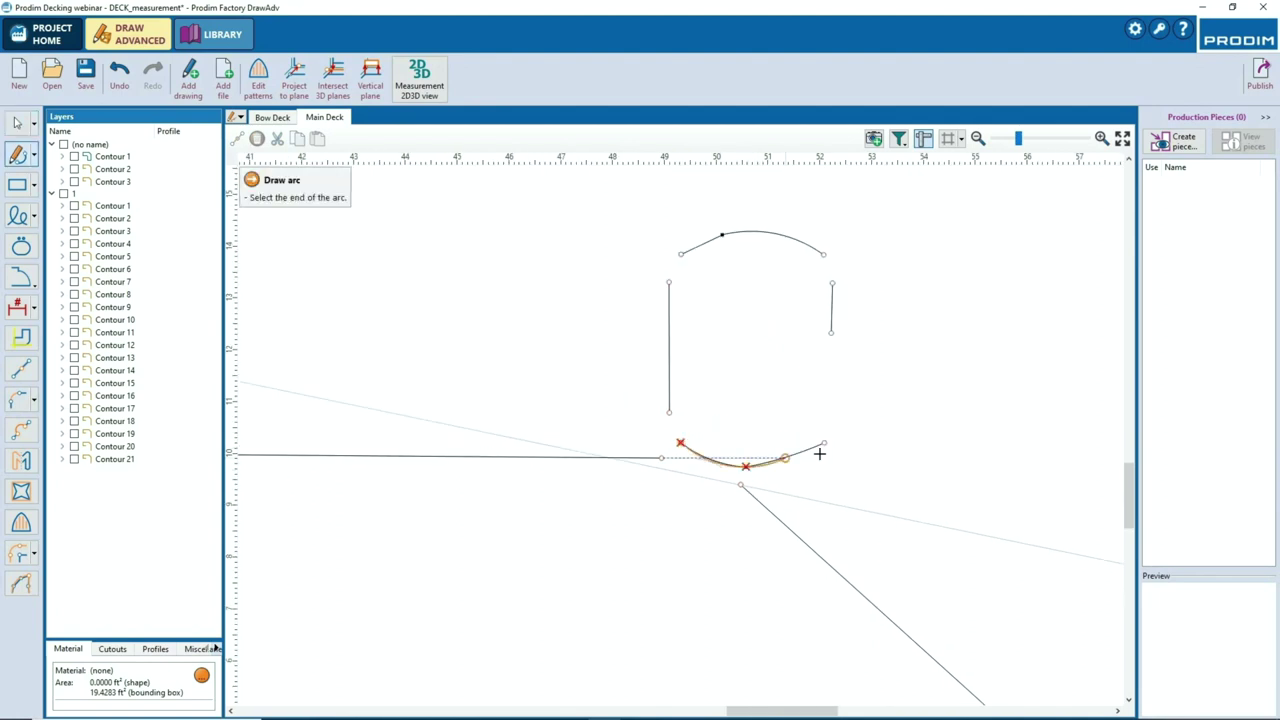
click(824, 443)
click(824, 443)
click(680, 253)
click(824, 255)
click(824, 255)
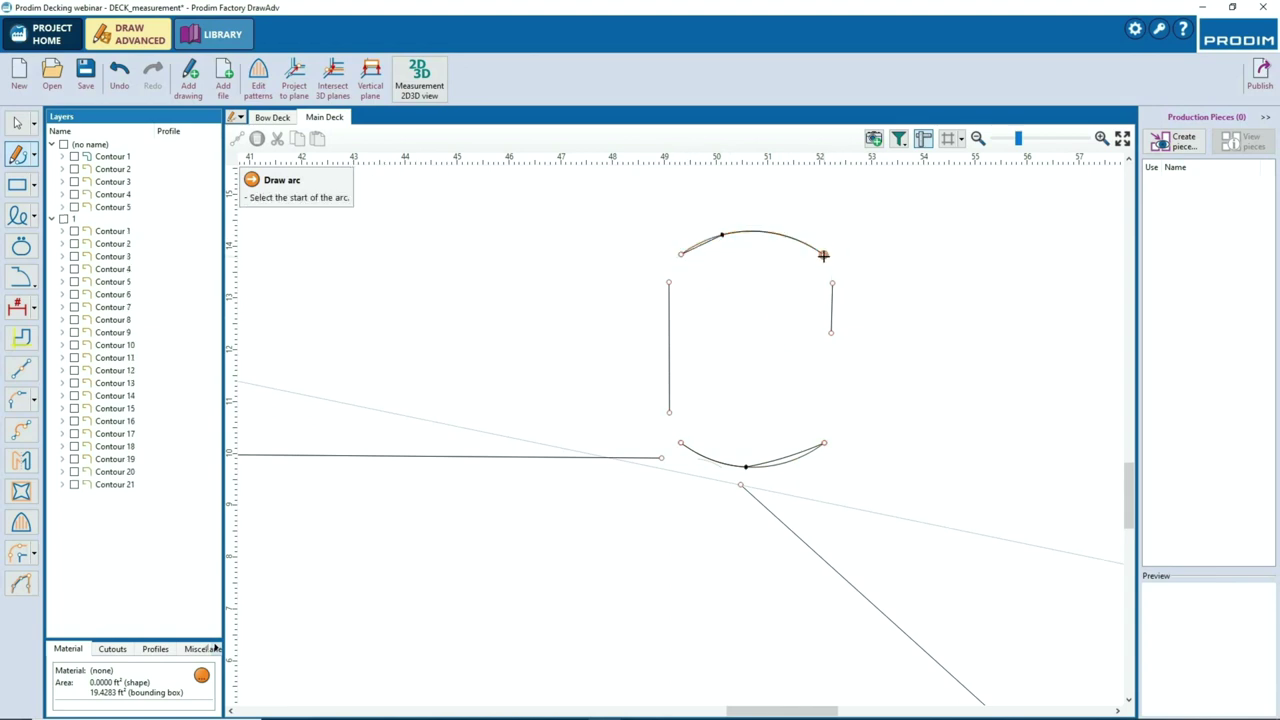
Delete the measured polylines under the right cutout's new arcs, Contour 8 and Contour 10
key(Escape)
click(698, 246)
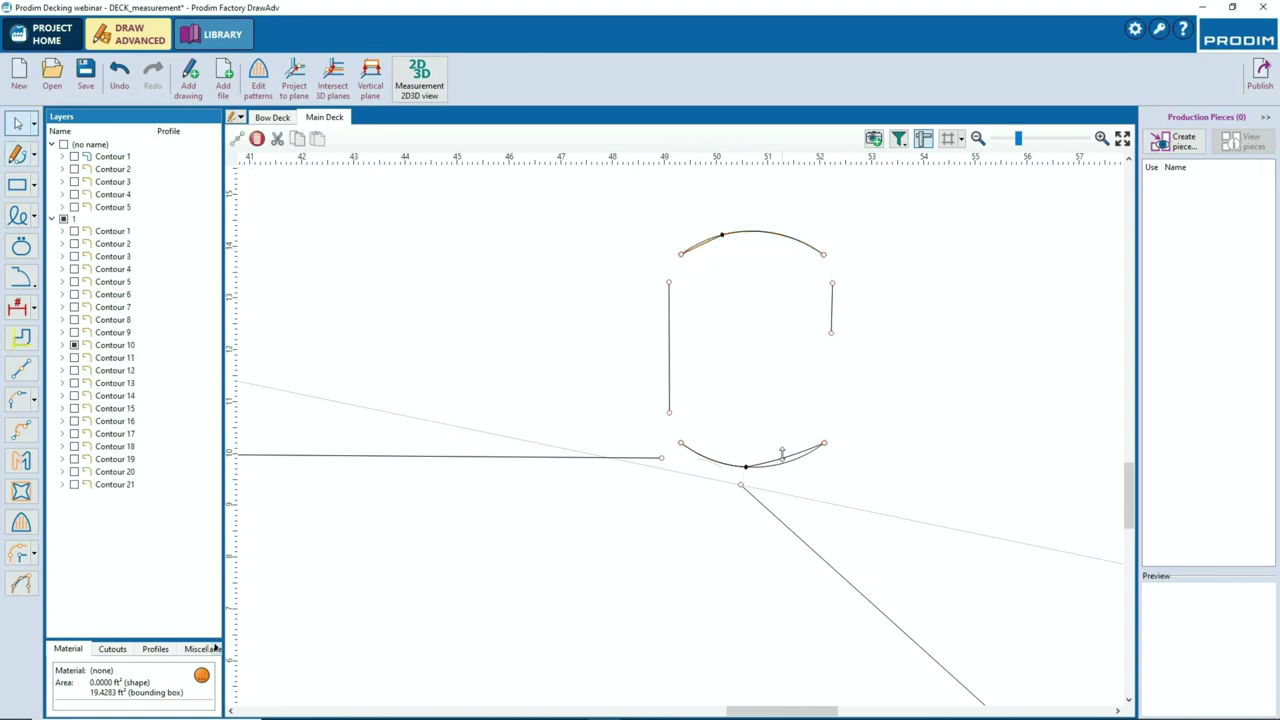
click(74, 321)
click(74, 345)
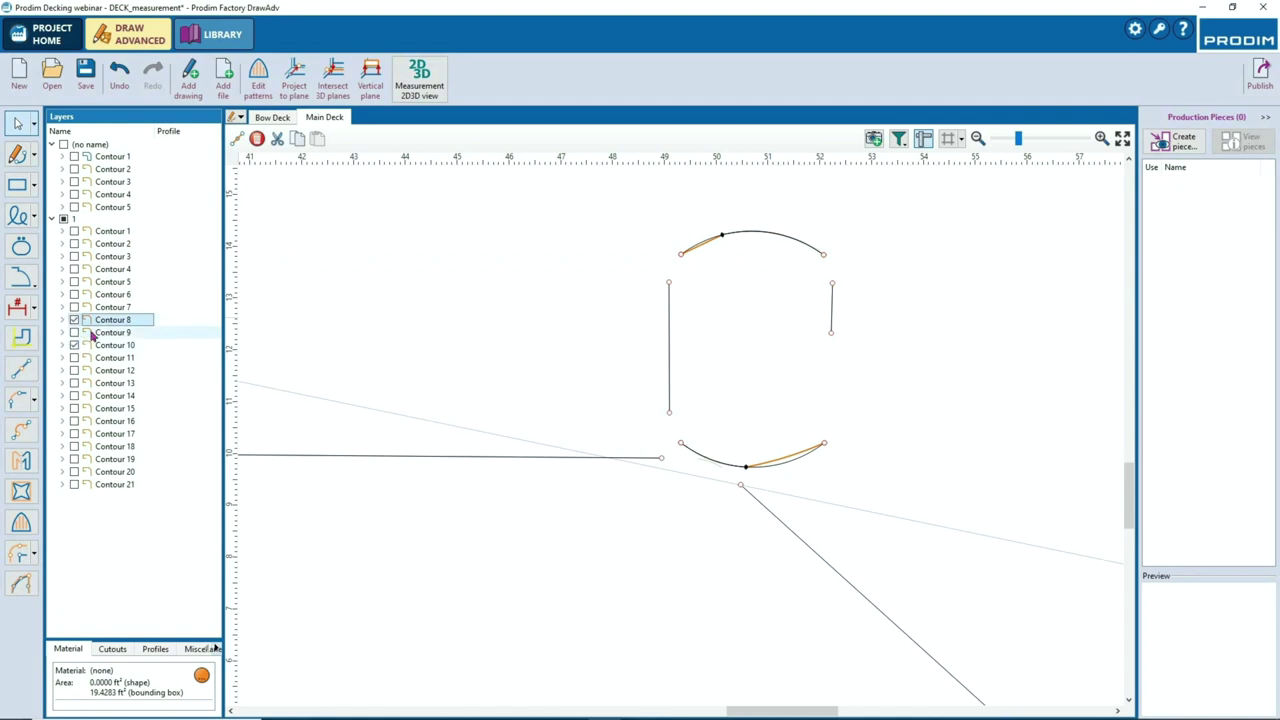
Fillet the right cutout's upper arc to both of its side lines
right_click(589, 329)
click(660, 346)
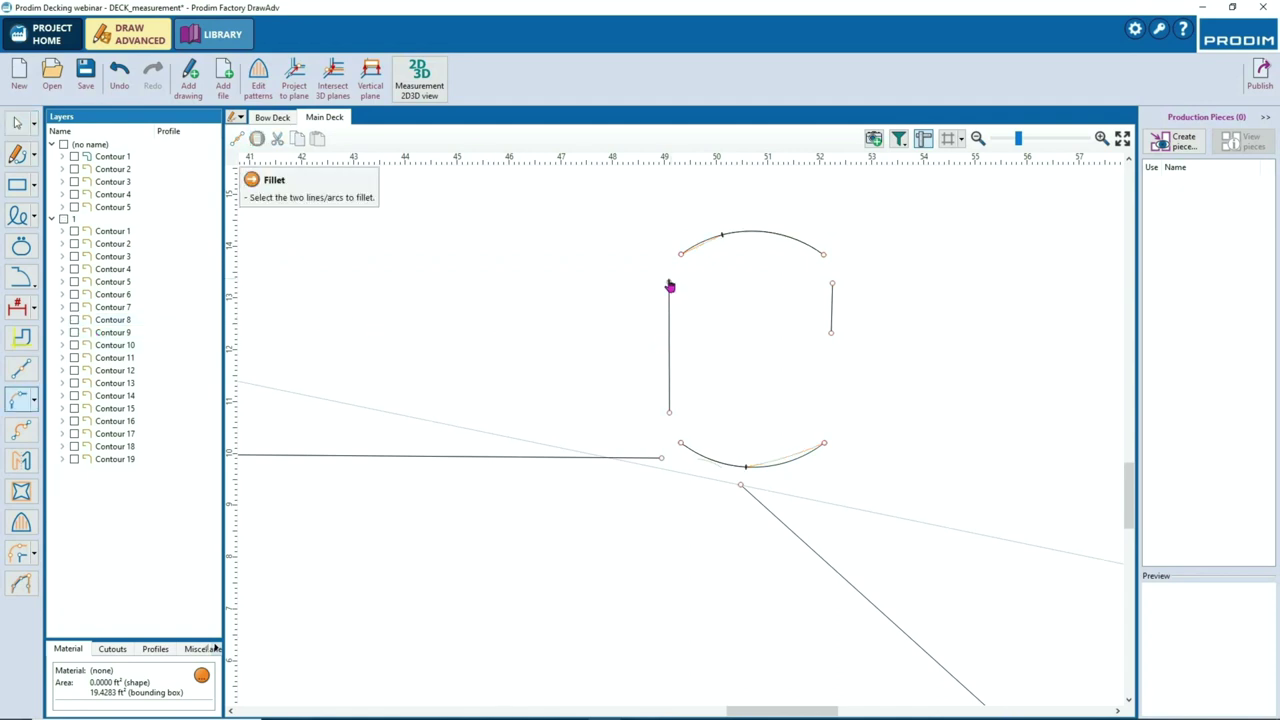
click(668, 289)
click(754, 286)
click(822, 255)
click(832, 287)
click(794, 323)
Fillet the right cutout's lower arc to both side lines to close its contour
click(818, 455)
click(778, 387)
click(680, 439)
click(670, 399)
click(710, 407)
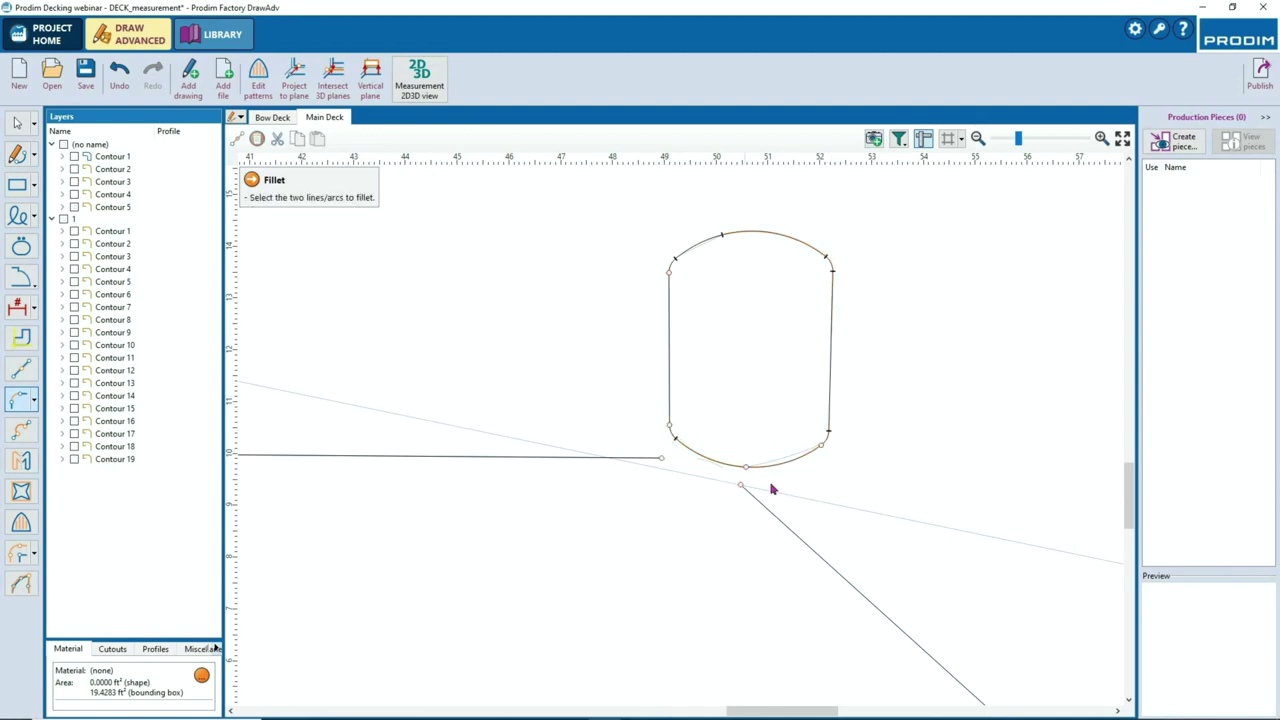
Move the redrawn circle and cutout contours from the (no name) layer to layer 1
drag(92, 145, 100, 224)
click(484, 336)
scroll(628, 430, down, 5)
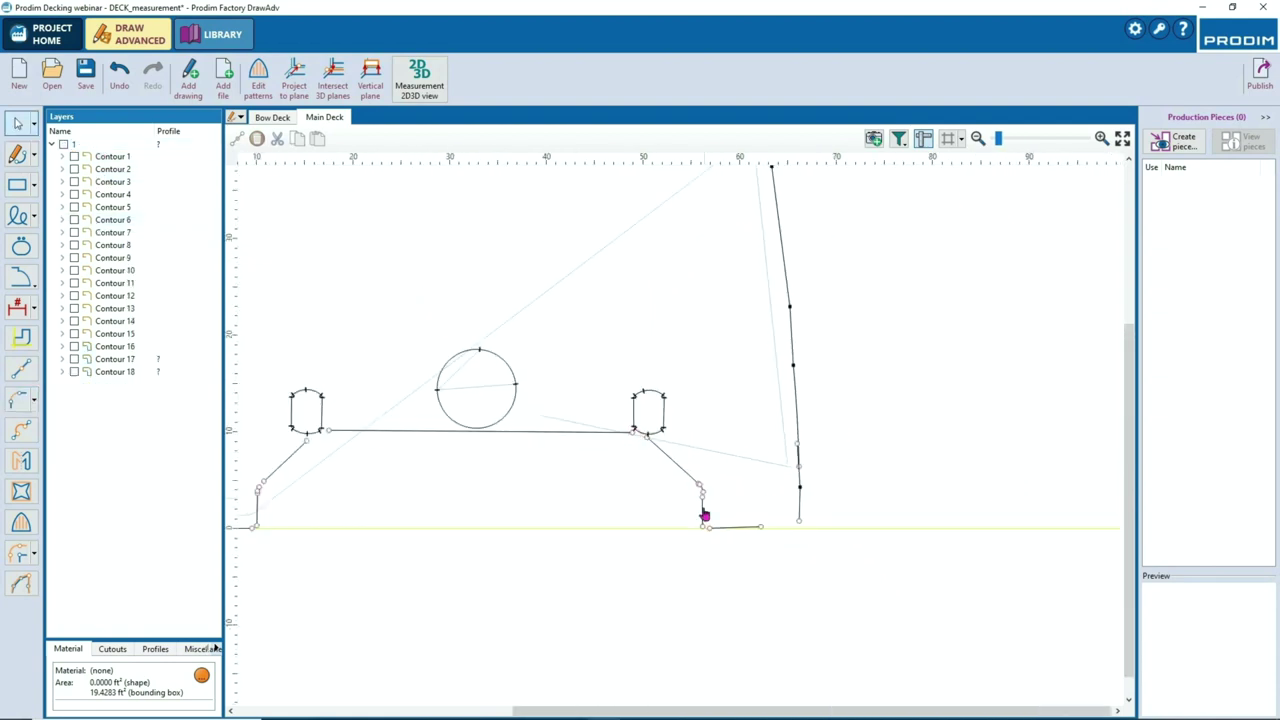
scroll(634, 493, down, 2)
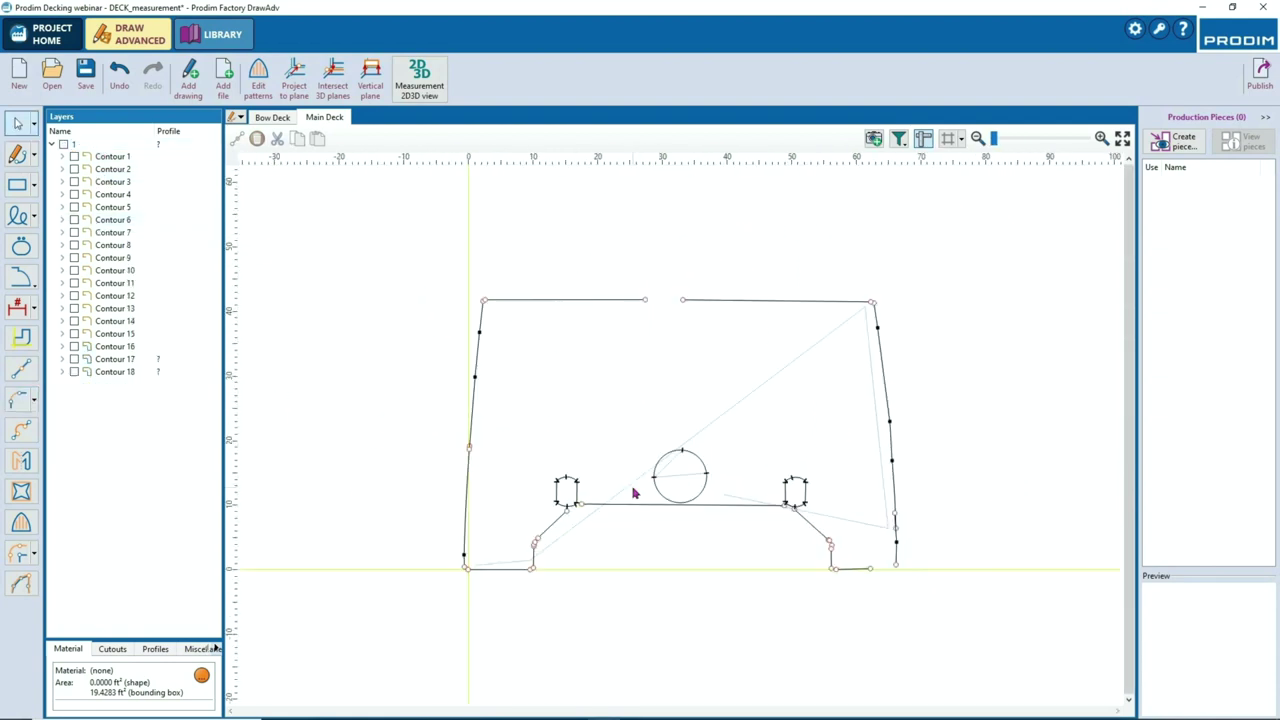
Draw one line along the deck's upper edge, from the left segment's outer end to the right segment's outer end
click(34, 158)
click(48, 183)
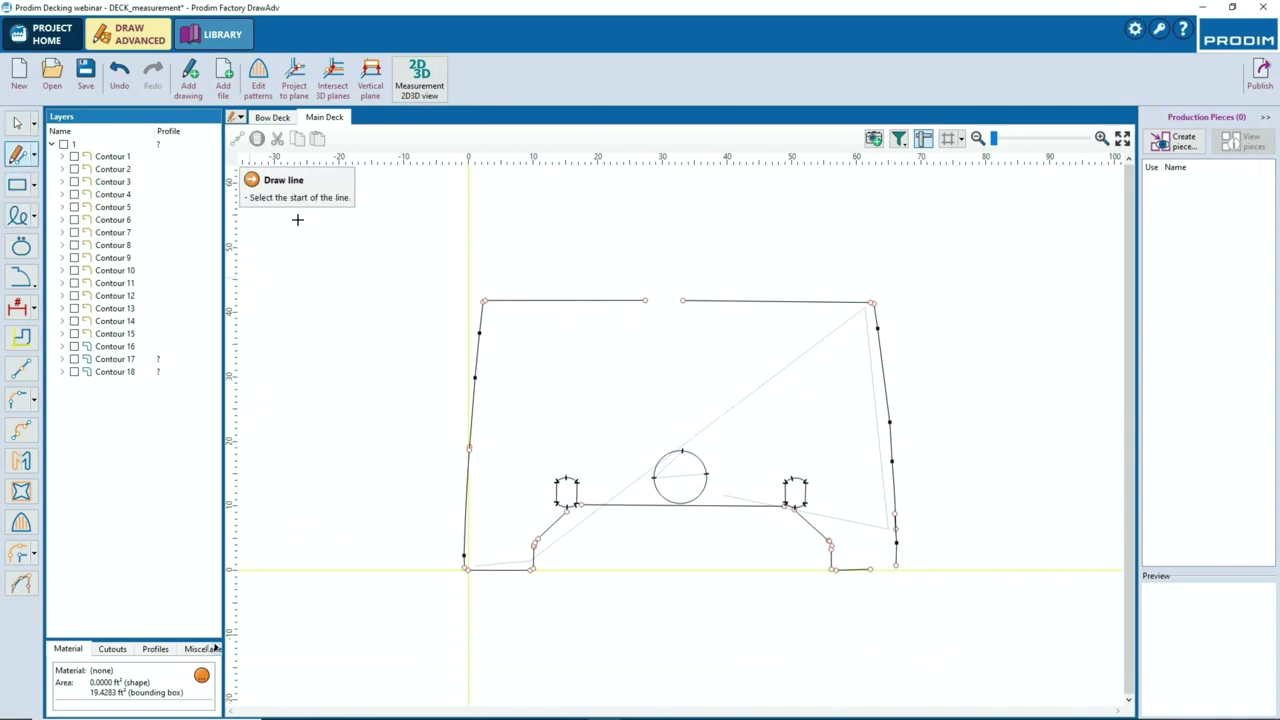
scroll(484, 304, up, 5)
click(480, 292)
scroll(700, 323, down, 3)
scroll(809, 297, up, 4)
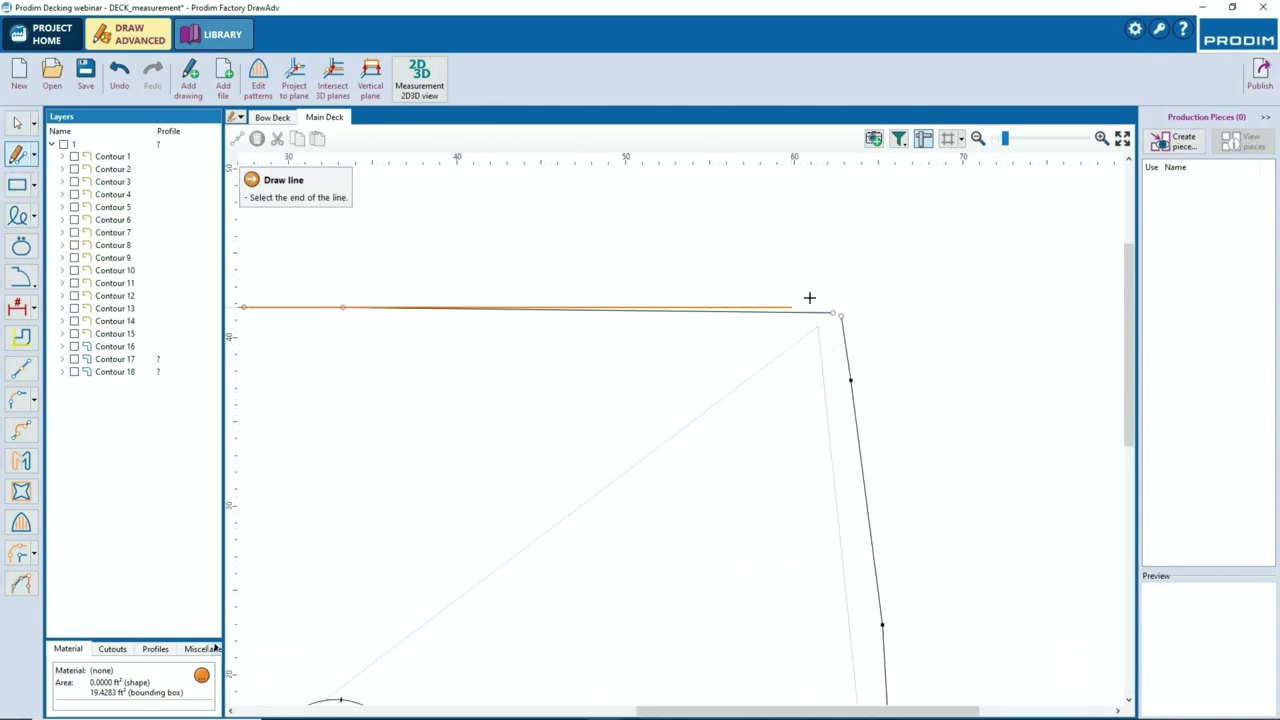
click(842, 320)
click(824, 340)
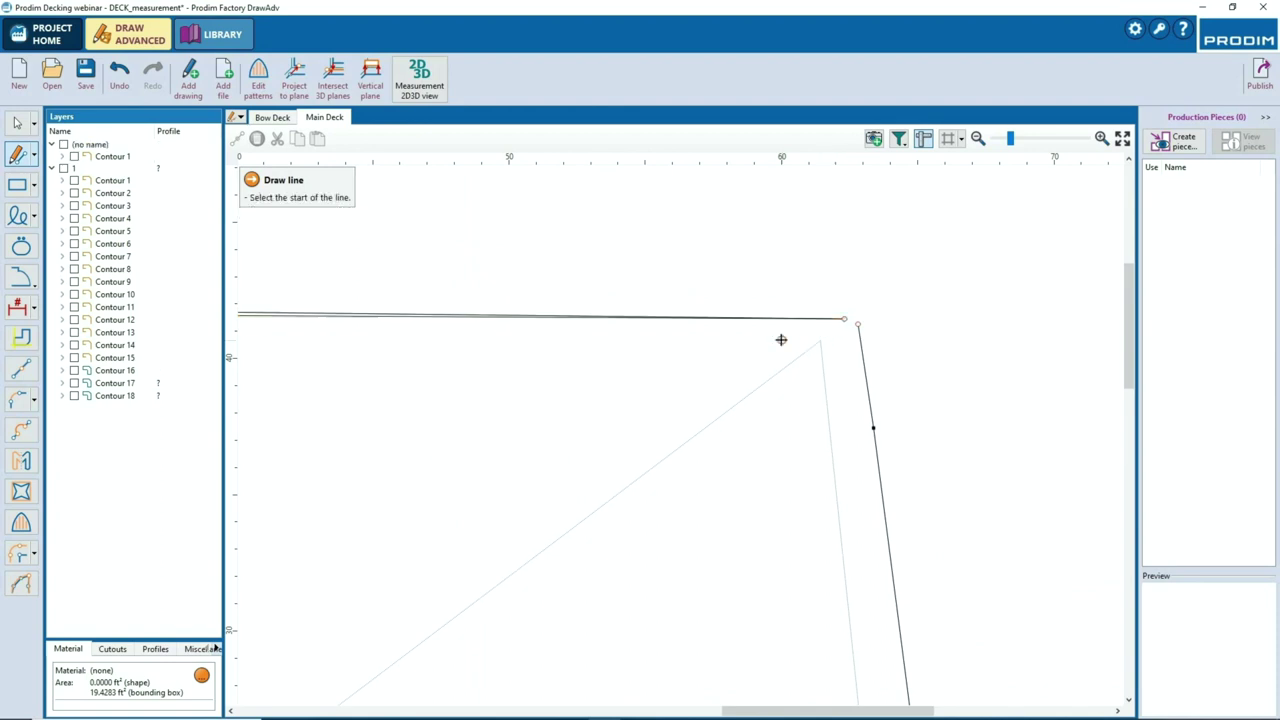
Delete the two measured upper edge segments under the new full-width line
scroll(690, 338, down, 5)
scroll(400, 335, up, 2)
key(Escape)
click(435, 321)
key(Delete)
click(557, 325)
key(Delete)
Fillet the two lower segments of the deck's left edge, extending the tangent point to the lower vertex for a radius of about 363
scroll(584, 345, down, 3)
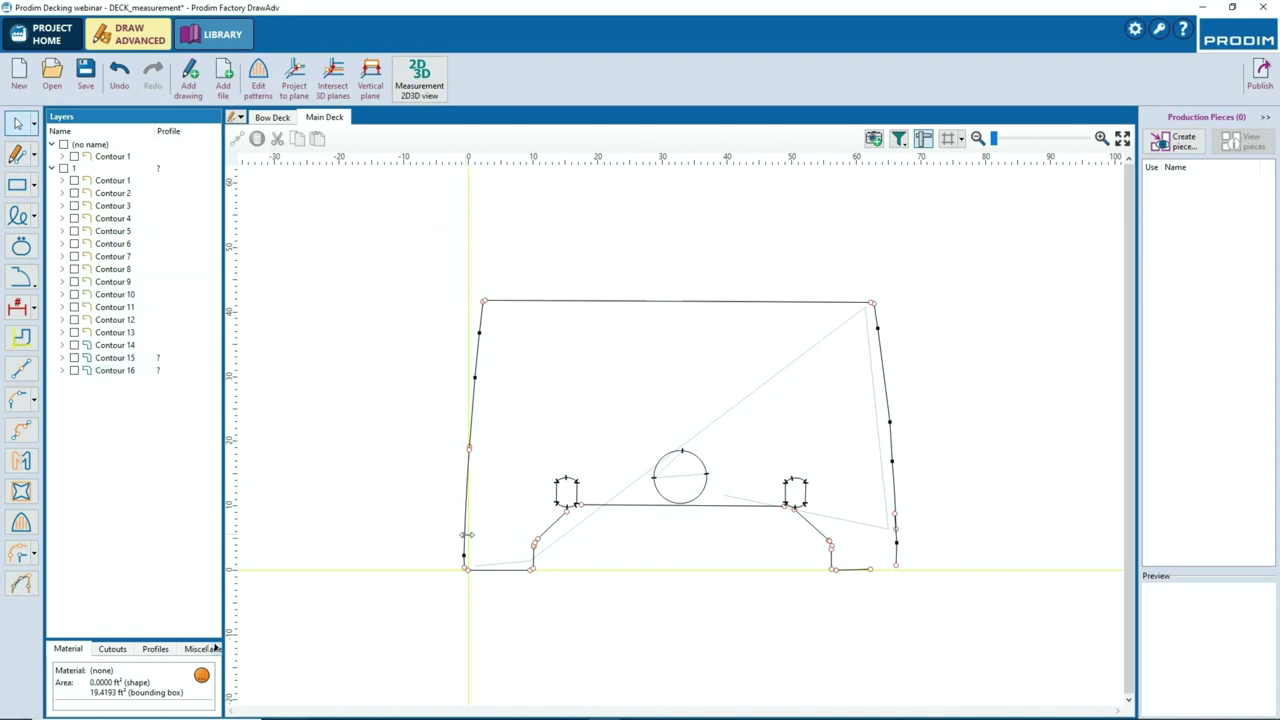
click(22, 401)
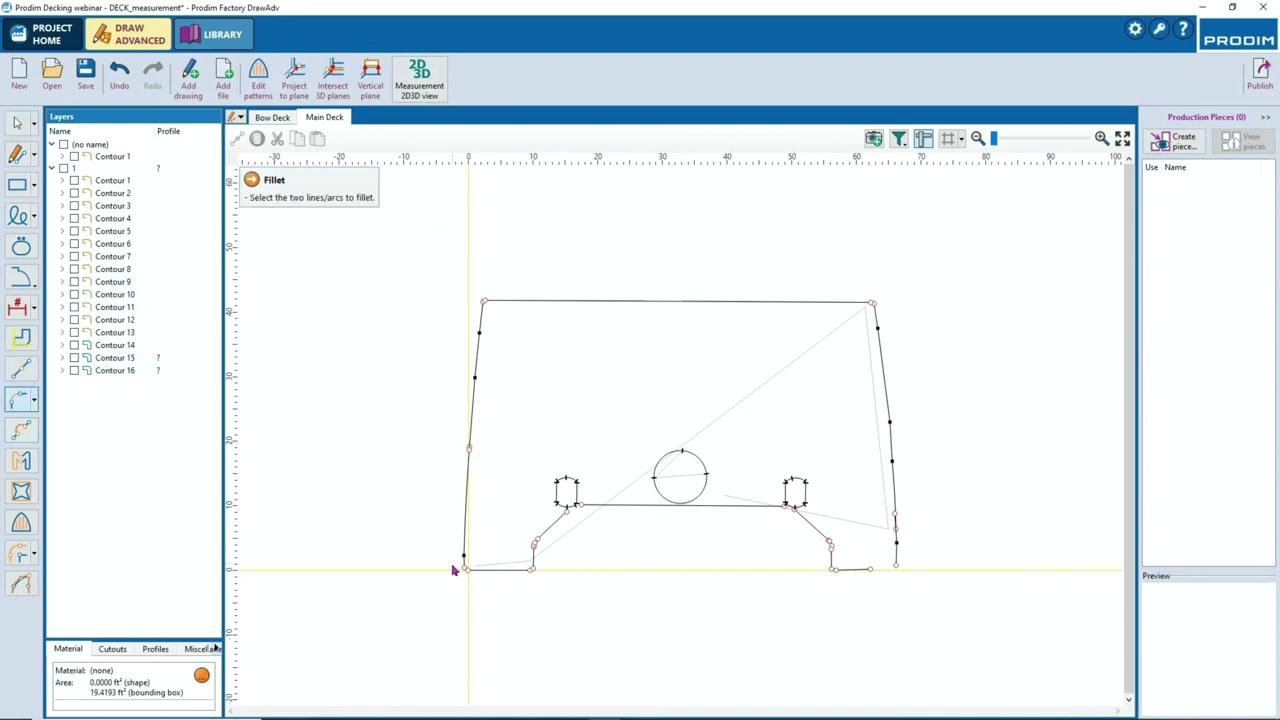
scroll(454, 424, up, 3)
right_click(513, 476)
click(530, 486)
click(476, 492)
click(480, 428)
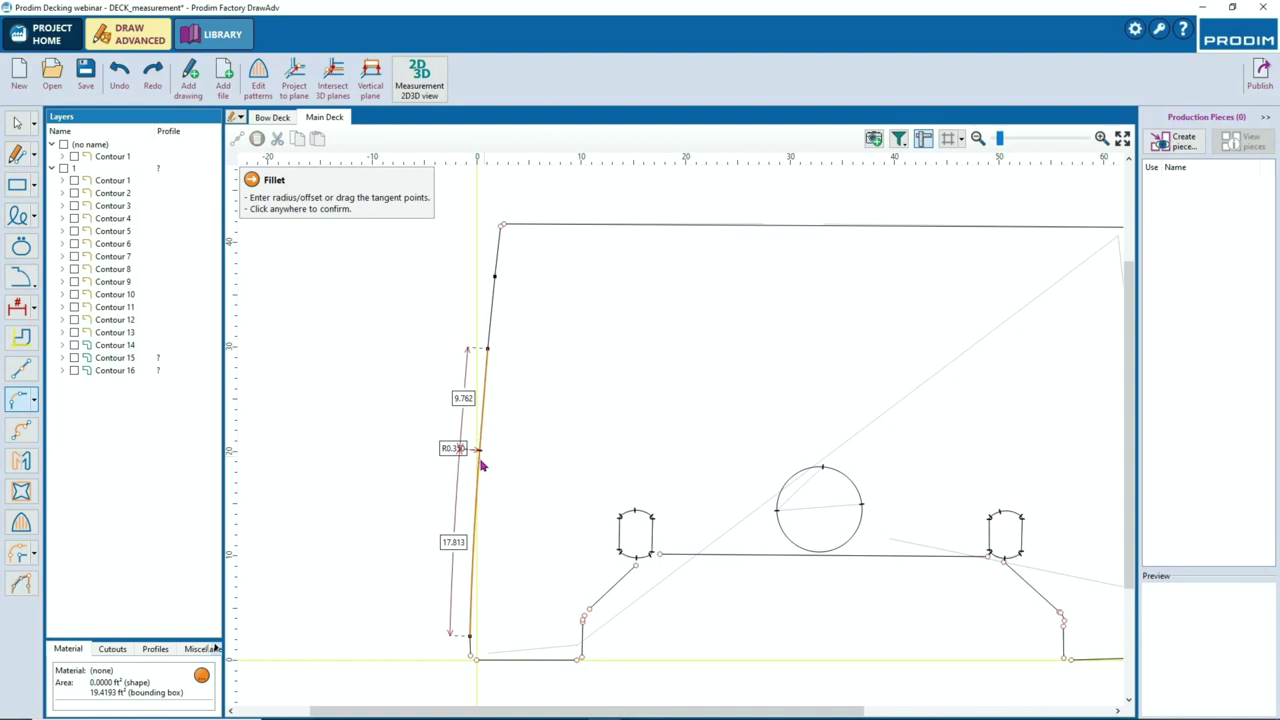
drag(475, 508, 478, 638)
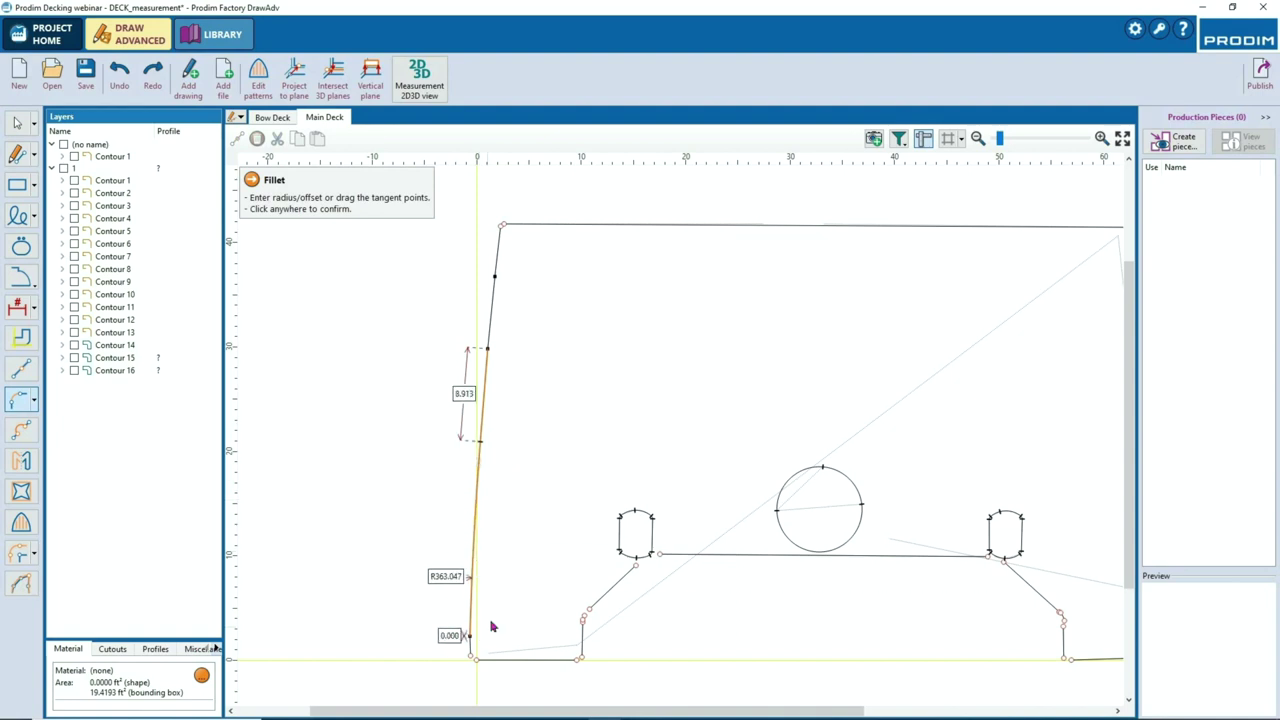
click(491, 622)
Fillet the upper segments of the deck's left edge, stretching the arc's tangent points along the edge
middle_drag(498, 329, 485, 357)
scroll(475, 350, up, 3)
click(494, 361)
right_click(494, 361)
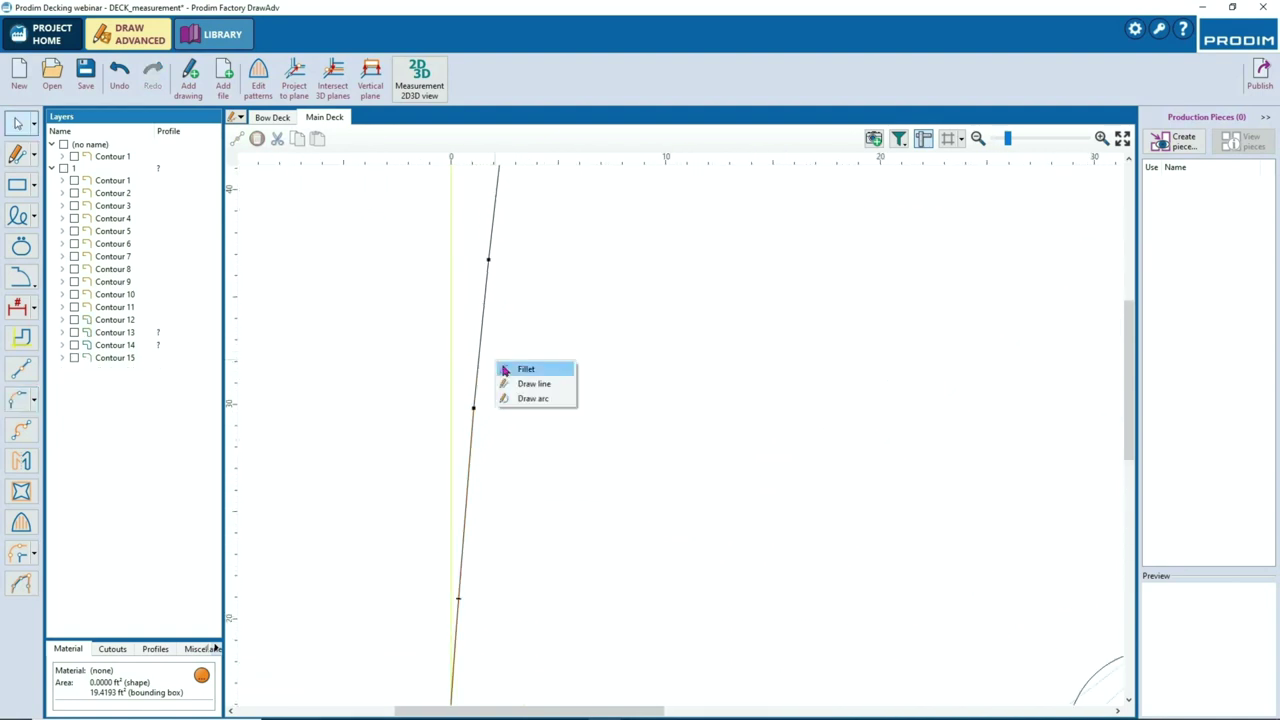
click(506, 368)
click(478, 420)
click(493, 234)
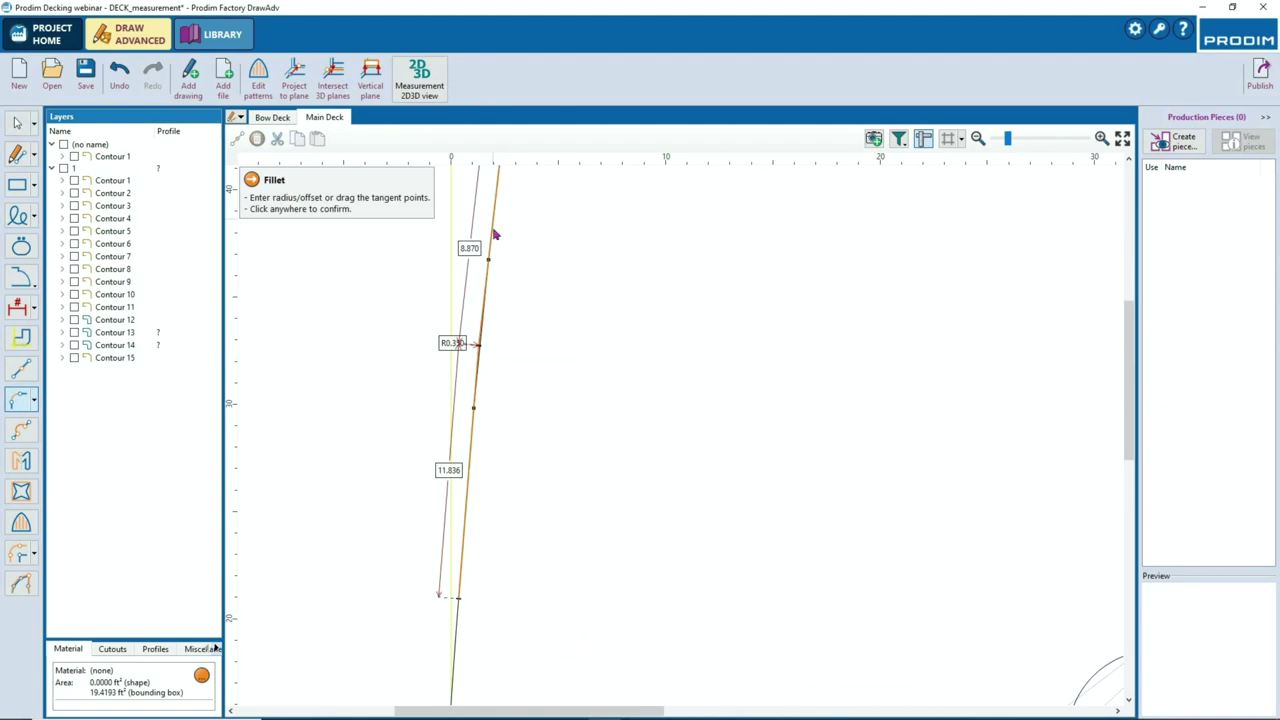
click(481, 356)
click(469, 430)
click(490, 252)
scroll(517, 300, down, 3)
drag(501, 217, 513, 220)
click(636, 345)
Delete the short segment at the left edge's lower end and fillet that edge to the lower edge line with radius 0.5
scroll(650, 337, down, 4)
scroll(463, 576, up, 8)
key(Delete)
right_click(483, 536)
click(488, 558)
click(486, 569)
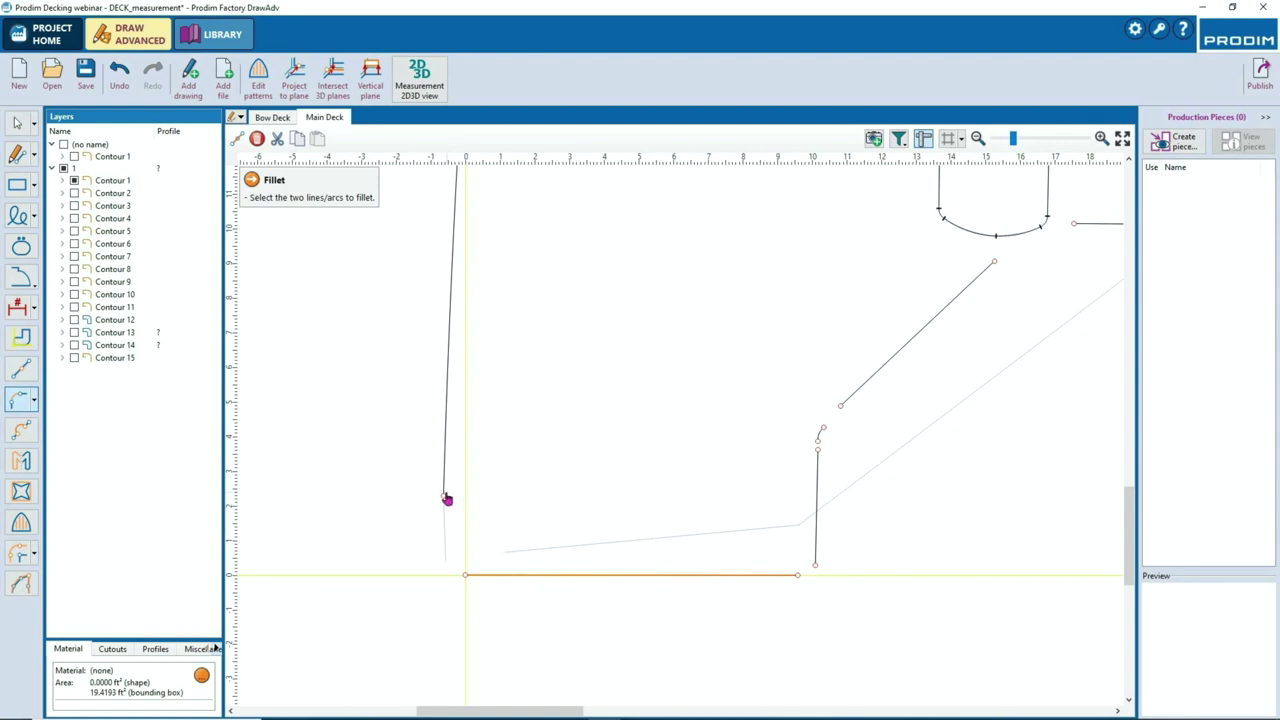
click(447, 499)
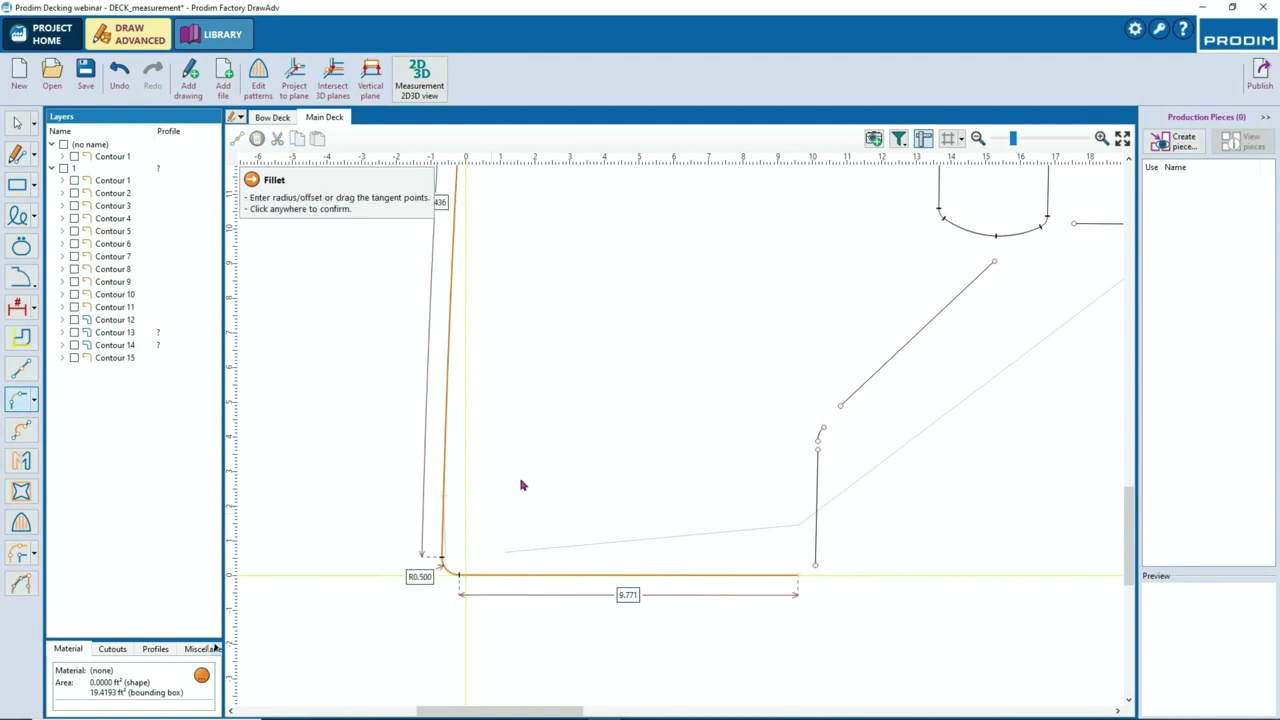
click(558, 463)
Fillet the lower left edge line to the adjacent short vertical line with radius 0.5
click(791, 576)
click(815, 562)
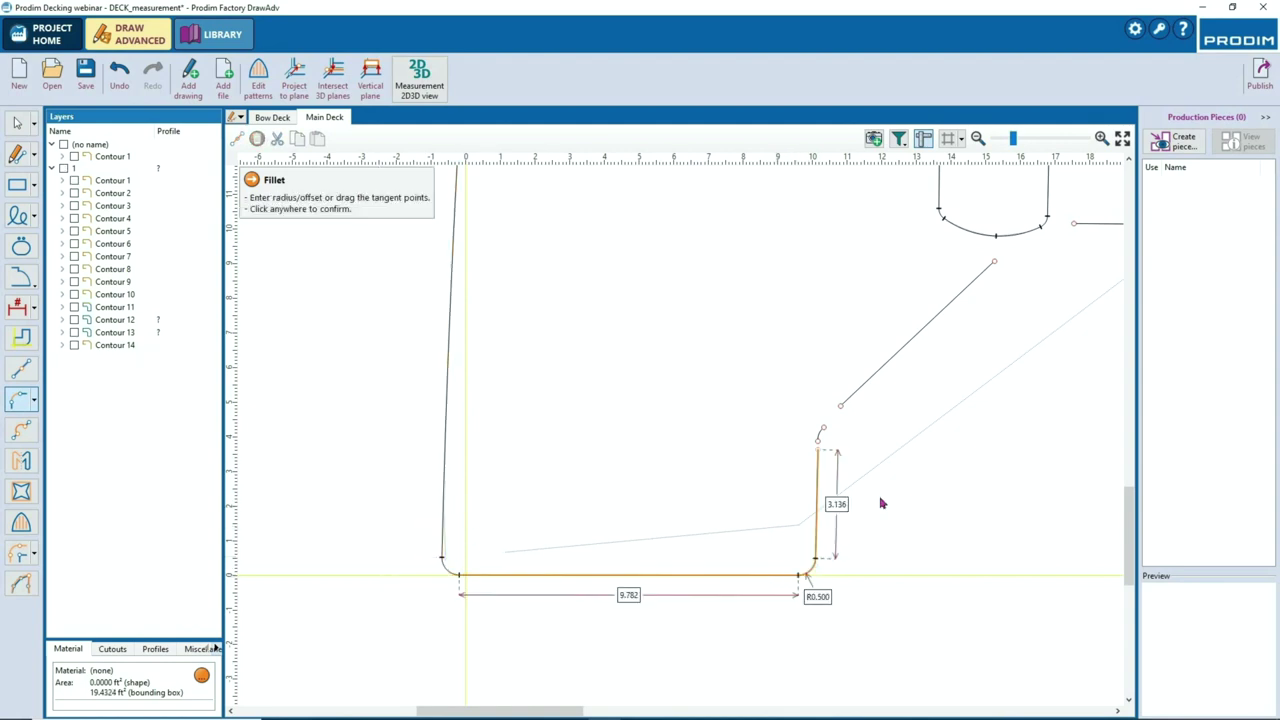
click(880, 502)
Delete the small measured curve between the short vertical line and the diagonal line on the left
scroll(820, 440, up, 2)
click(716, 467)
key(Delete)
Fillet the short vertical line to the diagonal line on the deck's left side with radius 0.75
scroll(727, 474, down, 2)
middle_drag(812, 450, 743, 445)
right_click(743, 445)
click(772, 456)
click(650, 490)
click(673, 442)
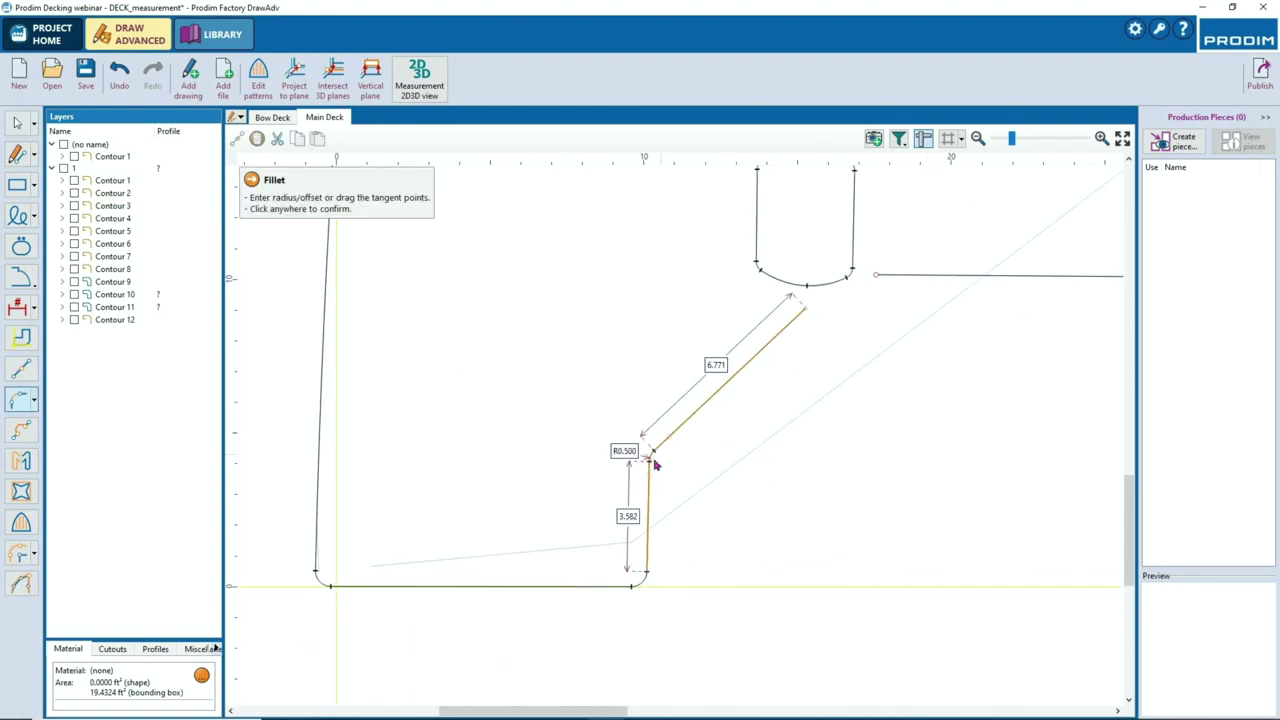
scroll(655, 467, up, 2)
drag(641, 466, 641, 465)
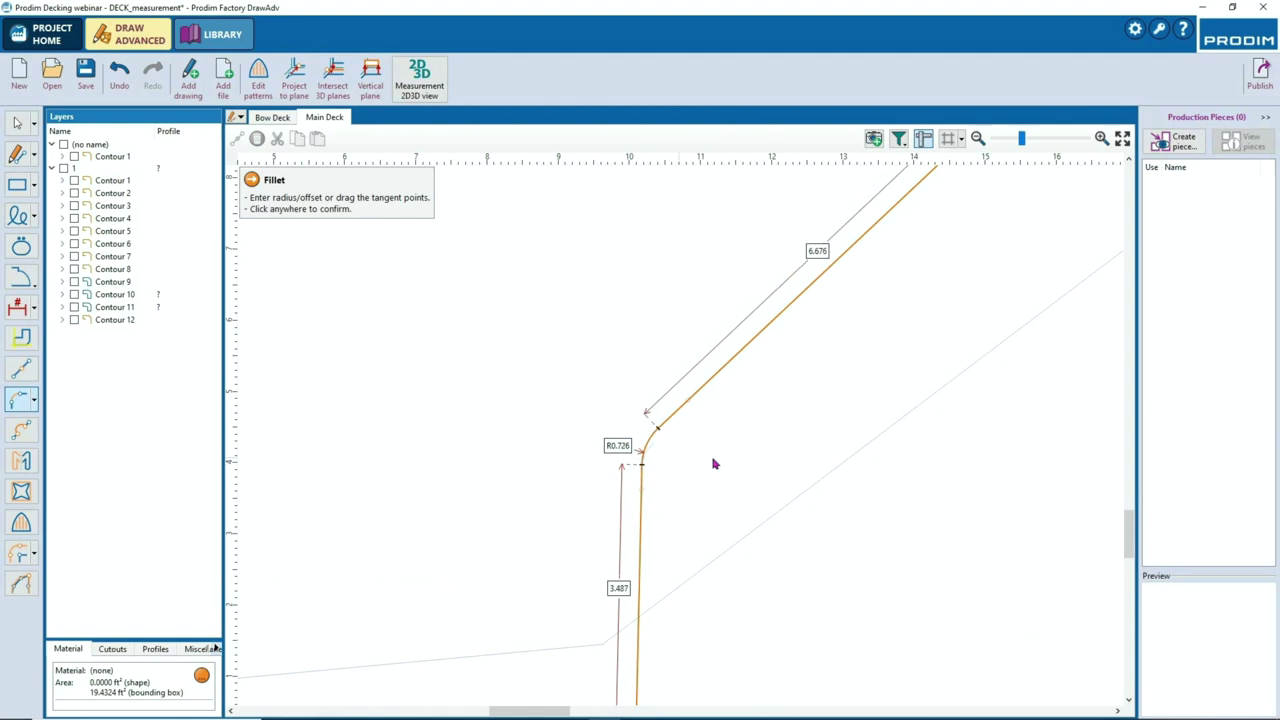
click(627, 446)
text(.75)
key(Return)
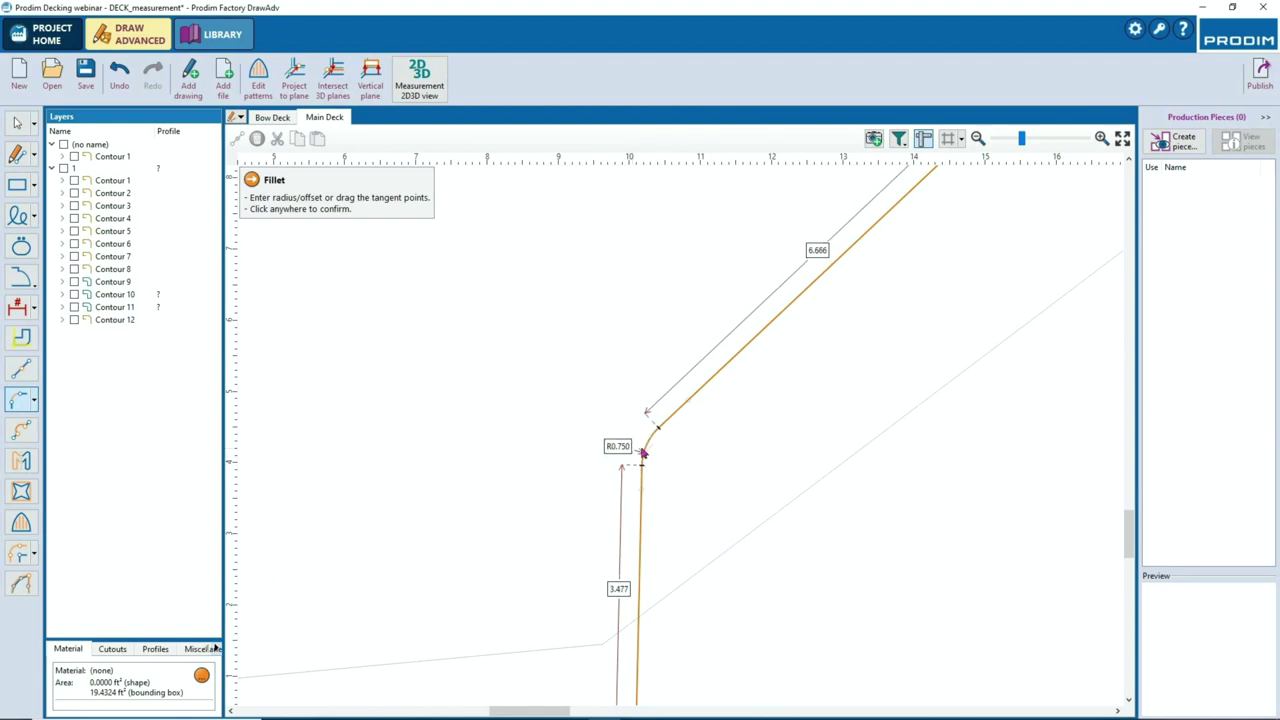
click(746, 448)
Delete the small measured curve between the right-hand diagonal and short vertical lines, and fillet those two lines together
scroll(748, 448, down, 2)
scroll(748, 448, down, 4)
middle_drag(868, 426, 429, 421)
scroll(915, 456, up, 5)
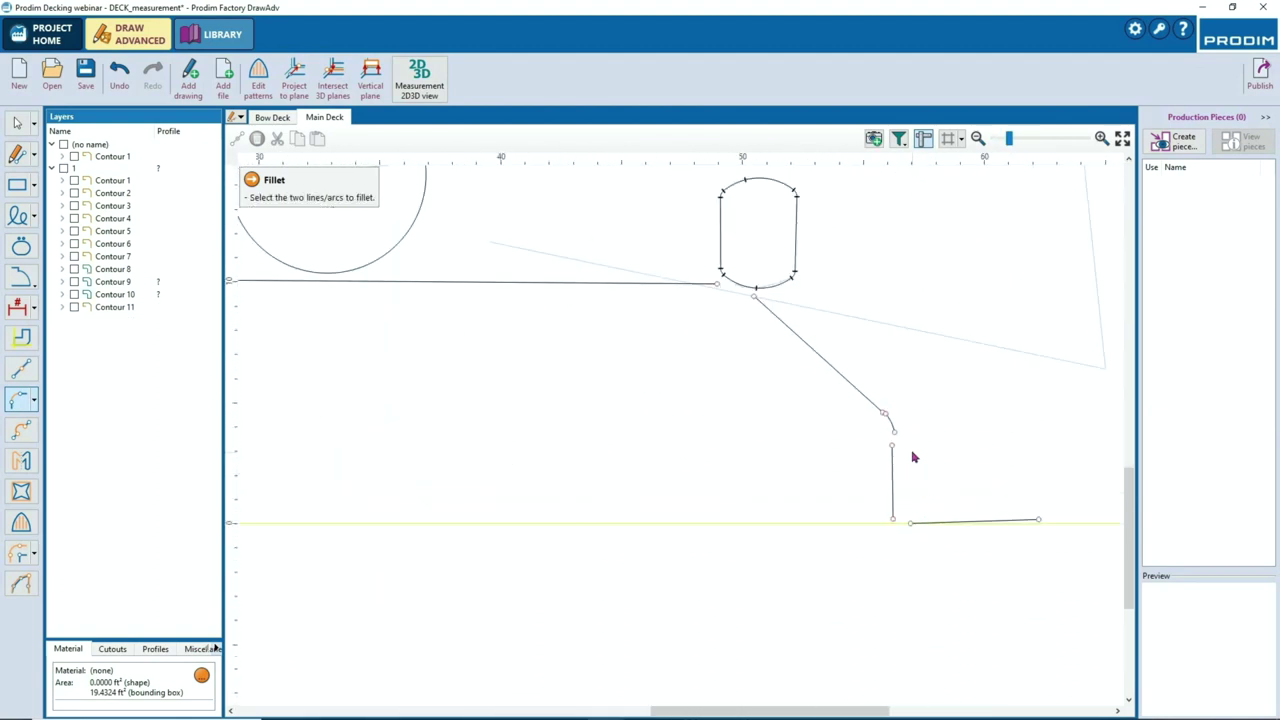
click(892, 432)
key(Delete)
right_click(896, 434)
click(926, 444)
click(866, 398)
click(886, 457)
click(988, 432)
Fillet the right short vertical line to the lower edge line with radius 0.5, and fillet that edge line to the right outer edge
scroll(990, 438, down, 3)
middle_drag(988, 440, 792, 430)
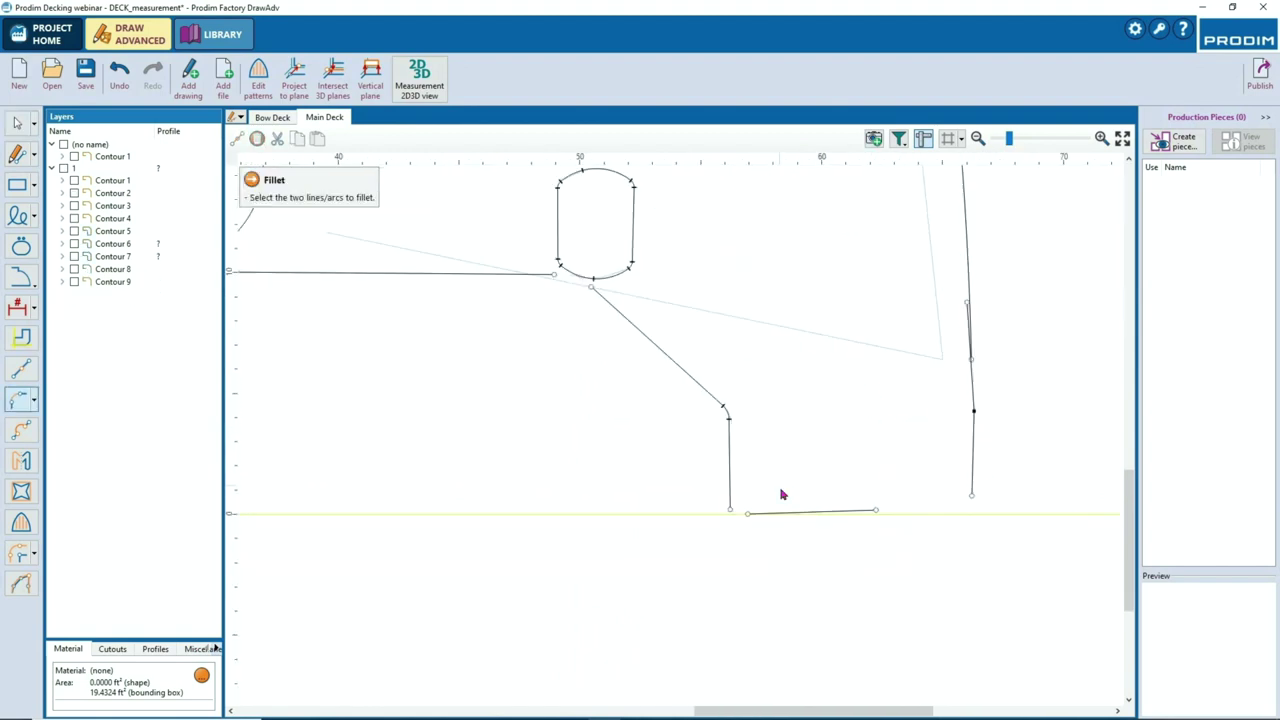
click(746, 517)
click(714, 516)
text(.5)
key(Return)
click(888, 512)
click(973, 495)
click(941, 467)
scroll(889, 454, down, 5)
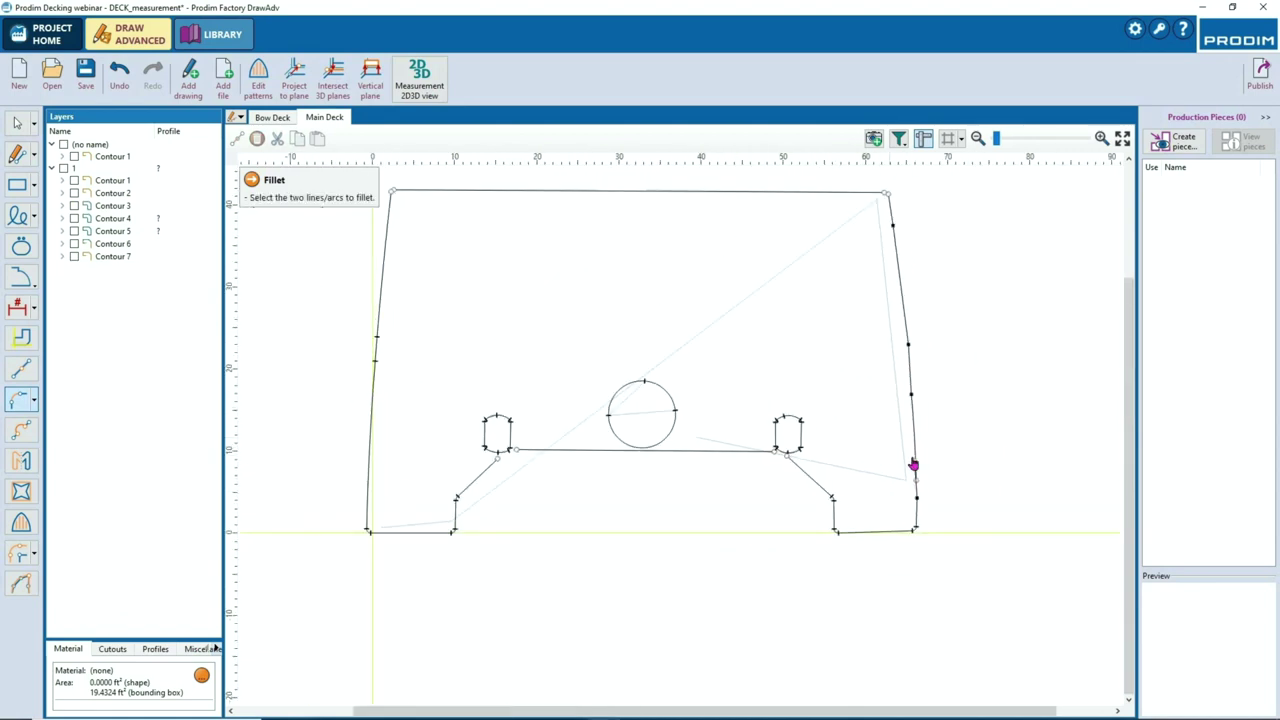
Delete the two overlapping measured segments in the lower part of the deck's right edge
key(Escape)
scroll(920, 497, up, 4)
middle_drag(920, 497, 600, 485)
scroll(600, 485, down, 1)
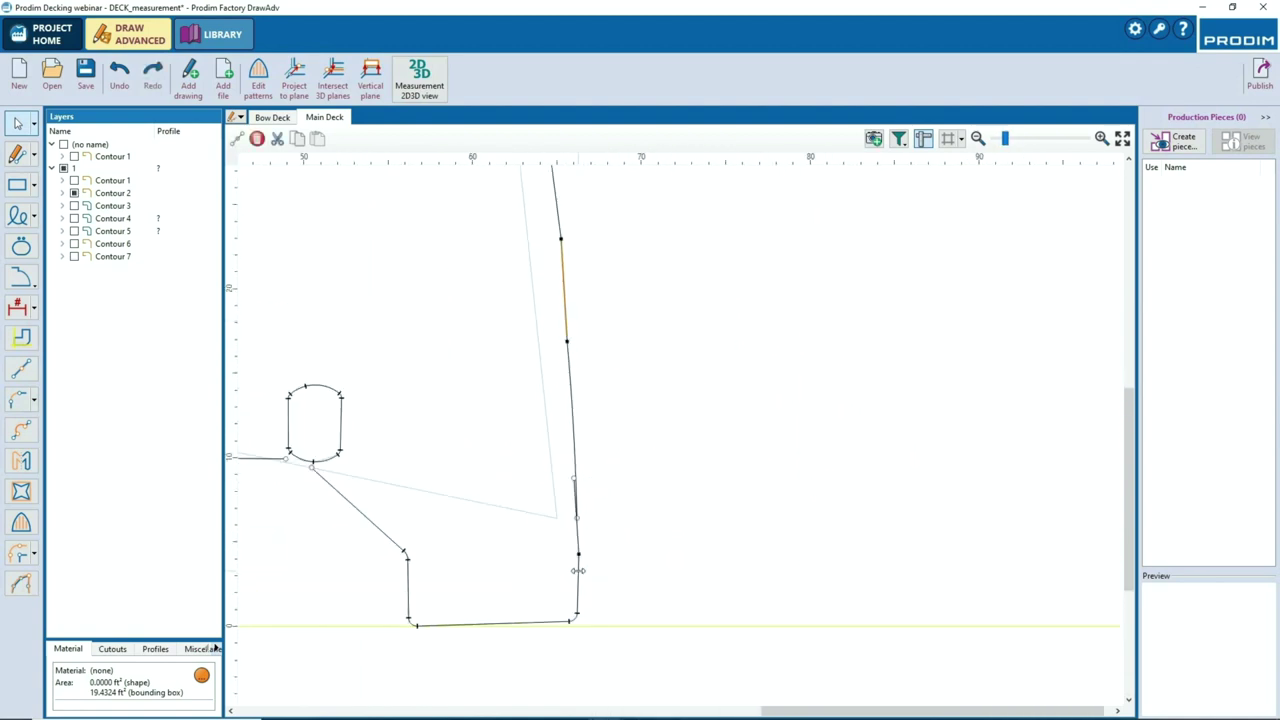
key(Delete)
click(577, 454)
key(Delete)
Fillet the right edge's remaining lower segments across the gap, stretching the arc's tangent points along the edge
right_click(605, 440)
click(620, 449)
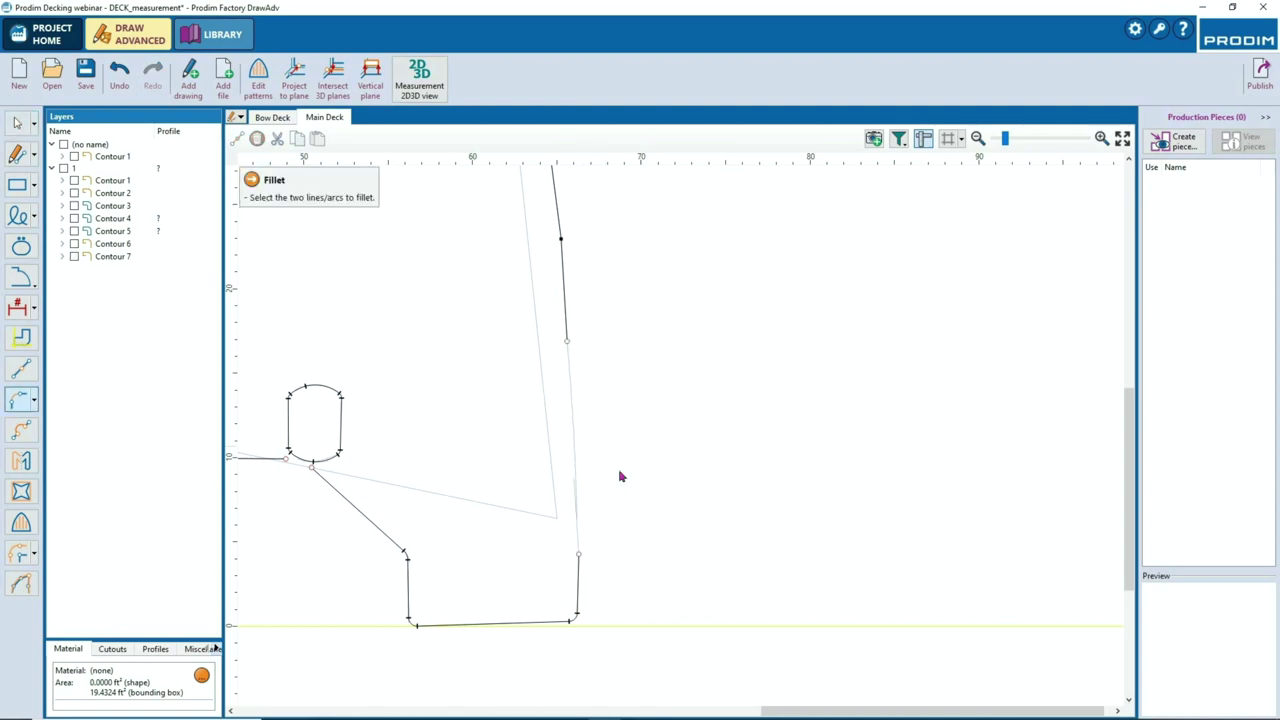
click(569, 403)
drag(581, 545, 563, 338)
click(638, 365)
scroll(733, 447, down, 2)
scroll(716, 460, up, 2)
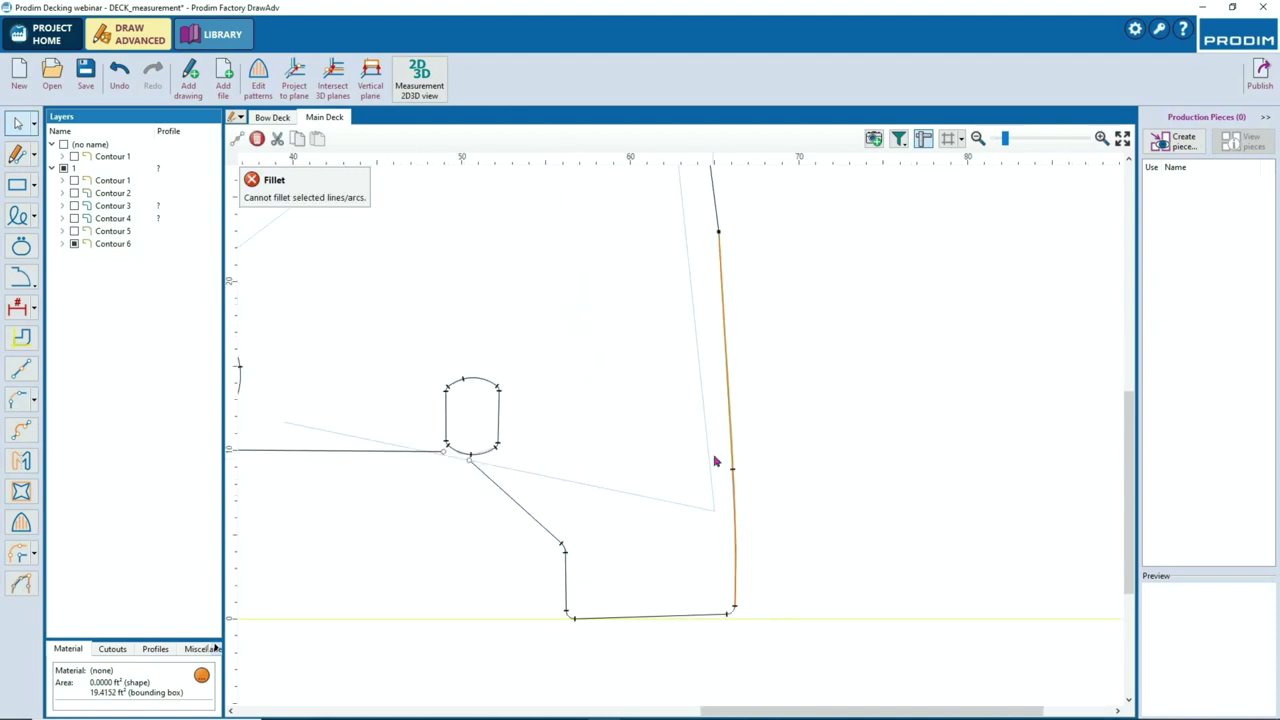
Fillet the two middle segments of the deck's right edge, adjusting the arc's tangent points along the edge
scroll(749, 404, down, 2)
middle_drag(740, 463, 718, 514)
scroll(754, 377, up, 2)
right_click(788, 403)
click(757, 391)
right_click(770, 475)
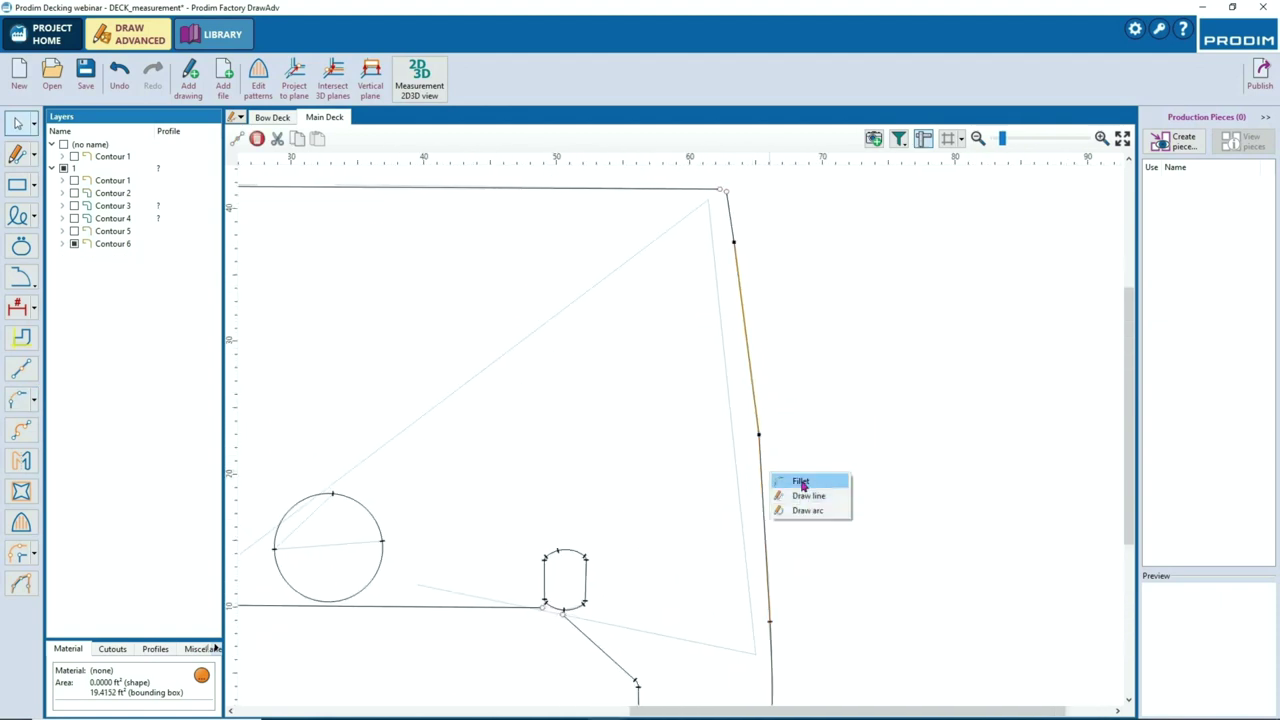
click(803, 484)
click(753, 391)
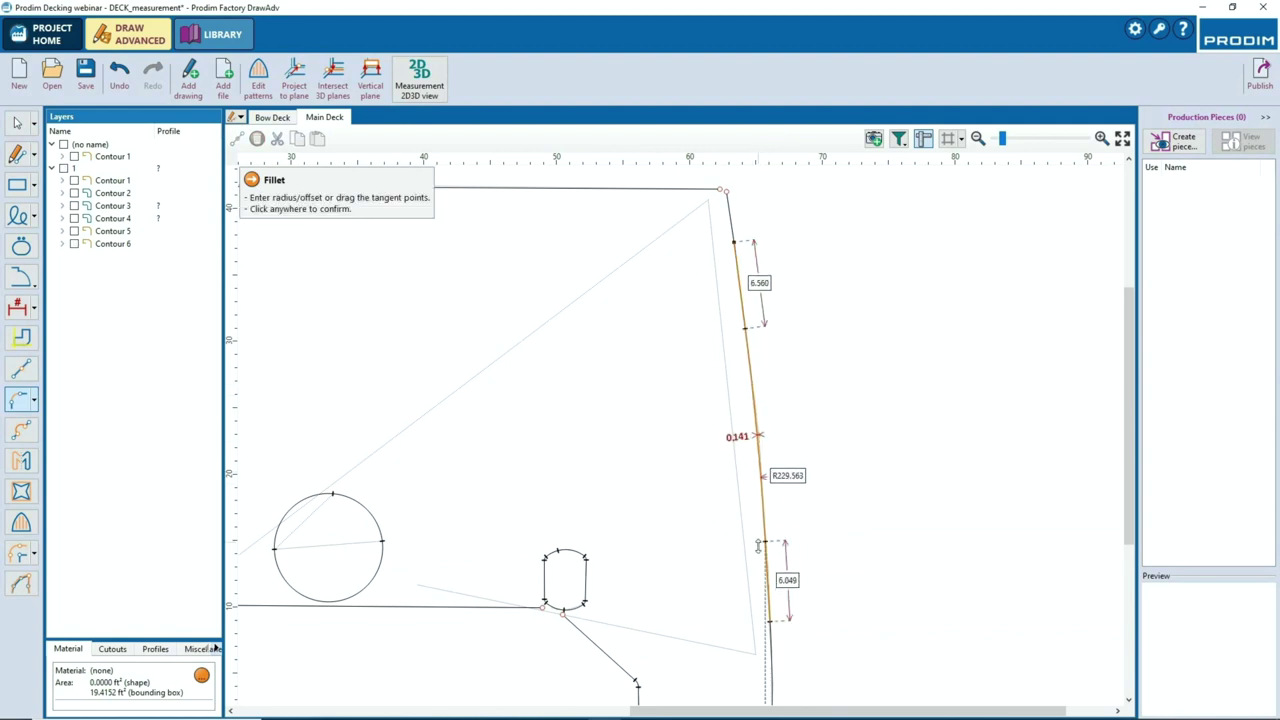
drag(758, 477, 758, 474)
click(851, 381)
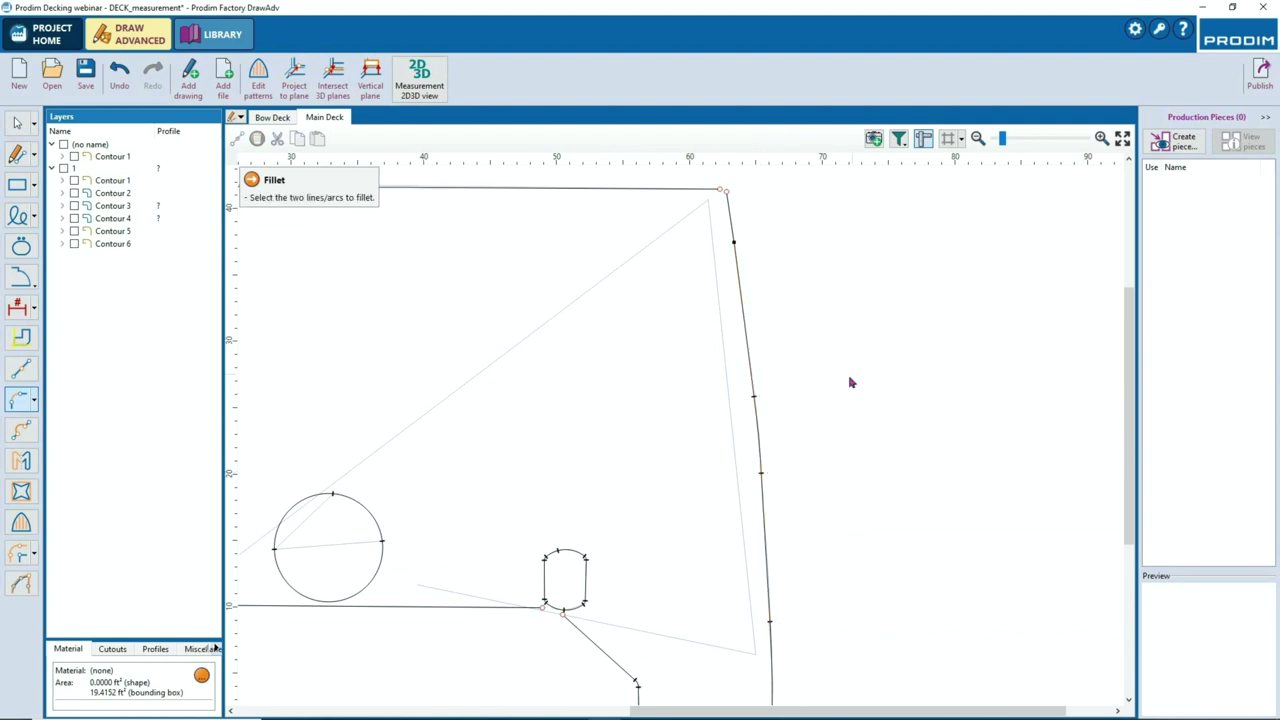
Fillet the two uppermost segments of the deck's right edge, adjusting the arc's tangent points
scroll(828, 338, down, 2)
middle_drag(828, 338, 829, 404)
scroll(775, 298, up, 3)
click(748, 328)
click(761, 376)
drag(750, 348, 757, 408)
click(861, 309)
Fillet the deck's upper edge line to the right edge with radius 0.5, and fillet its other end to the left edge
right_click(710, 314)
click(742, 329)
click(723, 288)
click(744, 314)
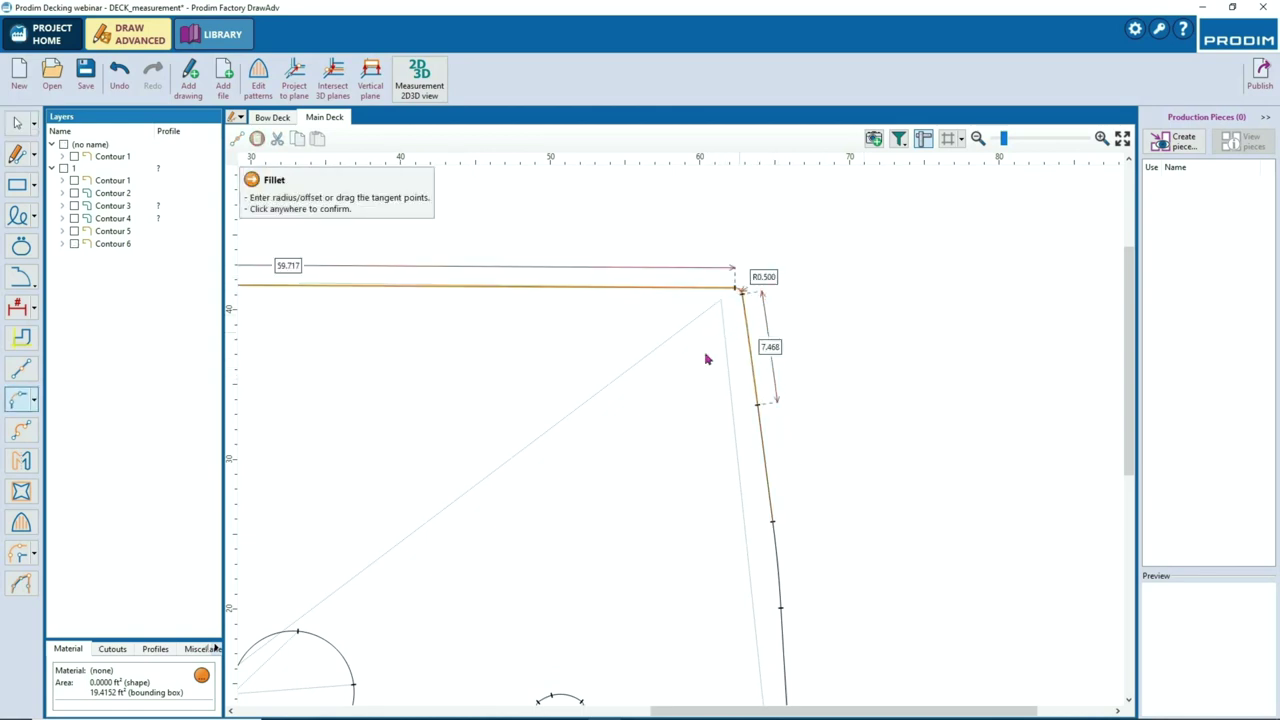
click(707, 359)
scroll(682, 376, down, 4)
click(503, 304)
click(488, 322)
click(557, 344)
key(Escape)
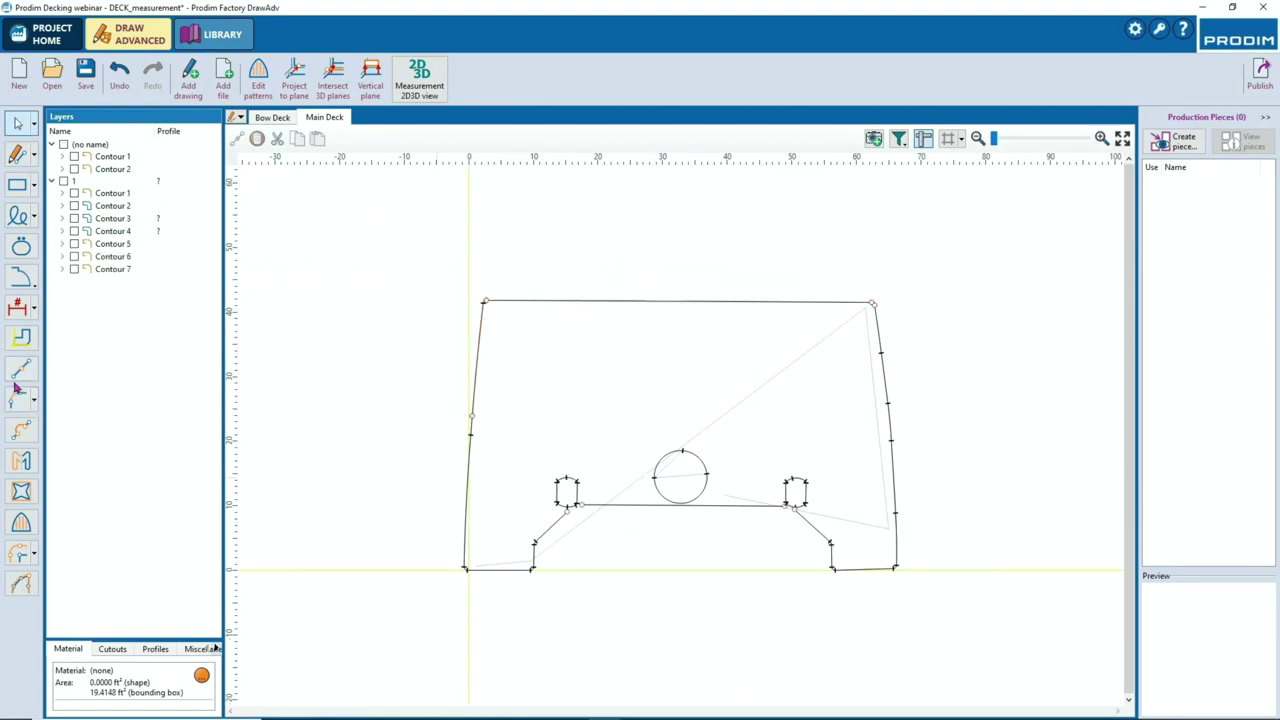
Split the horizontal edge line and the circle's arc where the round cutout meets the deck edge
click(19, 373)
scroll(650, 506, up, 5)
click(760, 507)
click(739, 522)
click(757, 494)
click(768, 552)
key(Escape)
Fillet the round cutout's arc to the horizontal edge line on both sides of the opening with radius 0.35
click(21, 398)
click(790, 508)
click(783, 481)
text(.35)
key(Return)
click(783, 488)
click(728, 496)
click(730, 506)
click(772, 548)
scroll(724, 504, down, 3)
scroll(497, 514, up, 3)
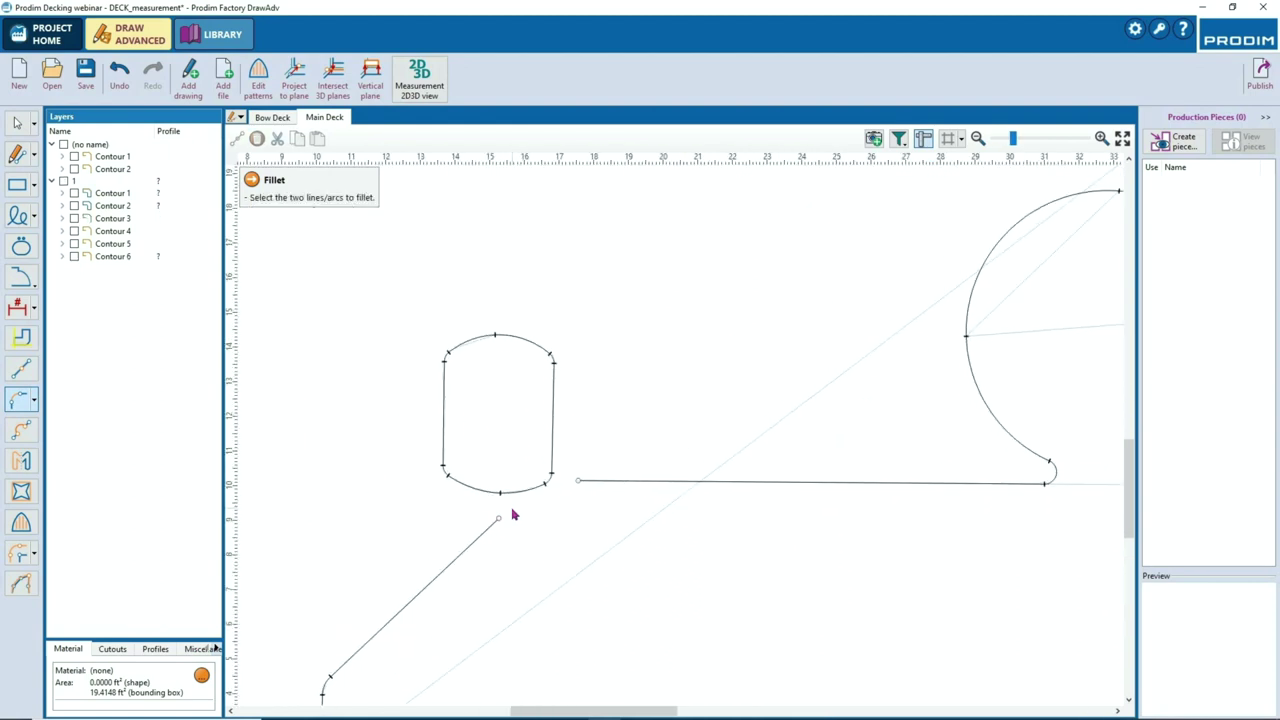
Fillet the left small cutout to the diagonal and horizontal edge lines, and remove the leftover arc between them
scroll(512, 515, up, 2)
click(488, 525)
click(484, 482)
click(604, 517)
click(610, 467)
click(570, 431)
click(605, 526)
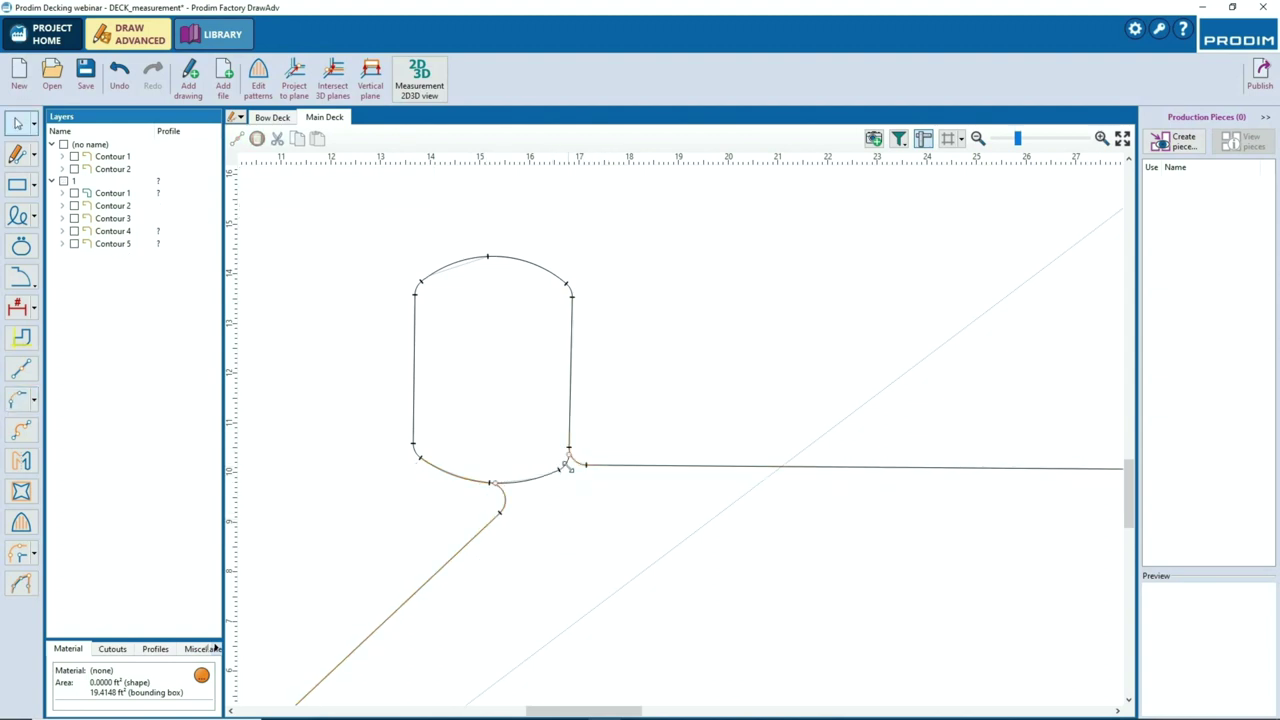
scroll(557, 497, down, 5)
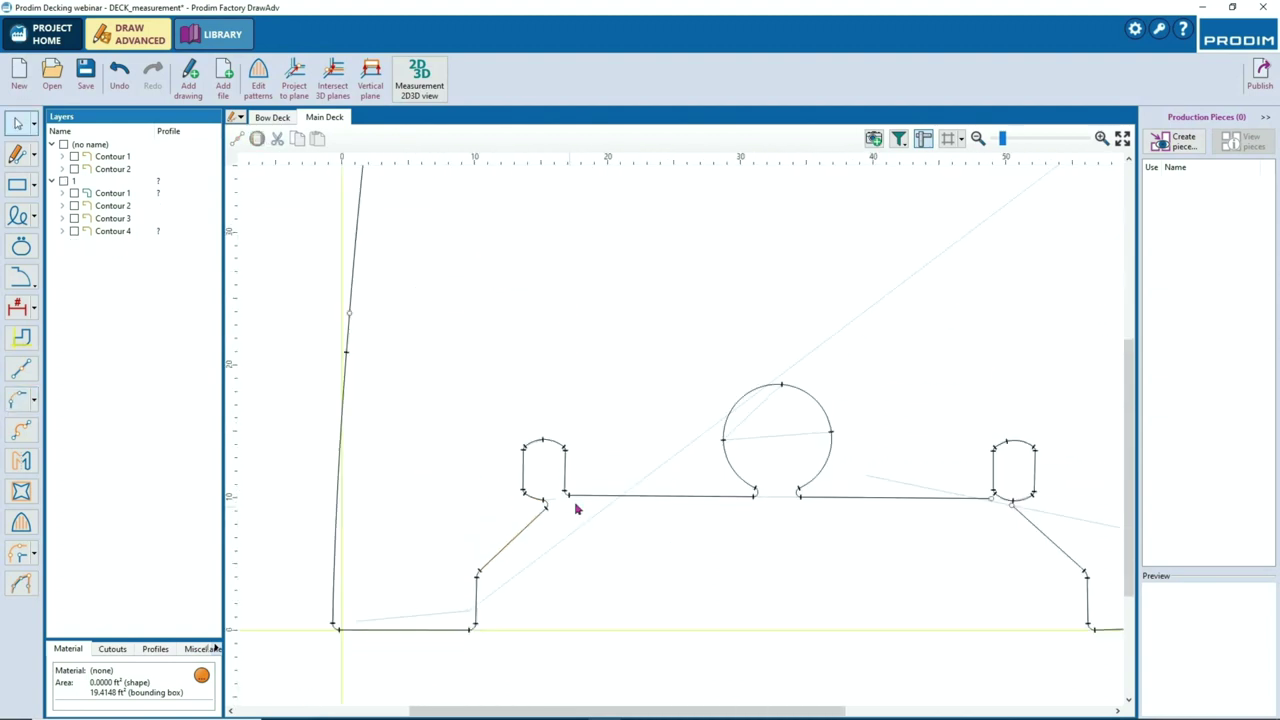
Delete the lower left corner arcs of the right small cutout to open it towards the deck edge
scroll(742, 497, up, 7)
click(686, 497)
key(Delete)
click(656, 478)
key(Delete)
Fillet the right small cutout's left side to the horizontal edge line, and its lower arc to the diagonal line
right_click(673, 507)
click(701, 517)
click(630, 503)
click(650, 455)
click(704, 472)
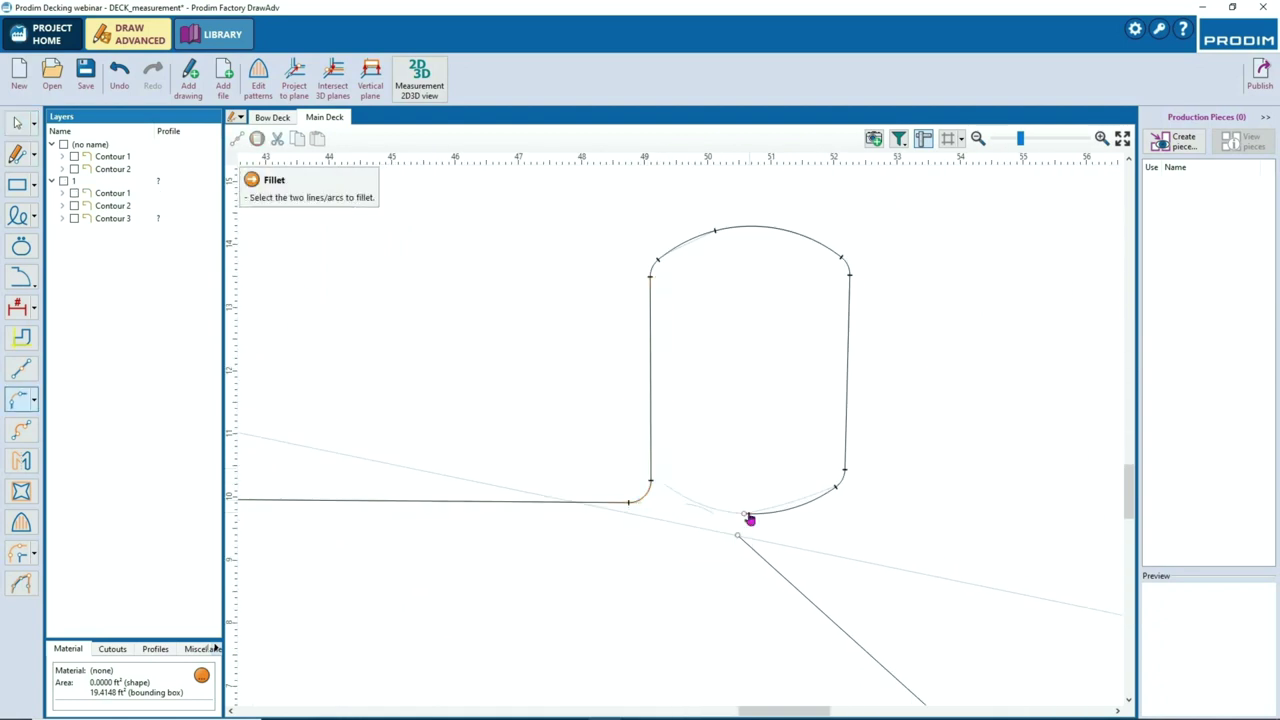
click(743, 544)
click(698, 550)
scroll(691, 538, down, 6)
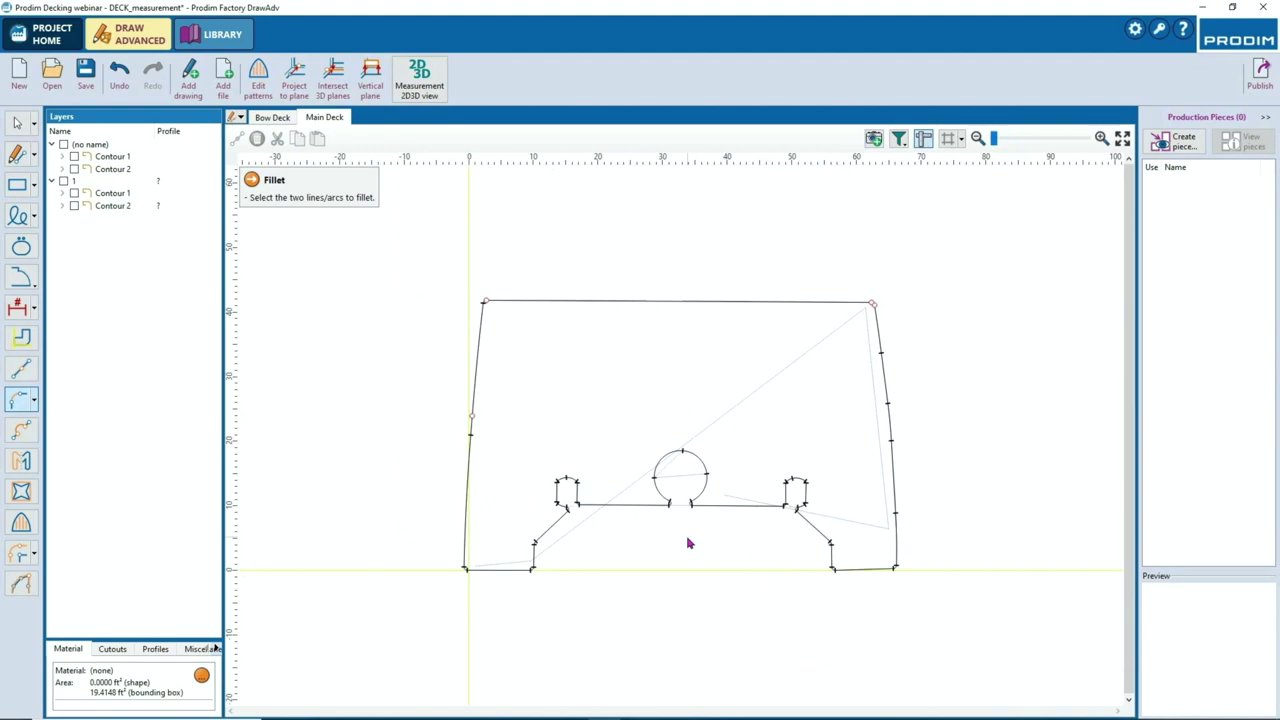
Merge the deck's contours into one layer named Main Deck and connect them into a closed outline
drag(75, 181, 88, 147)
double_click(97, 147)
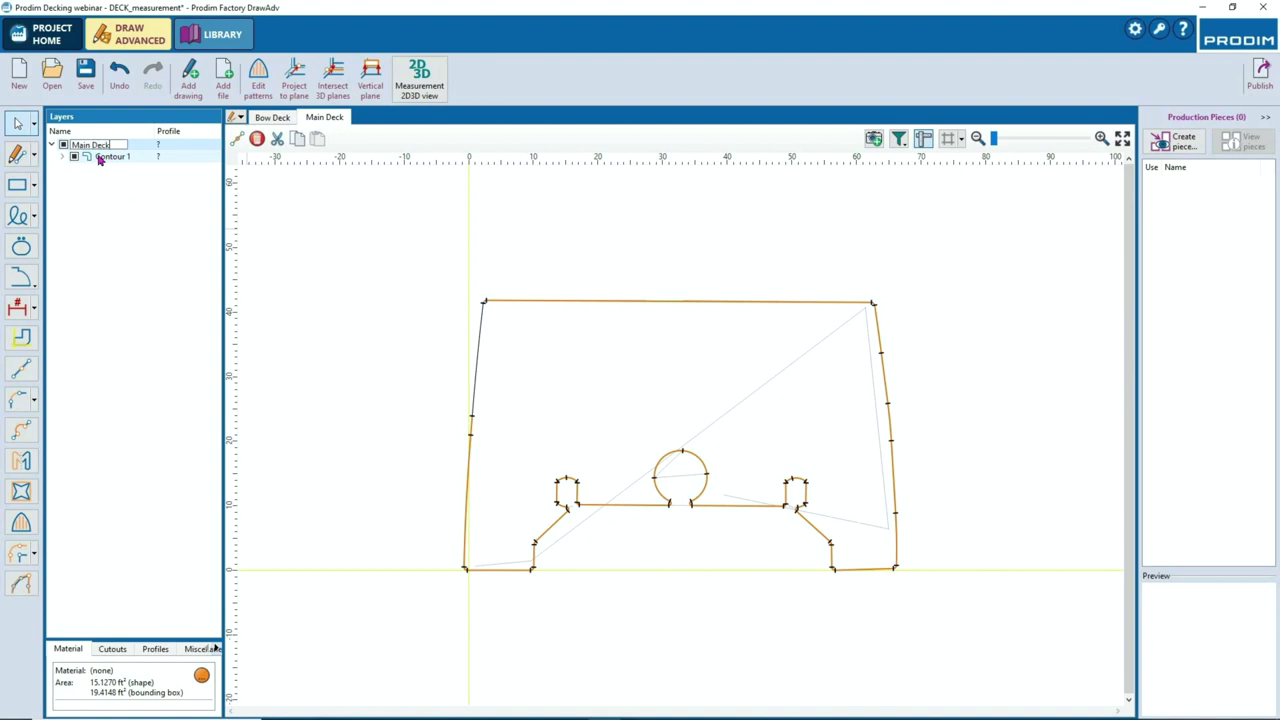
key(Return)
drag(402, 241, 975, 642)
click(240, 141)
Split the round cutout's arc at its top and the deck's upper edge line at its midpoint
click(21, 368)
click(683, 456)
click(727, 342)
click(683, 301)
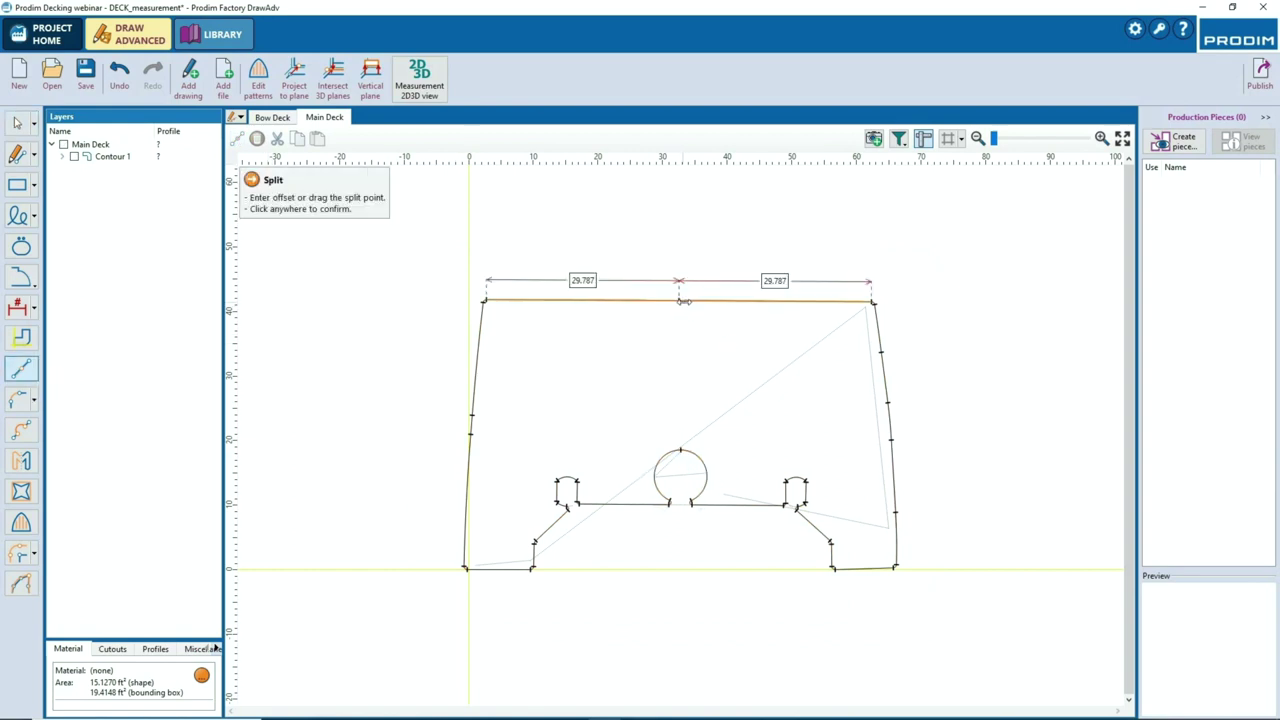
click(680, 301)
Draw a vertical line from the round cutout's top split point to the upper edge's midpoint
click(17, 154)
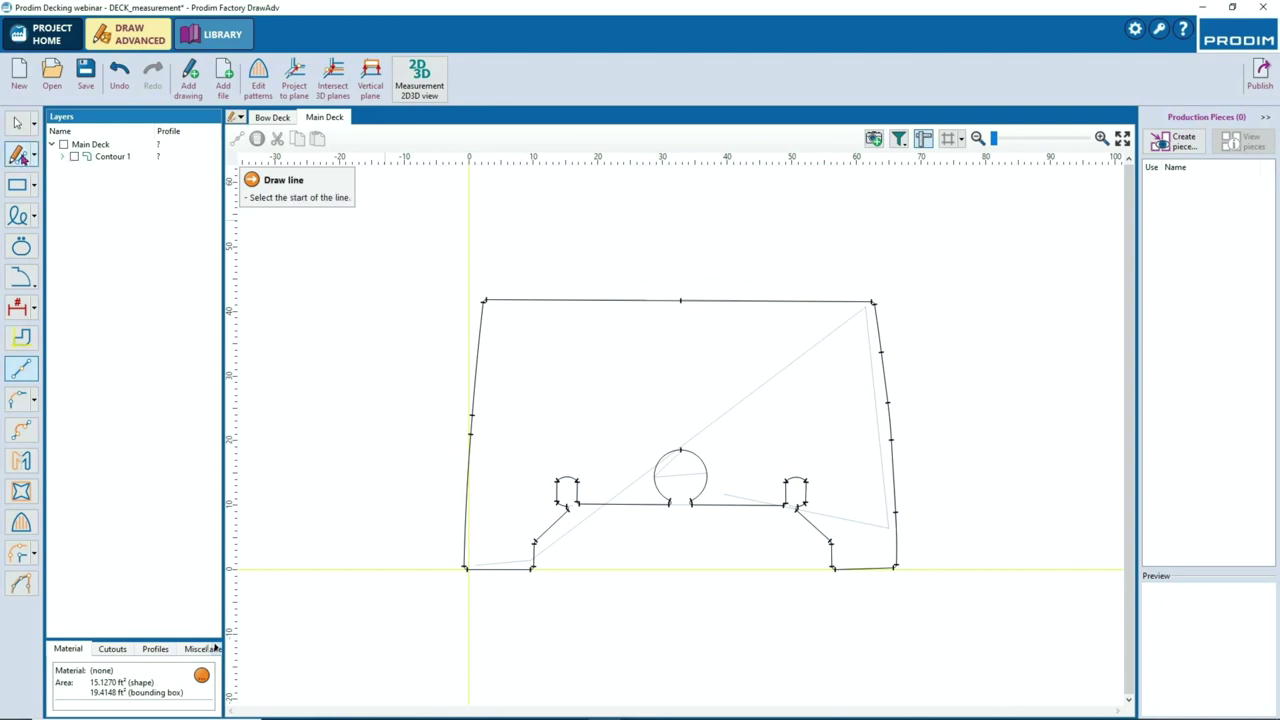
click(679, 452)
click(680, 301)
Offset the vertical centre line by 0.062 to its left
click(679, 394)
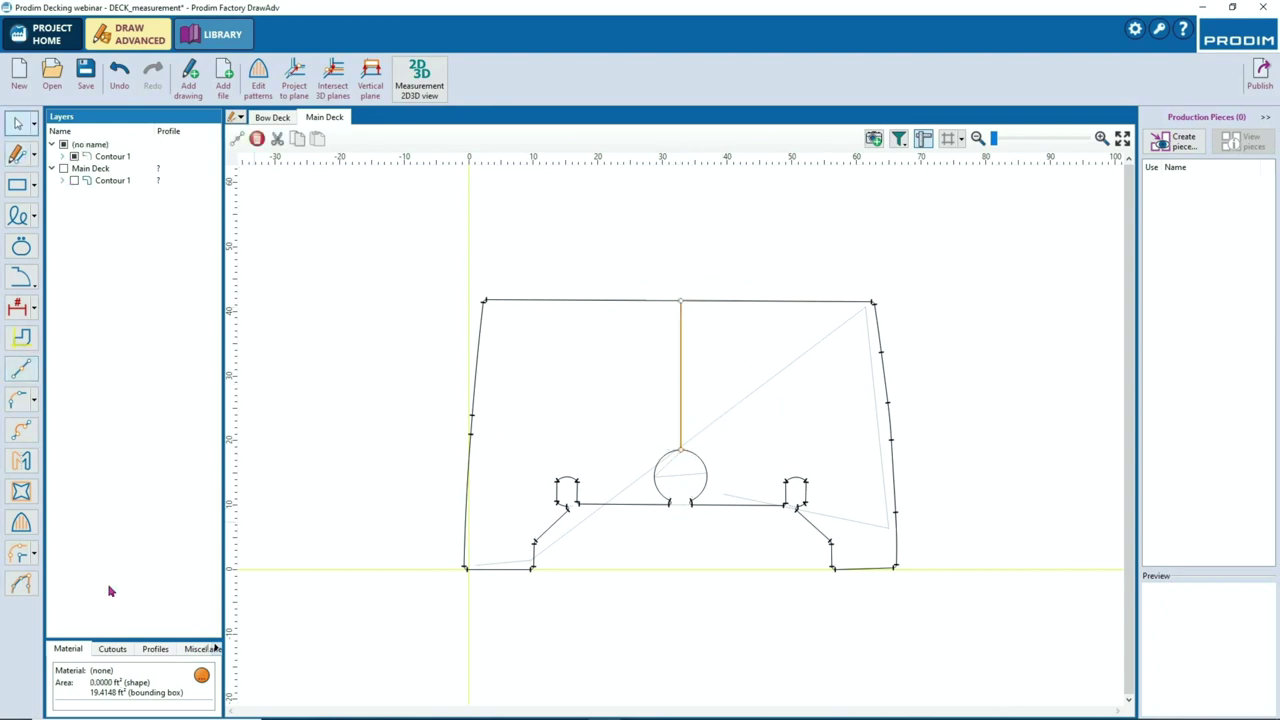
click(20, 553)
scroll(683, 377, up, 5)
scroll(690, 390, up, 4)
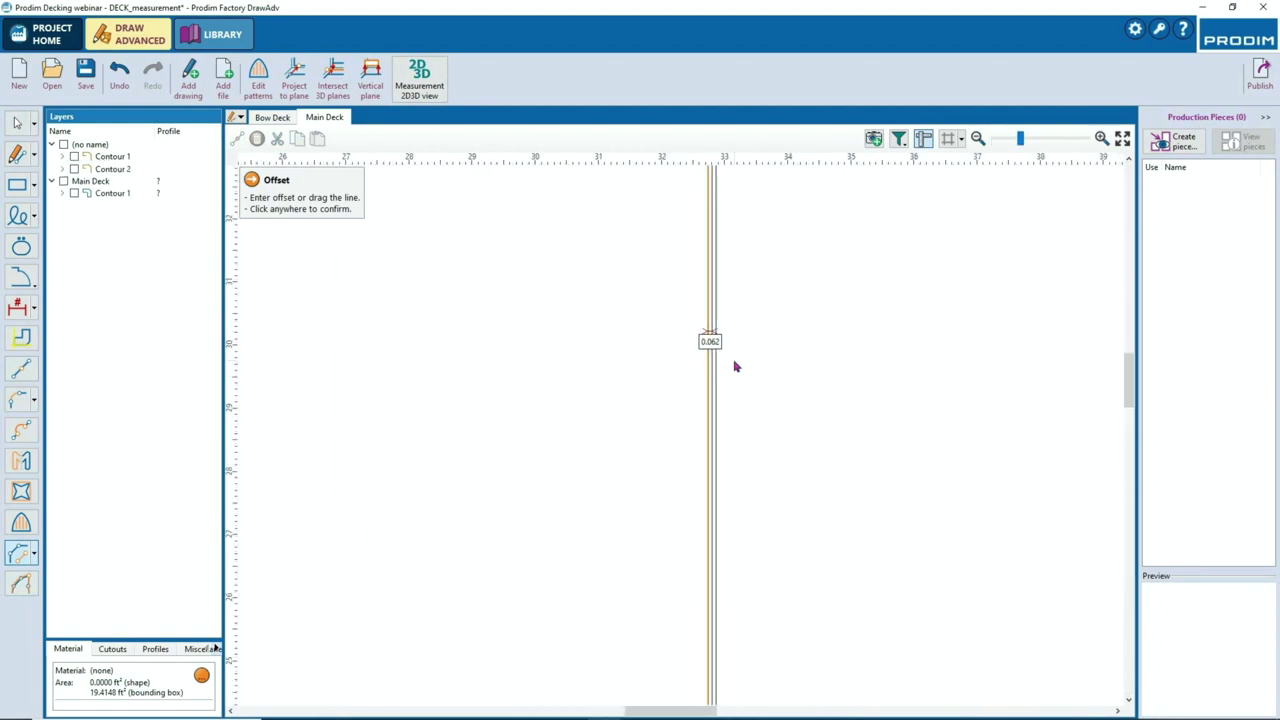
click(723, 375)
Offset the vertical centre line by 0.062 to its right
right_click(761, 380)
click(772, 388)
drag(717, 366, 722, 368)
click(722, 338)
text(0.062)
key(Return)
click(722, 344)
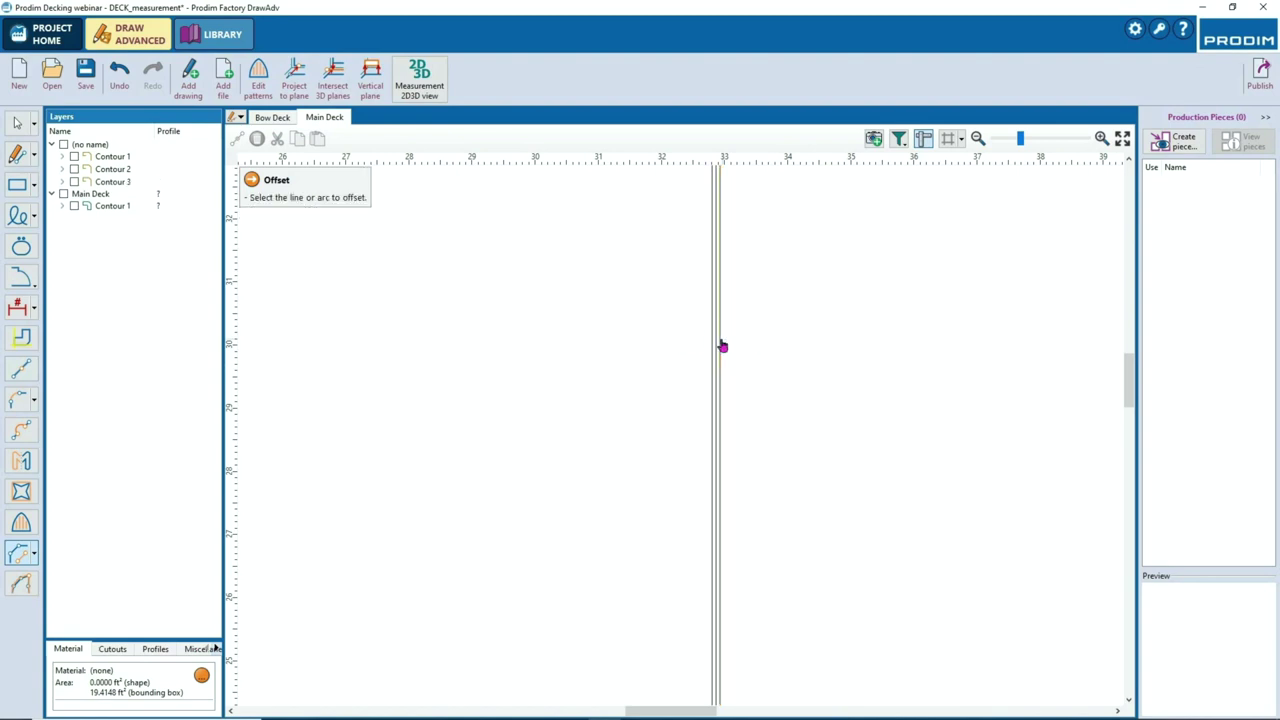
Delete the centre line between the two offset lines and the short arc piece beside the left offset line at the round cutout's top
key(Escape)
click(715, 349)
key(Delete)
scroll(716, 392, down, 4)
middle_drag(730, 395, 715, 185)
scroll(693, 472, up, 12)
click(731, 529)
key(Escape)
click(745, 528)
key(Delete)
Fillet the lower end of the left offset line to the round cutout's arc
right_click(796, 593)
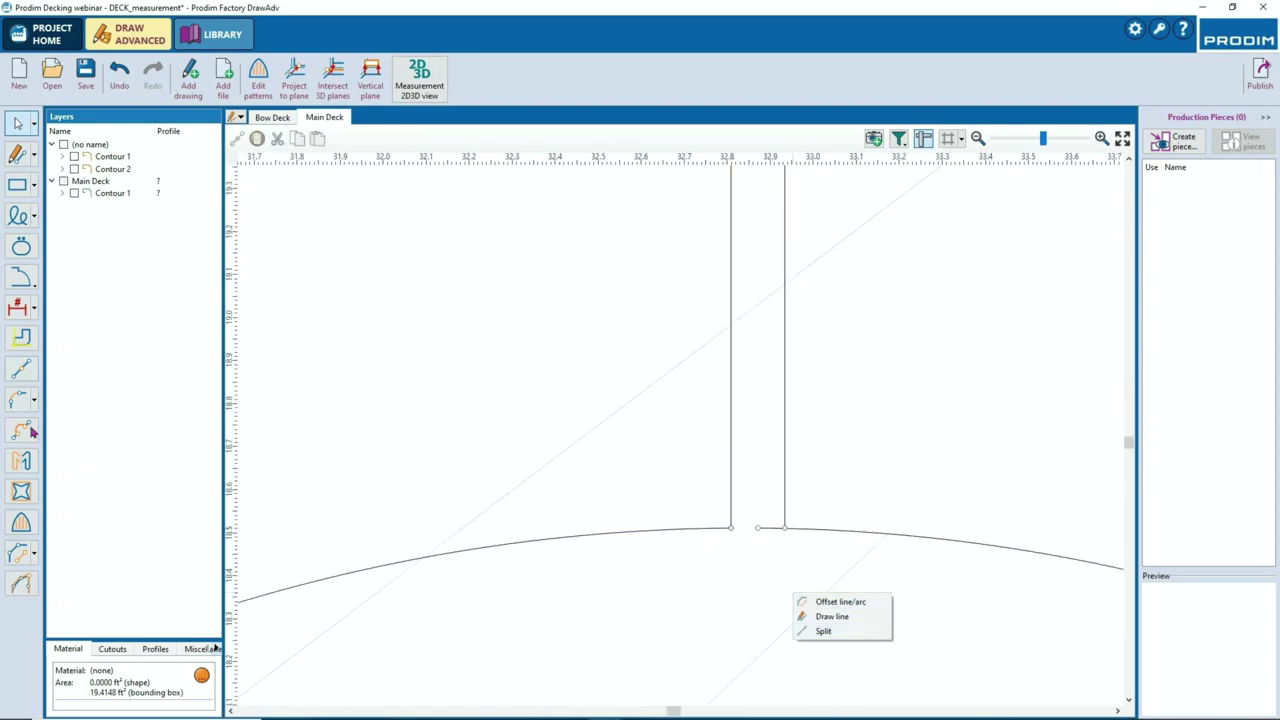
click(20, 400)
click(713, 529)
click(732, 526)
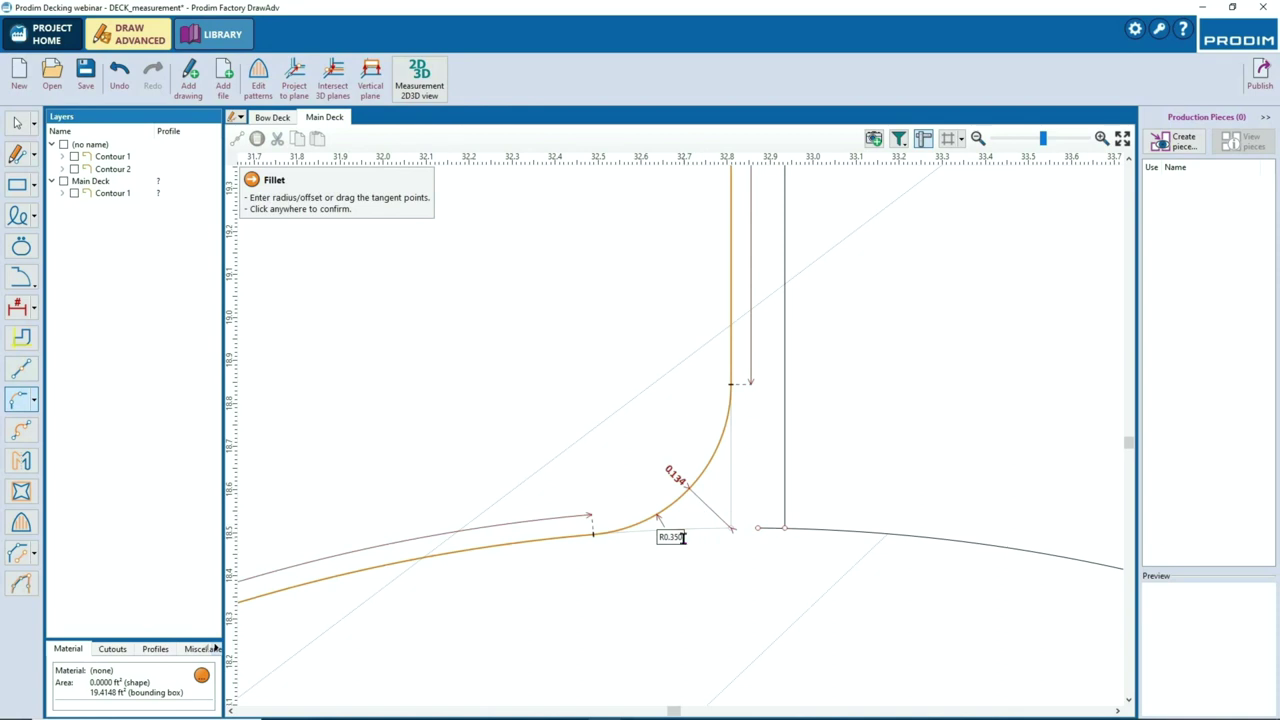
scroll(683, 537, down, 8)
click(745, 581)
key(Return)
click(783, 577)
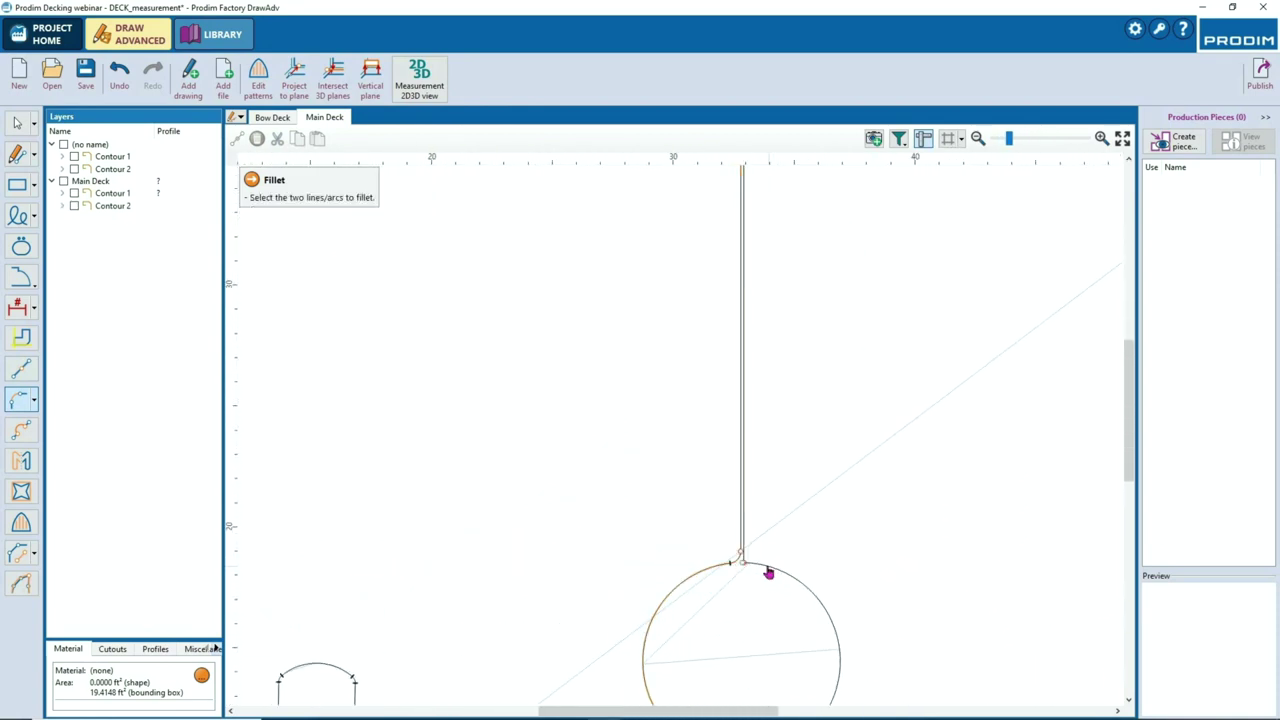
Fillet the lower end of the right offset line to the round cutout's arc
click(746, 537)
click(761, 571)
scroll(762, 500, down, 6)
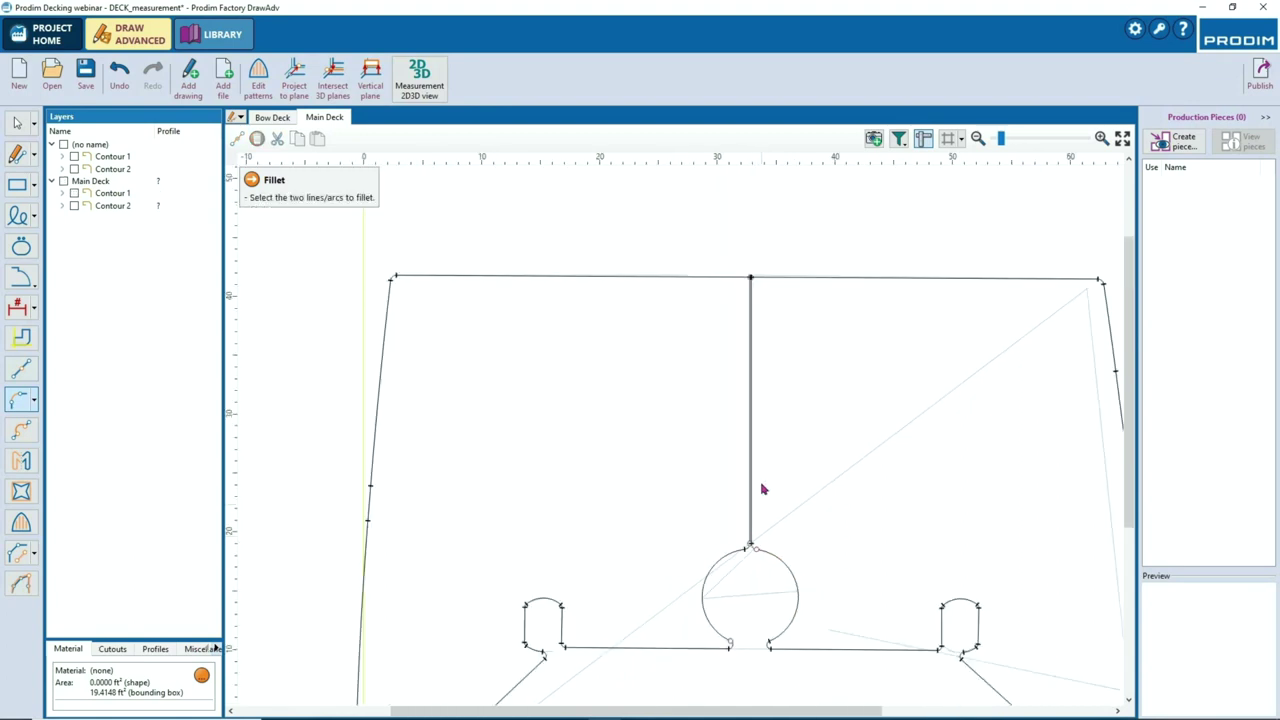
Fillet the upper ends of both offset lines to the deck's top edge on their own sides
scroll(680, 306, up, 6)
scroll(675, 296, up, 7)
click(677, 309)
click(724, 340)
click(819, 372)
click(780, 312)
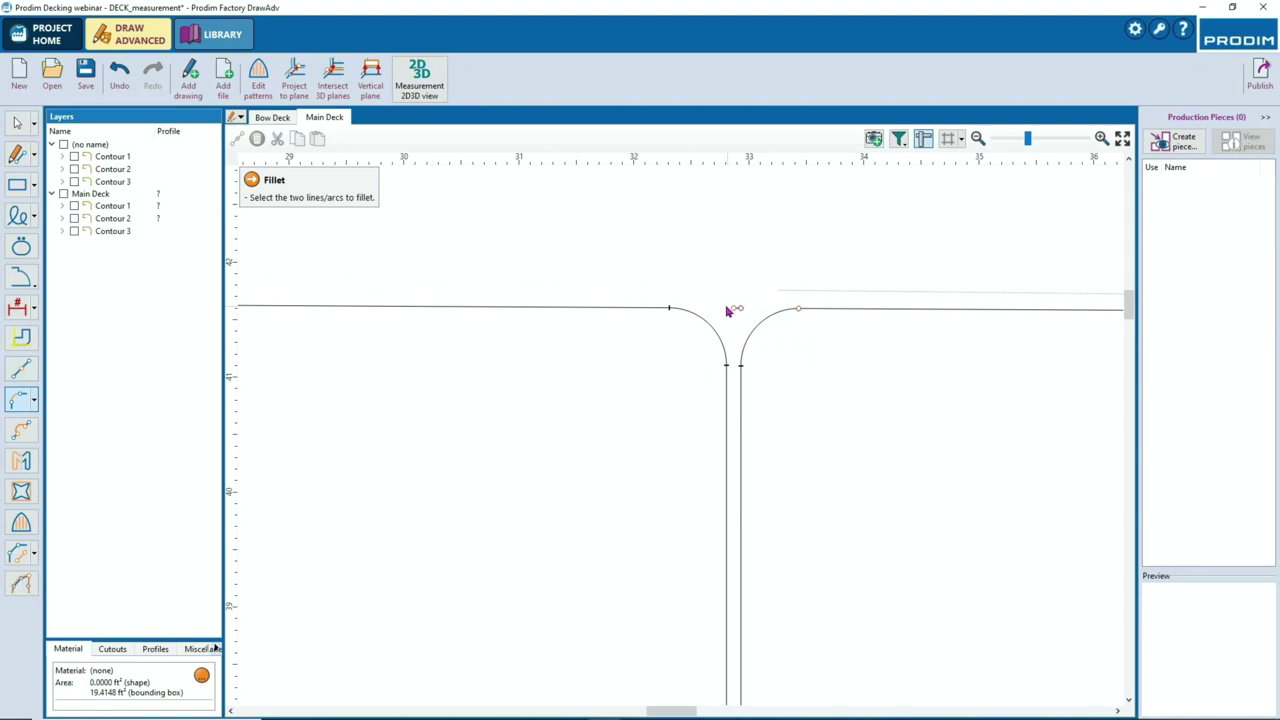
Delete the leftover top-edge pieces between the two new upper fillets
key(Delete)
click(739, 308)
key(Delete)
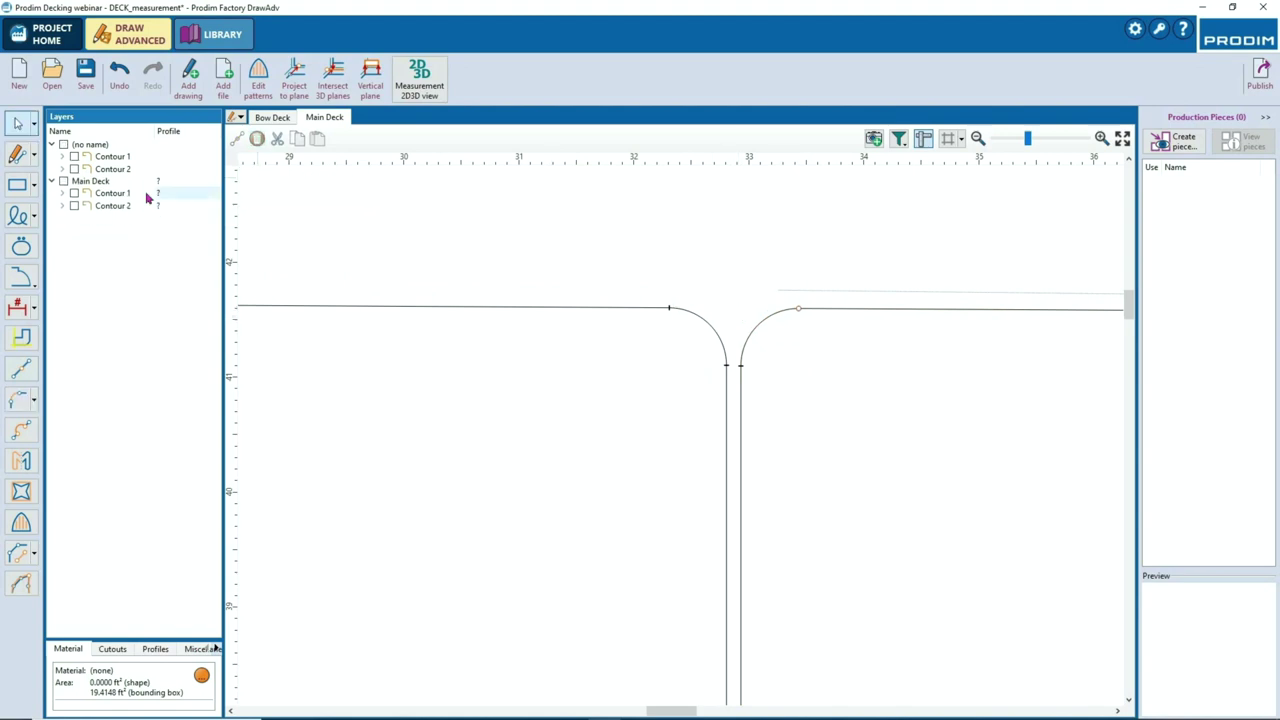
Move the contours of the unnamed layer into the Main Deck layer
drag(108, 146, 113, 184)
scroll(690, 327, down, 7)
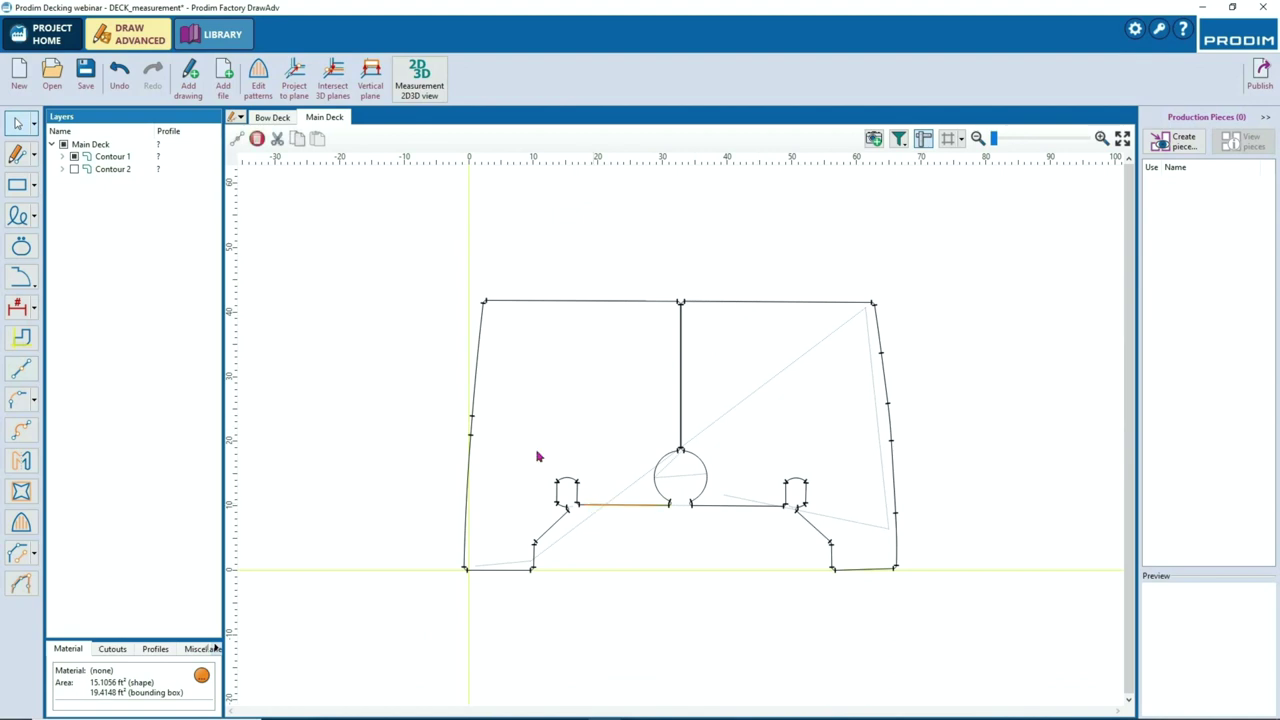
Create an inward offset contour of the deck's left half, Contour 1
click(74, 157)
click(36, 555)
click(72, 597)
click(729, 575)
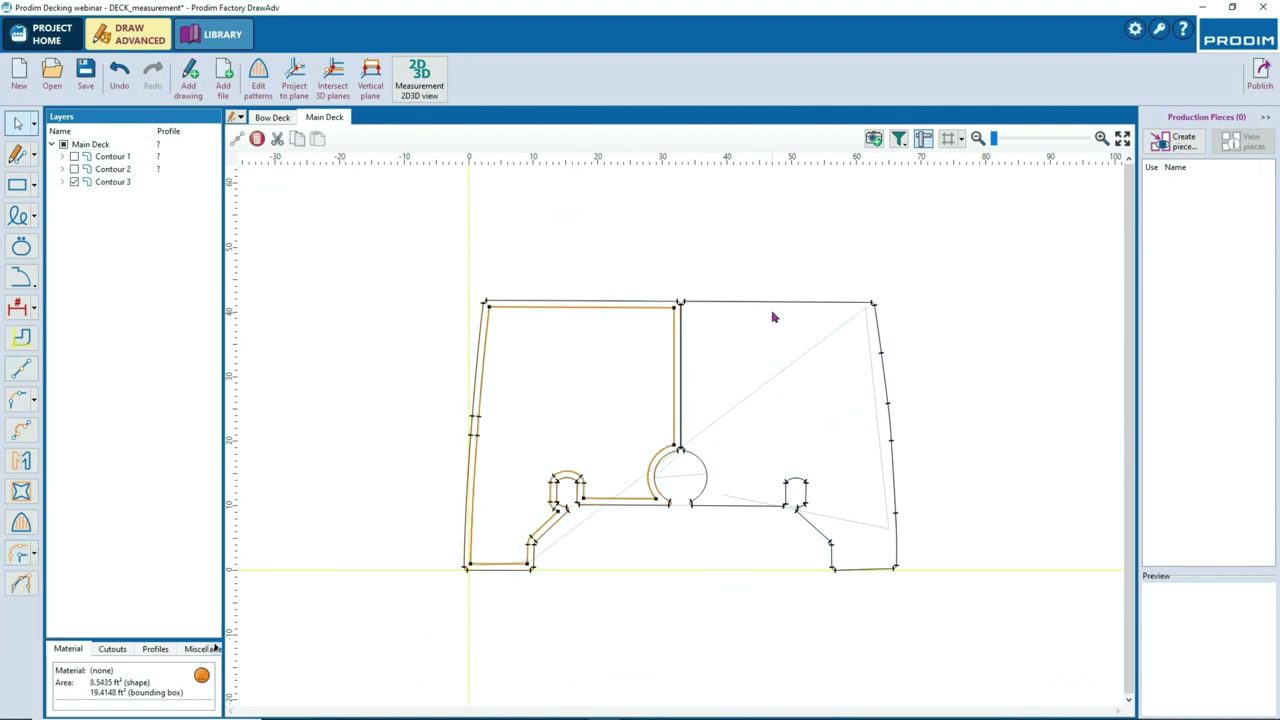
Create an inward offset contour of the deck's right half, Contour 2
click(74, 169)
click(24, 554)
click(660, 541)
scroll(490, 311, up, 6)
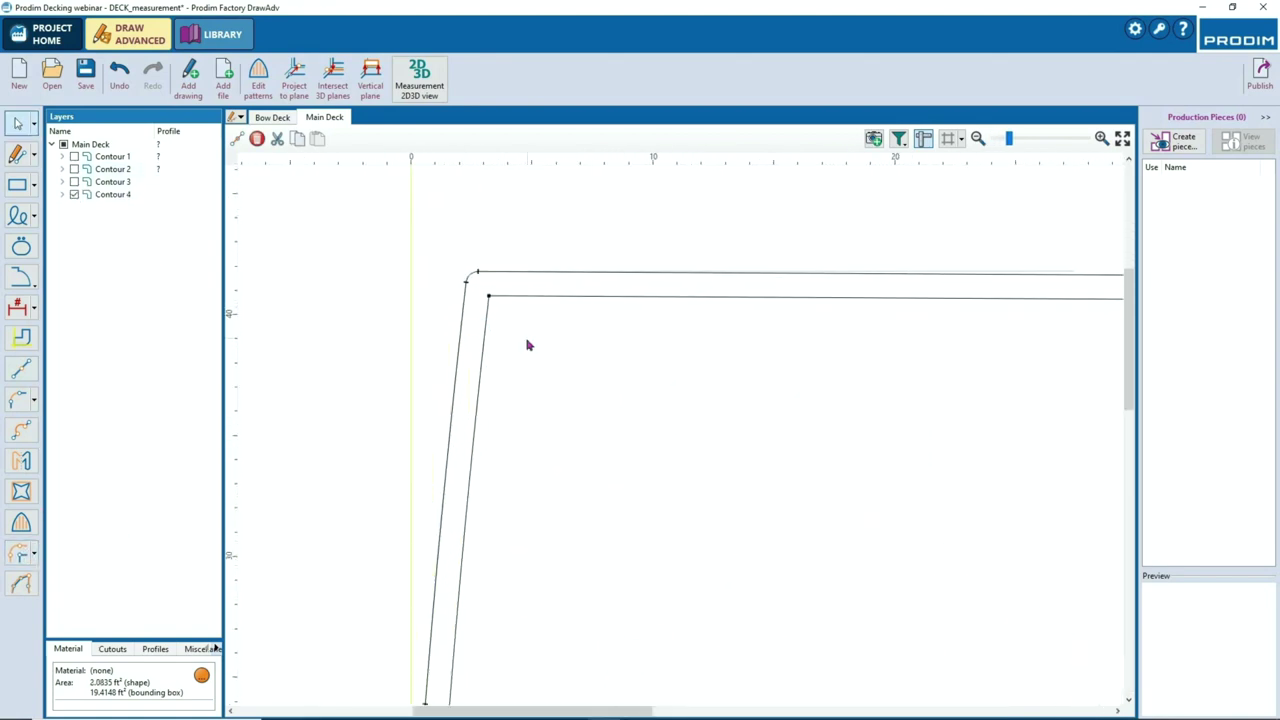